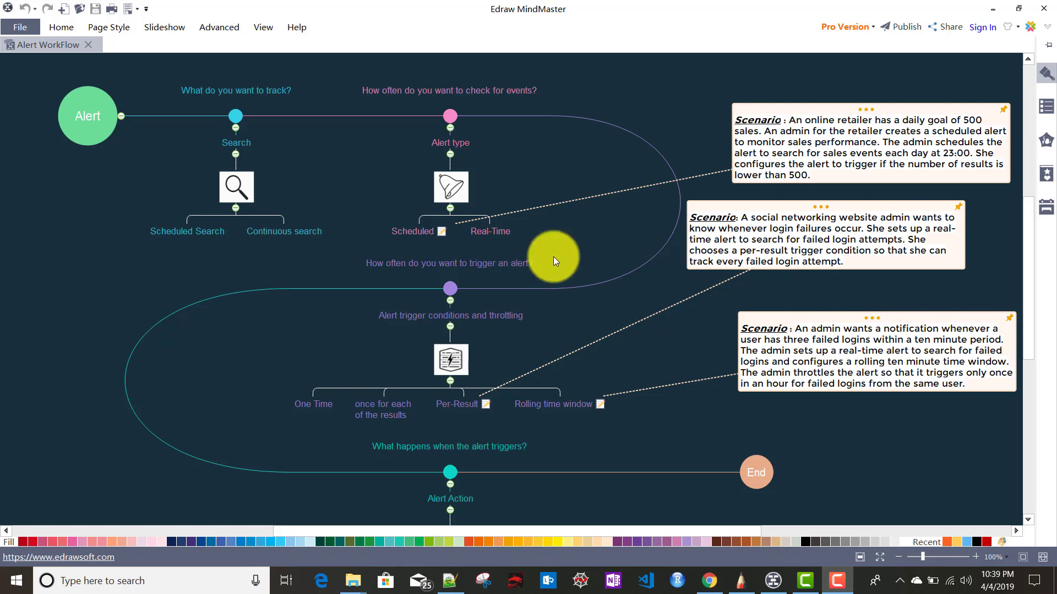
Examine the Alert WorkFlow mind map from search and alert type through trigger conditions, scenarios and alert actions
left_click(83, 116)
left_click(672, 194)
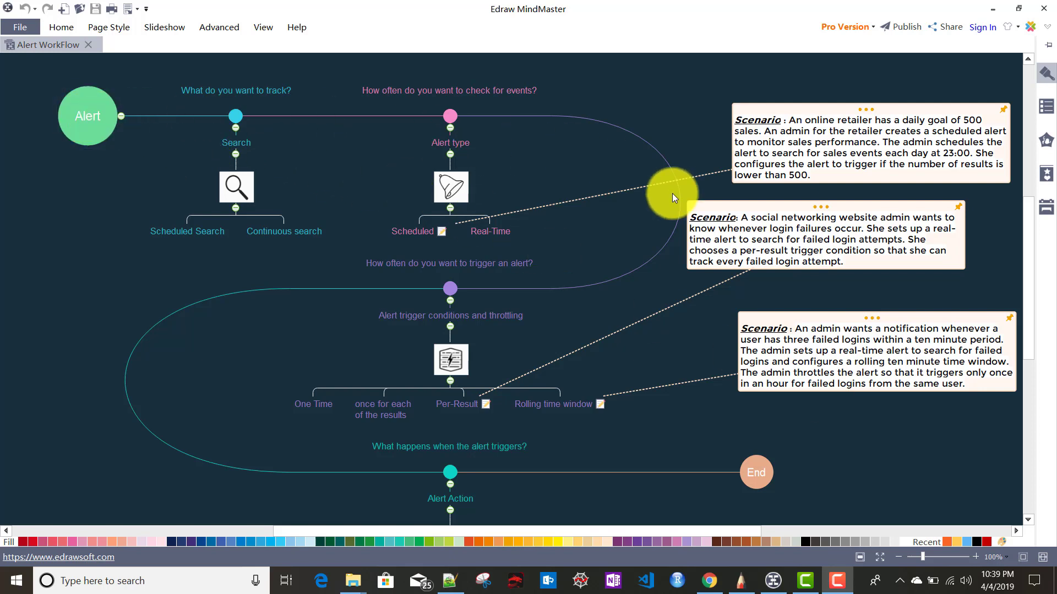
left_click(376, 414)
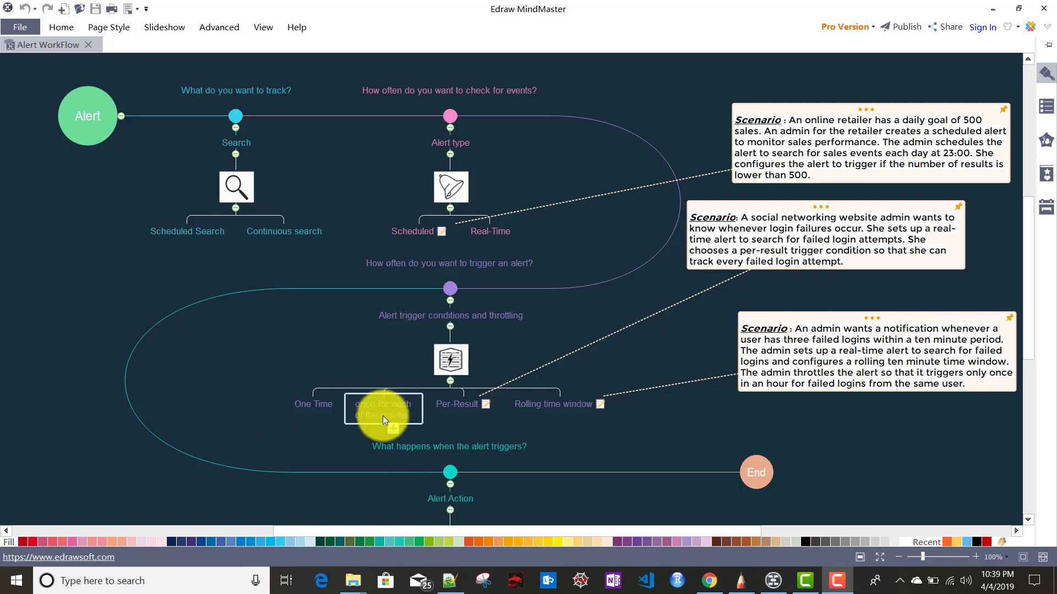
left_click(409, 234)
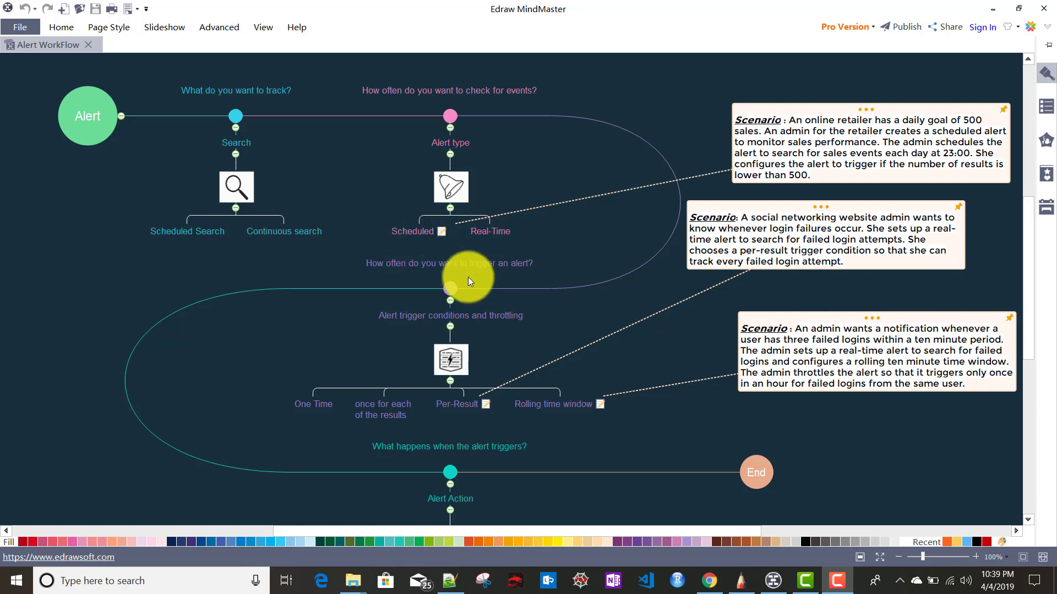
left_click(436, 233)
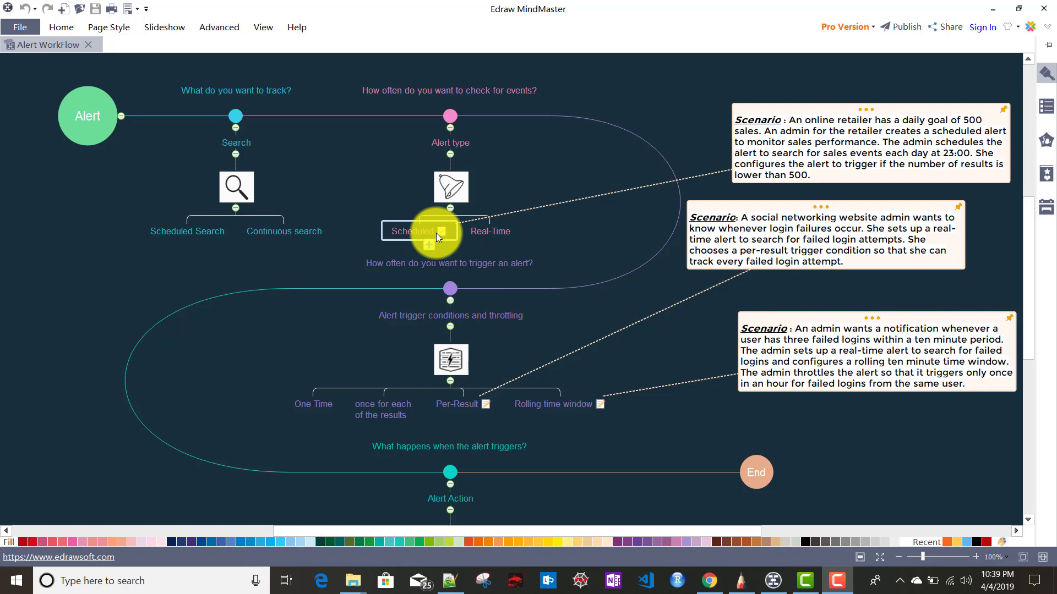
left_click(415, 322)
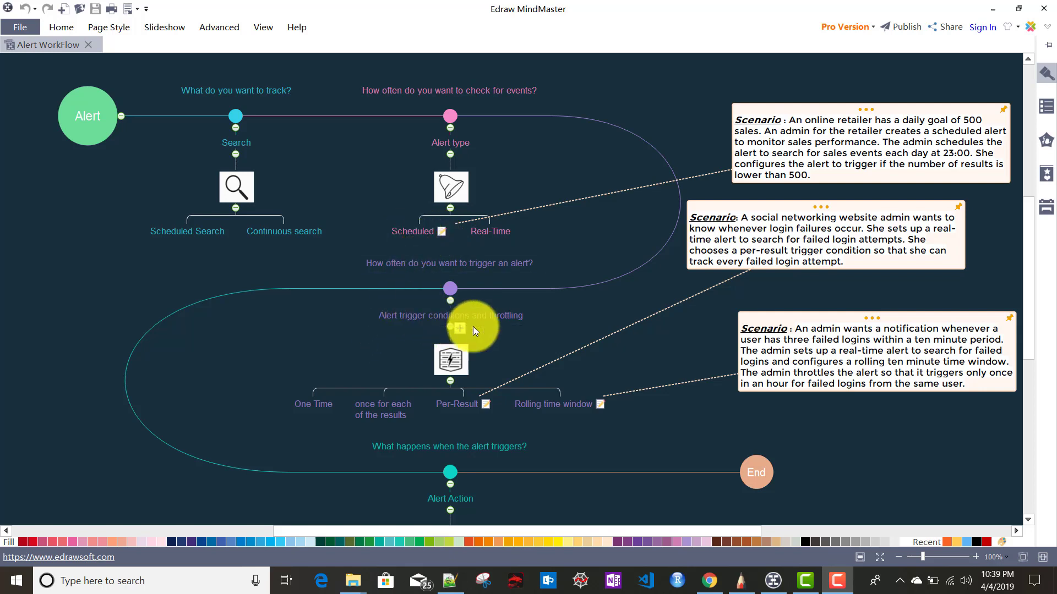
left_click(597, 361)
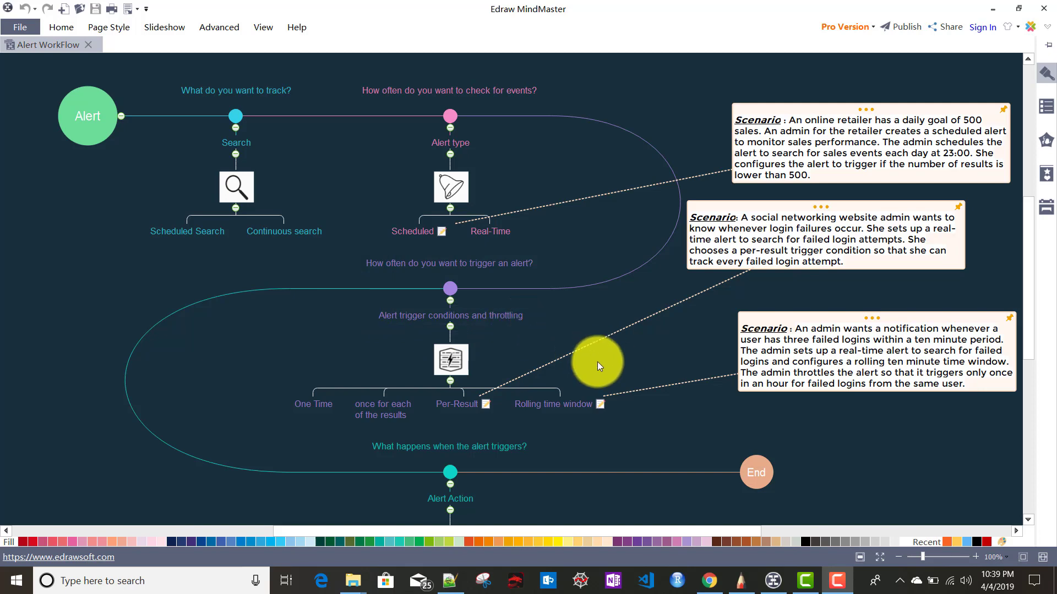
scroll(600, 349, "down", 2)
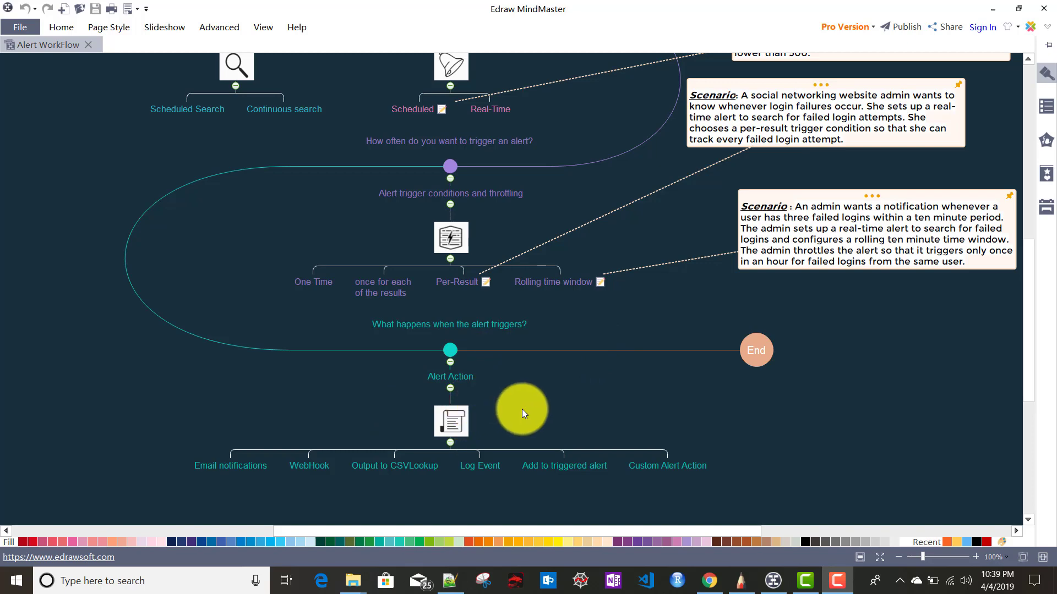
scroll(523, 407, "up", 1)
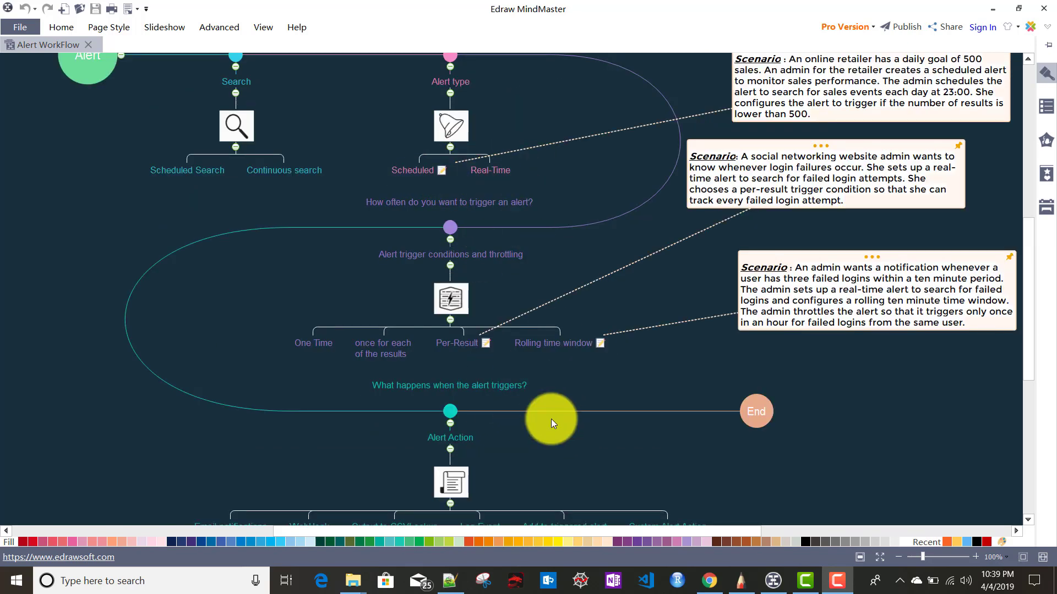
scroll(551, 418, "down", 2)
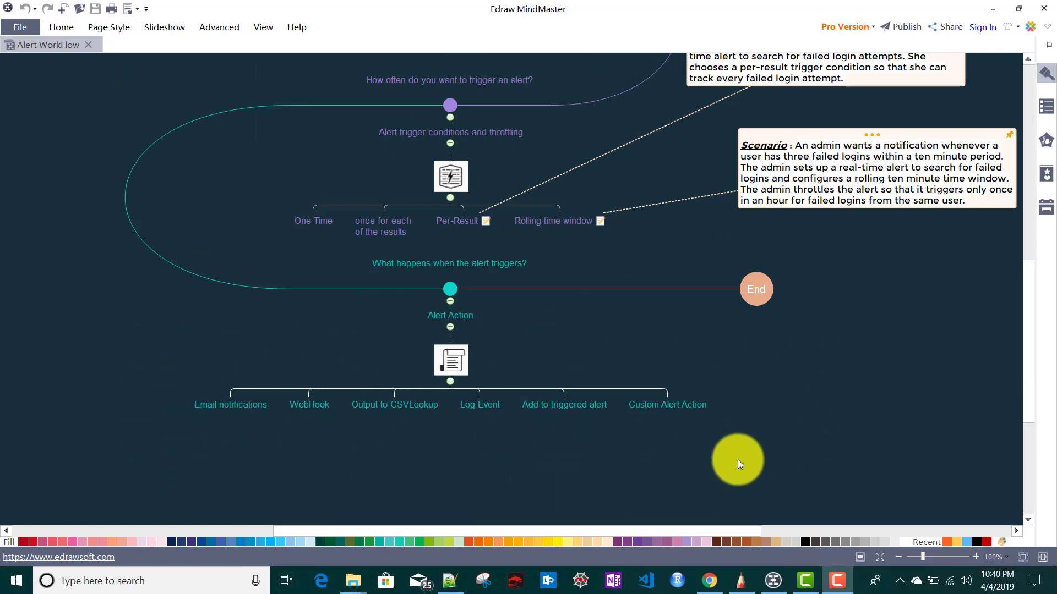
scroll(388, 470, "up", 3)
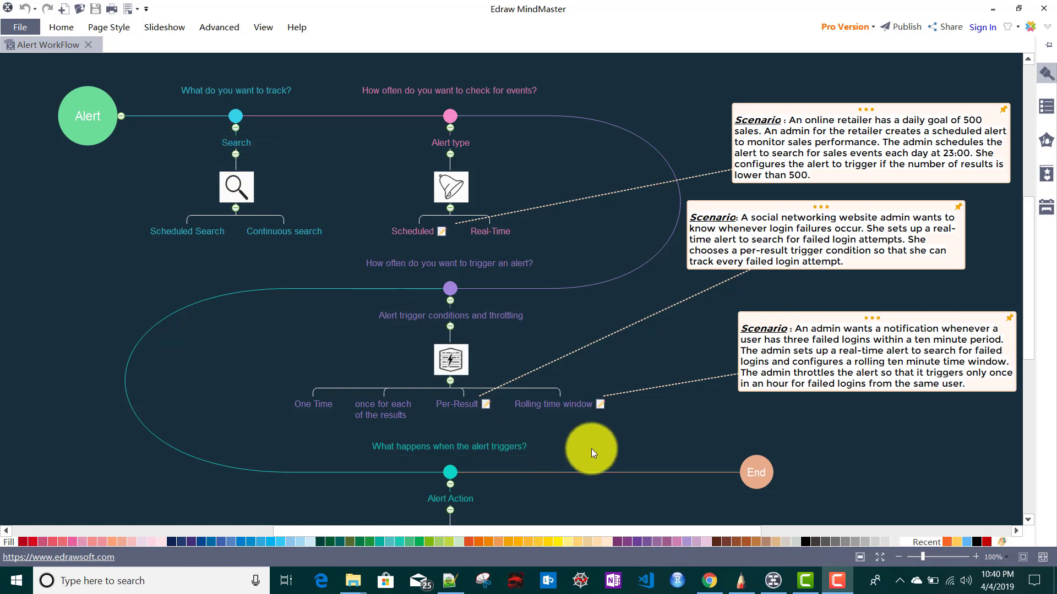
Switch to Splunk in Chrome and open the Searches, reports, and alerts page in a new browser tab
left_click(709, 587)
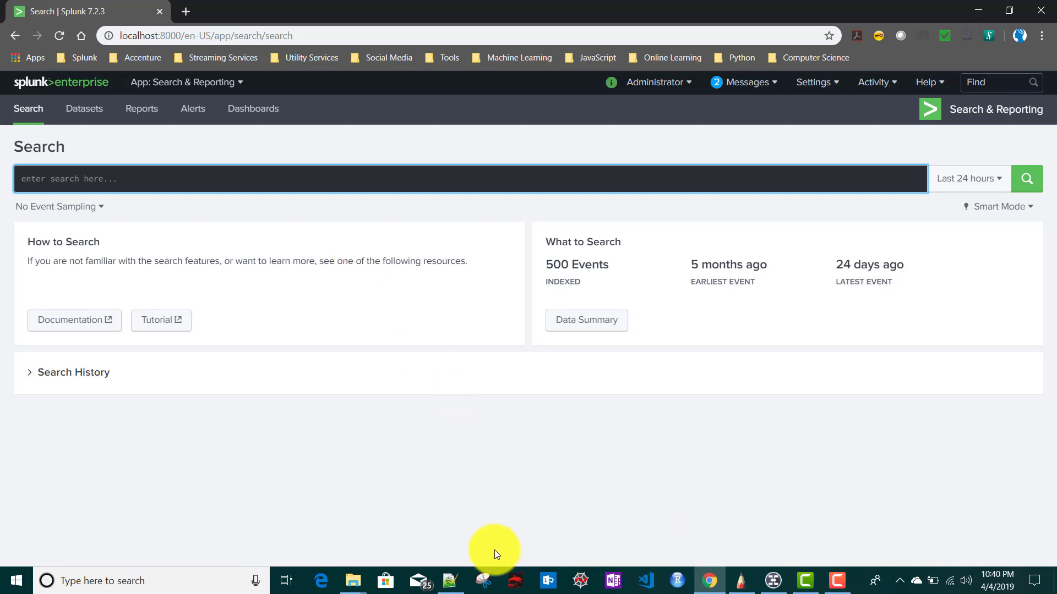
left_click(827, 83)
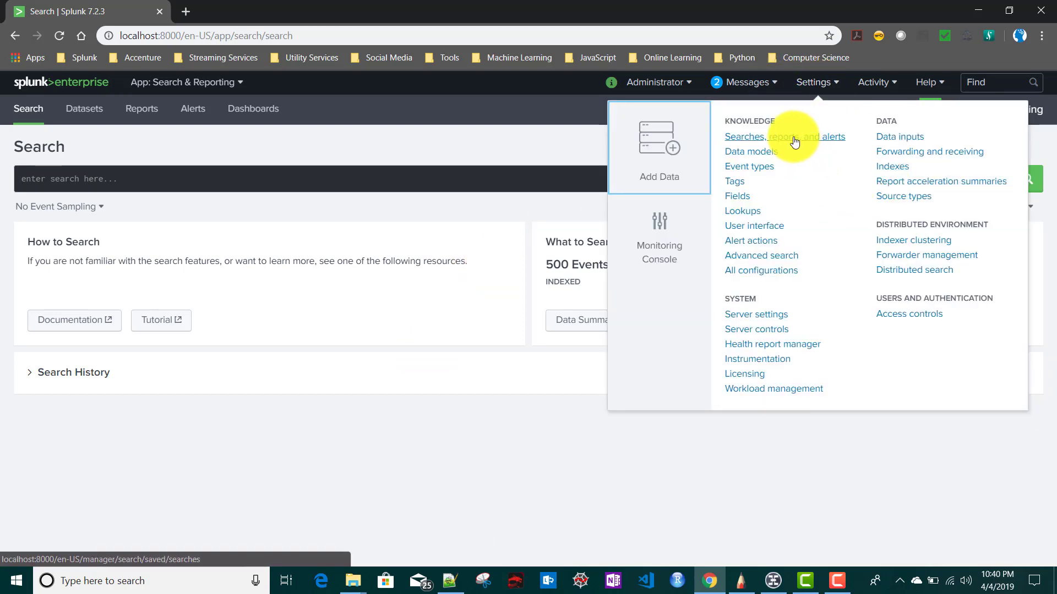
right_click(815, 137)
left_click(832, 147)
left_click(237, 11)
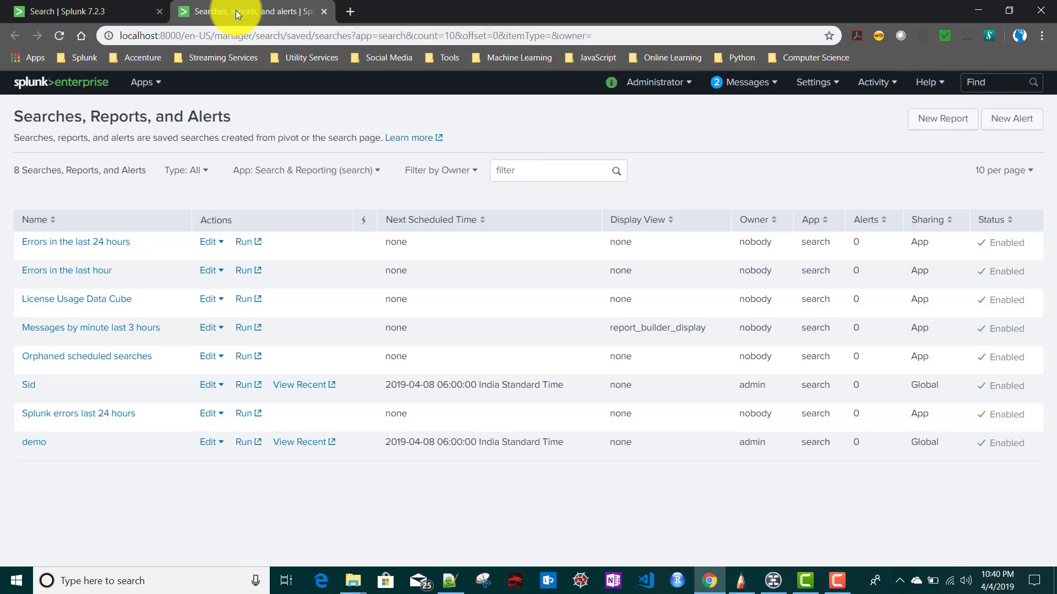
Filter the list of searches, reports and alerts by the TMDB (tmdb) app
left_click(302, 171)
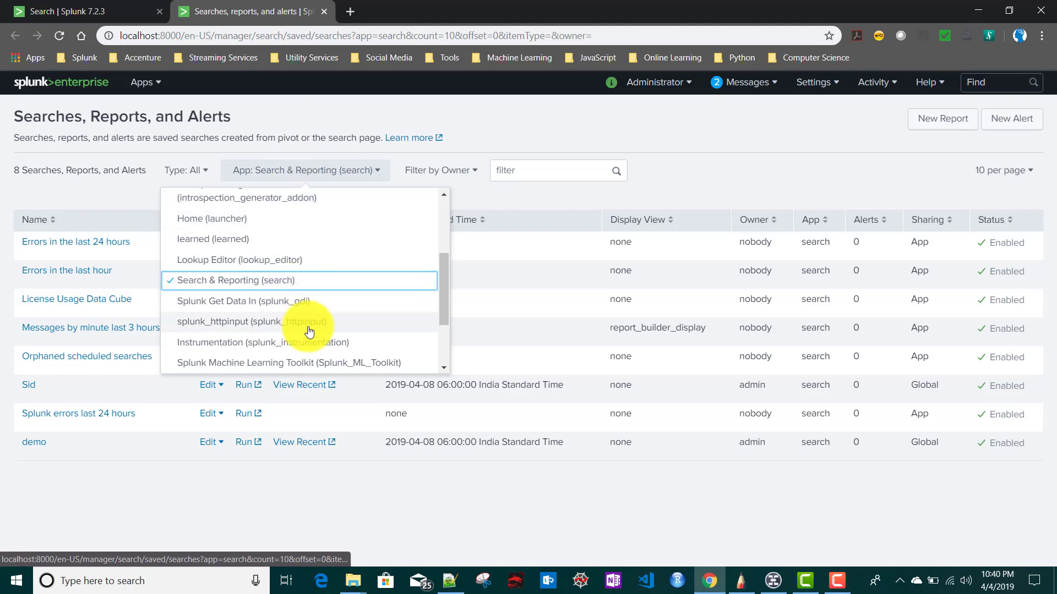
scroll(305, 330, "down", 3)
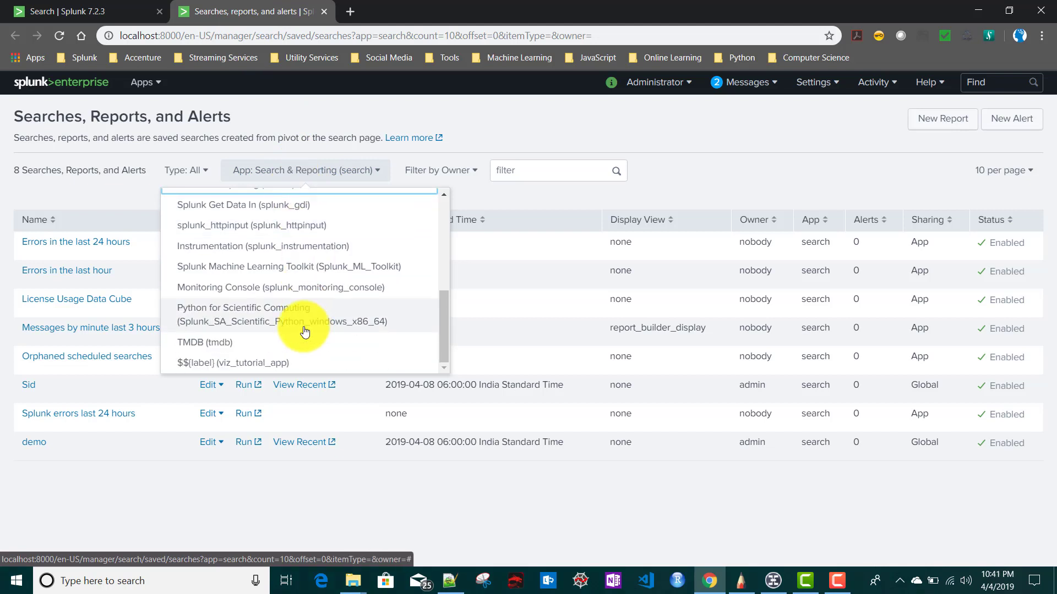
left_click(218, 344)
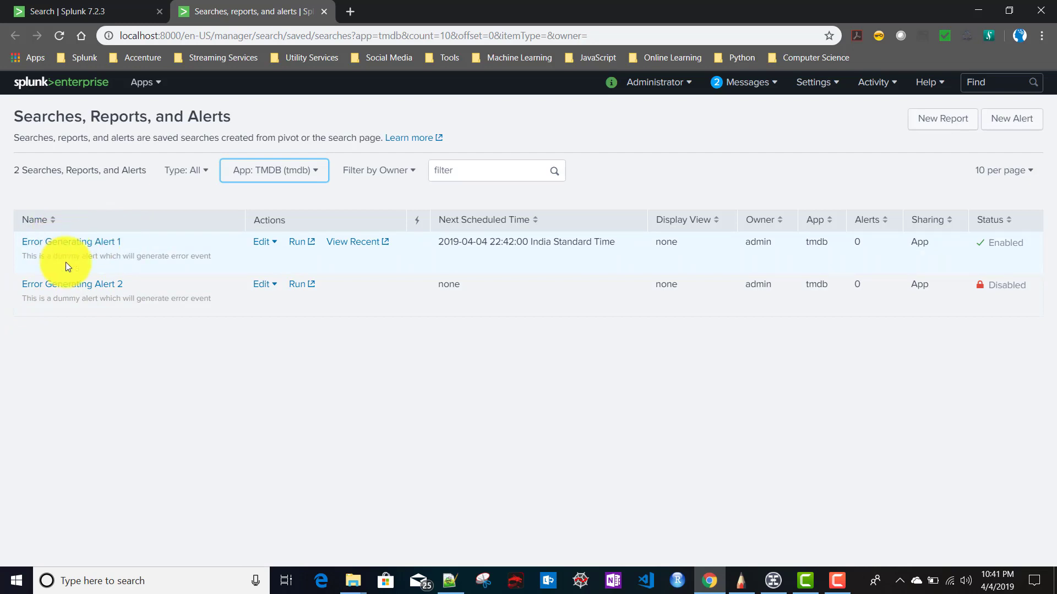
Inspect the settings and email recipient of Error Generating Alert 1, and close it without saving
left_click(88, 246)
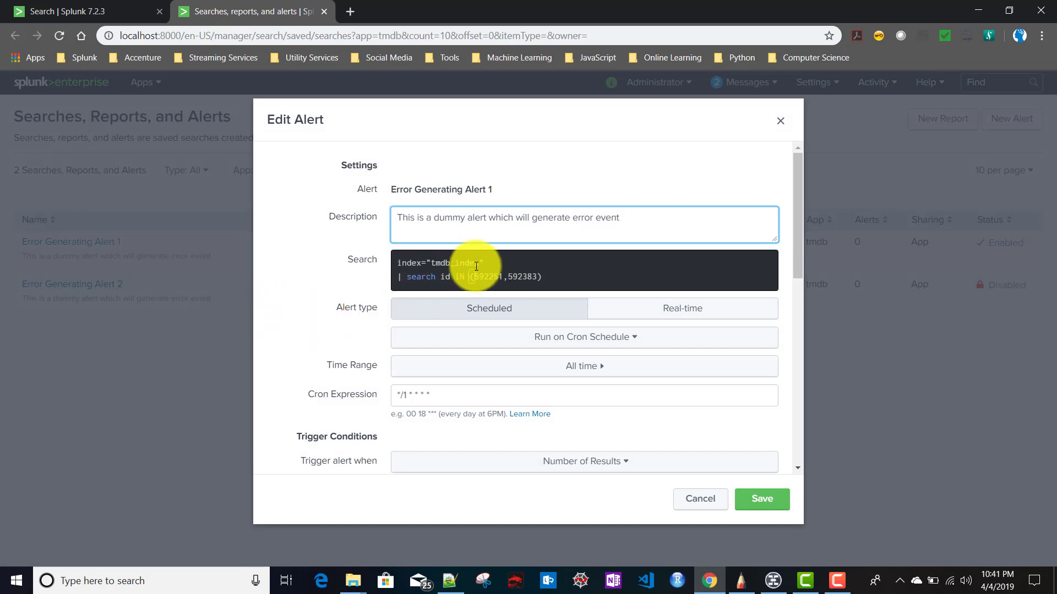
scroll(352, 341, "down", 10)
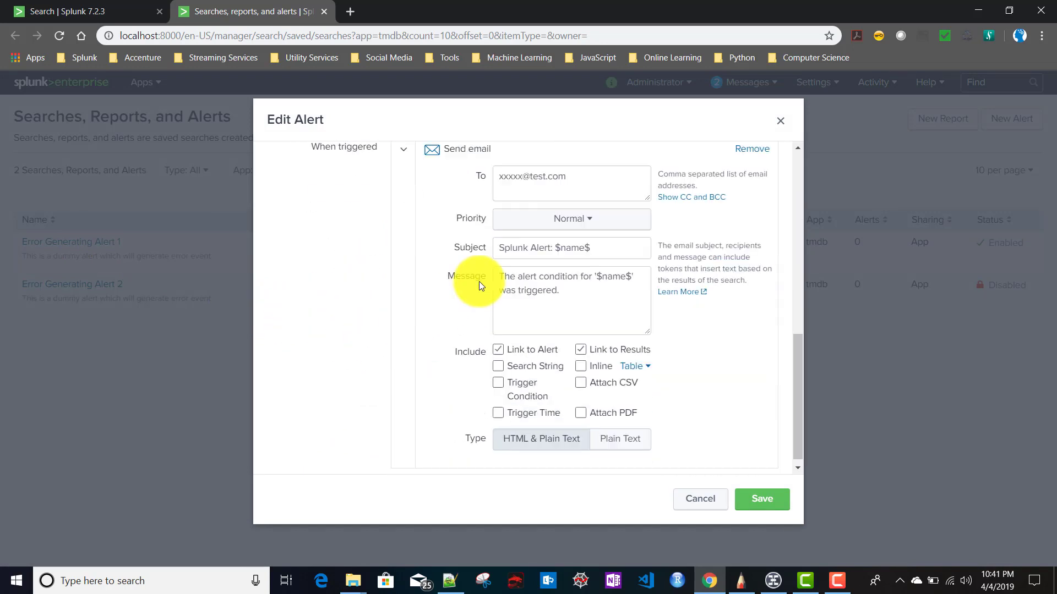
scroll(479, 282, "up", 3)
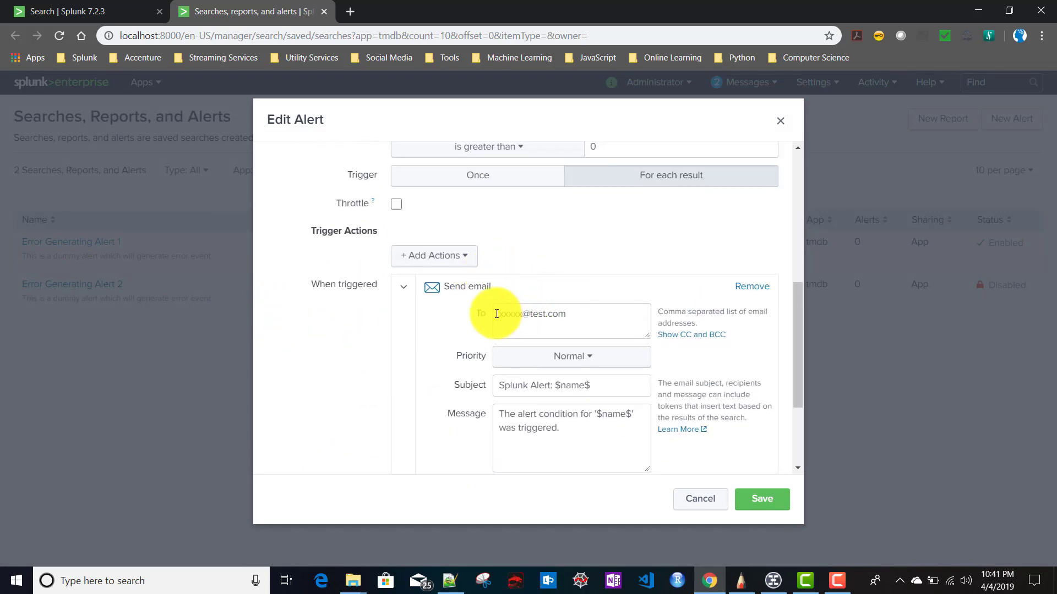
left_click_drag(497, 313, 580, 312)
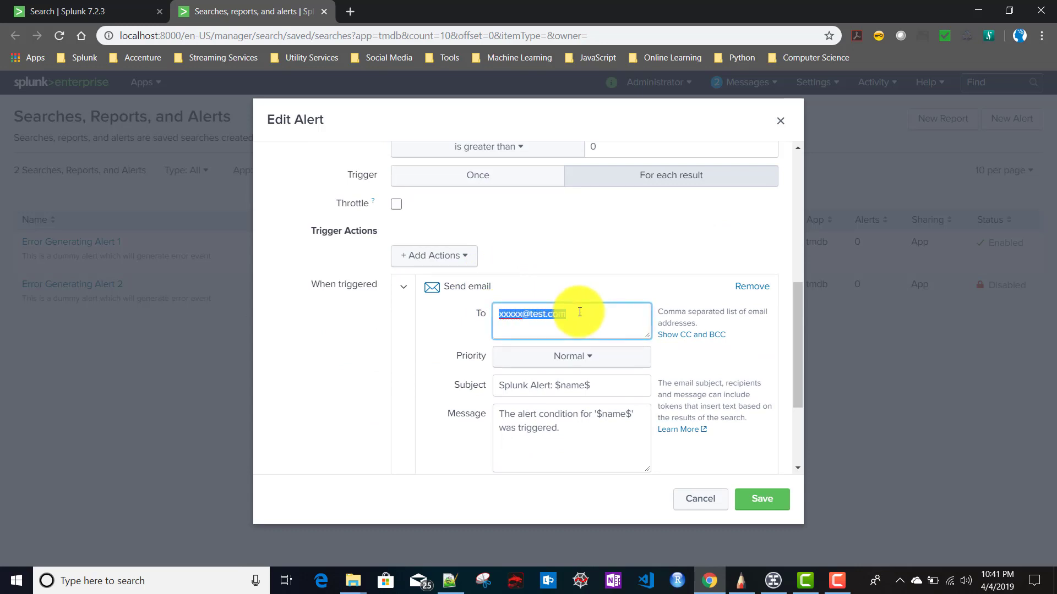
left_click(579, 312)
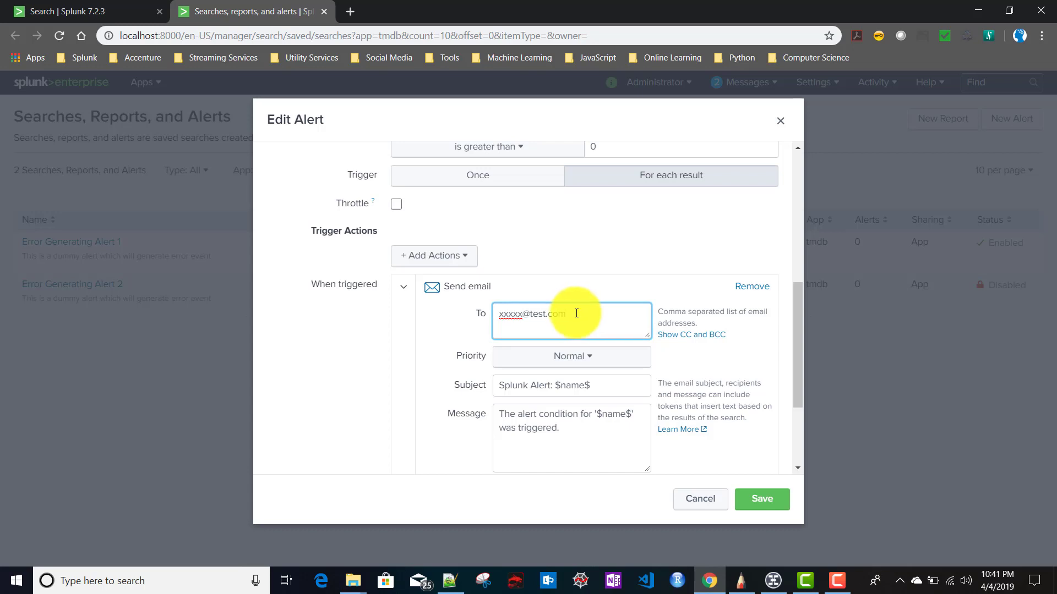
left_click_drag(573, 312, 499, 312)
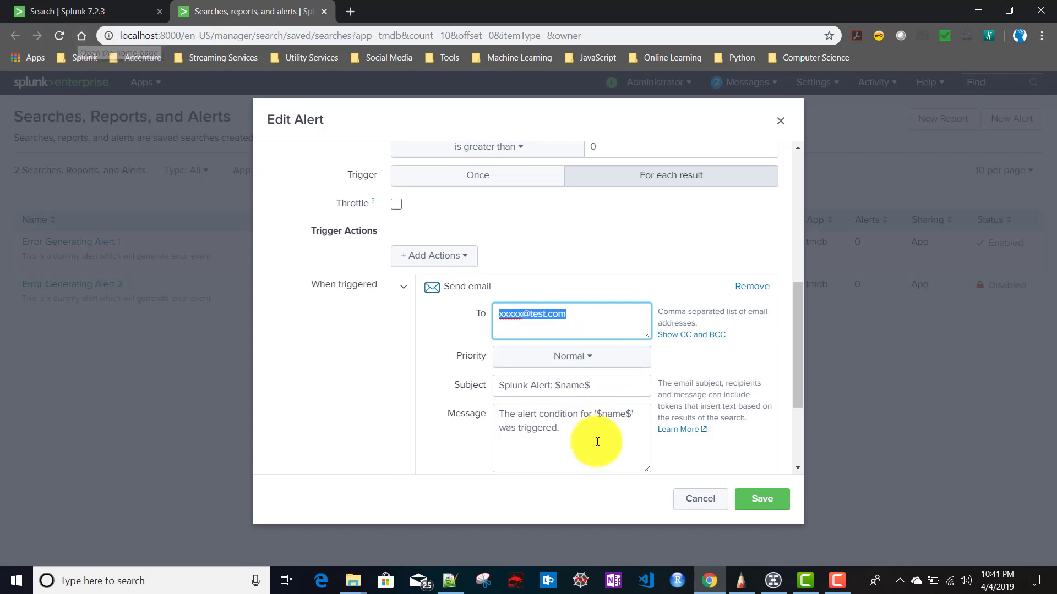
left_click(687, 503)
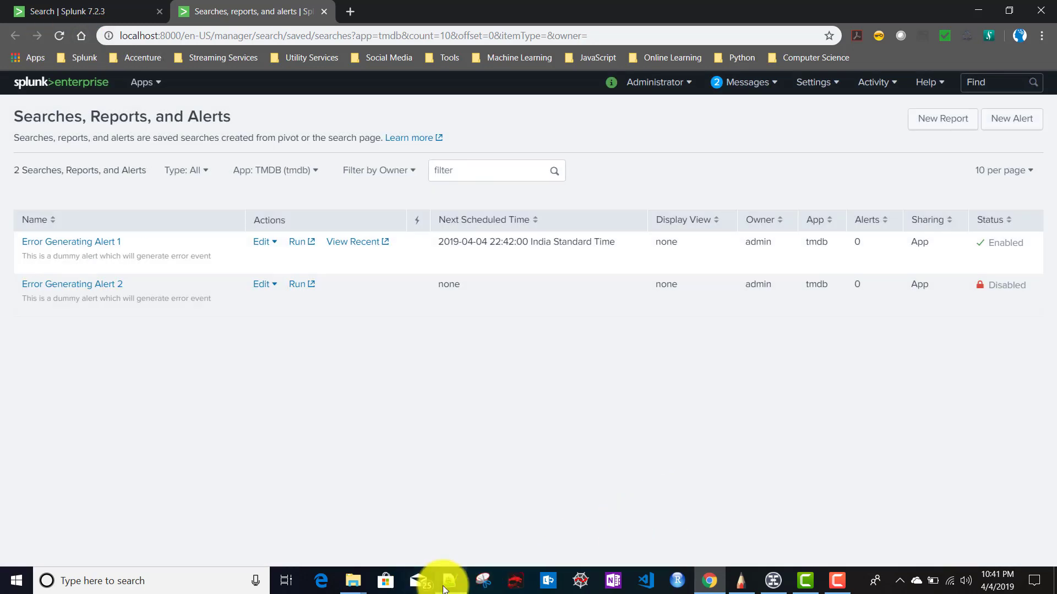
Switch to Query.txt in Notepad++ and copy the first line of the Scheduled Alert query, without the rex line
left_click(461, 568)
left_click(233, 104)
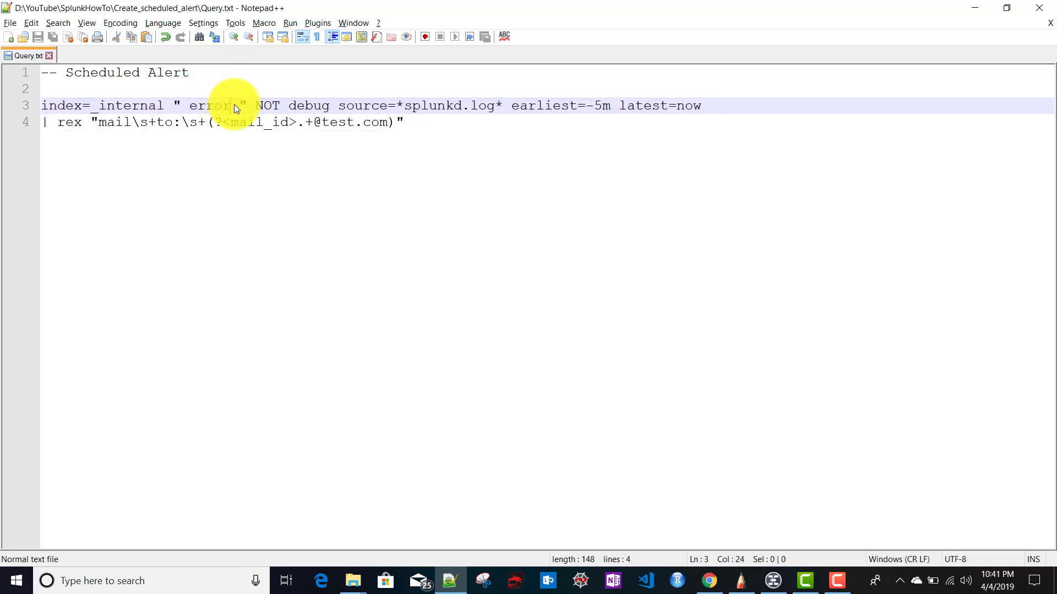
left_click(708, 105)
left_click_drag(677, 105, 36, 104)
key("ctrl+c")
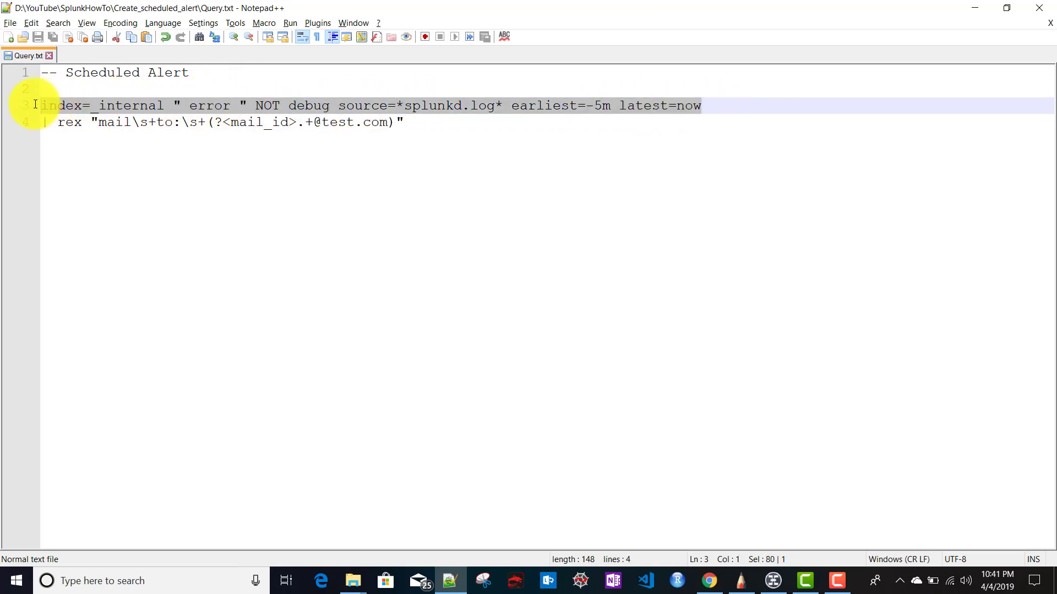
Return to Splunk's search page in Chrome and enter the query index=_internal " error " NOT debug source=*splunkd.log* earliest=-5m latest=now
left_click(710, 581)
left_click(64, 12)
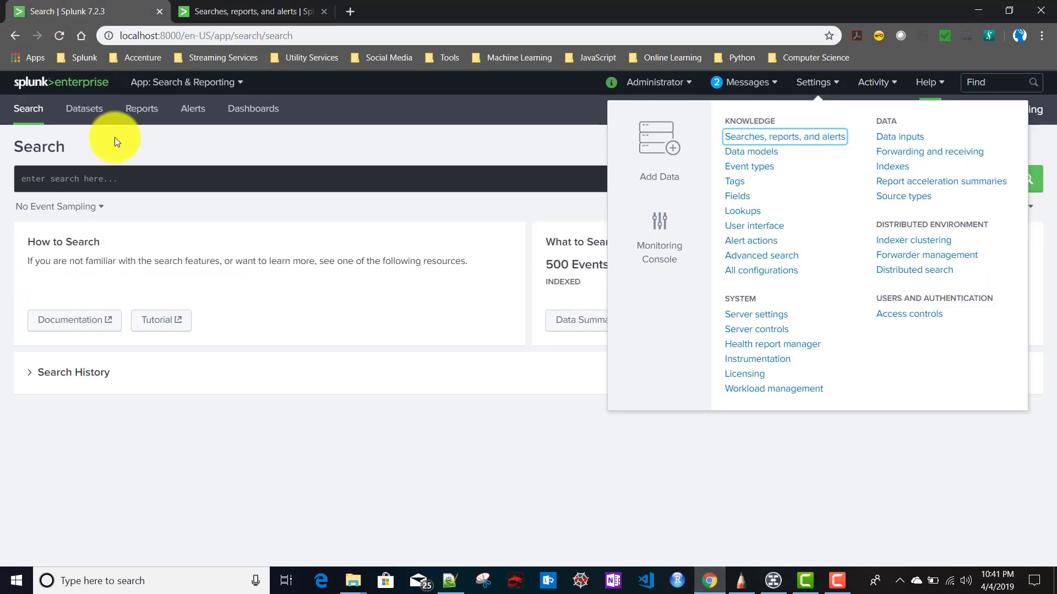
left_click(122, 183)
key("ctrl+v")
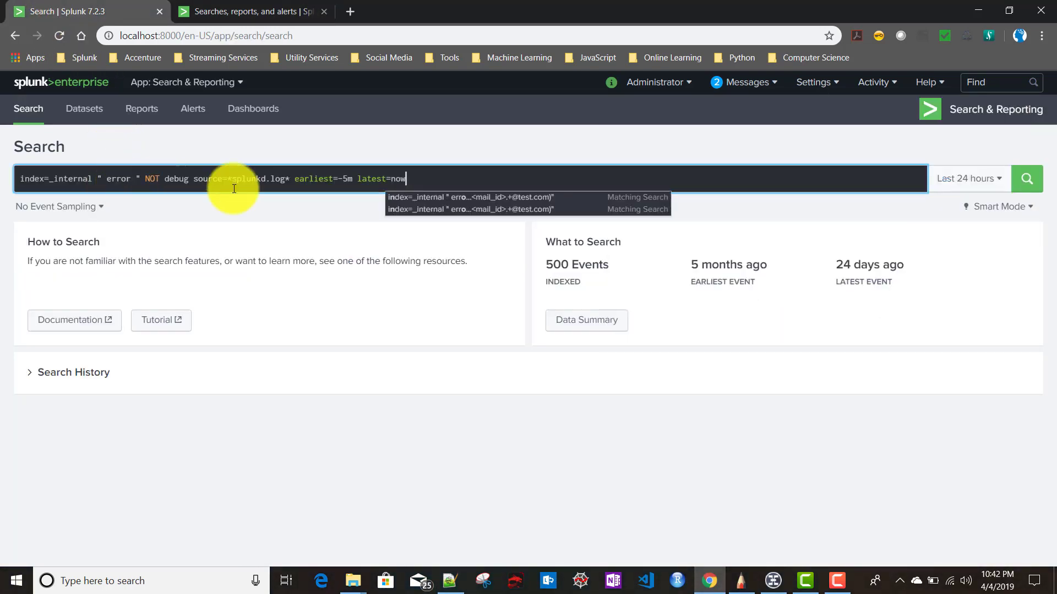
left_click(79, 179)
left_click_drag(21, 179, 93, 179)
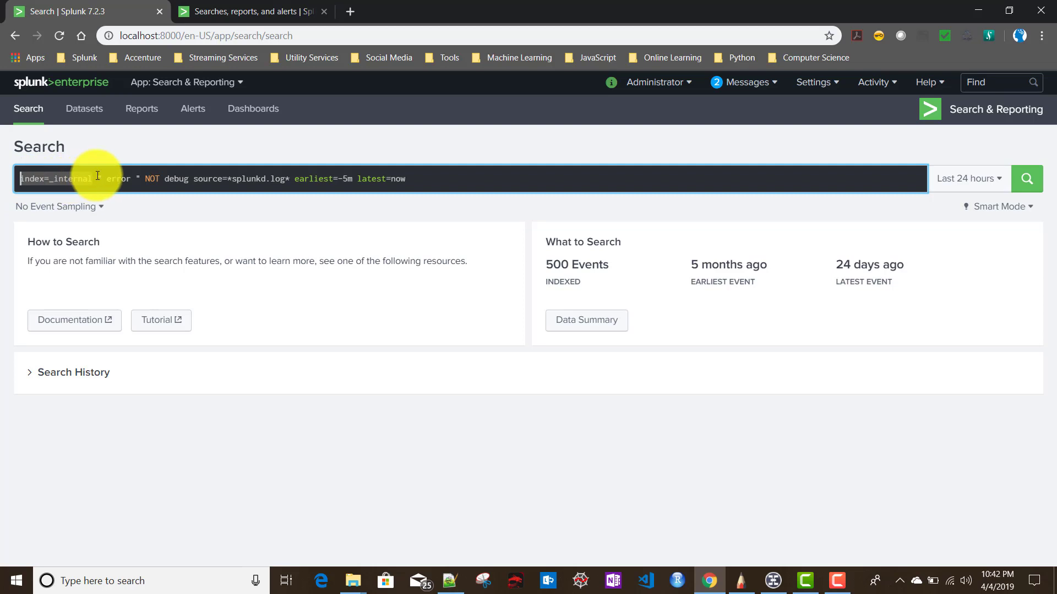
left_click(118, 176)
double_click(119, 177)
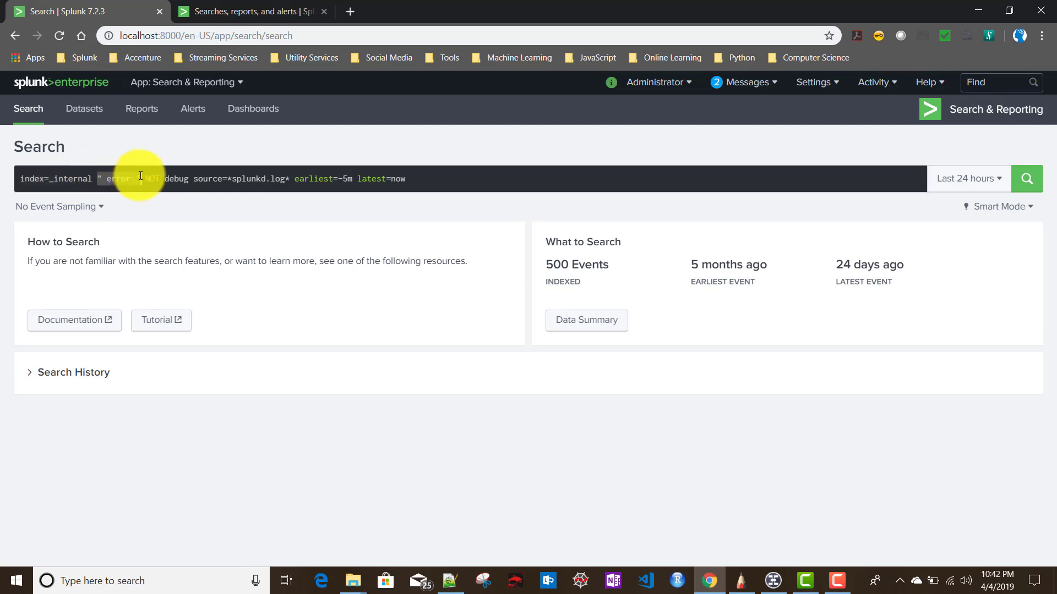
left_click_drag(144, 180, 289, 181)
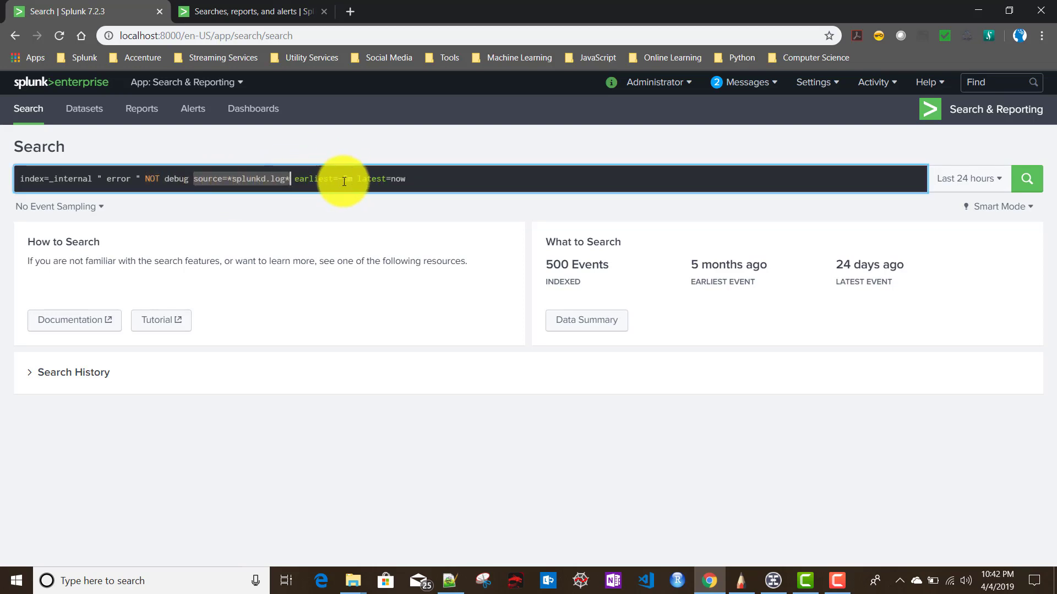
Set the search time range to All time, run the query and view the returned events
left_click(967, 180)
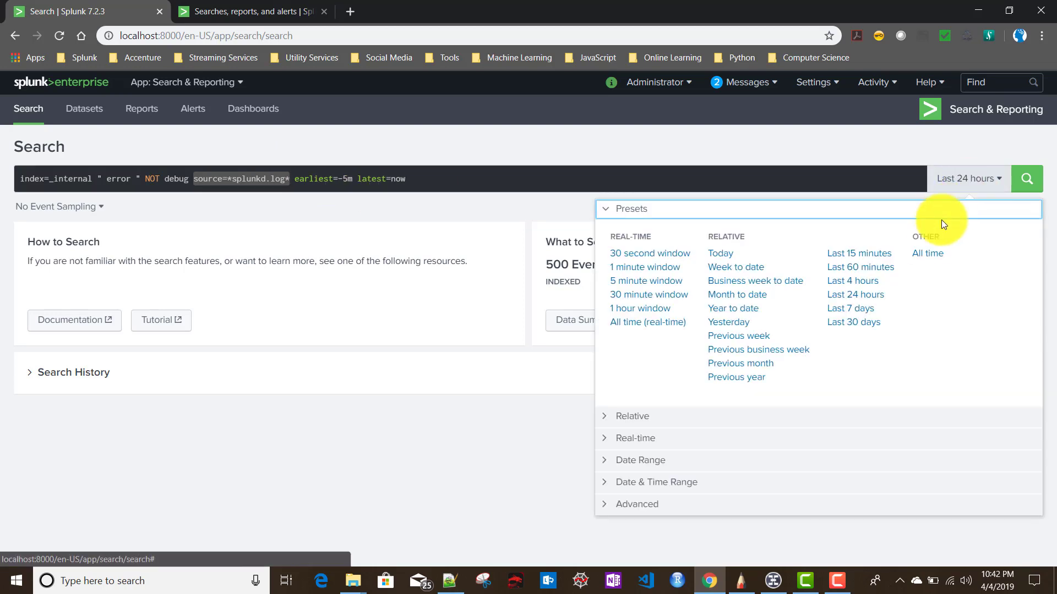
left_click(928, 254)
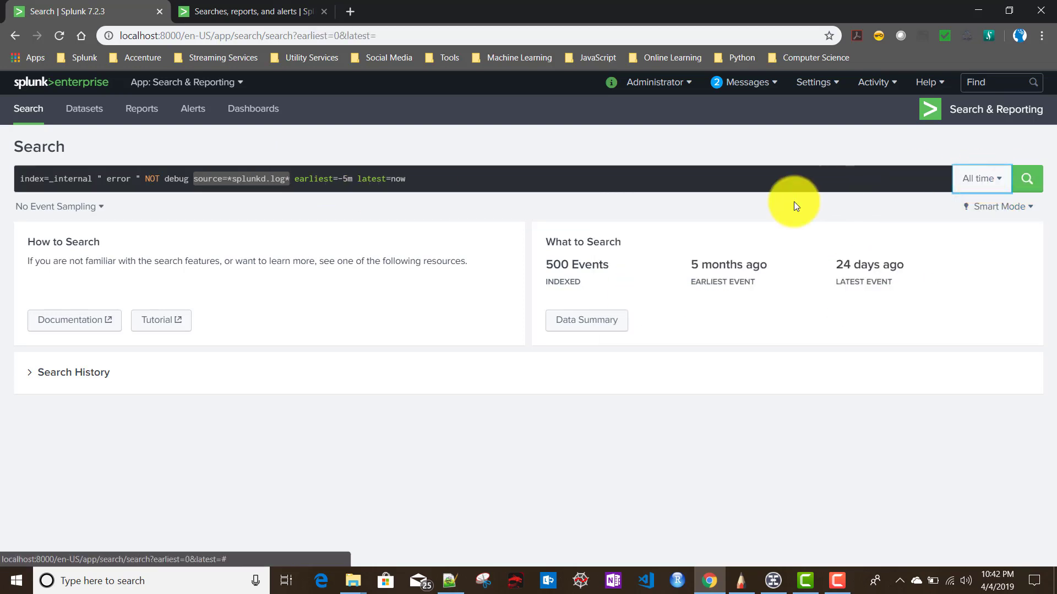
left_click_drag(420, 178, 295, 176)
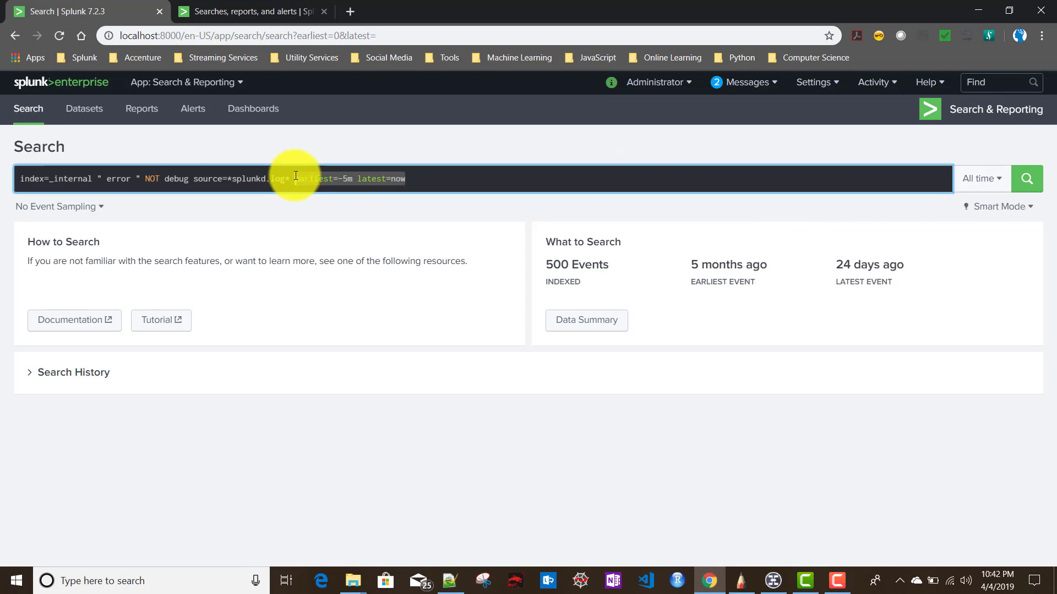
left_click(1026, 187)
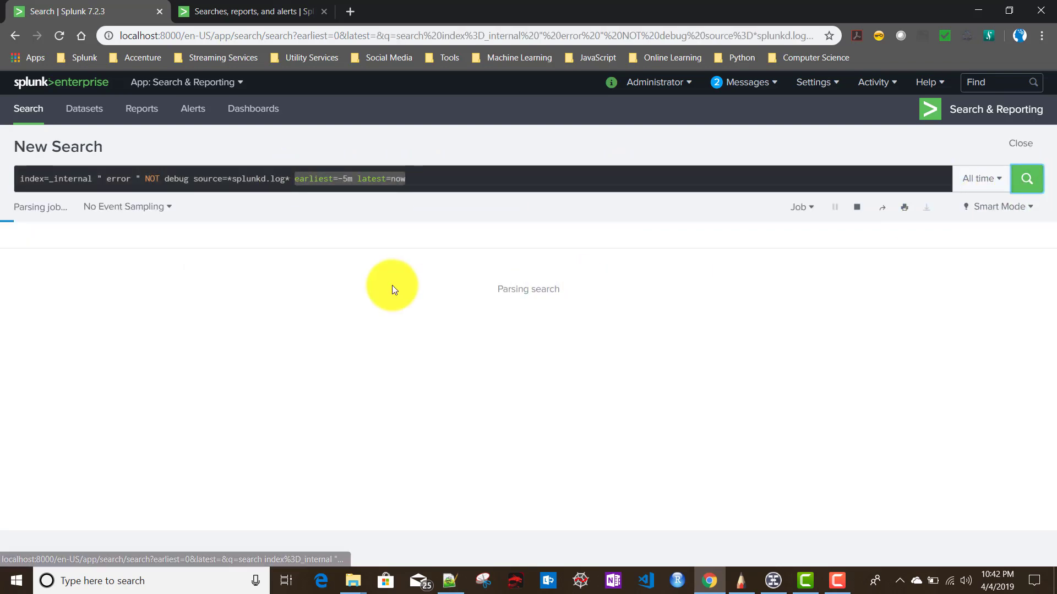
scroll(460, 385, "down", 2)
scroll(83, 118, "down", 2)
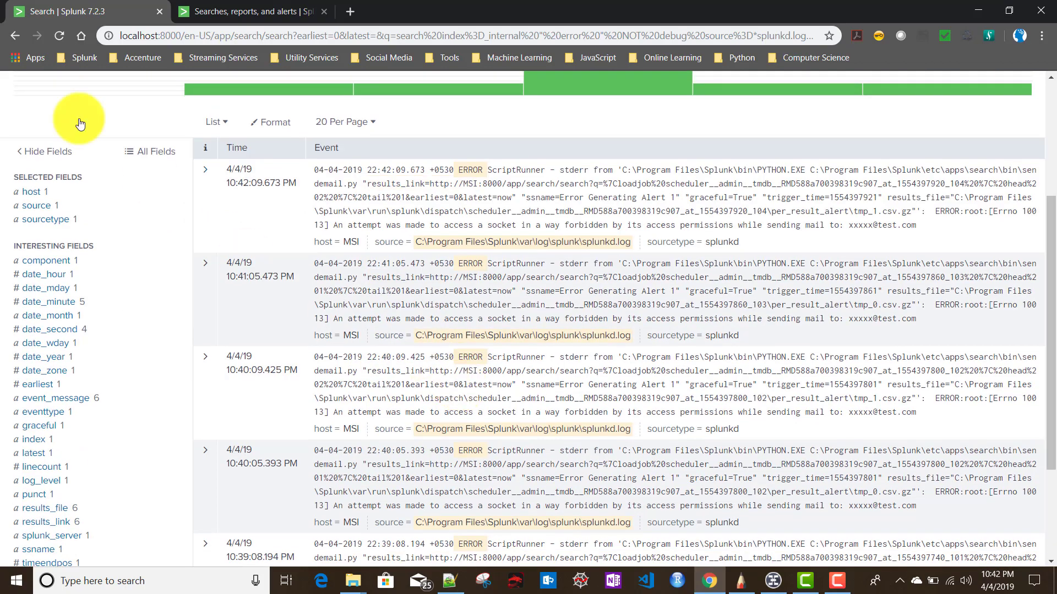
Examine the recipient addresses at the end of the returned error events
scroll(82, 177, "up", 4)
scroll(77, 231, "down", 2)
scroll(96, 263, "down", 1)
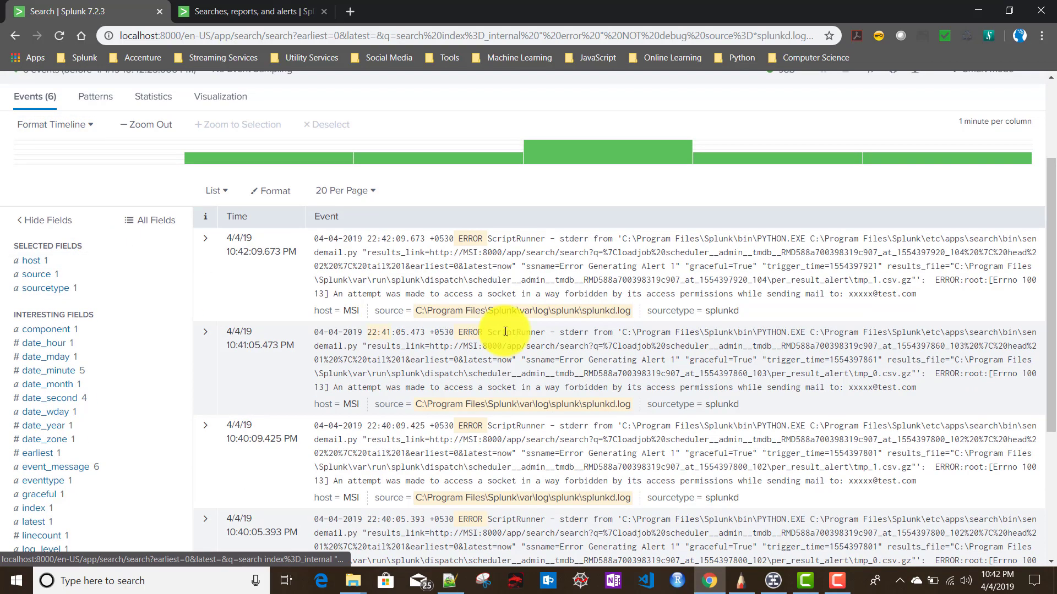
left_click_drag(852, 294, 926, 291)
left_click_drag(854, 388, 916, 388)
Inspect the trigger settings and email recipient of Error Generating Alert 2, and close it without saving
left_click(224, 15)
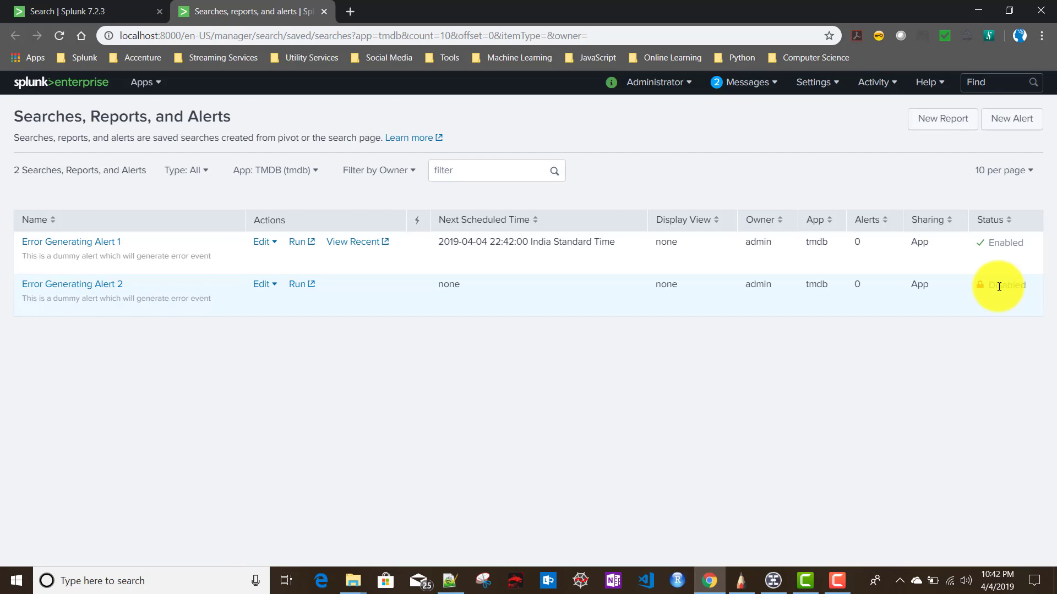
left_click(76, 286)
scroll(487, 401, "down", 4)
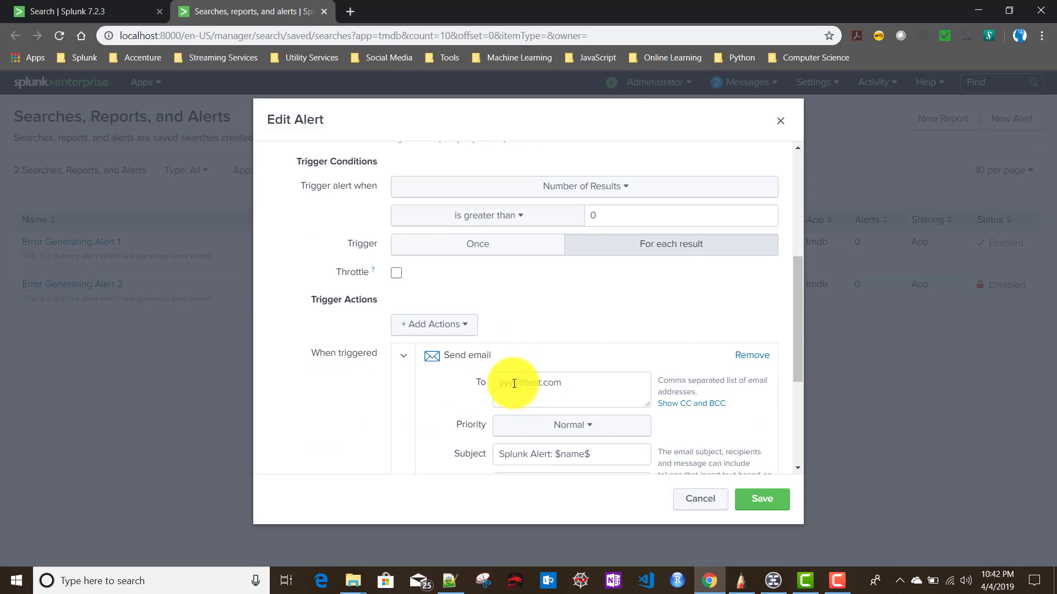
left_click(699, 499)
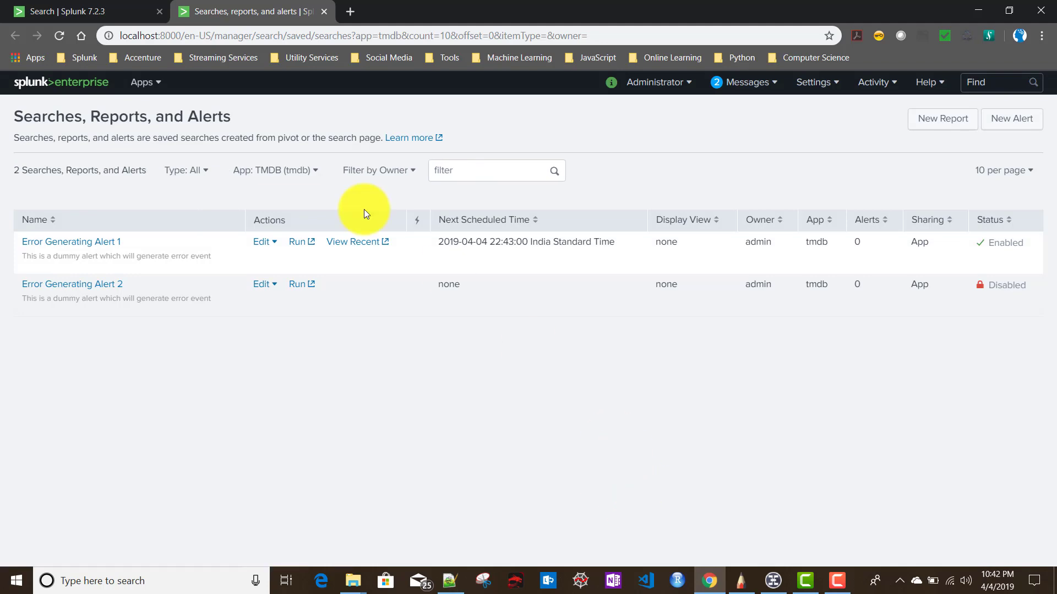
Go back to the search page, and copy the rex line from Query.txt in Notepad++
left_click(76, 11)
scroll(393, 237, "up", 3)
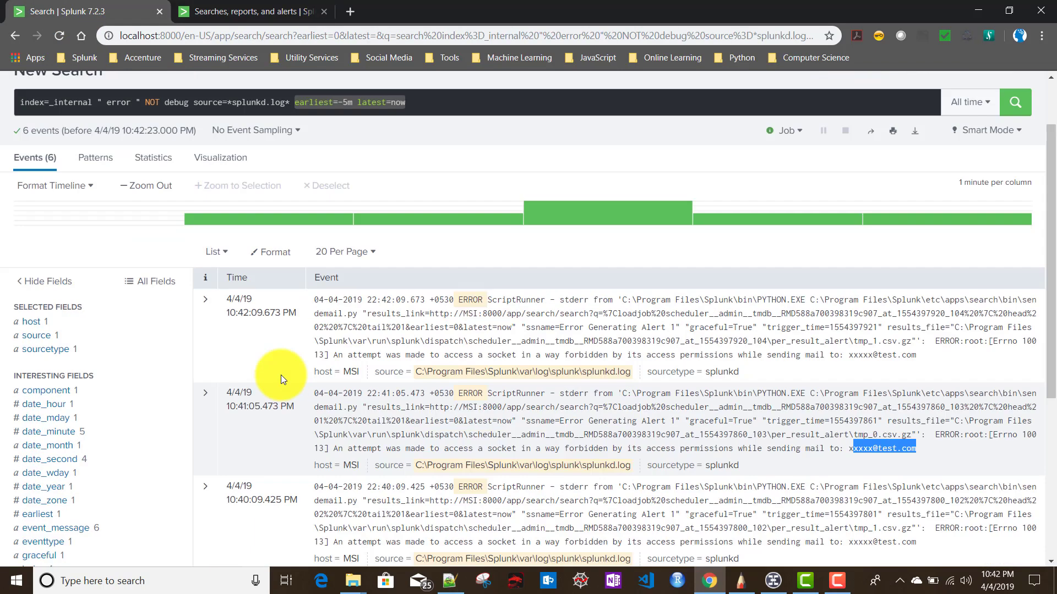
left_click(406, 180)
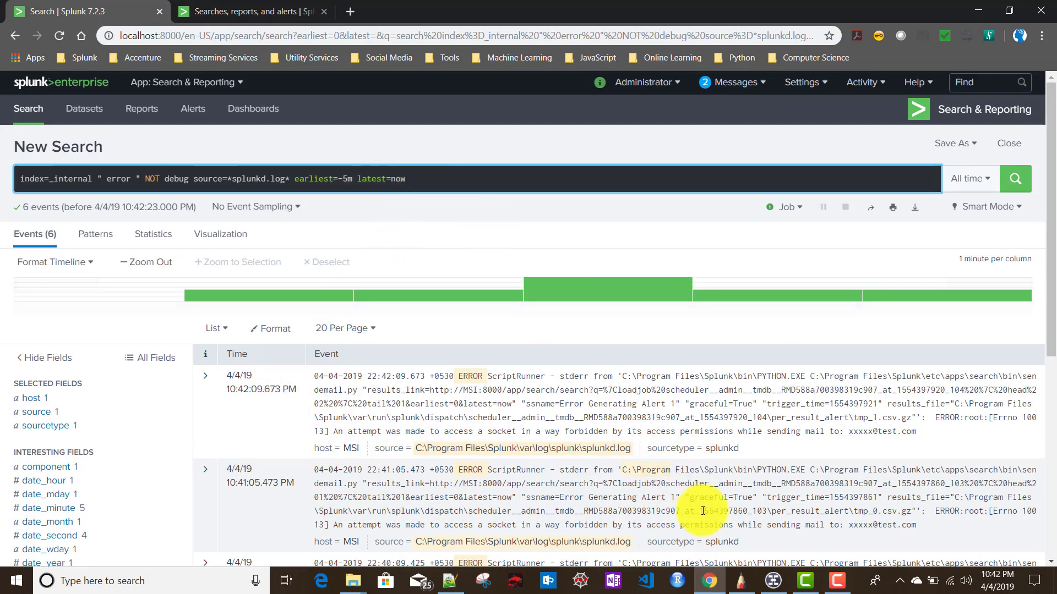
left_click(448, 580)
left_click_drag(407, 122, 36, 122)
key("ctrl+c")
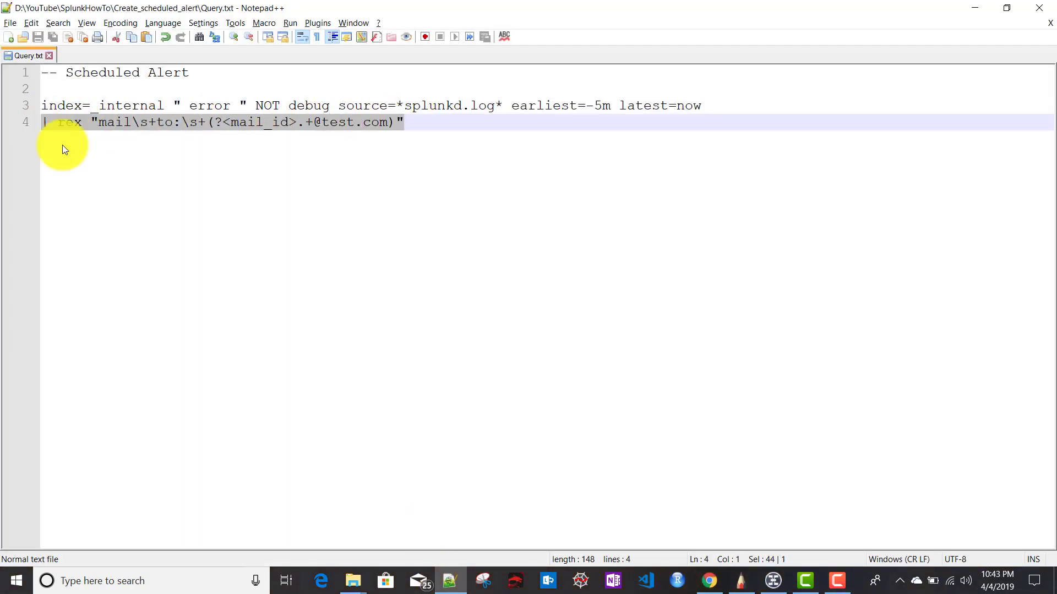
left_click(443, 579)
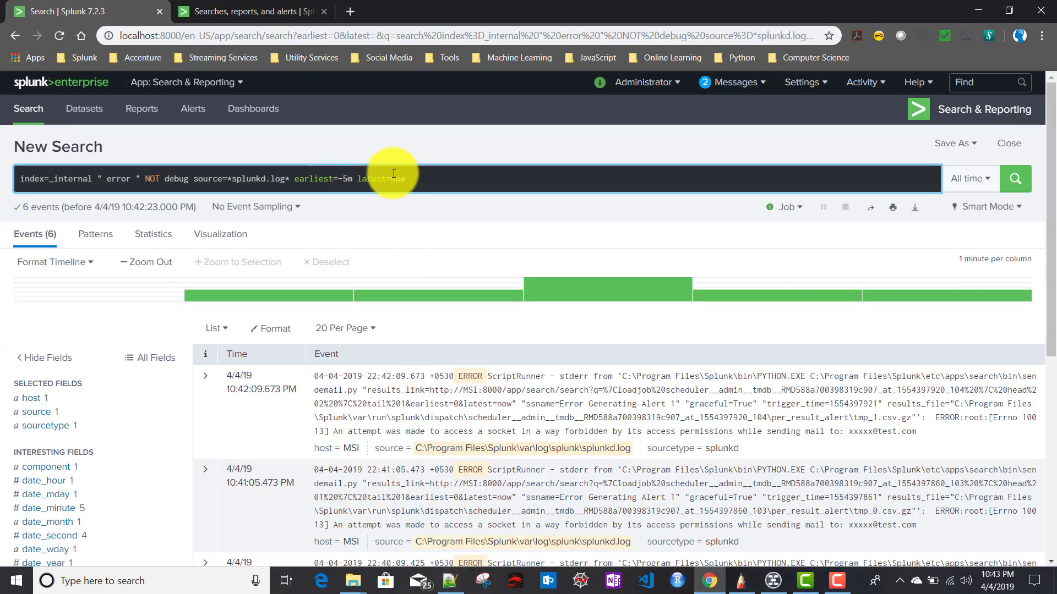
key("shift+Return")
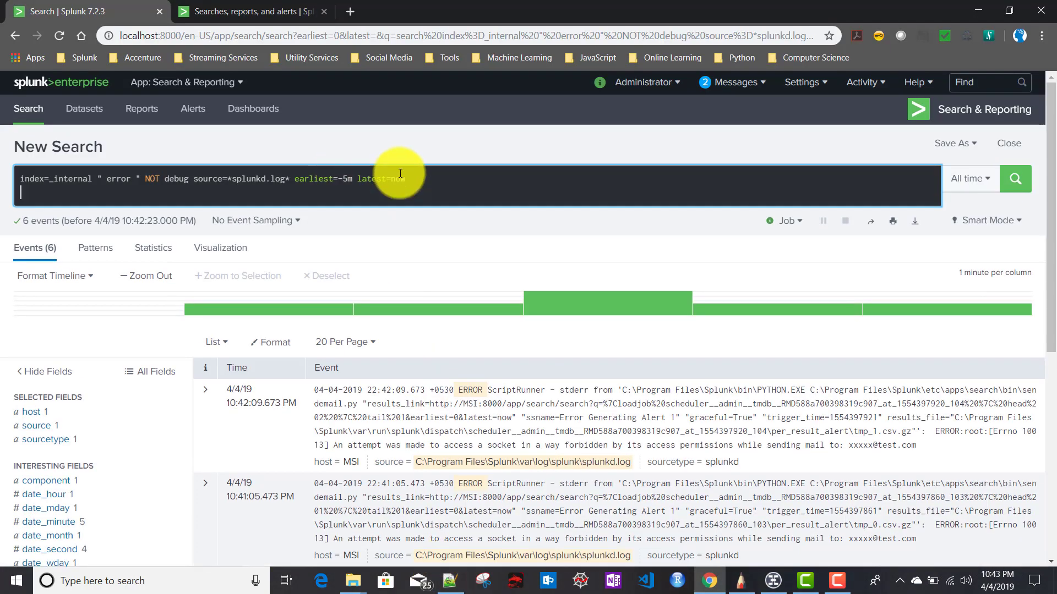
key("ctrl+v")
scroll(668, 338, "down", 1)
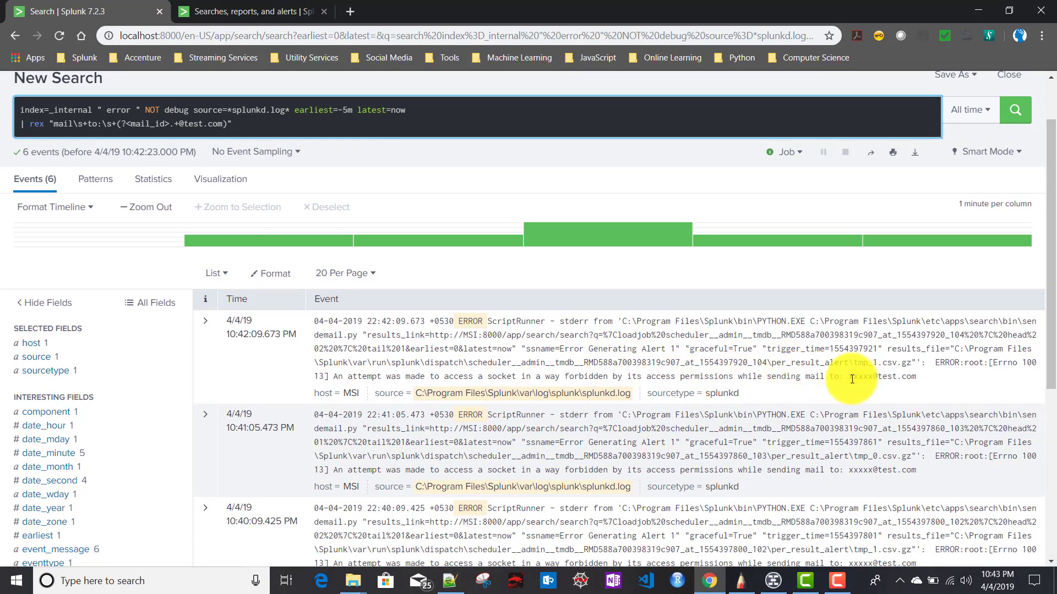
left_click_drag(852, 380, 915, 377)
left_click(393, 328)
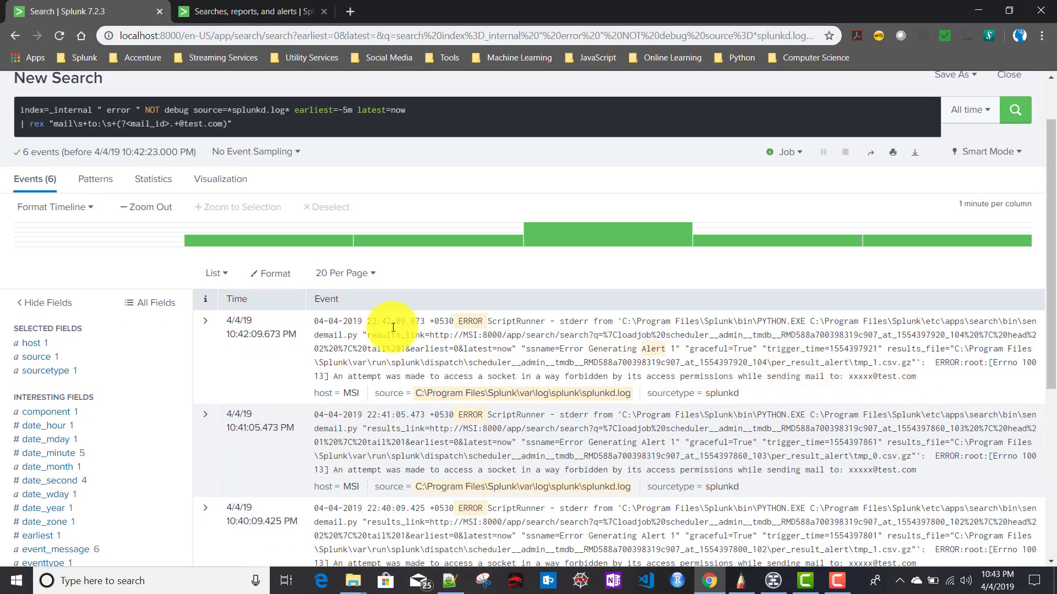
scroll(393, 327, "up", 1)
left_click(246, 199)
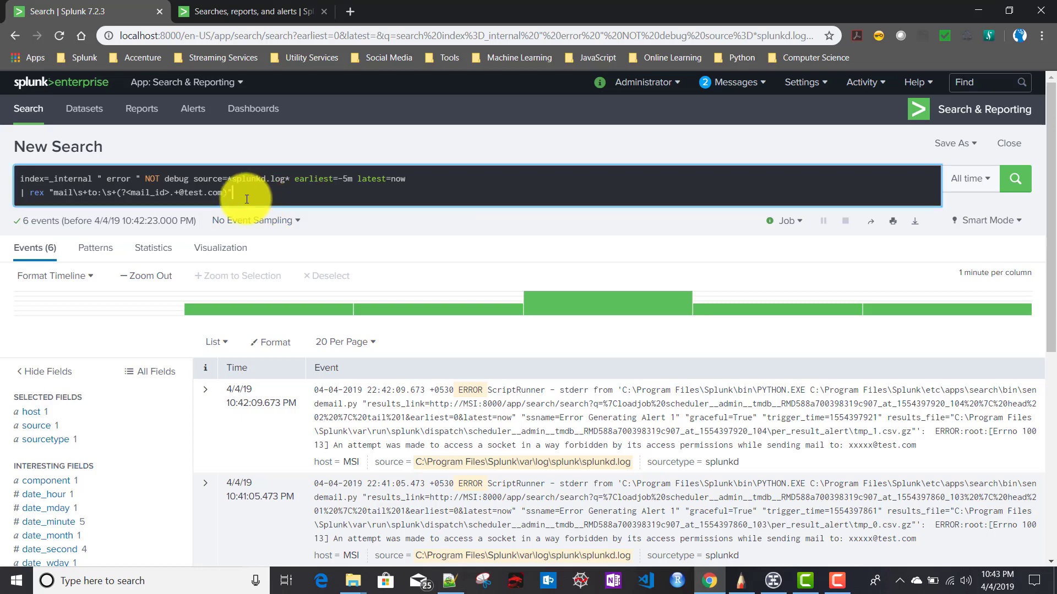
key("Return")
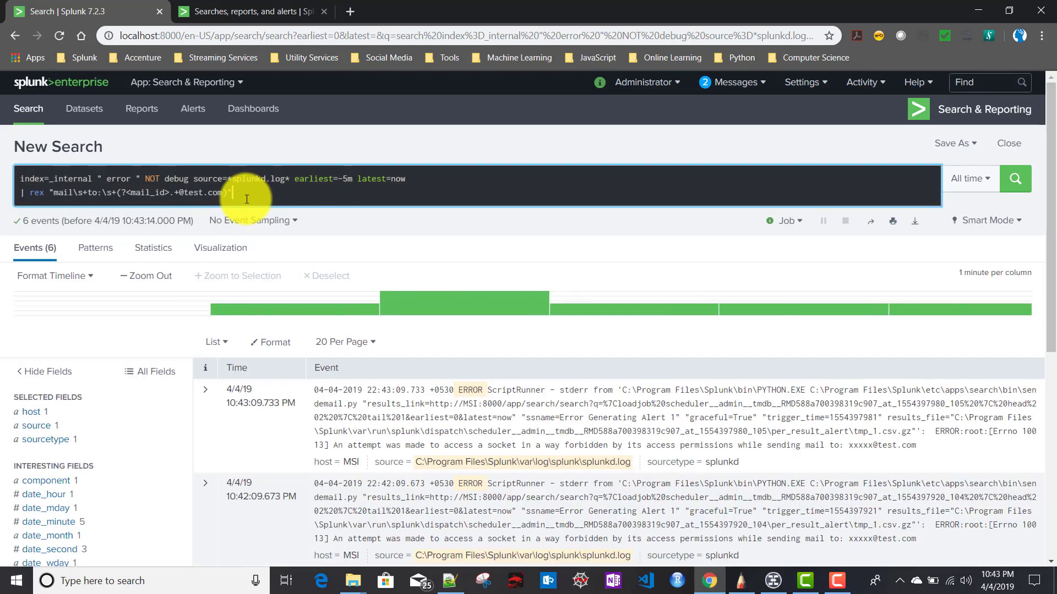
Inspect the values of the extracted mail_id field and return to the query
scroll(70, 422, "down", 3)
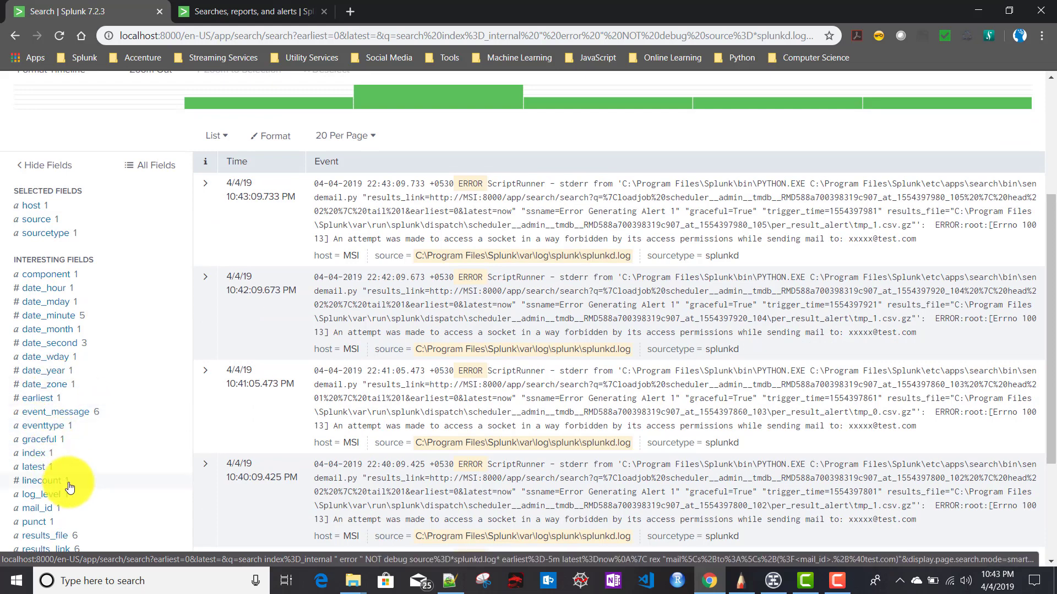
scroll(65, 482, "down", 1)
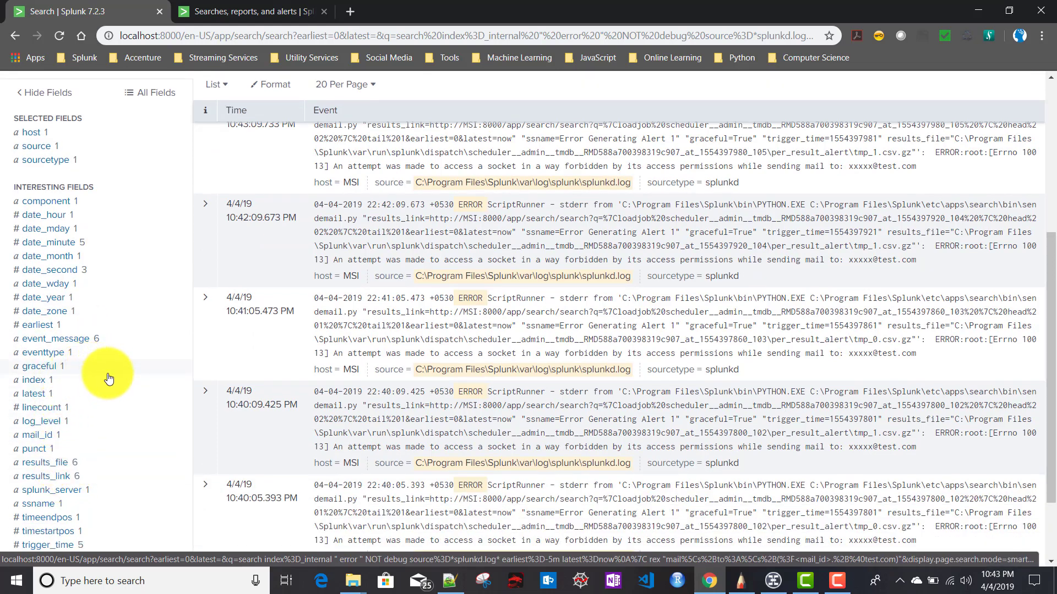
left_click(49, 436)
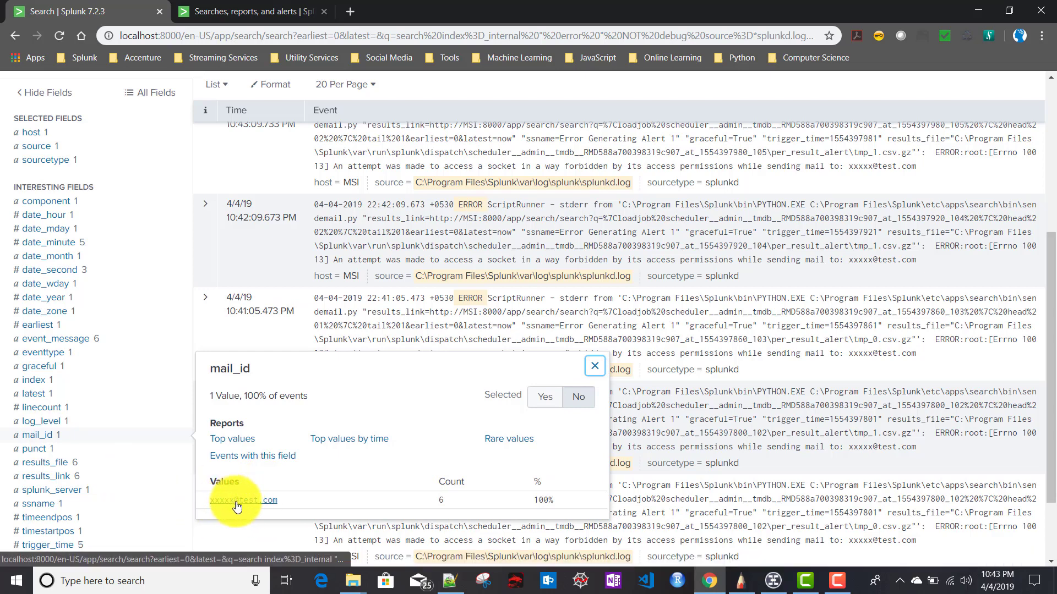
scroll(438, 503, "up", 5)
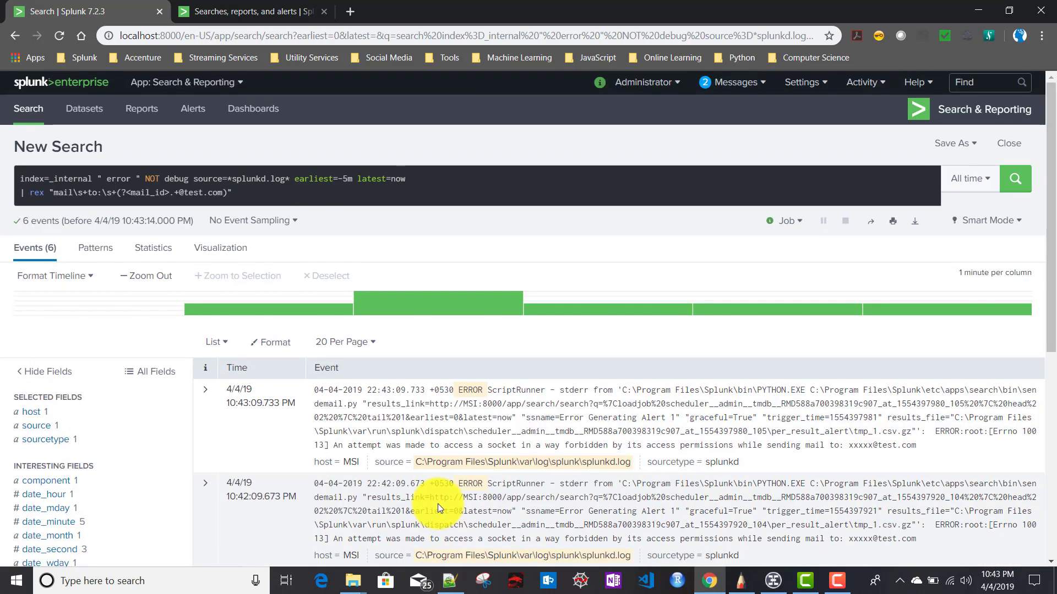
left_click(445, 192)
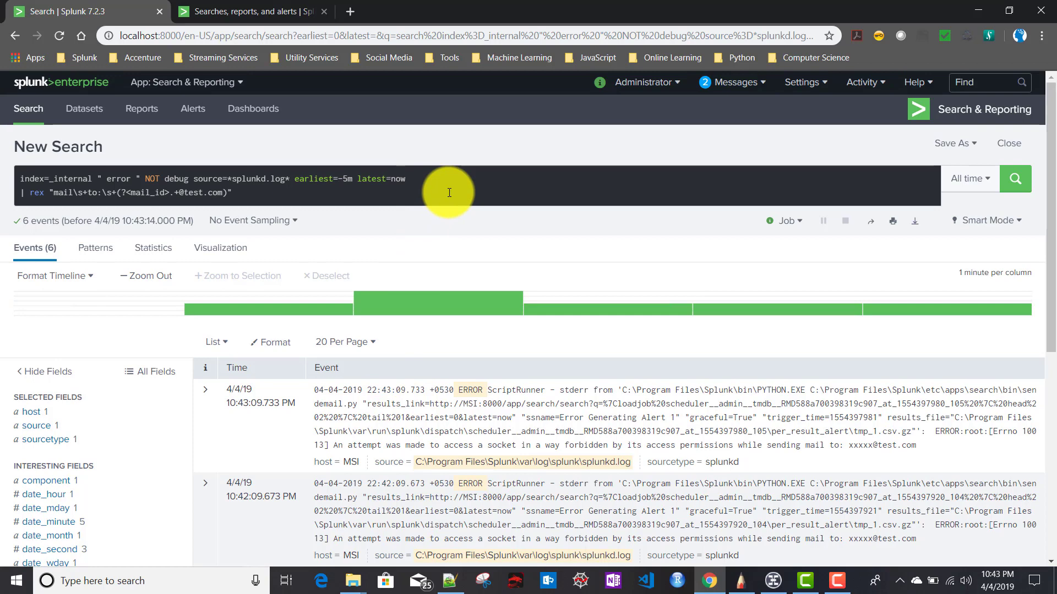
Start saving the search as an alert with the title Demo Alert and the description Demo Alert
left_click(952, 147)
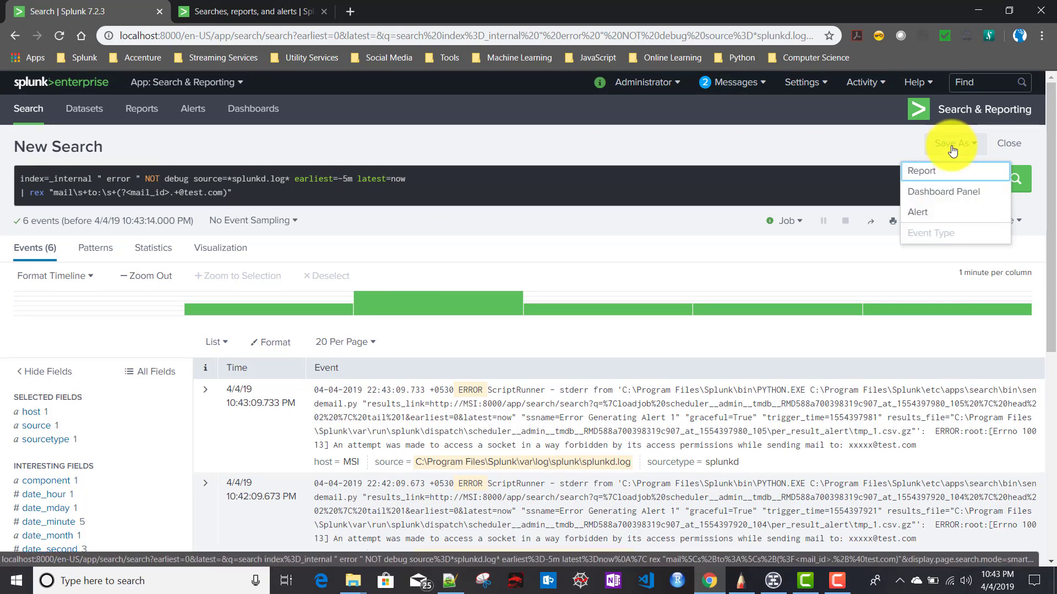
left_click(937, 213)
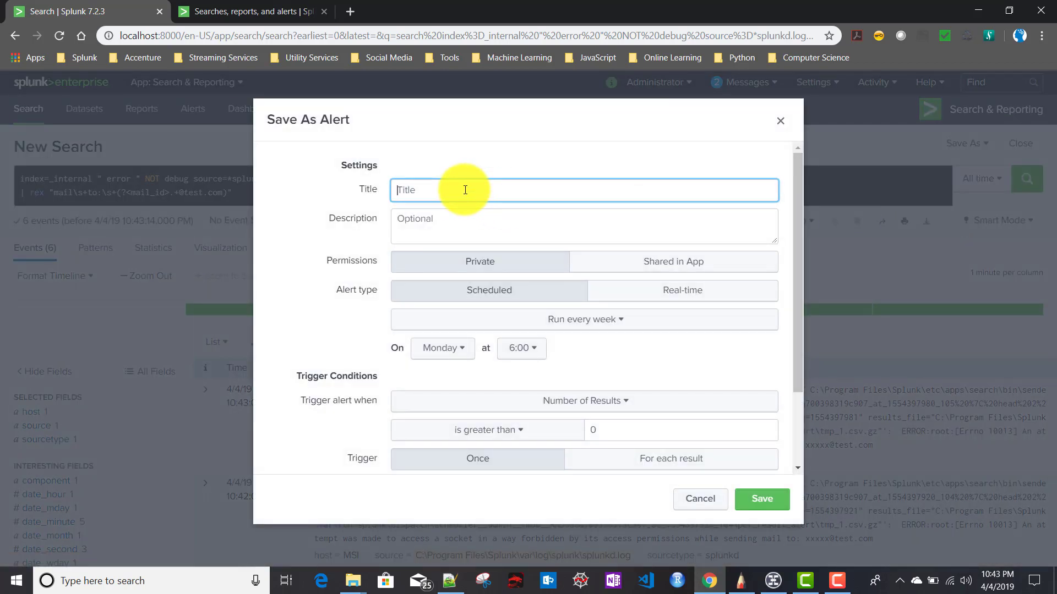
type("Demo Alert")
left_click(448, 215)
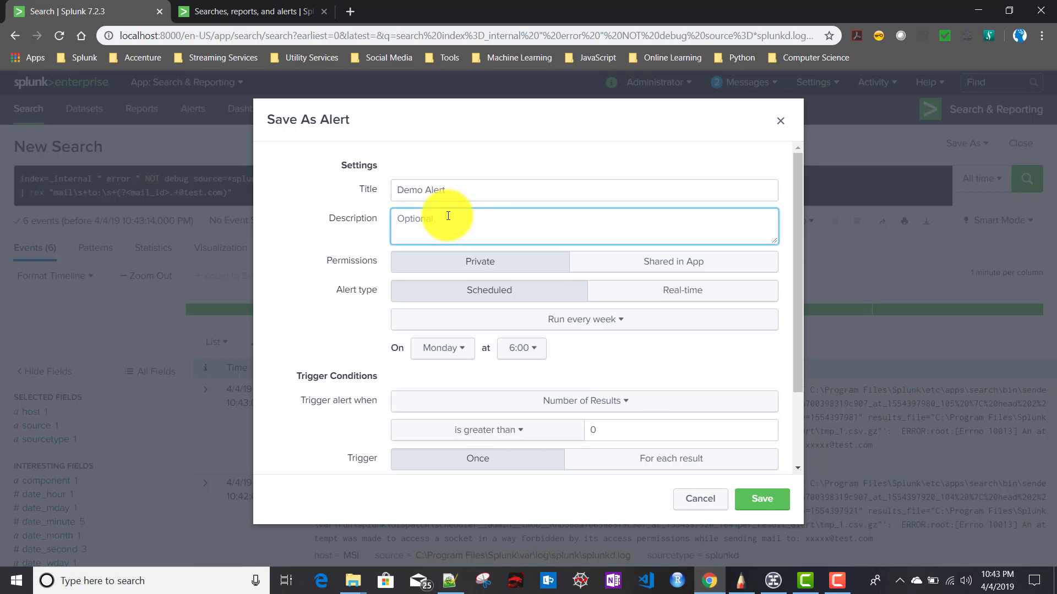
type("Demo Alert")
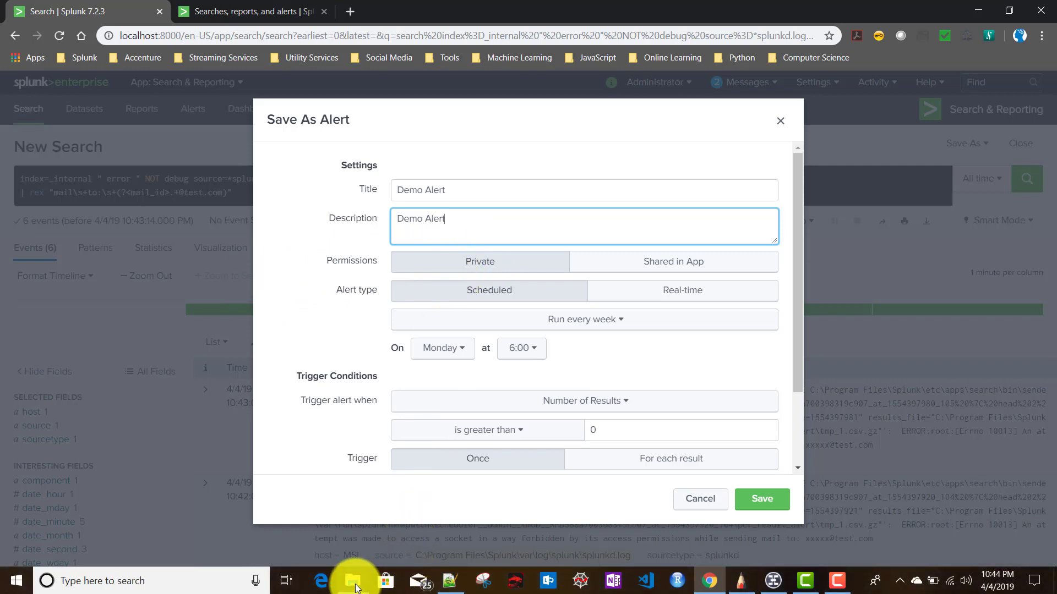
Switch to File Explorer and browse Splunk's etc folder, viewing the system folder and the admin user's app folders
mouse_move(355, 587)
left_click(300, 520)
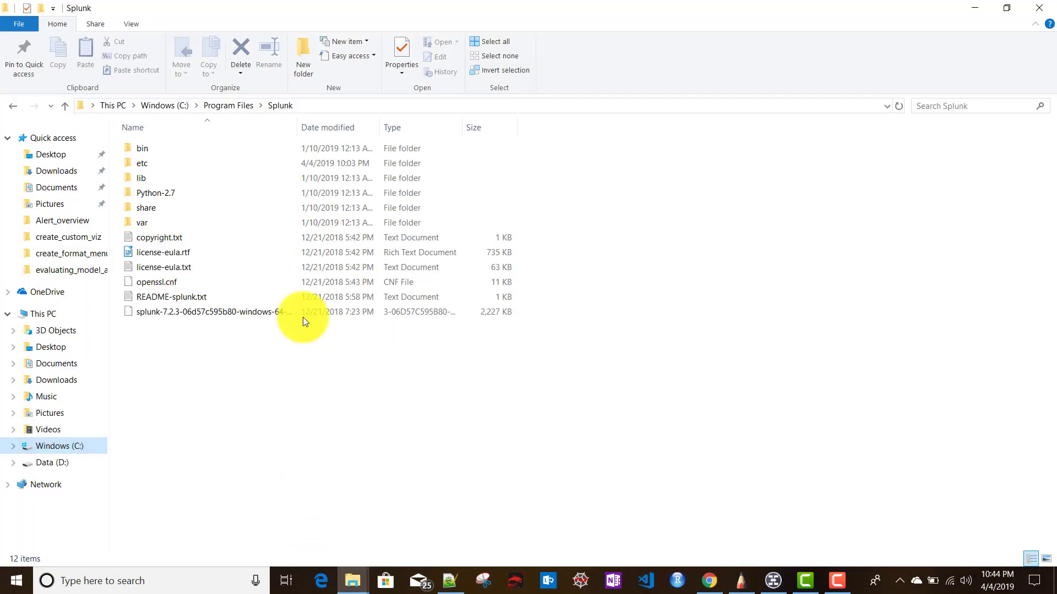
left_click(156, 166)
double_click(154, 163)
double_click(151, 283)
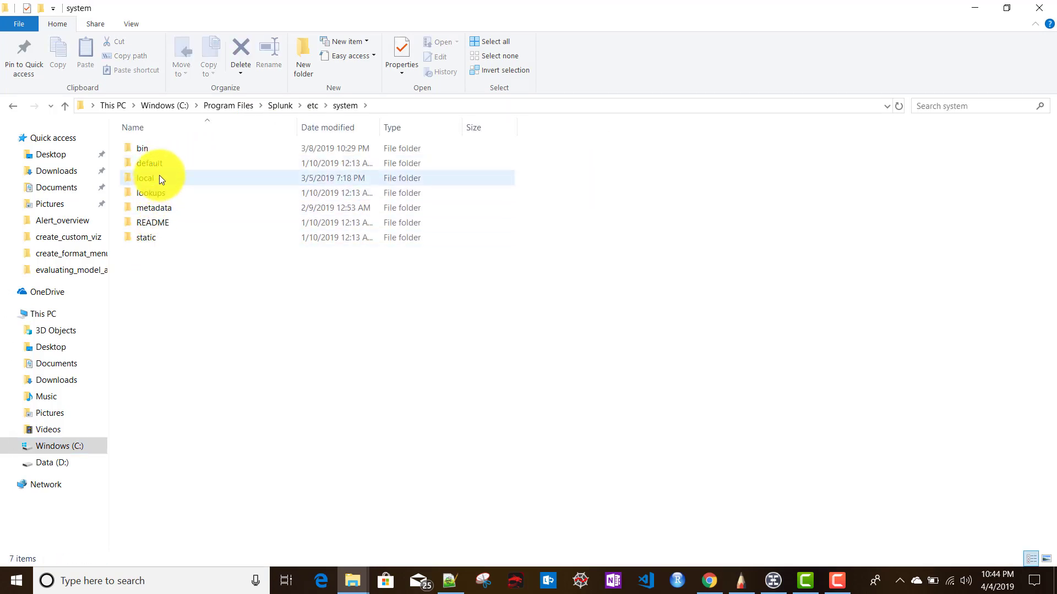
left_click(311, 106)
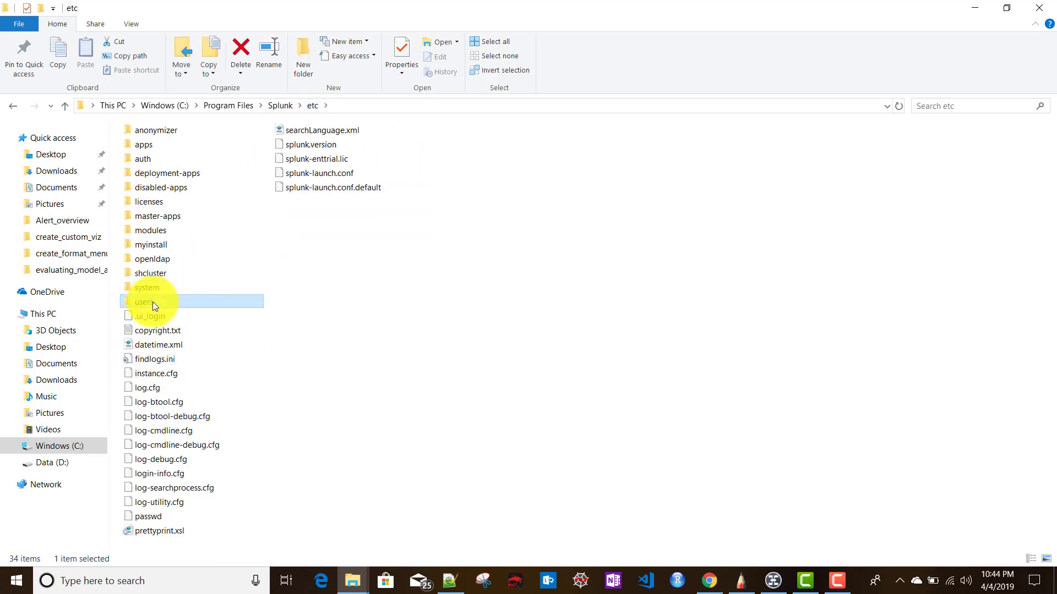
double_click(153, 302)
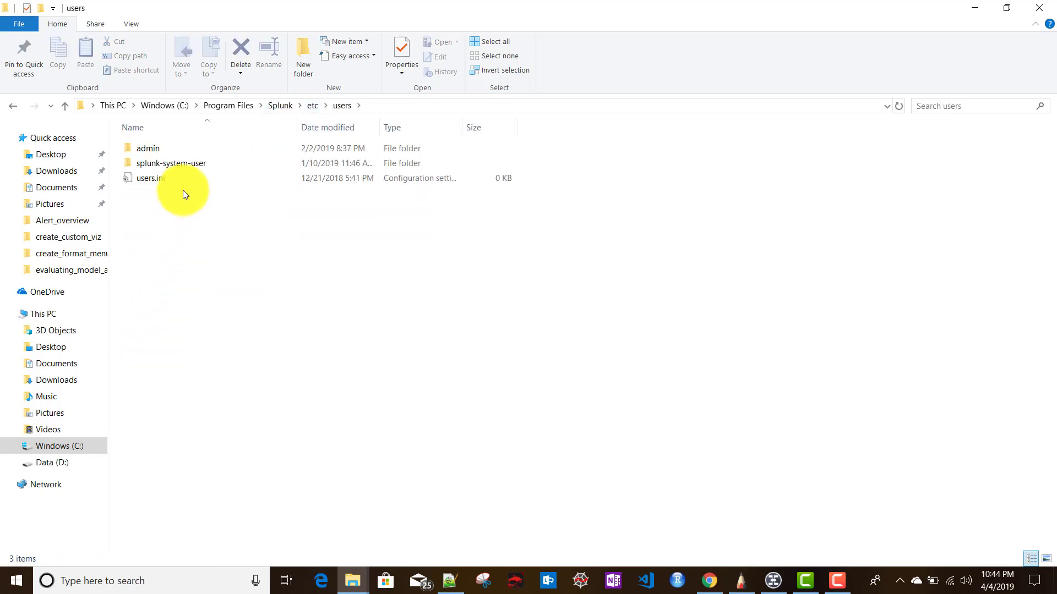
double_click(152, 147)
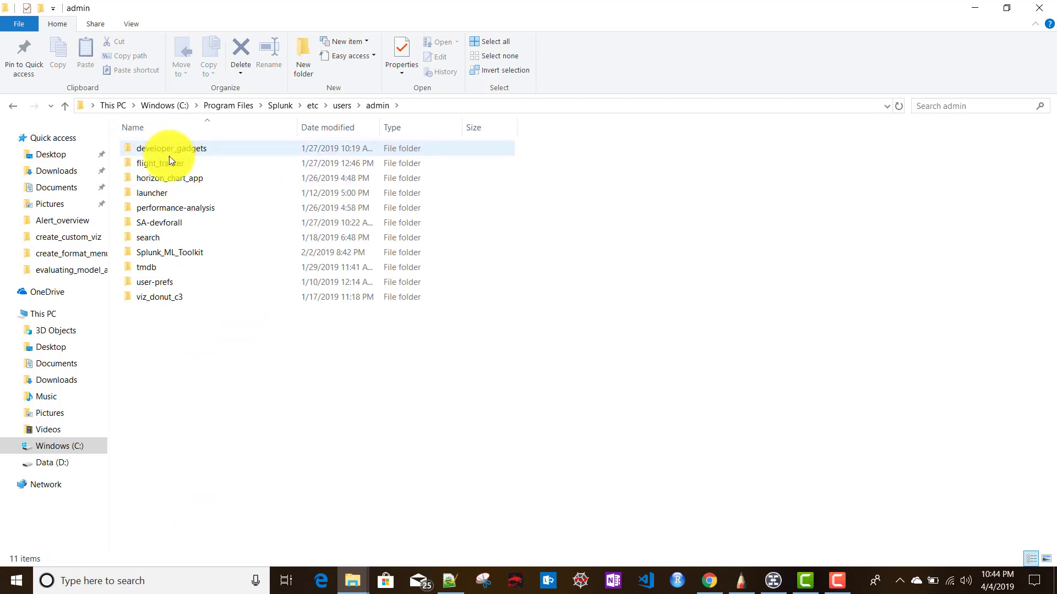
Return to the Save As Alert form in Chrome and choose Scheduled as the alert type
left_click(709, 580)
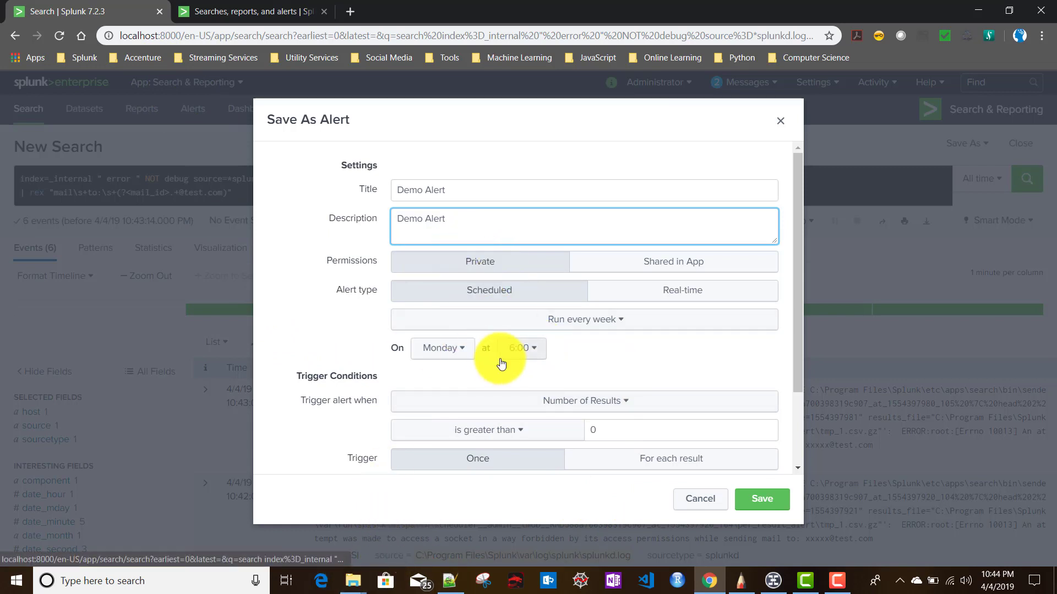
scroll(499, 357, "down", 3)
scroll(500, 358, "up", 2)
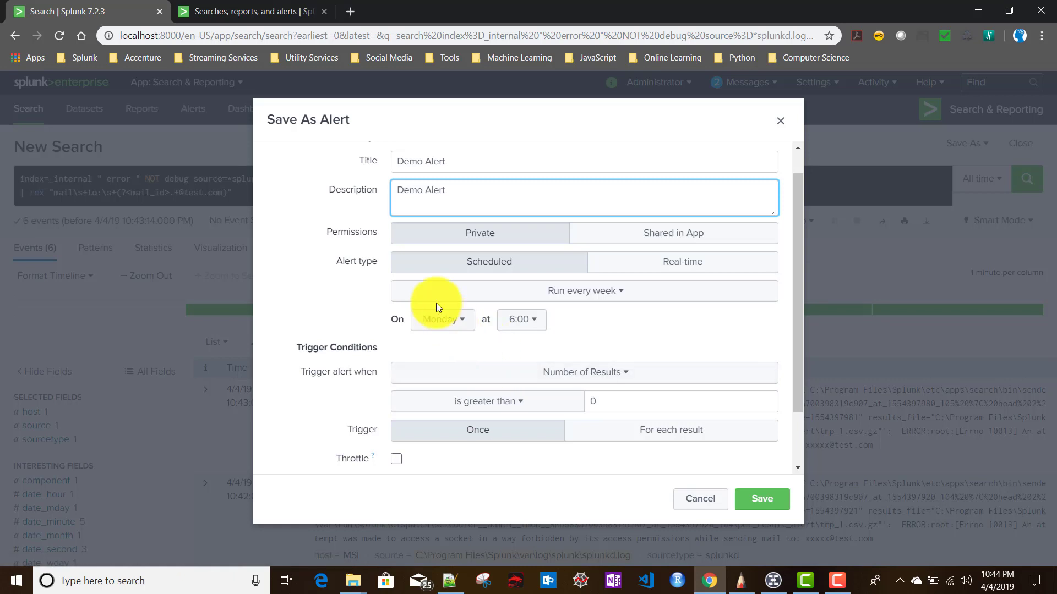
left_click(494, 263)
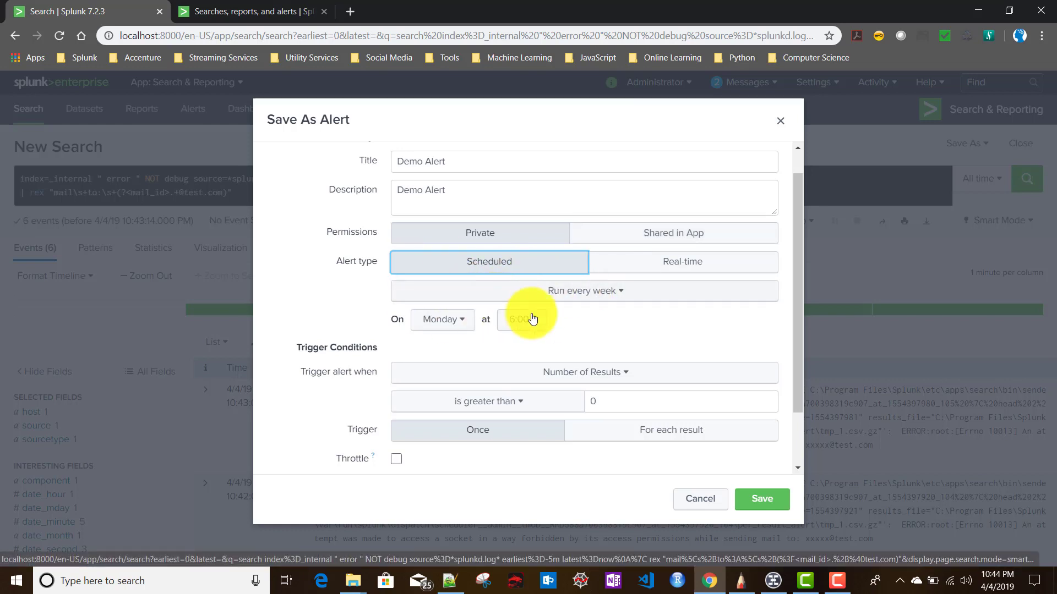
Set the alert to run every hour and view the choices for minutes past the hour
left_click(591, 297)
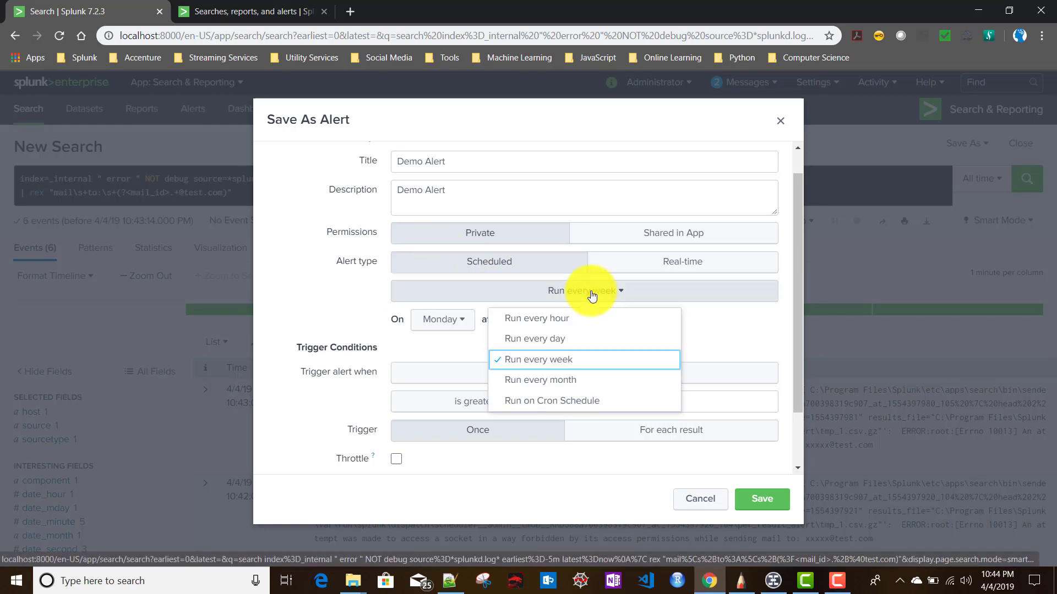
left_click(551, 319)
left_click(415, 325)
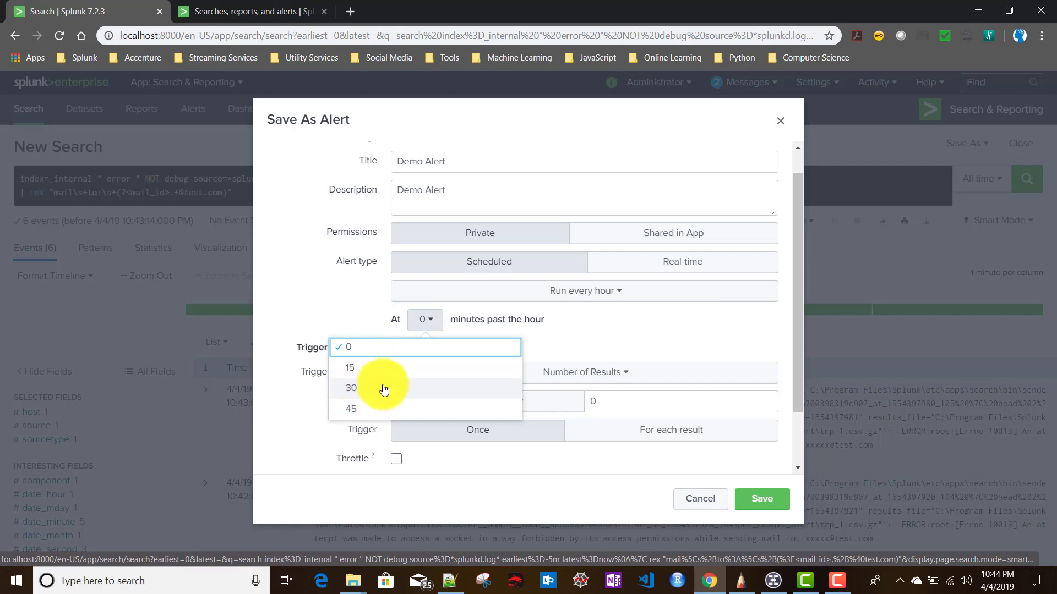
left_click_drag(461, 319, 567, 321)
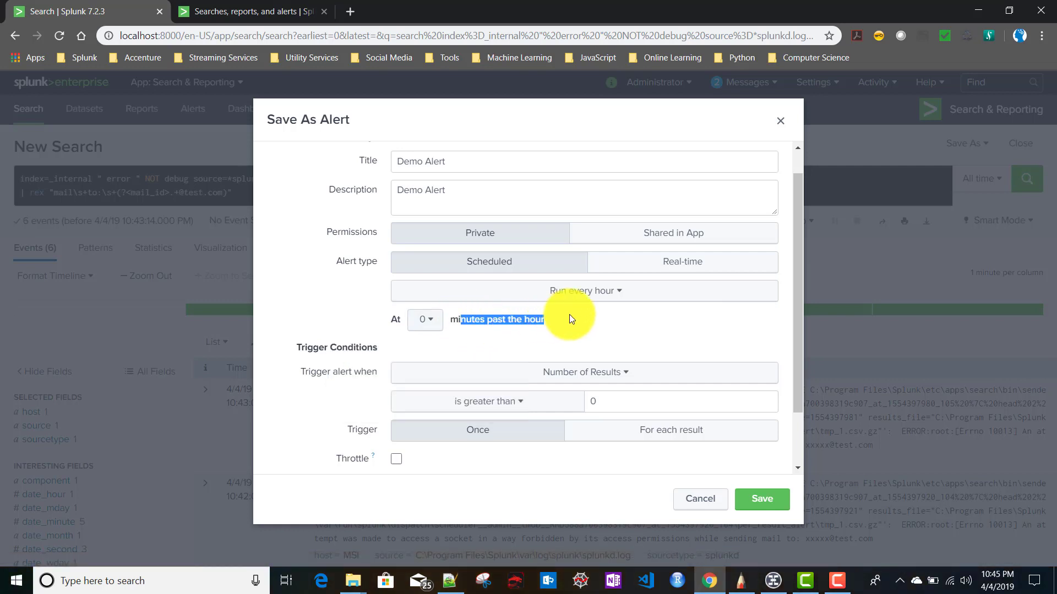
Set the alert to run every day and view the available run times
left_click(595, 292)
left_click(550, 349)
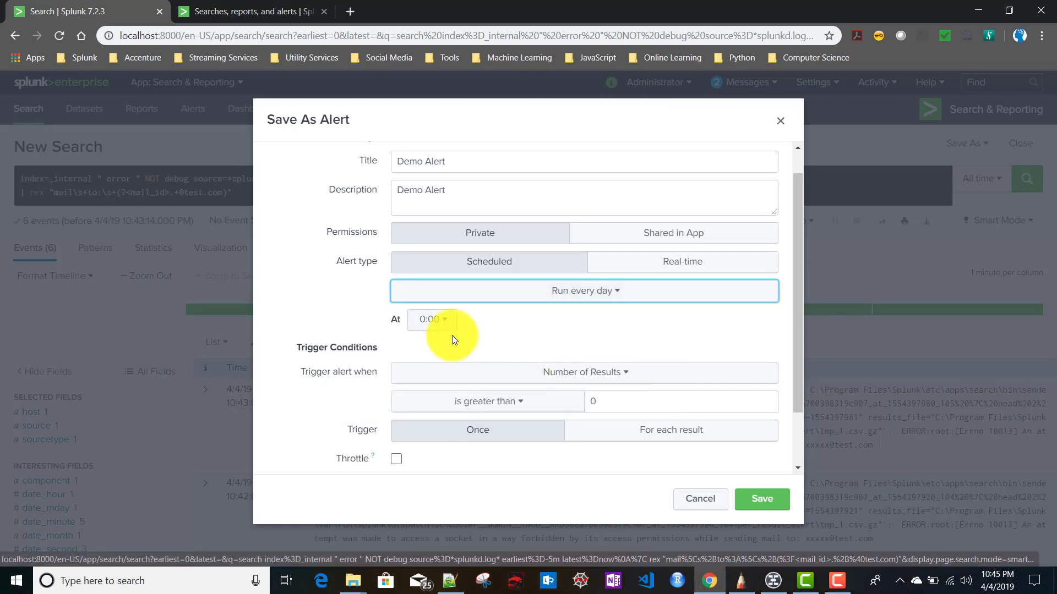
left_click(440, 327)
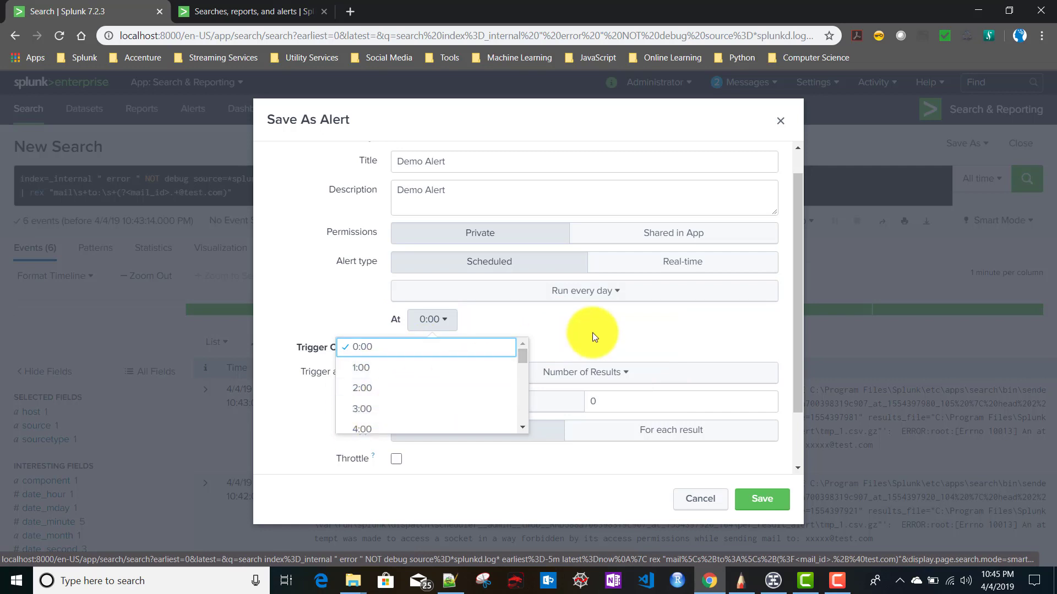
left_click(588, 293)
Set the alert to run every week and view the weekday and time choices
left_click(585, 291)
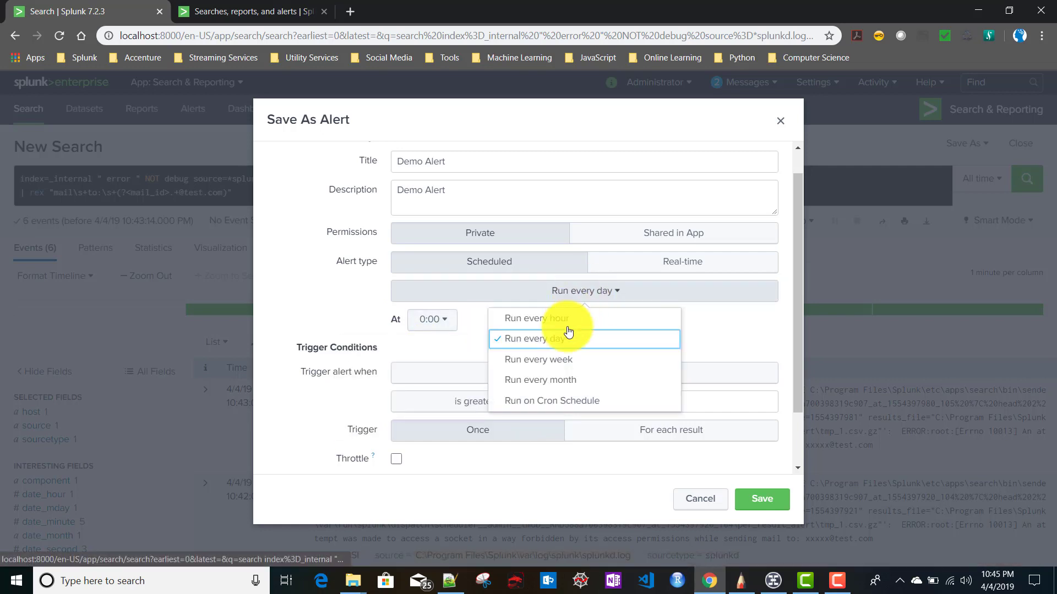
left_click(553, 361)
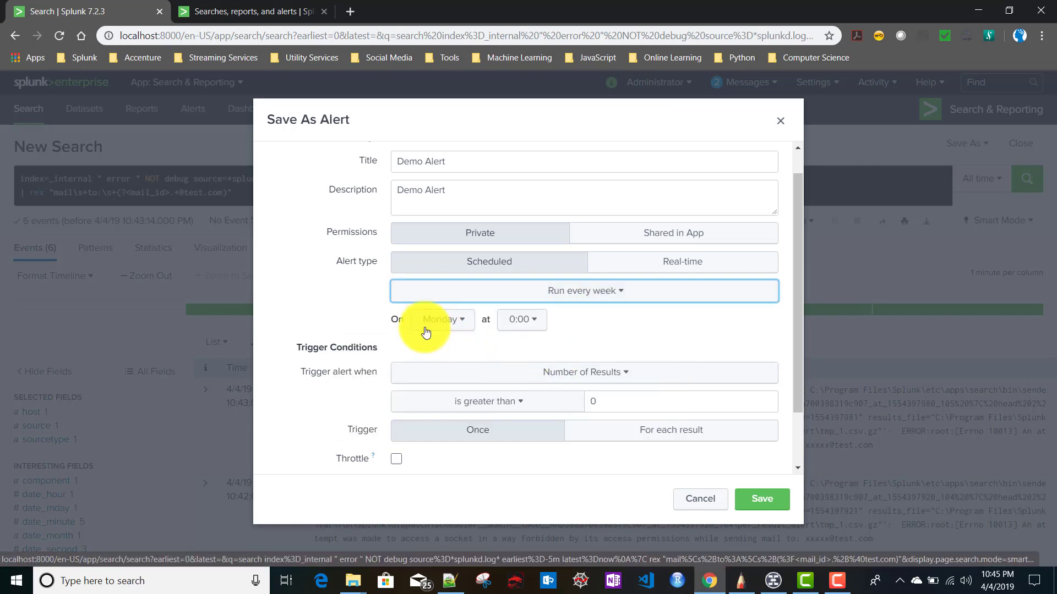
left_click(455, 330)
left_click(515, 329)
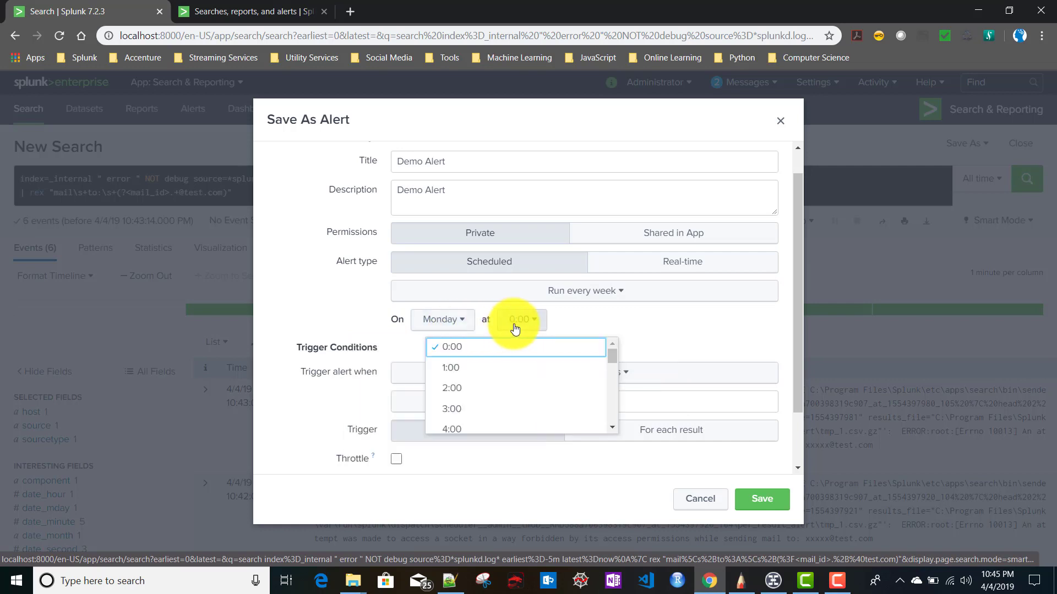
left_click(637, 323)
Set the alert to run every month and view the day and time choices
left_click(600, 293)
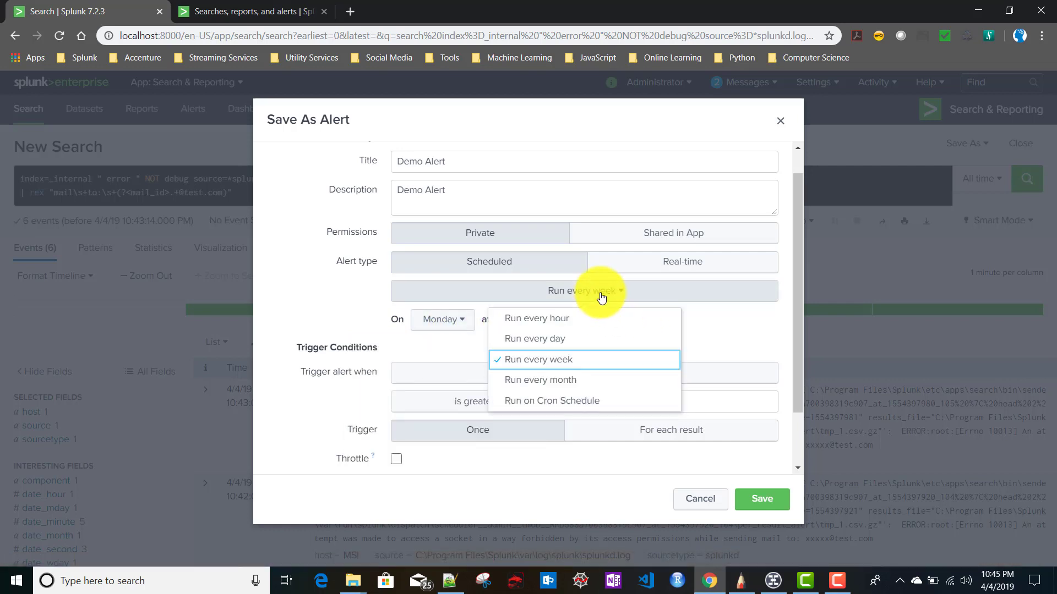
left_click(548, 384)
left_click(447, 326)
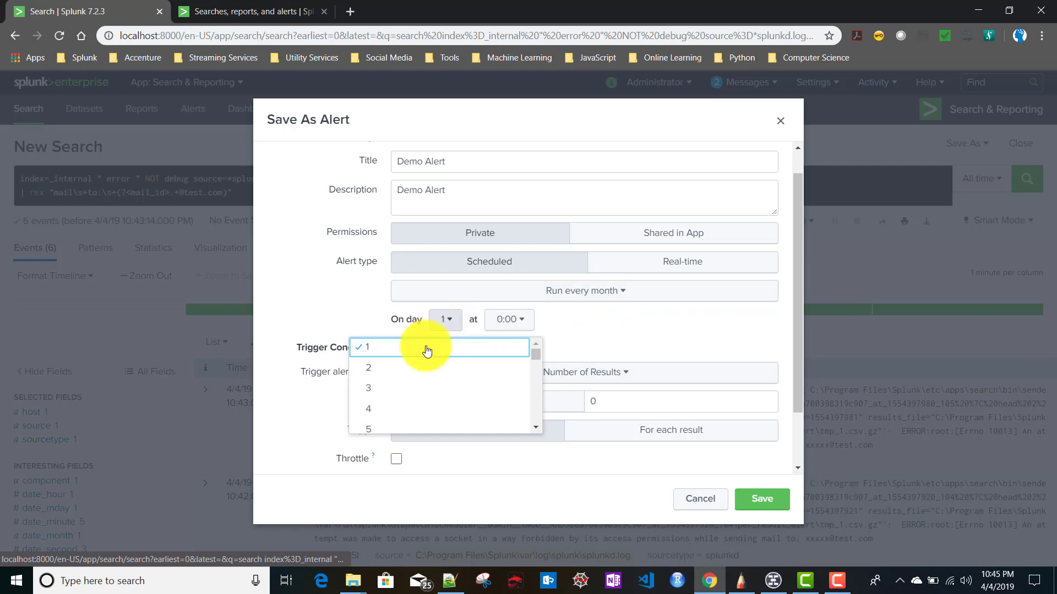
left_click(513, 324)
left_click(609, 308)
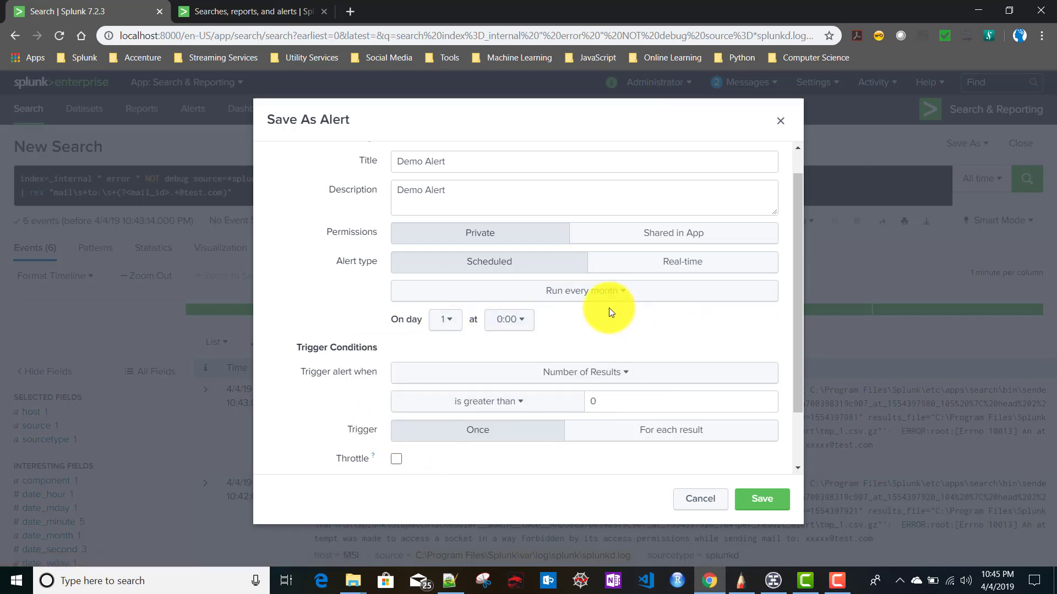
Set the alert to run on a cron schedule and open the bookmarked "crontab every 5 minutes" page in a new browser tab
left_click(589, 292)
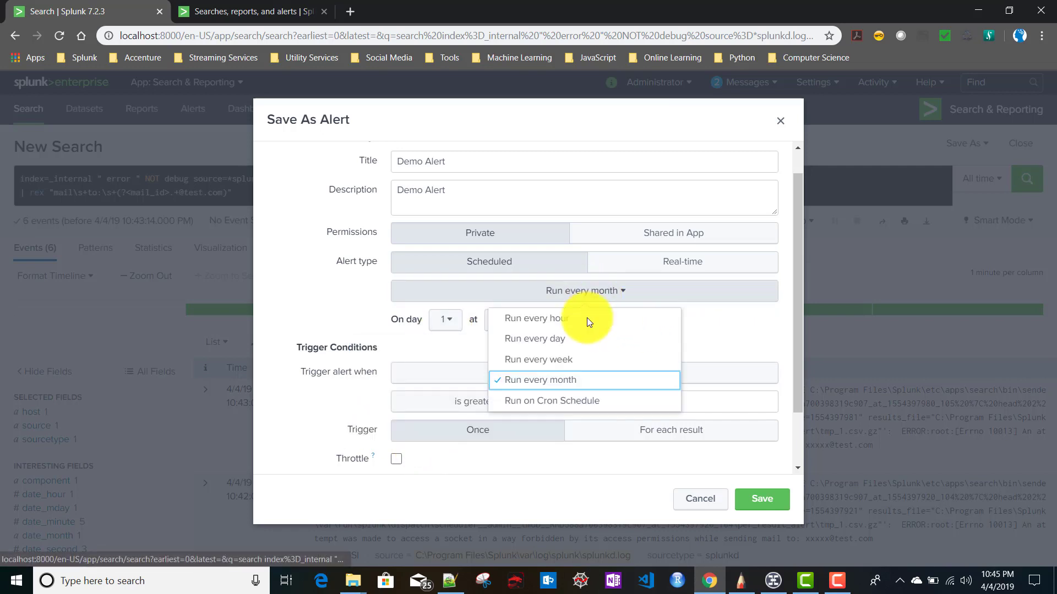
left_click(558, 405)
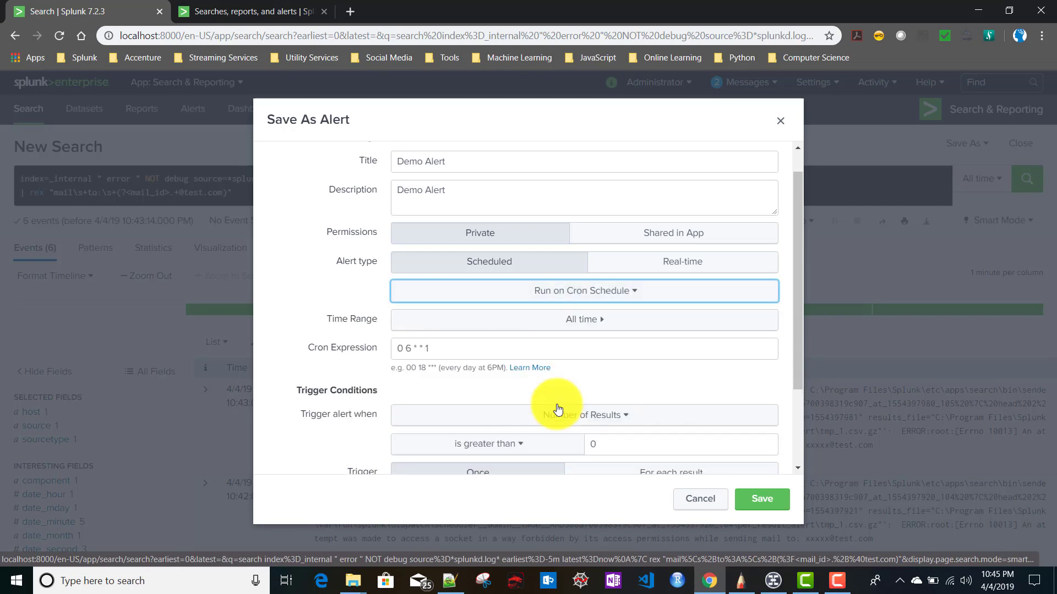
left_click(347, 12)
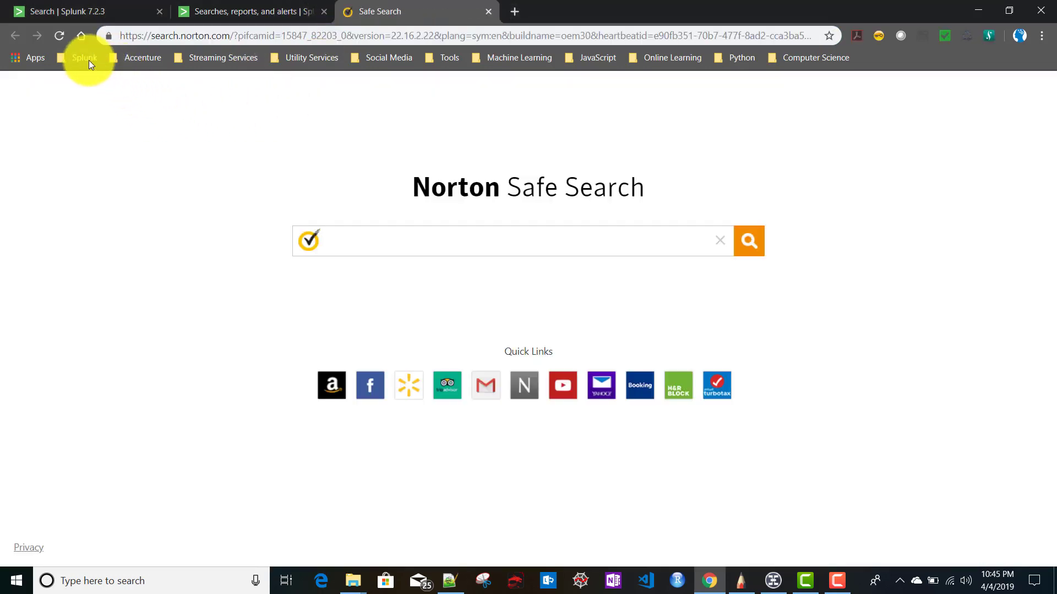
left_click(88, 61)
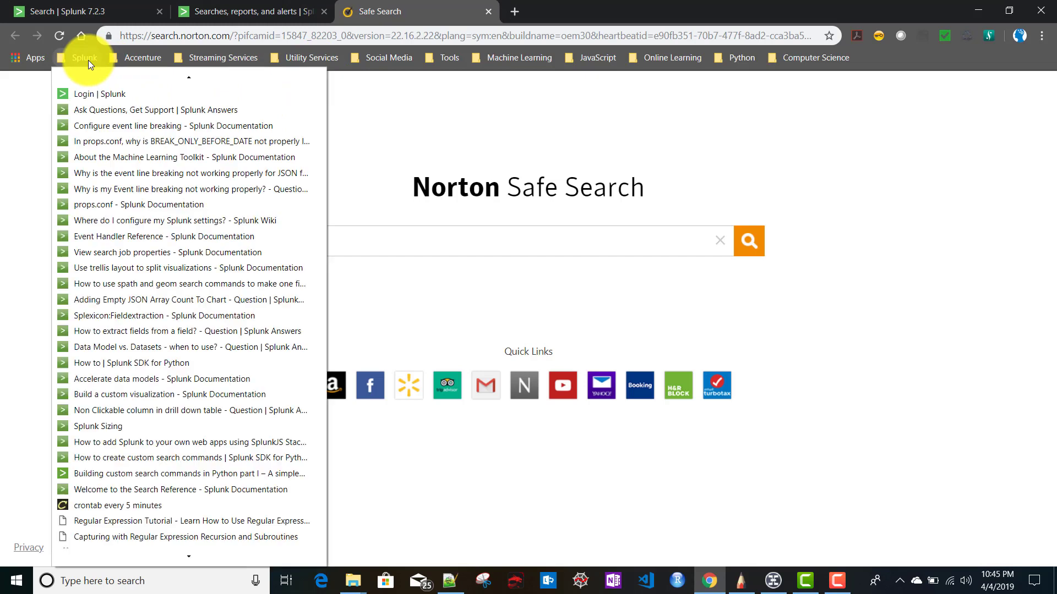
left_click(142, 504)
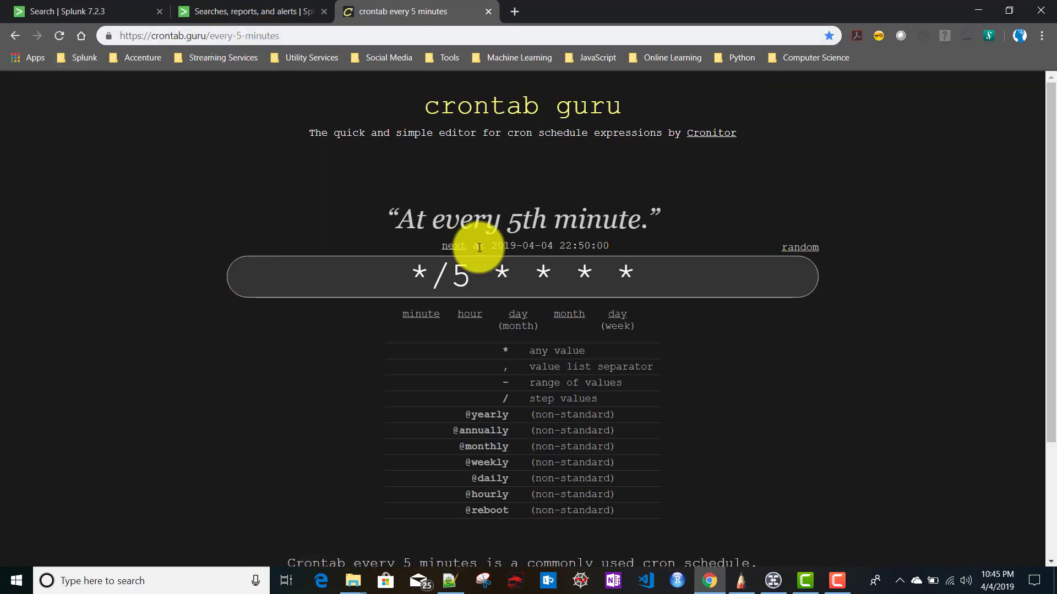
Copy the expression */5 * * * * from crontab guru and use it as the alert's cron expression
left_click(419, 276)
triple_click(418, 275)
key("ctrl+c")
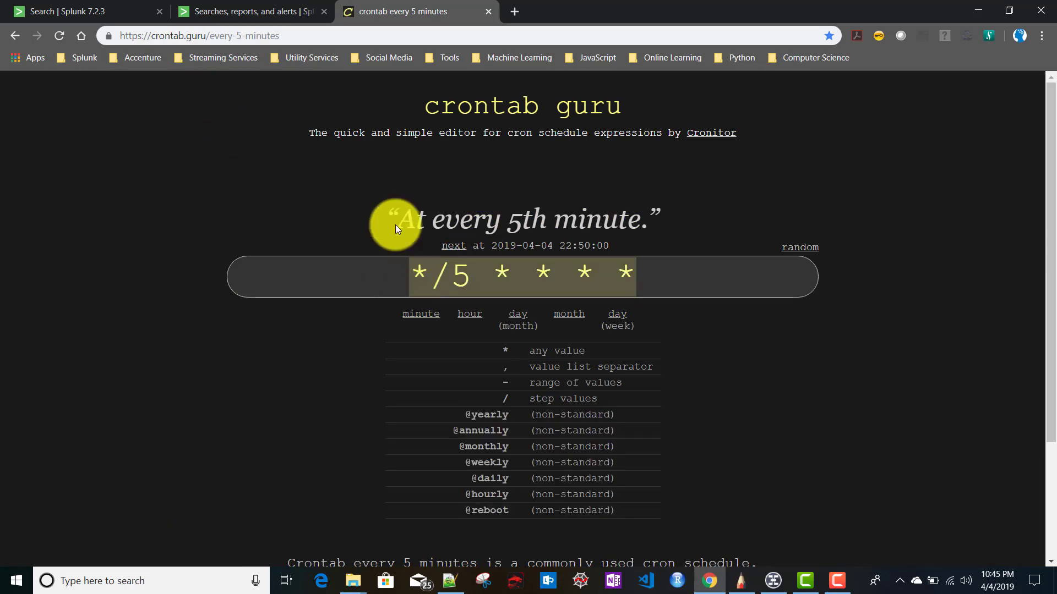
left_click(92, 9)
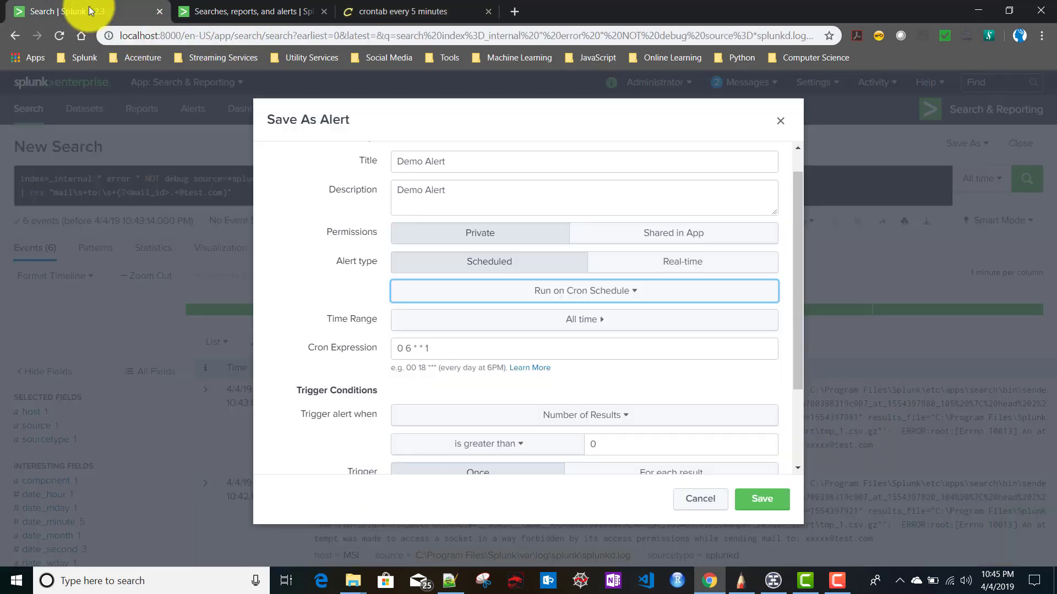
triple_click(448, 355)
key("ctrl+v")
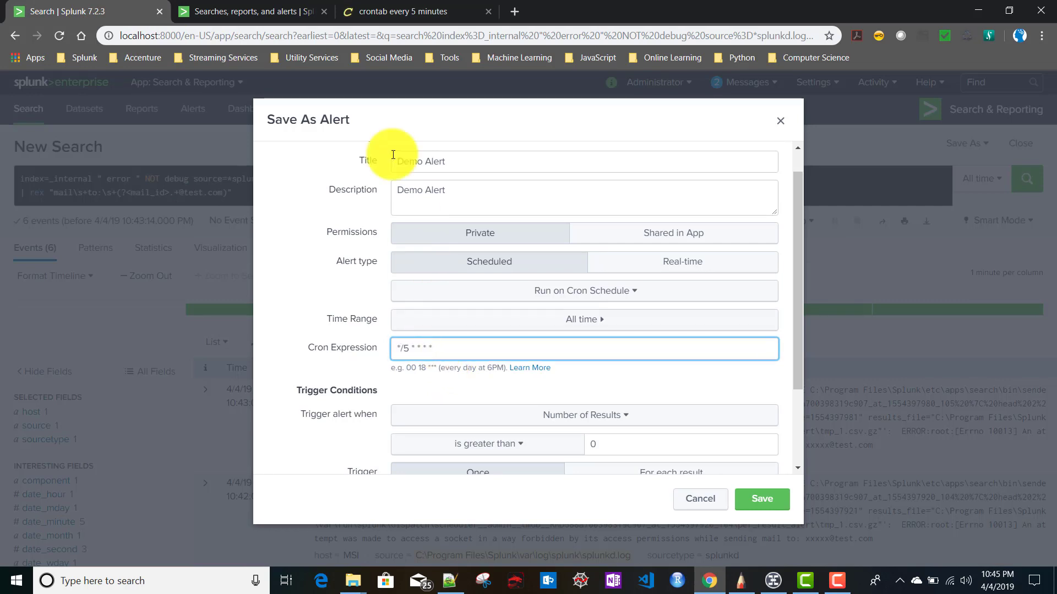
View the TMDB app's Searches, Reports, and Alerts list, and return to the trigger conditions in the Save As Alert form
left_click(235, 11)
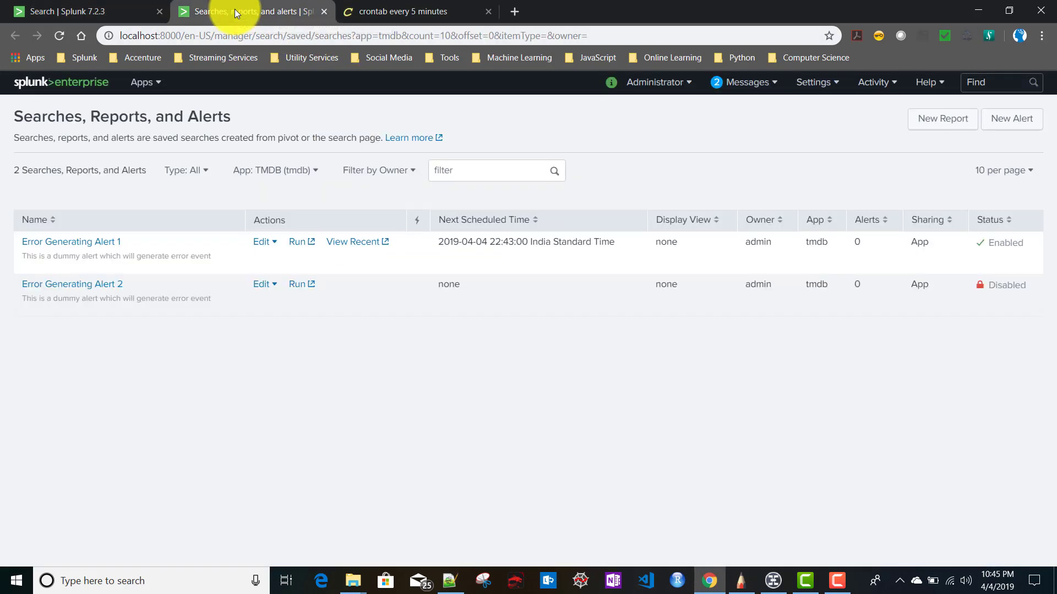
left_click(99, 12)
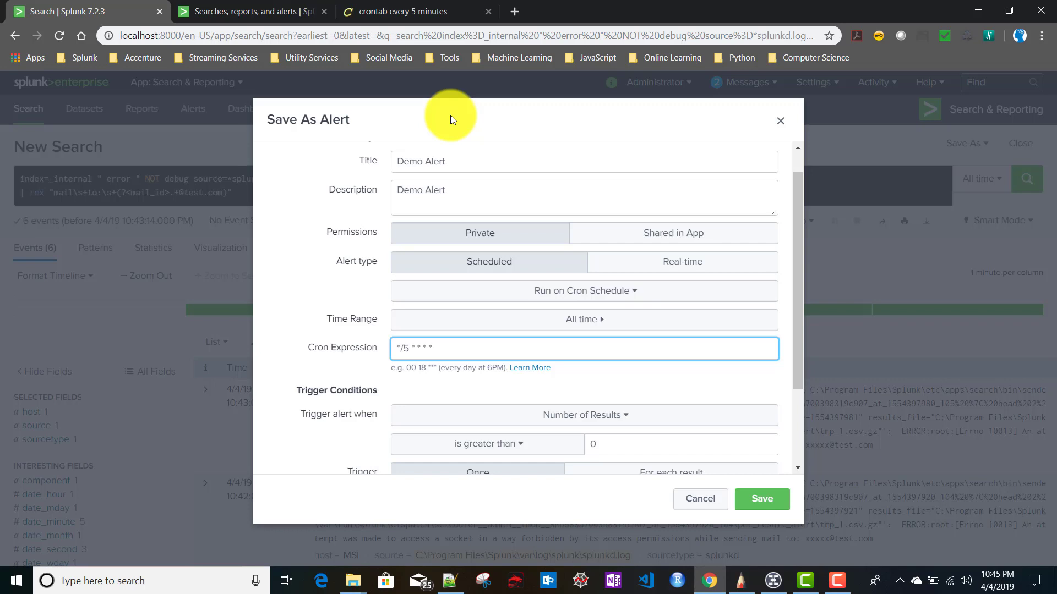
type("*")
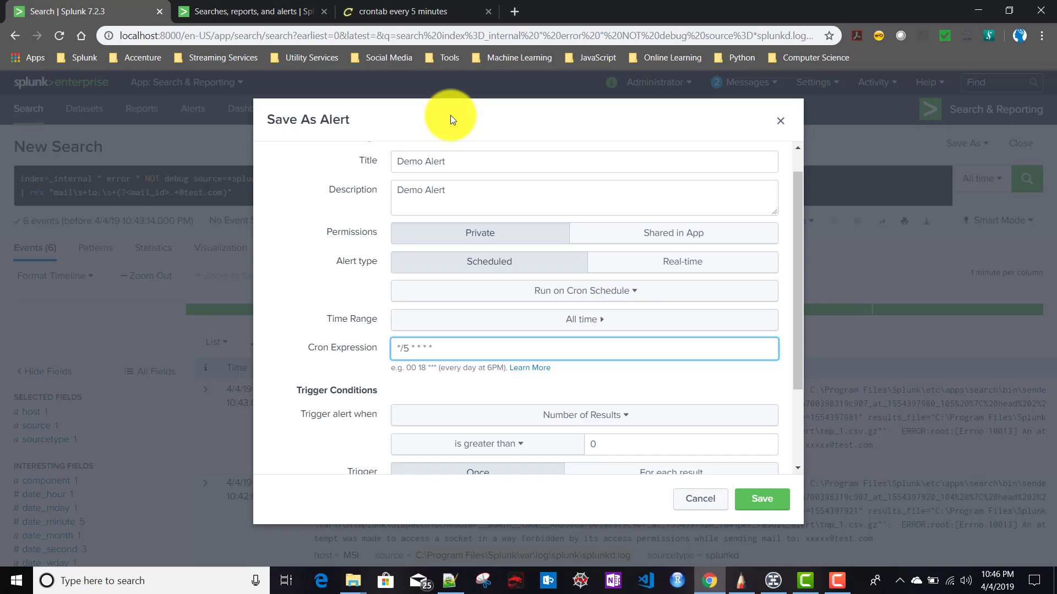
scroll(559, 330, "down", 2)
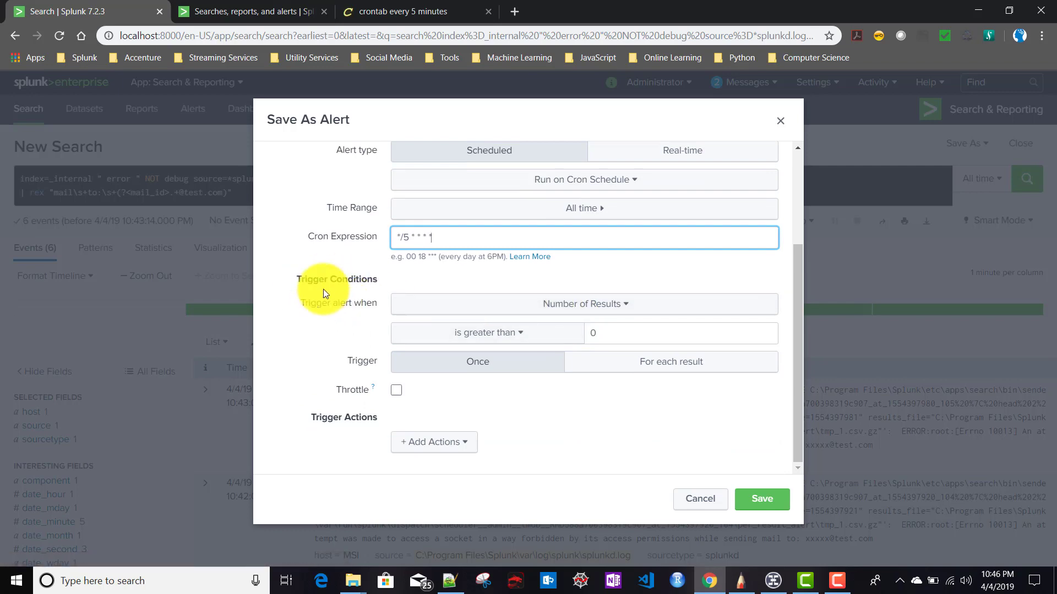
Switch to Edraw MindMaster to review the Search and Alert type nodes of the Alert WorkFlow map, and return to the alert form in Chrome
left_click(776, 583)
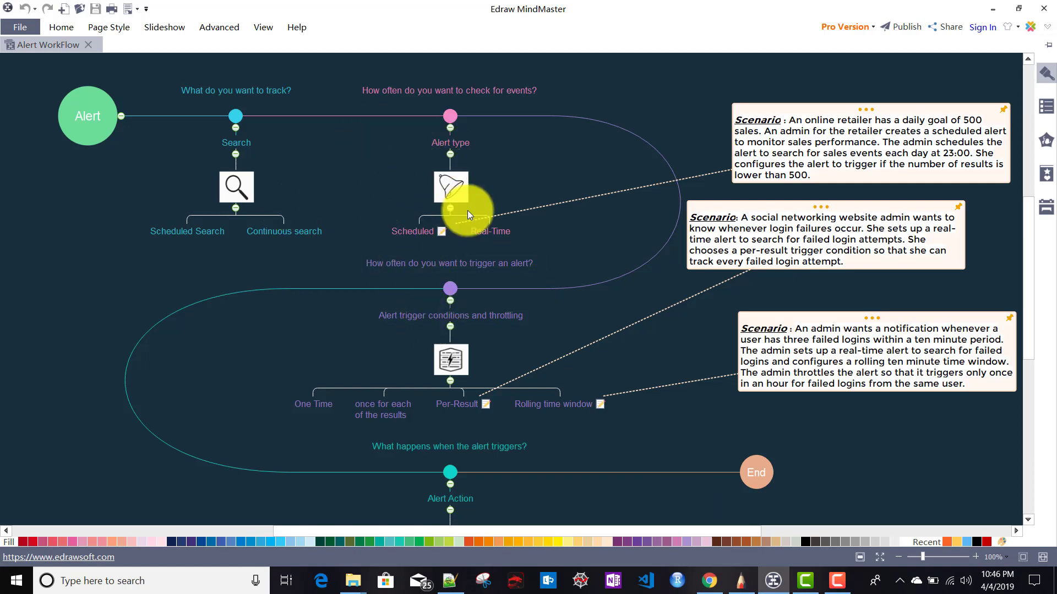
left_click(424, 231)
left_click(306, 178)
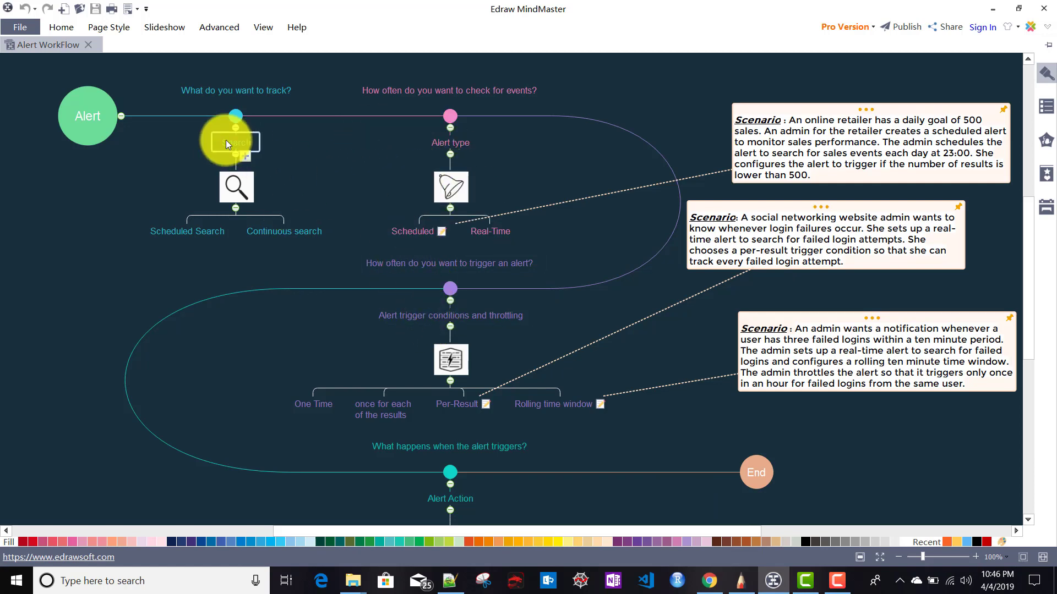
left_click(450, 142)
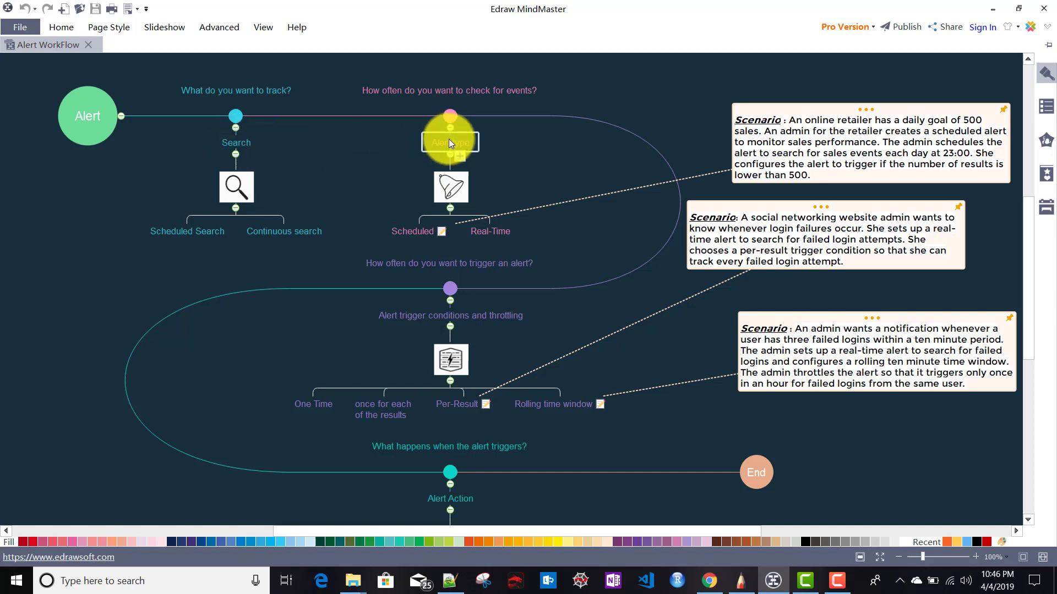
left_click(709, 580)
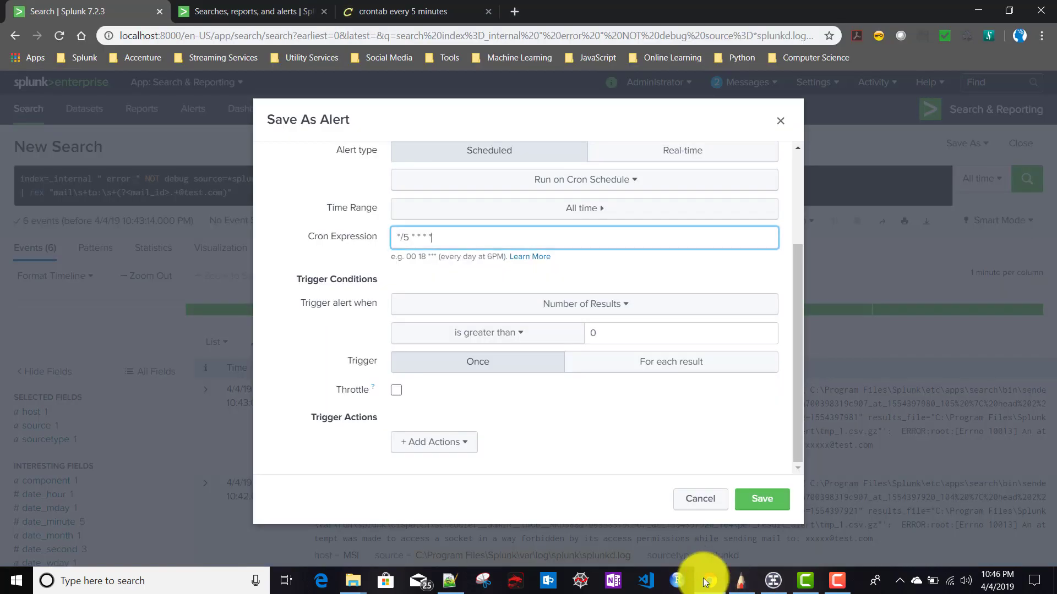
scroll(529, 229, "up", 3)
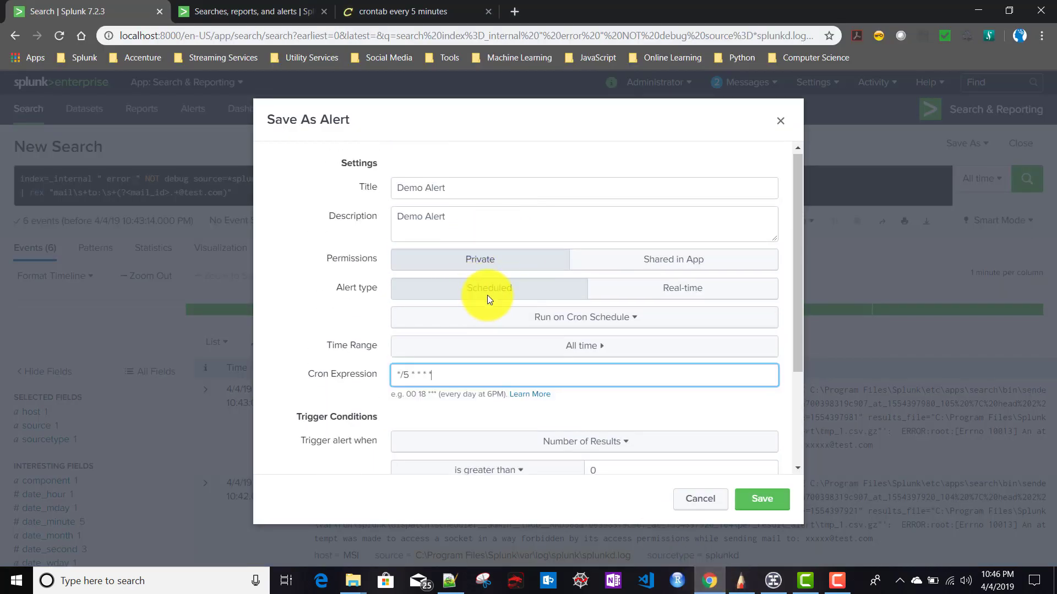
left_click(707, 579)
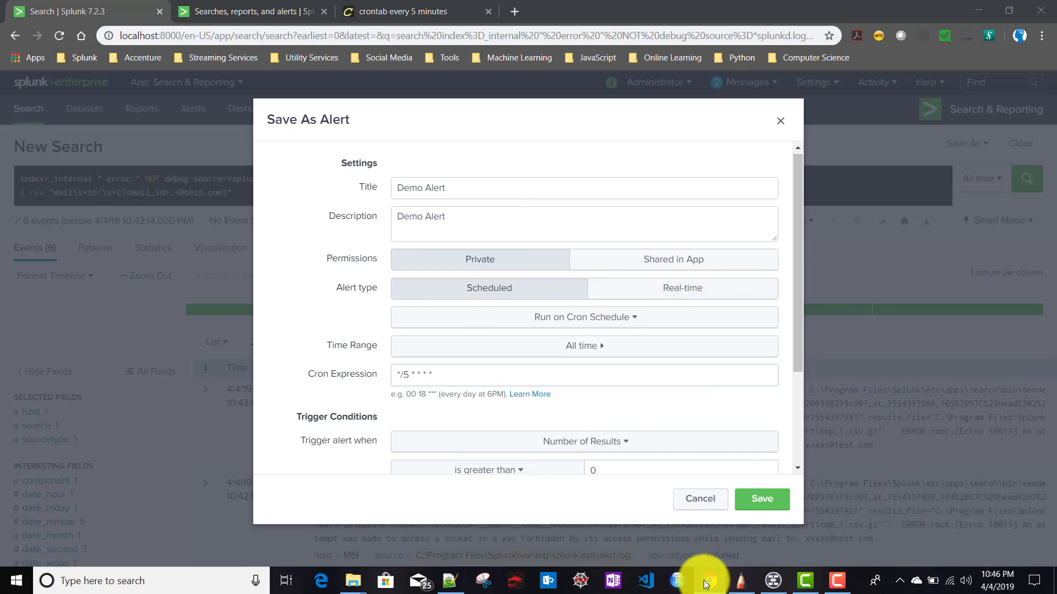
left_click(410, 318)
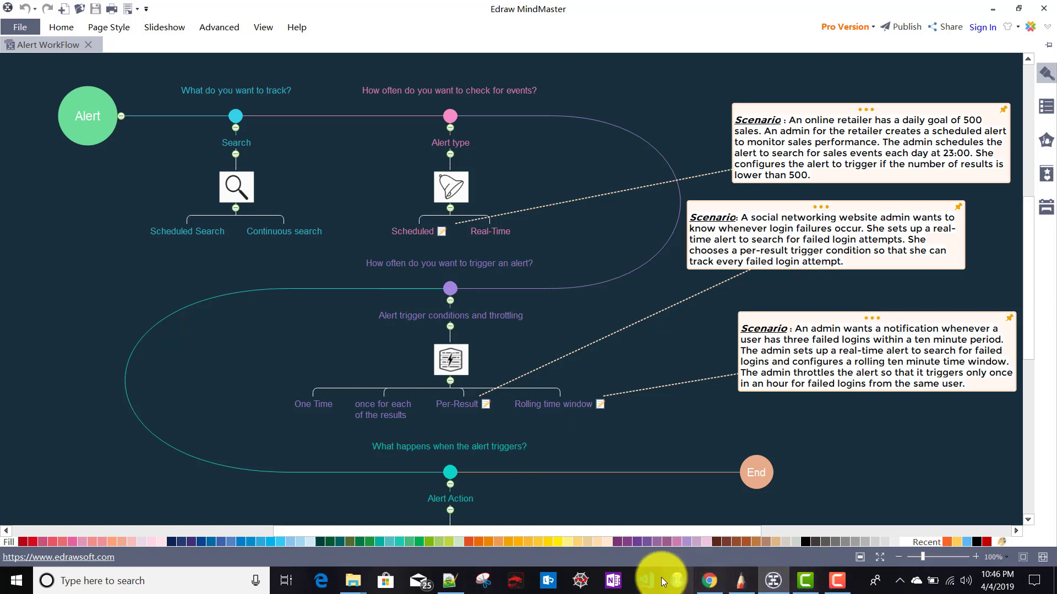
left_click(705, 581)
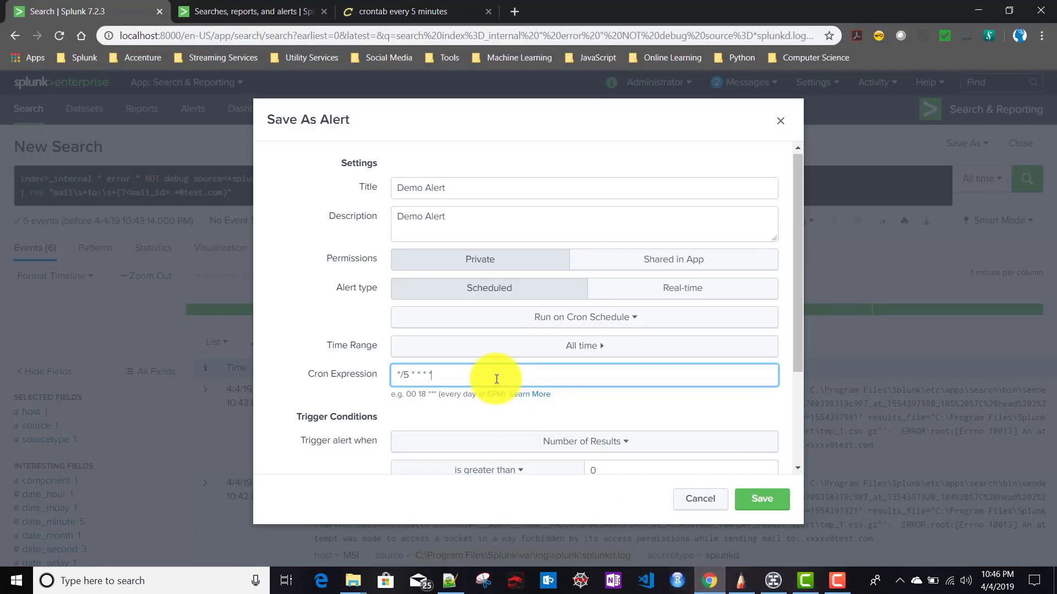
Review the alert's schedule and trigger conditions, and view the choices for what triggers the alert
scroll(495, 377, "down", 2)
type("*")
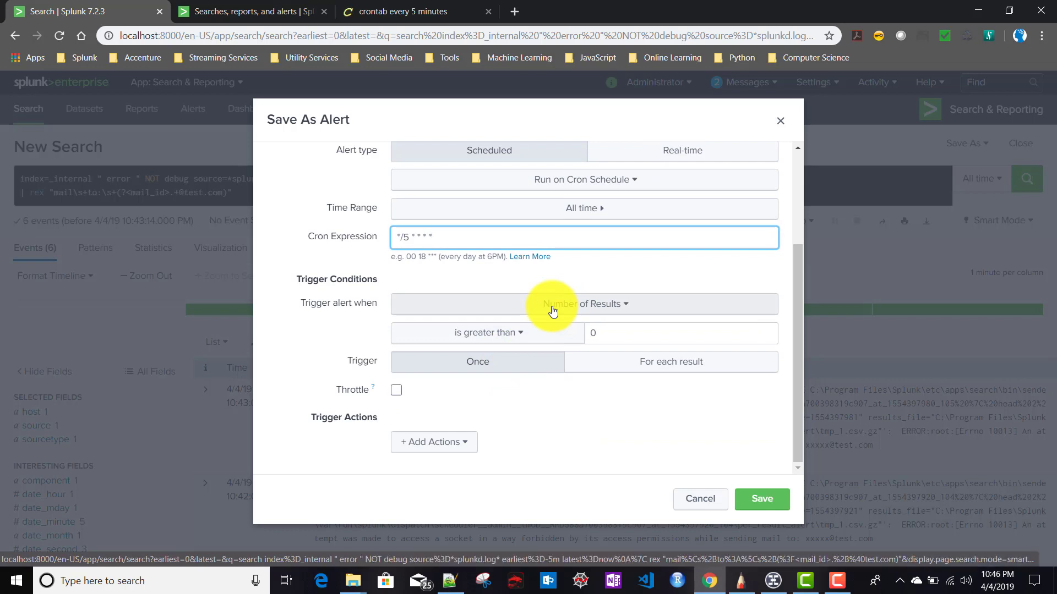
scroll(552, 306, "up", 2)
scroll(551, 306, "down", 1)
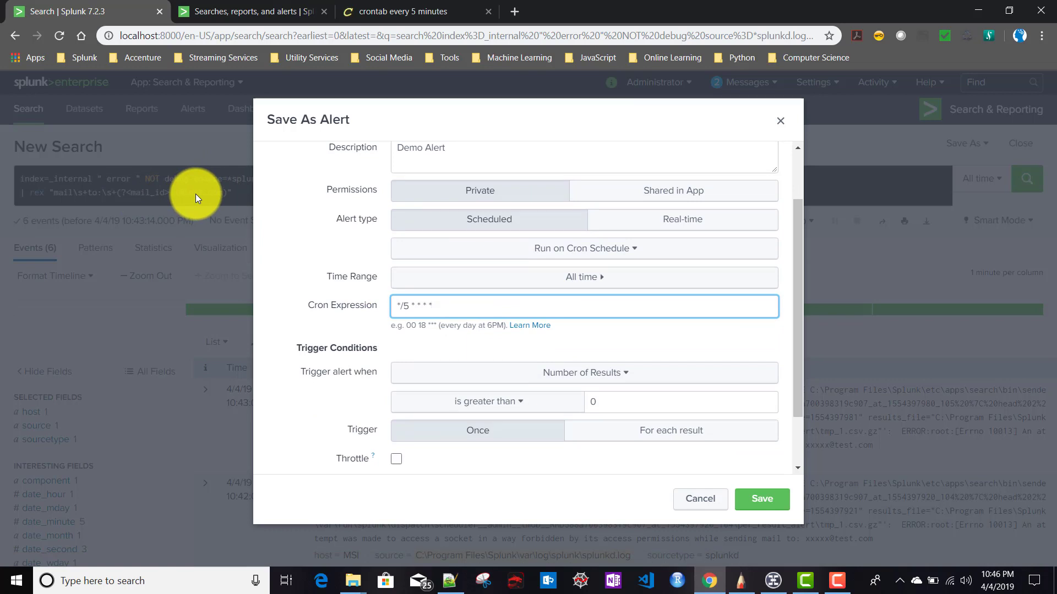
scroll(493, 361, "down", 1)
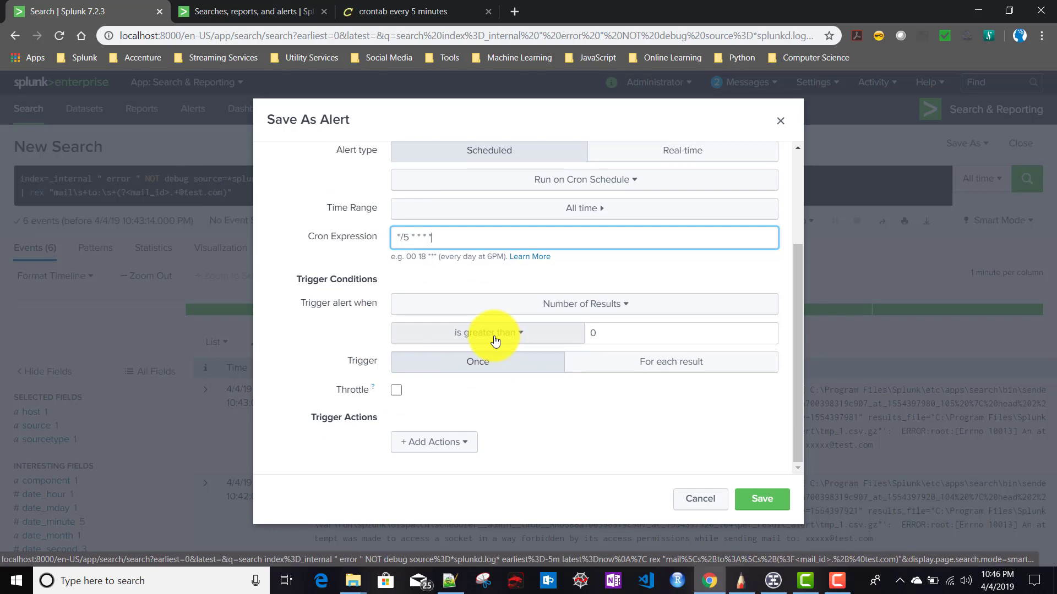
left_click(573, 309)
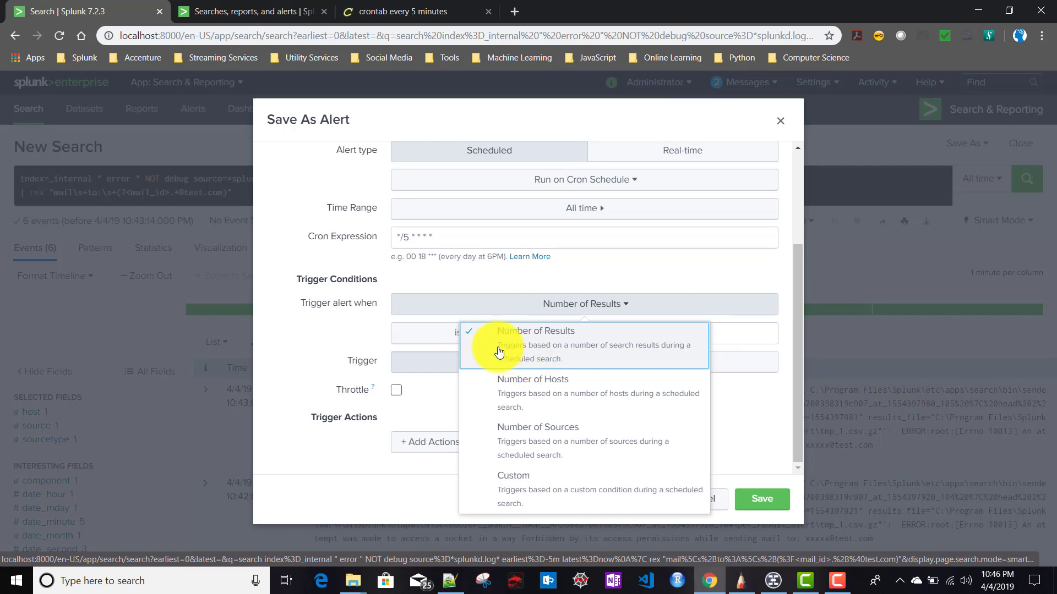
Enable throttling and set the alert to trigger when the number of results is greater than 2
left_click(396, 390)
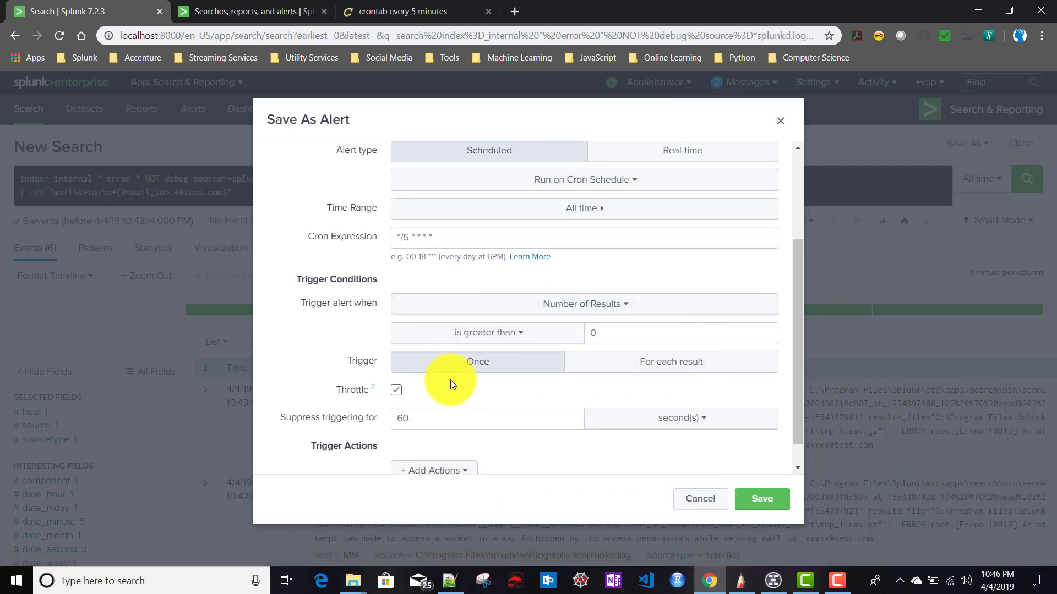
double_click(631, 334)
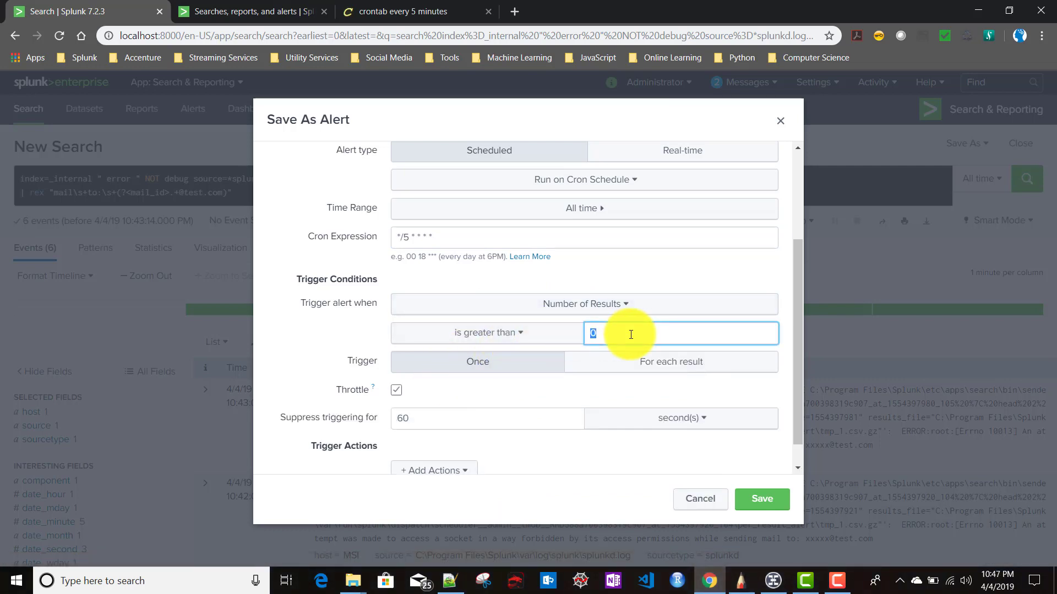
type("2")
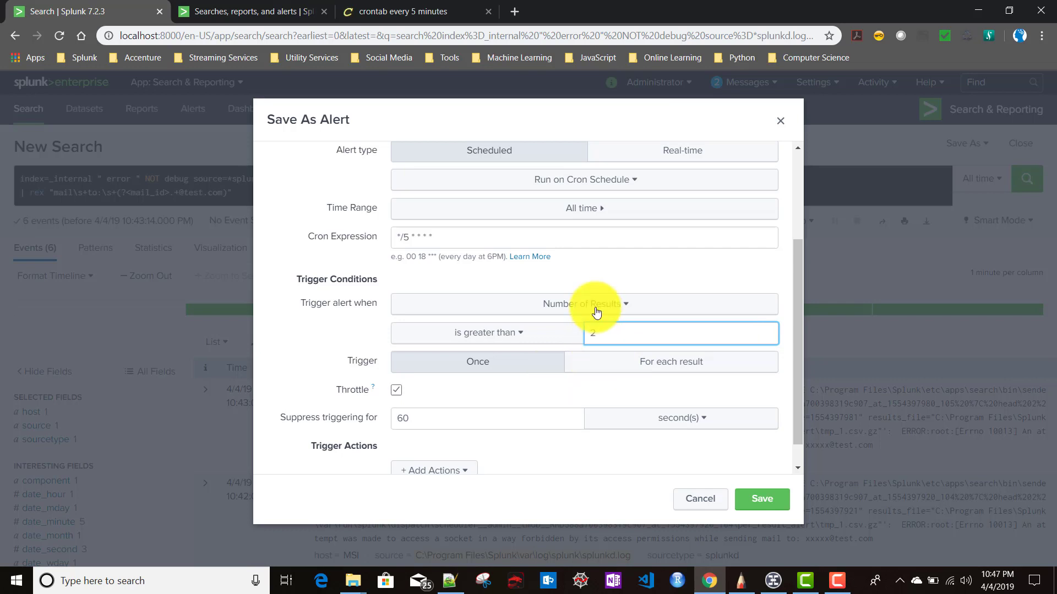
Review the choices for what triggers the alert, and turn off throttling in the Save As Alert form
left_click(566, 307)
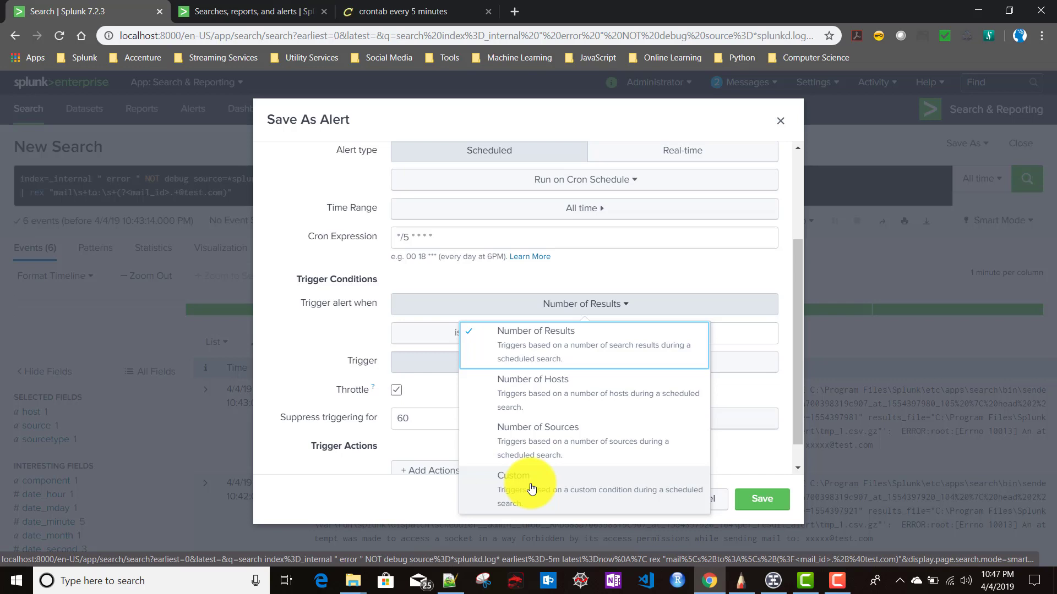
left_click(397, 390)
left_click(440, 386)
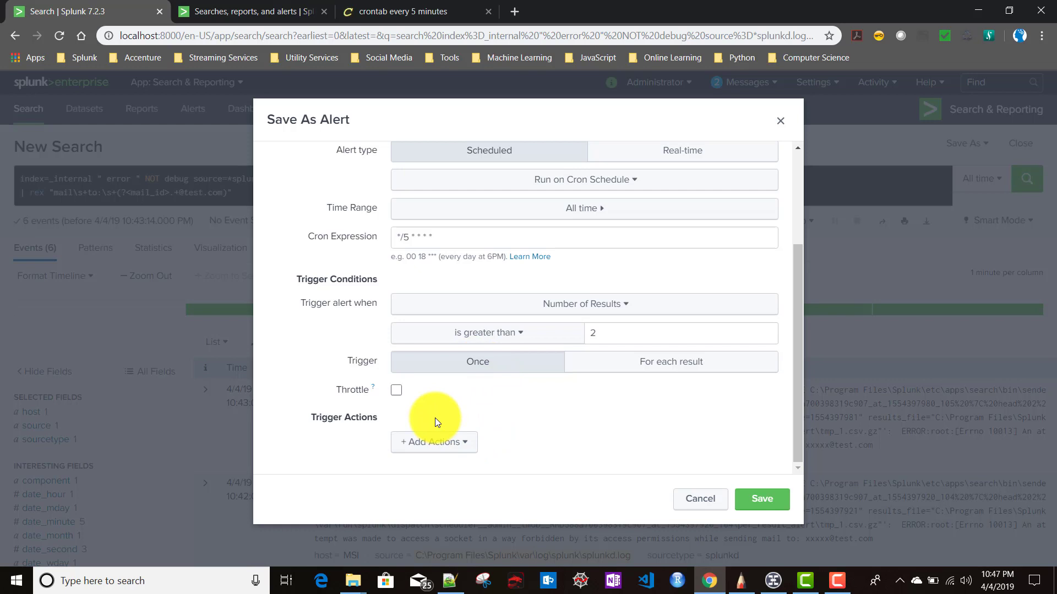
scroll(435, 422, "up", 5)
scroll(435, 422, "down", 5)
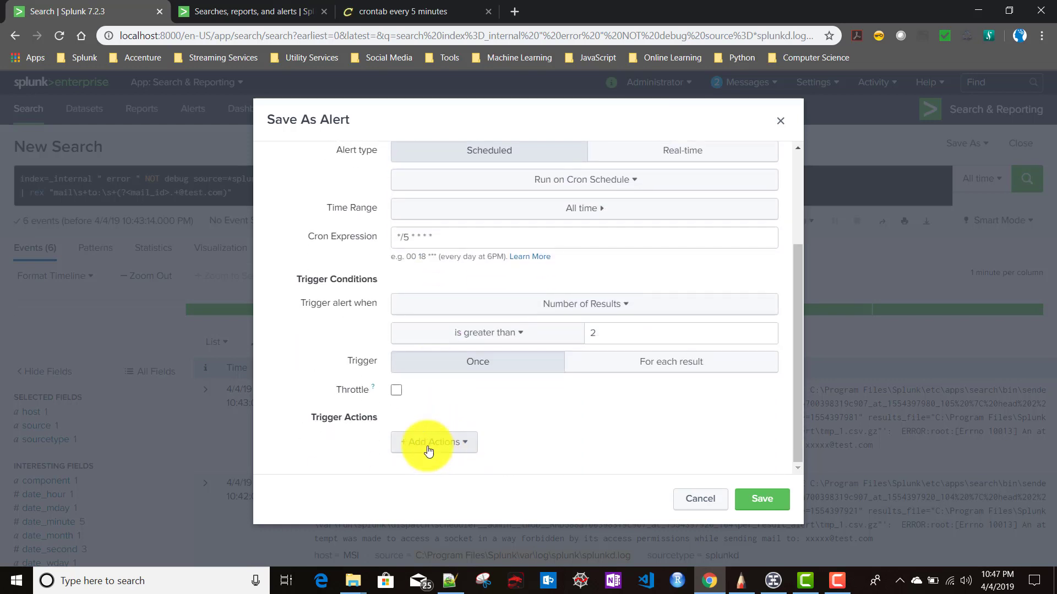
Add the Add to Triggered Alerts action with High severity and save the alert
left_click(465, 446)
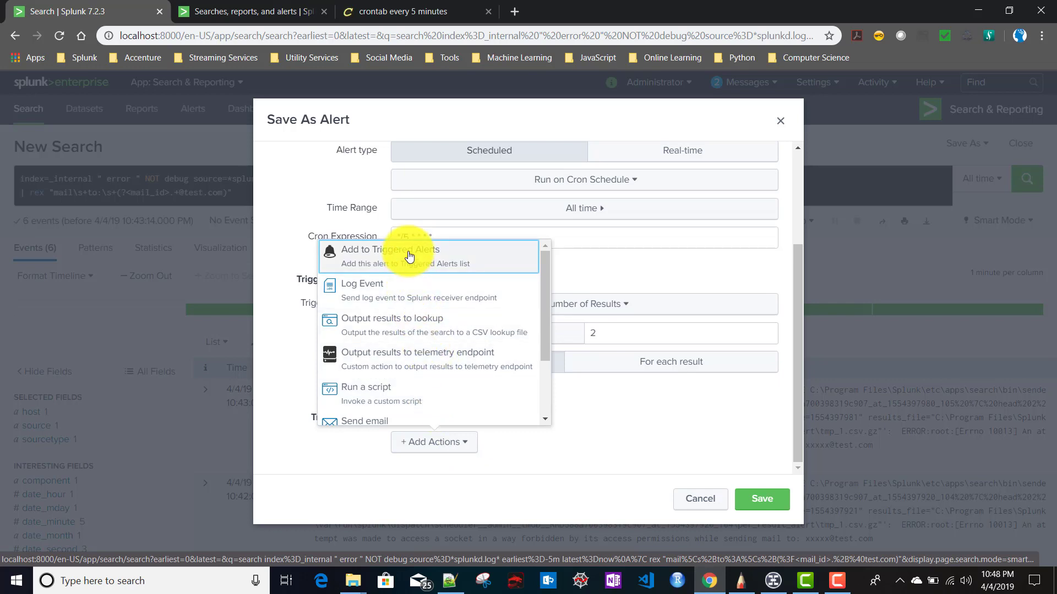
left_click(352, 261)
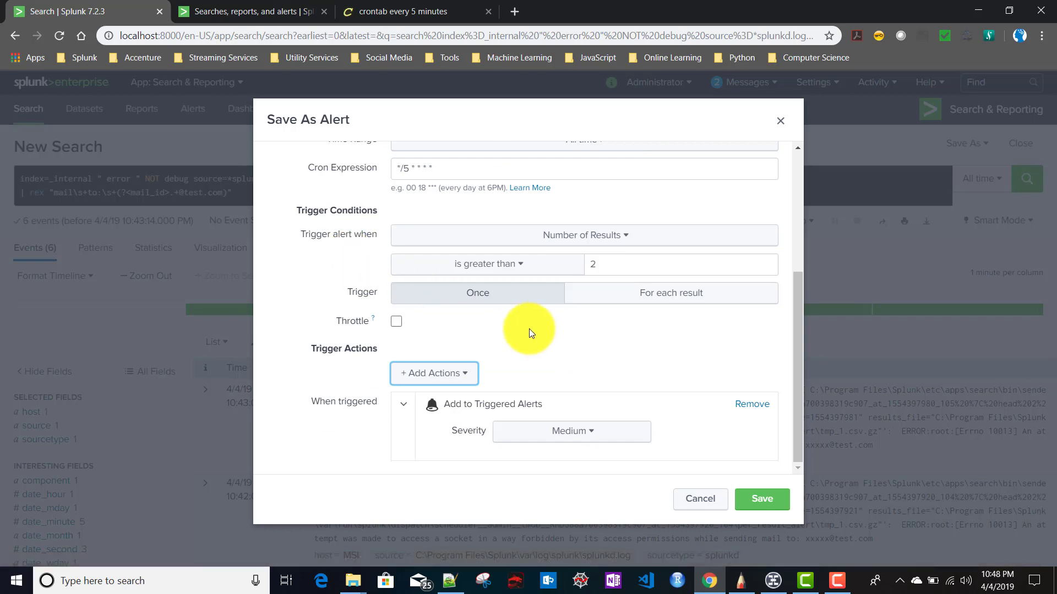
left_click(567, 435)
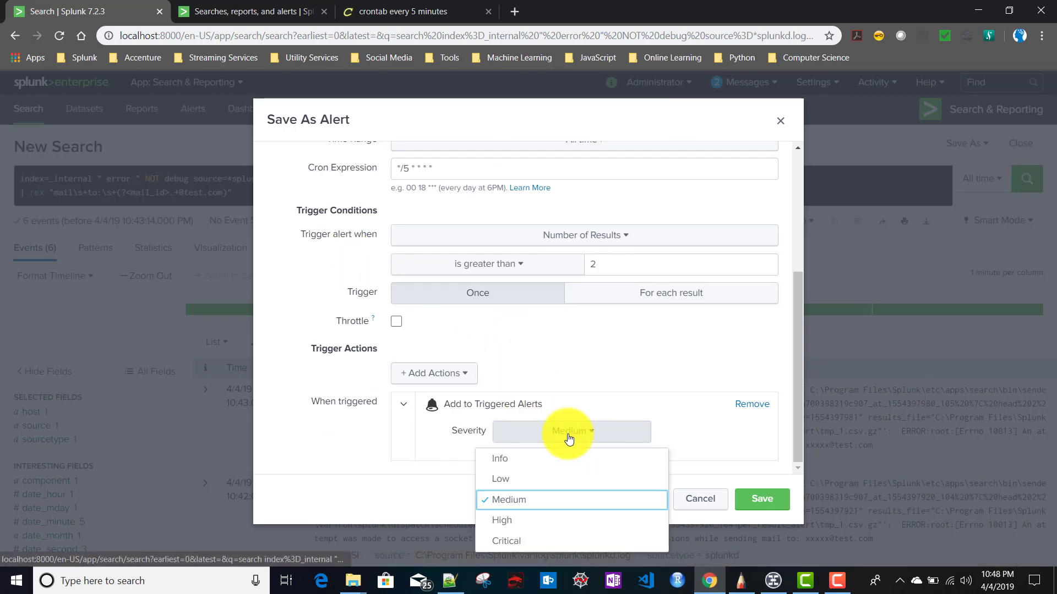
left_click(523, 520)
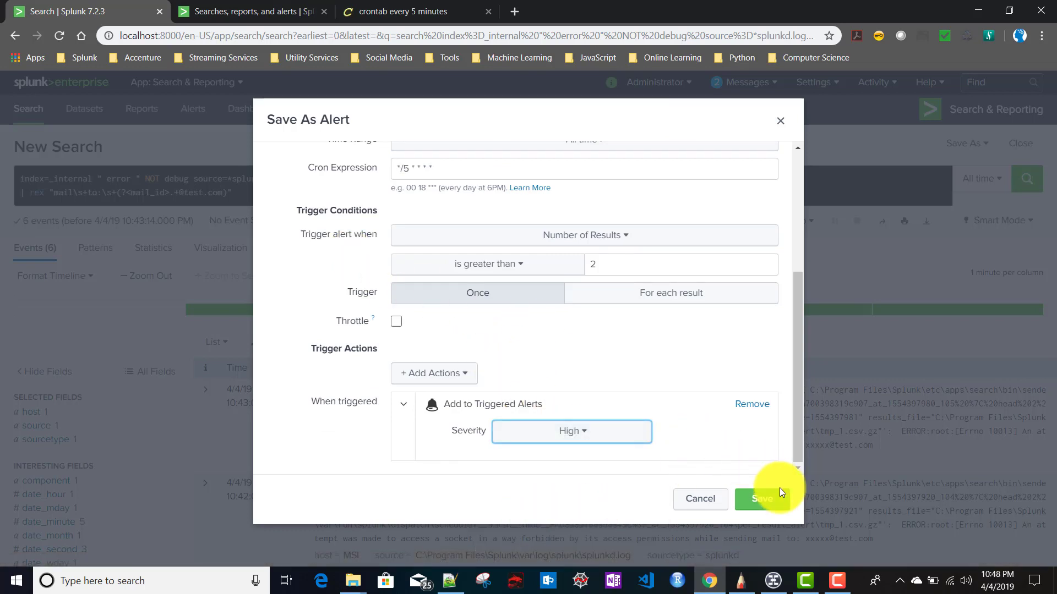
left_click(771, 507)
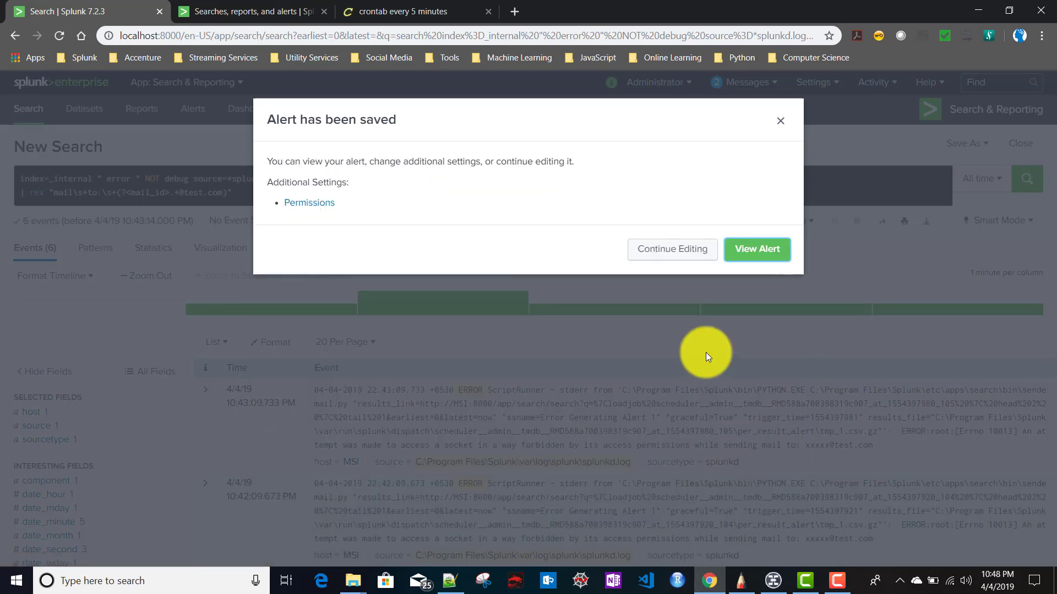
View the saved alert's details and action, check the triggered alerts for the TMDB app, and return to the Demo Alert page
left_click(753, 262)
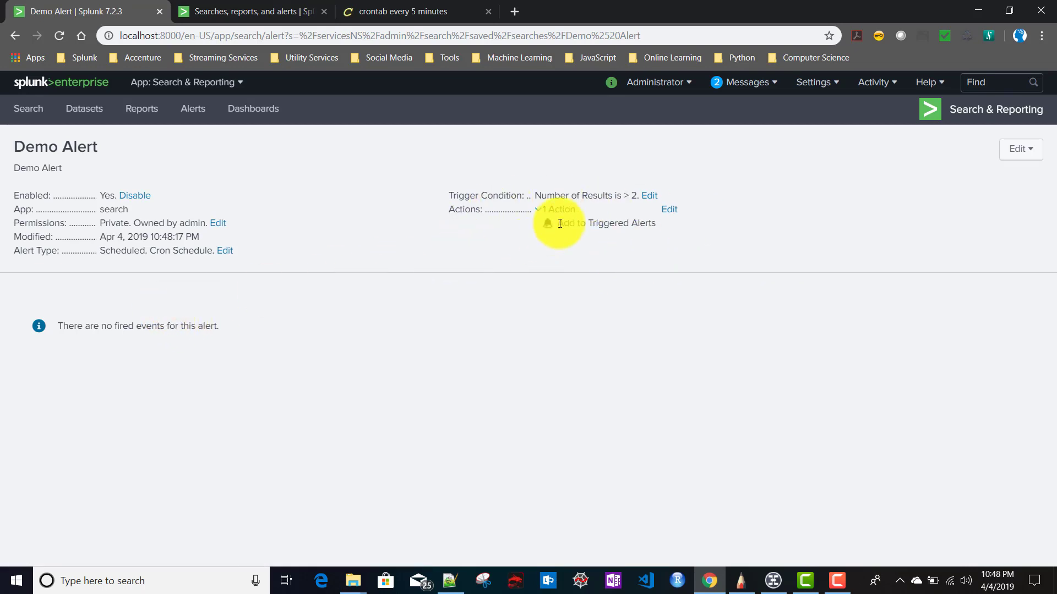
left_click_drag(601, 222, 671, 227)
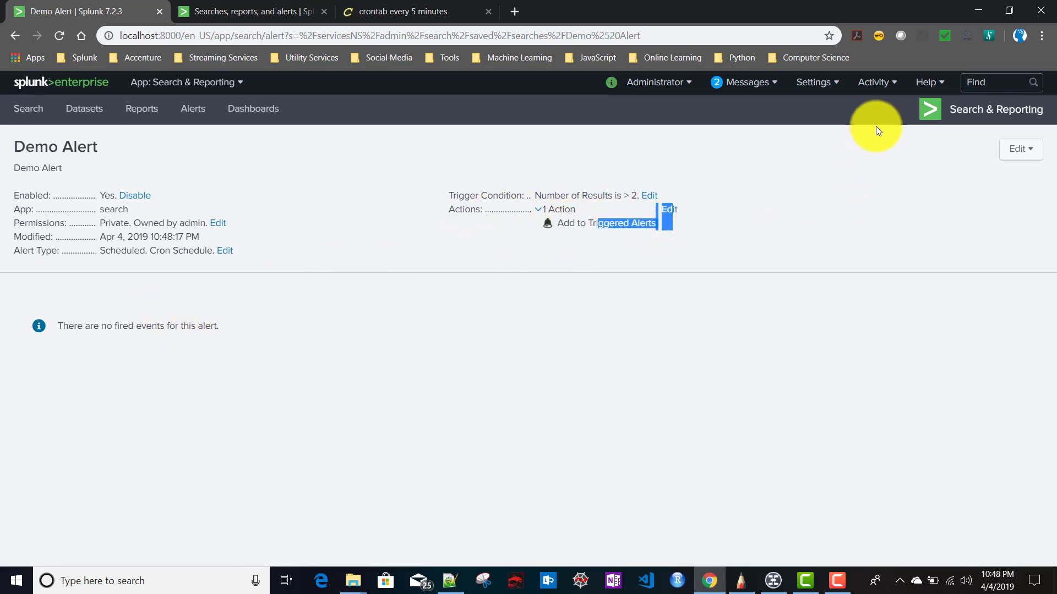
left_click(878, 84)
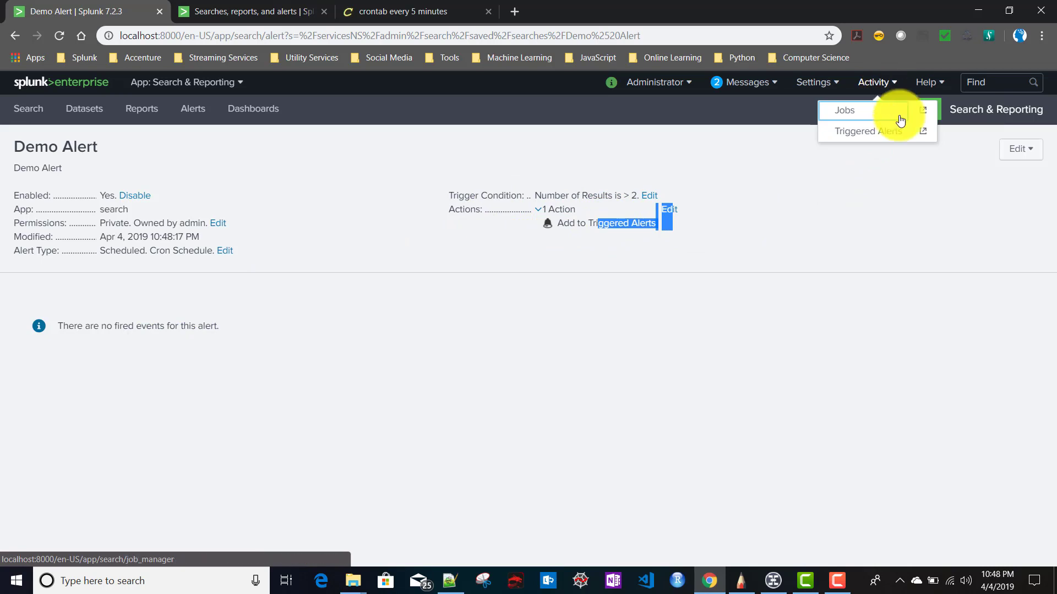
left_click(923, 132)
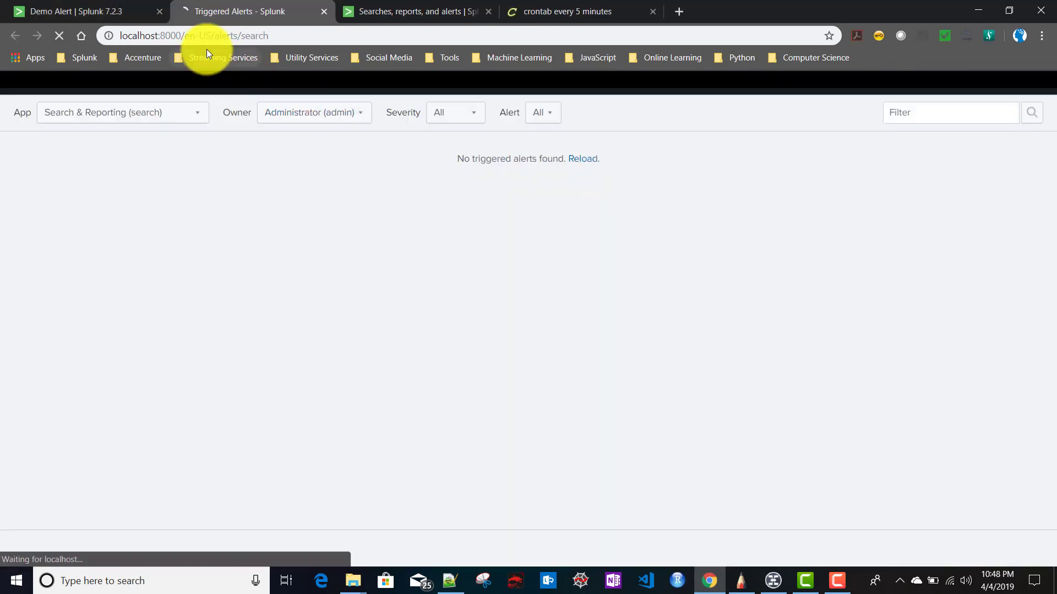
left_click(138, 113)
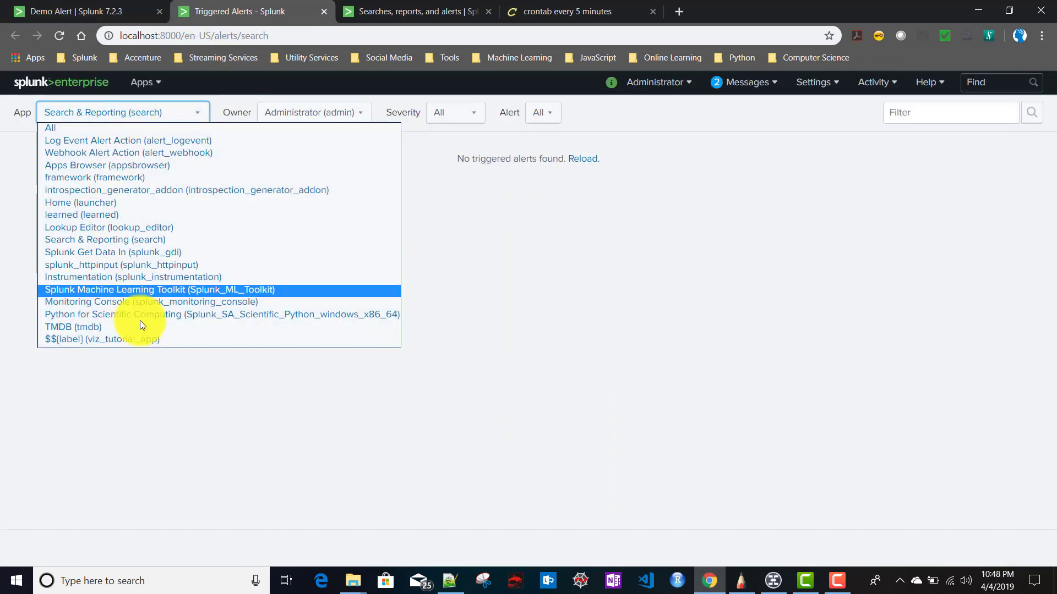
left_click(117, 327)
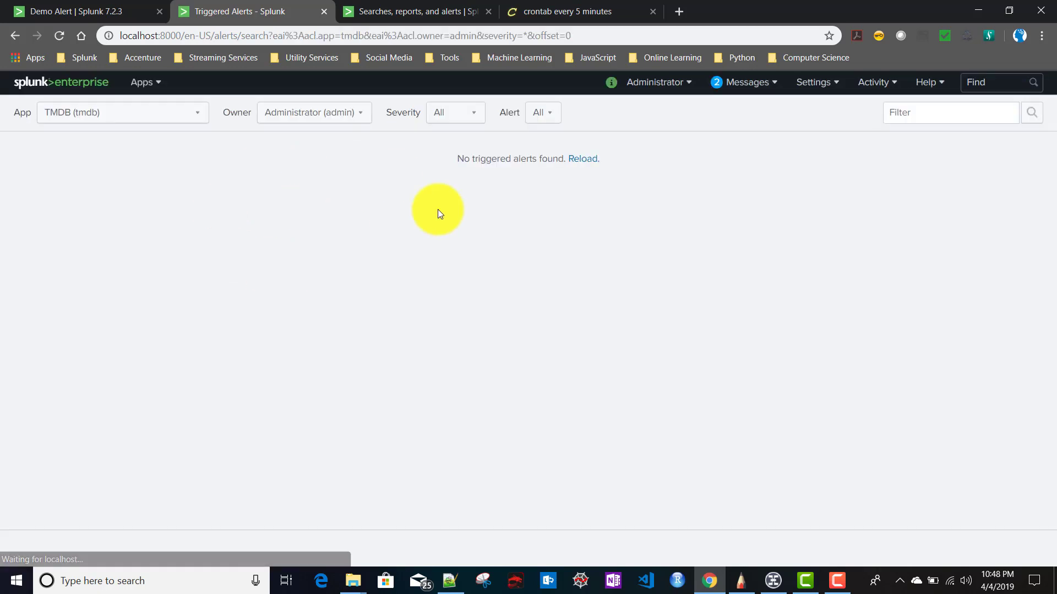
left_click(85, 12)
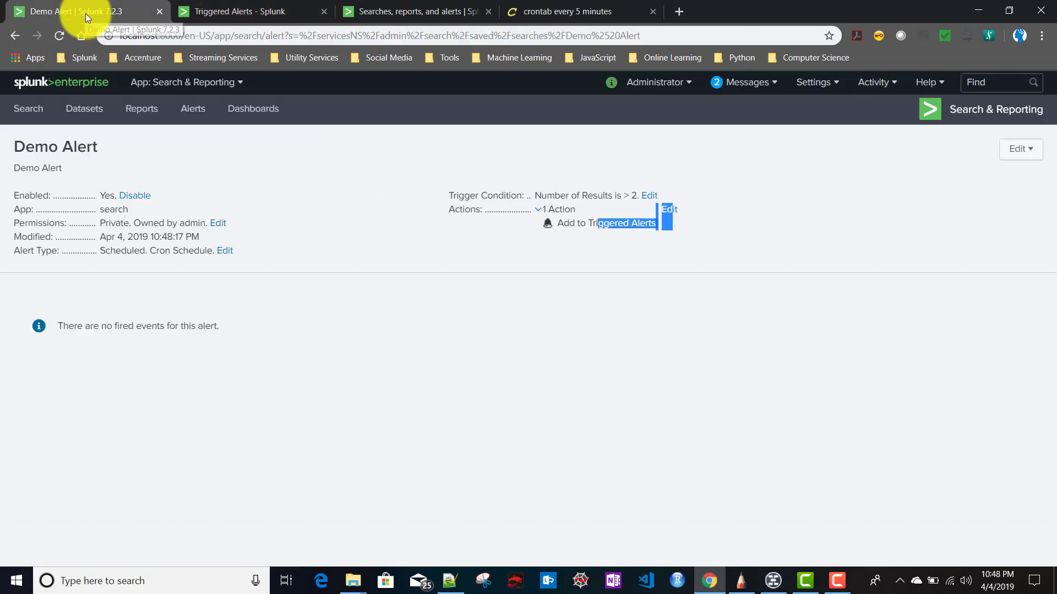
left_click(389, 286)
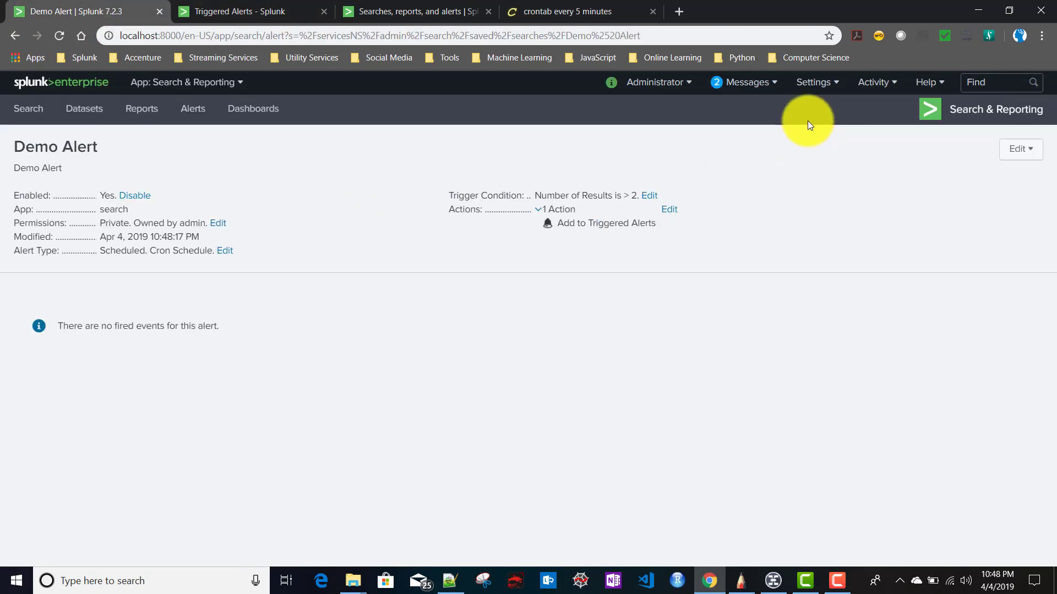
View the Searches, Reports, and Alerts list for the Search & Reporting app and check Demo Alert's sharing
left_click(826, 88)
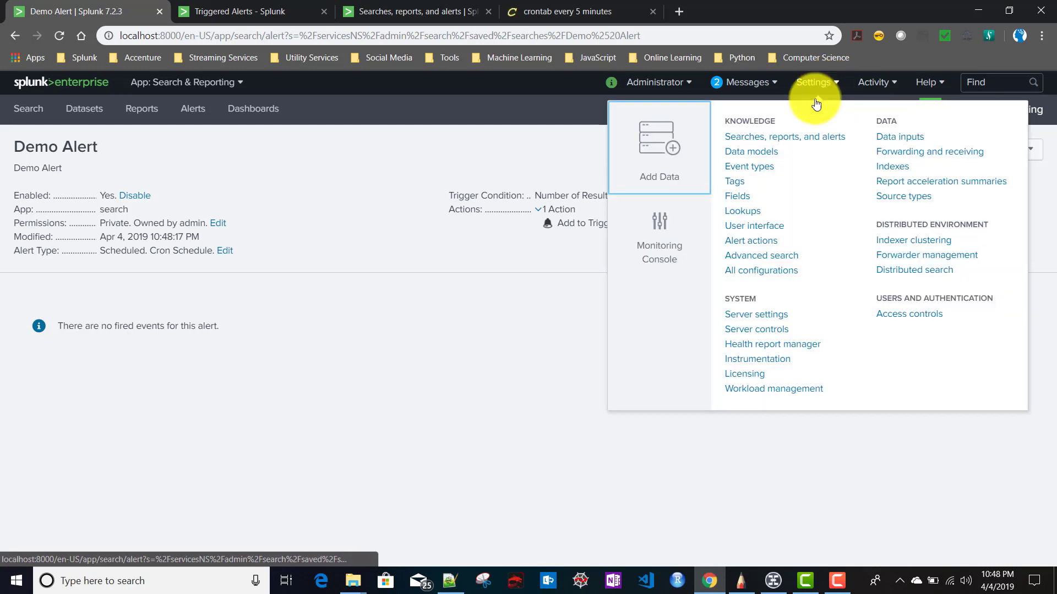
left_click(781, 141)
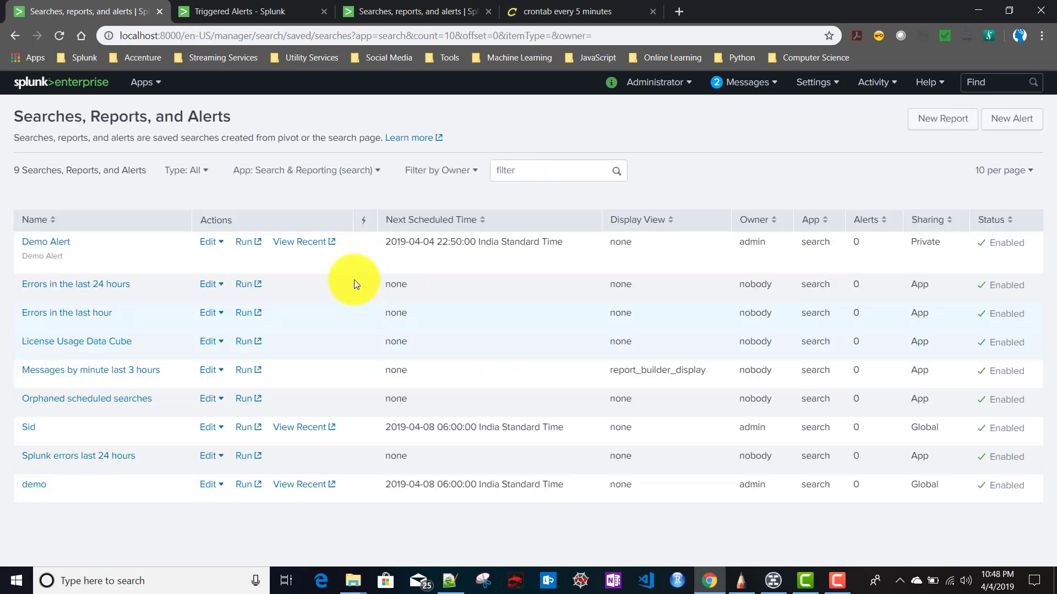
left_click(283, 171)
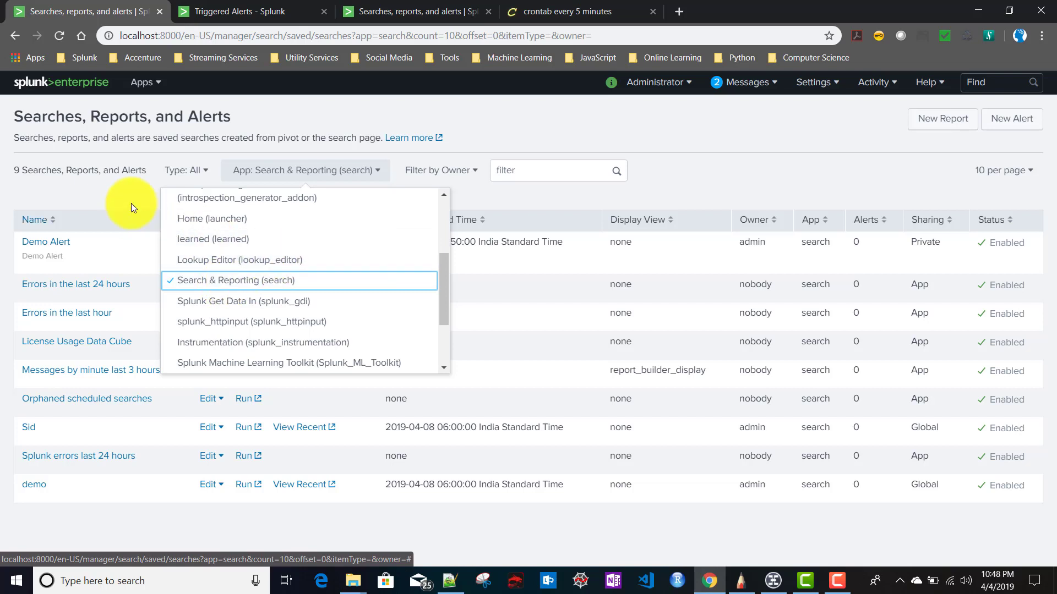
left_click(223, 280)
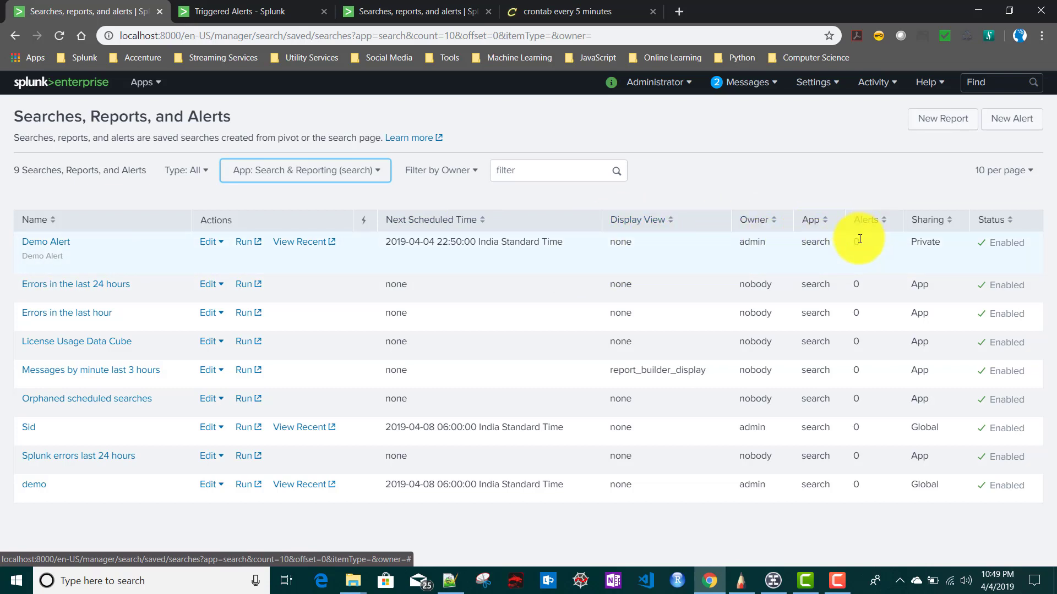
double_click(918, 244)
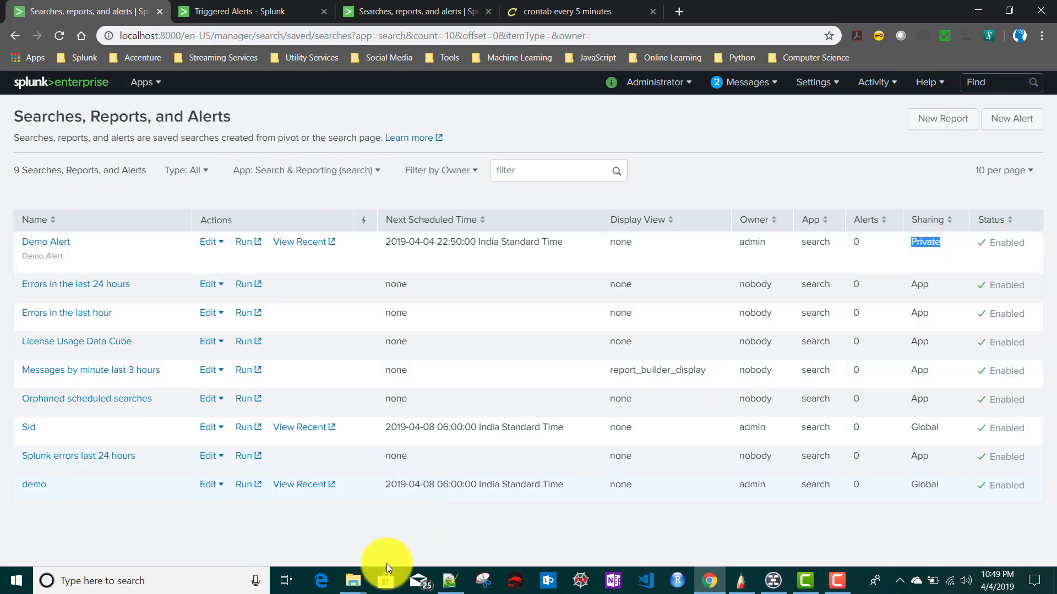
Switch to File Explorer and open savedsearches.conf from the admin user's search\local folder in Notepad++
mouse_move(353, 582)
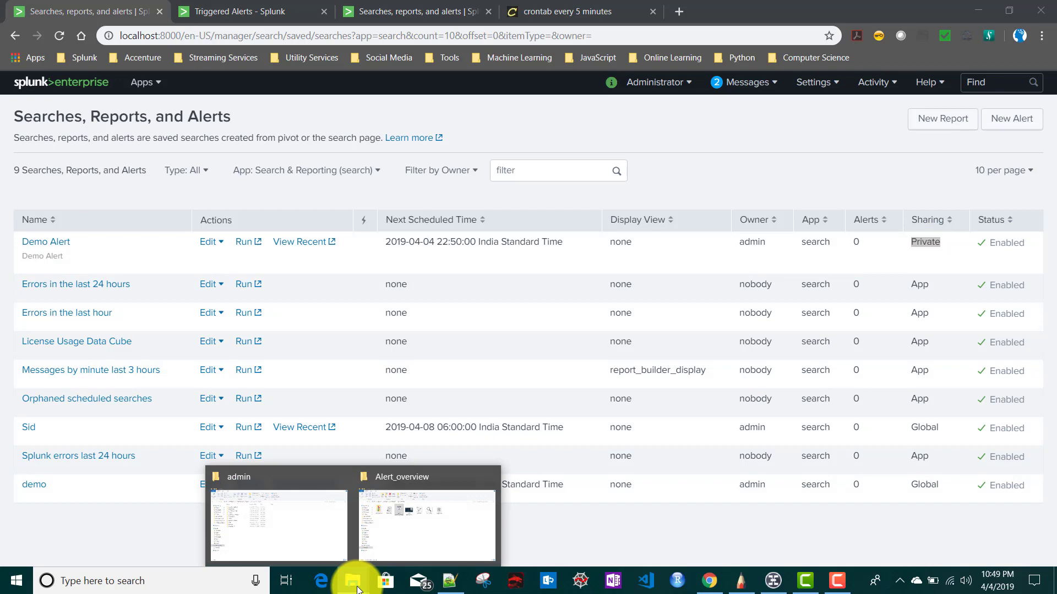
left_click(302, 531)
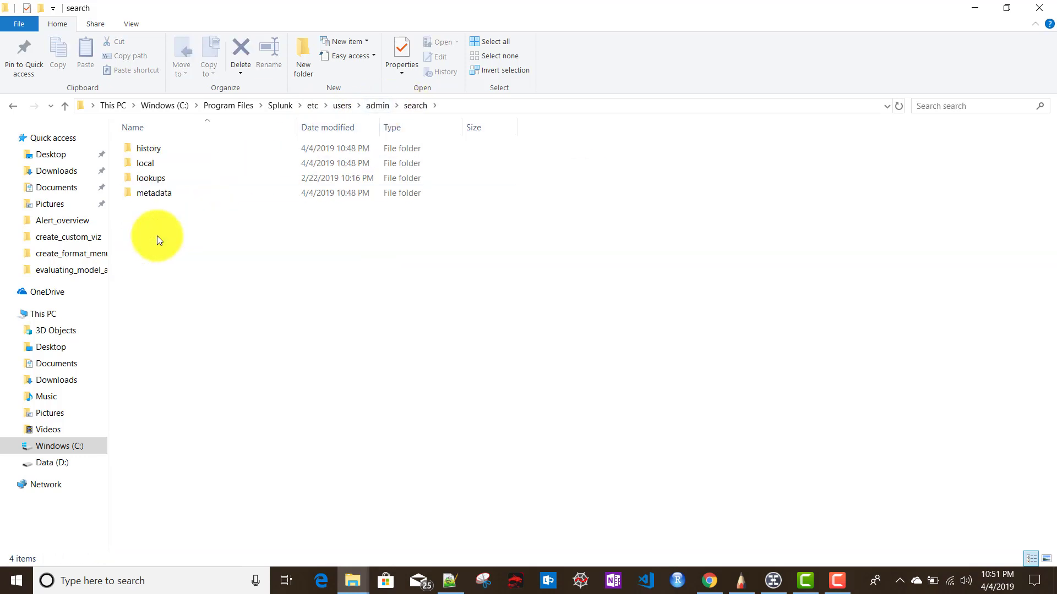
double_click(157, 163)
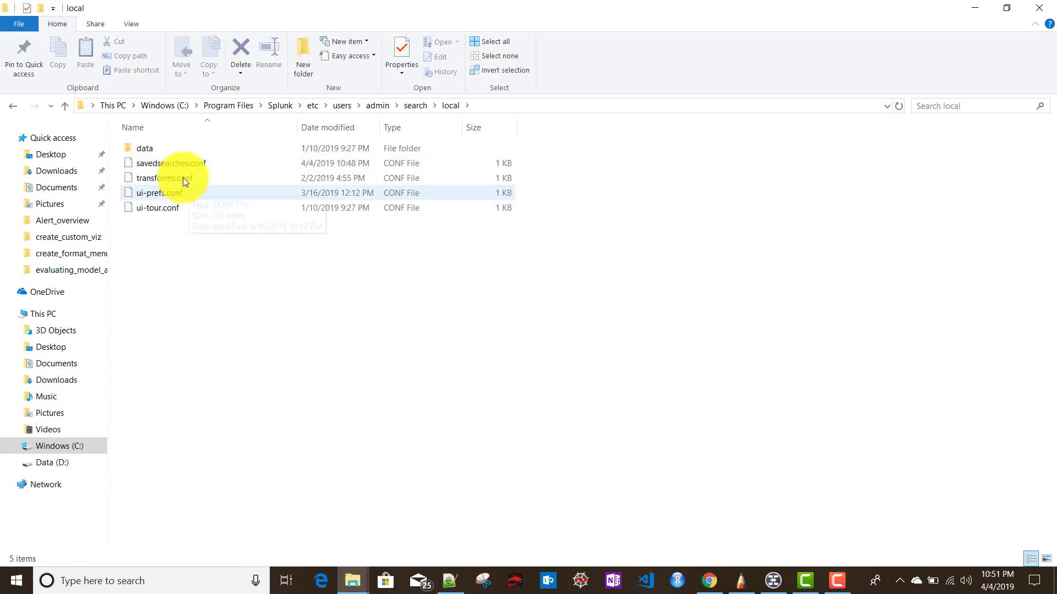
right_click(172, 165)
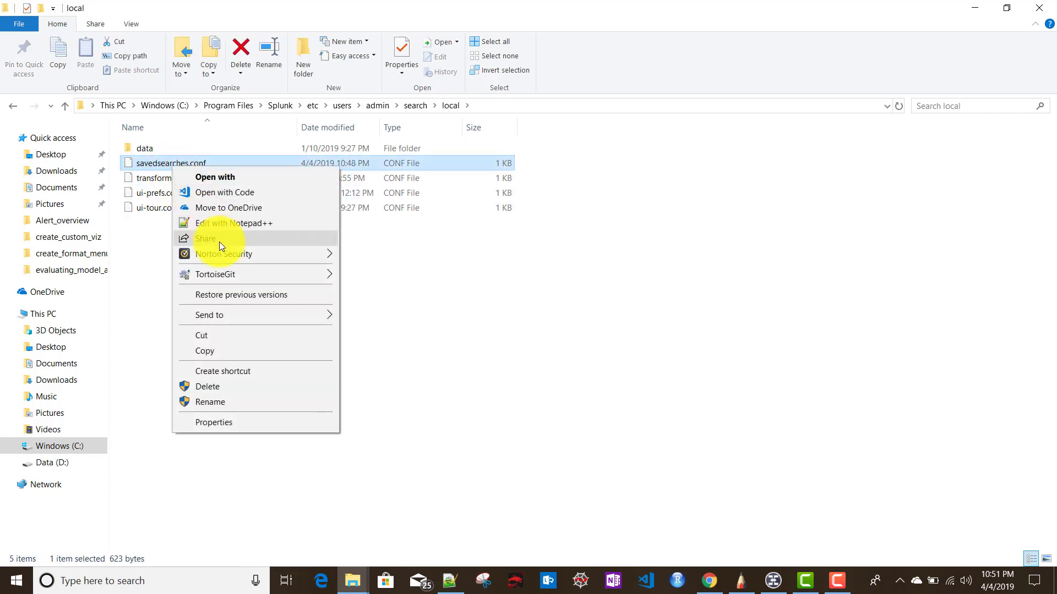
left_click(231, 223)
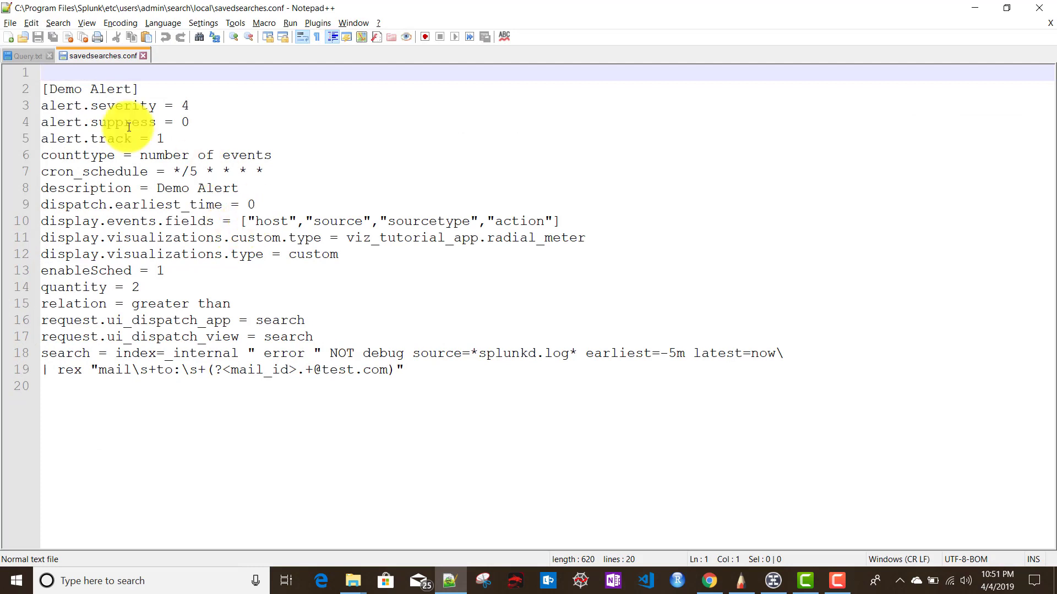
Examine the Demo Alert stanza in savedsearches.conf, including its cron_schedule setting and search query
left_click_drag(44, 88, 134, 90)
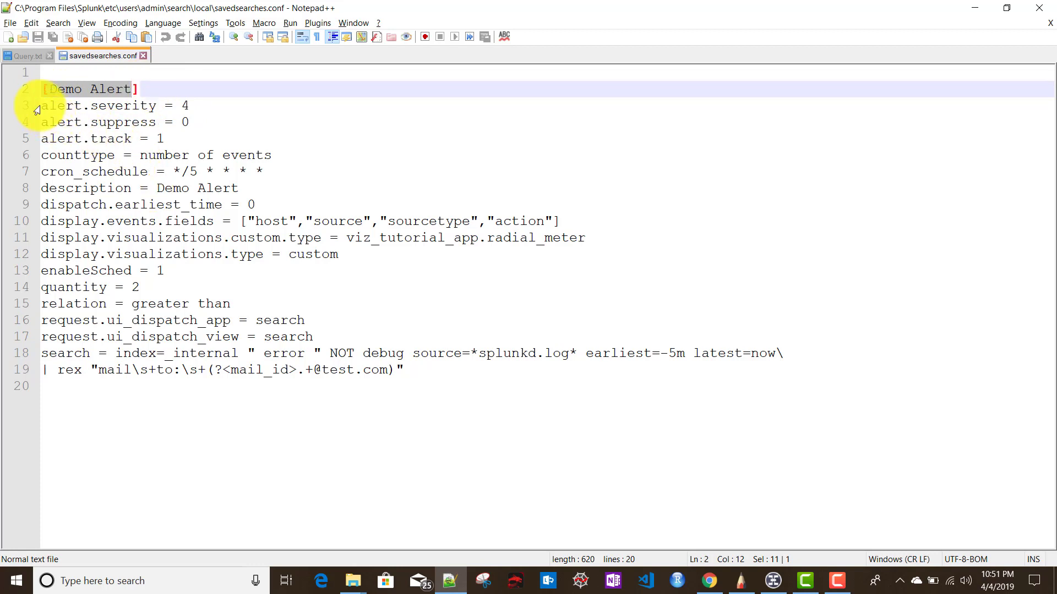
left_click_drag(41, 106, 448, 370)
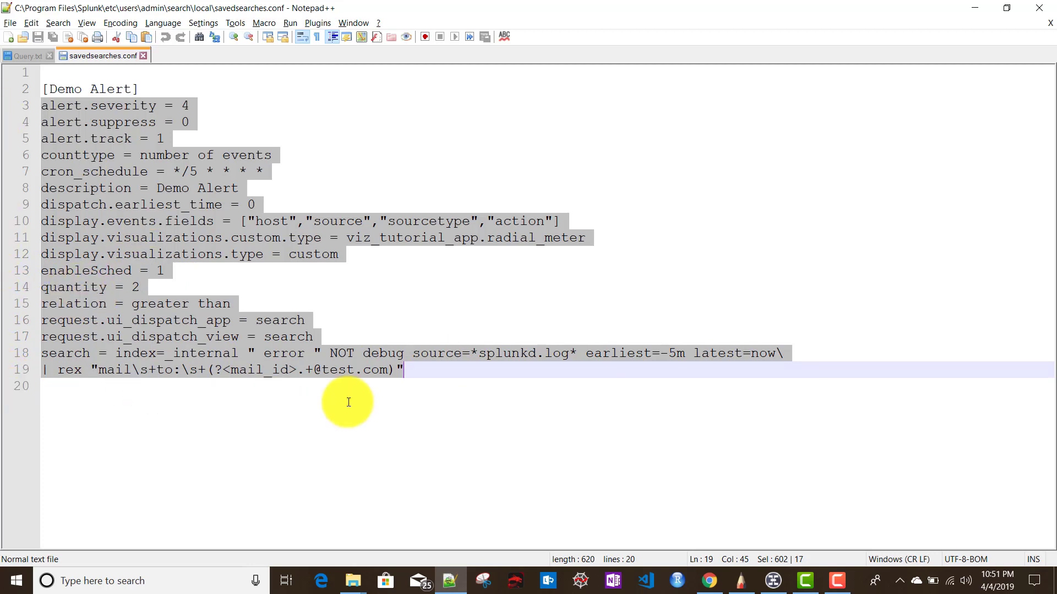
double_click(68, 173)
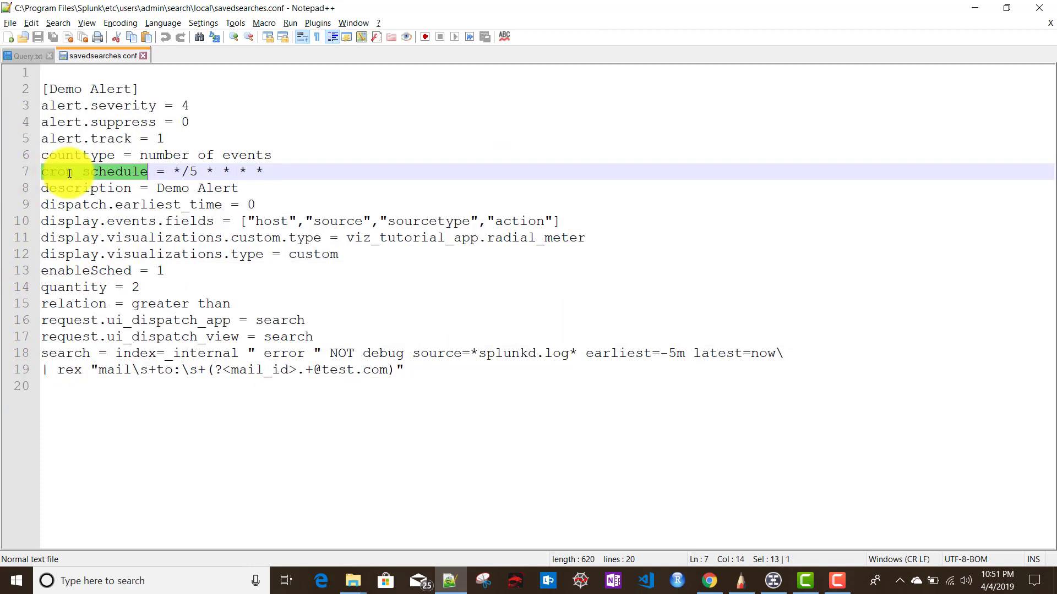
left_click_drag(406, 369, 28, 88)
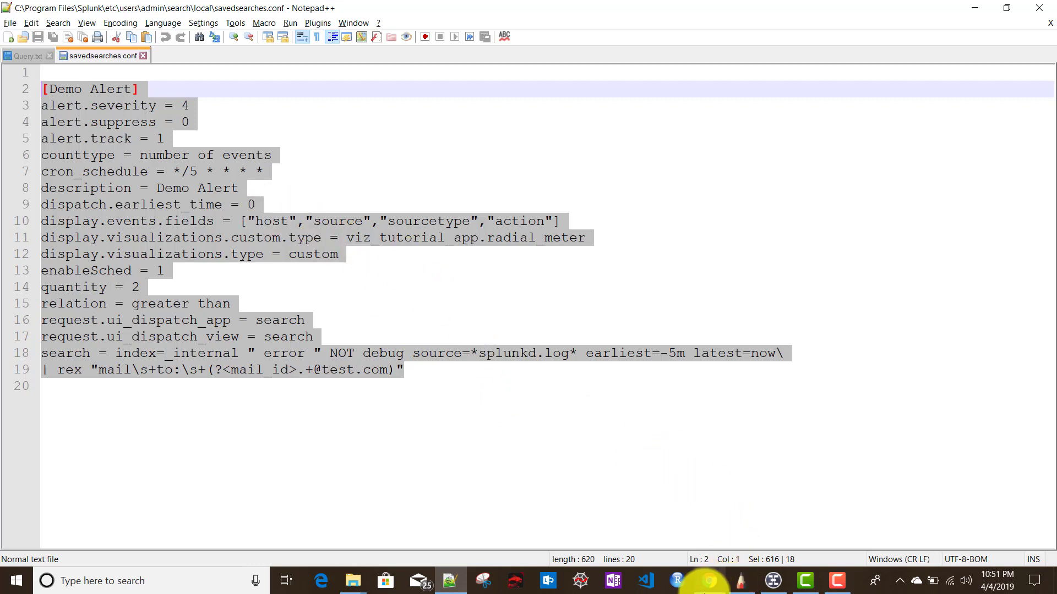
Switch back to Chrome and set Demo Alert's permissions to display for App, with read and write access for Everyone
left_click(708, 582)
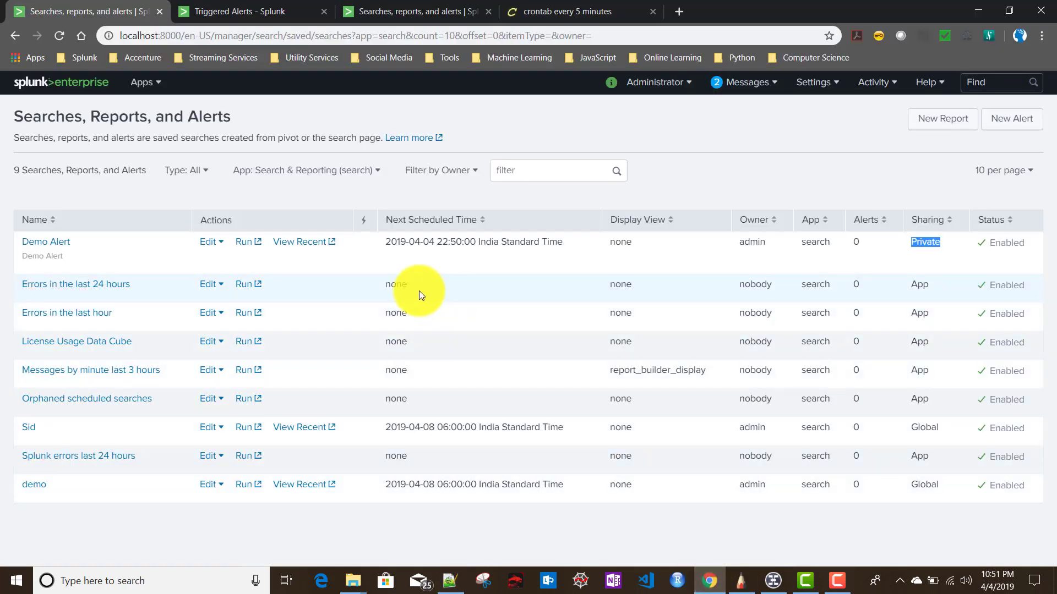
left_click(214, 251)
left_click(197, 288)
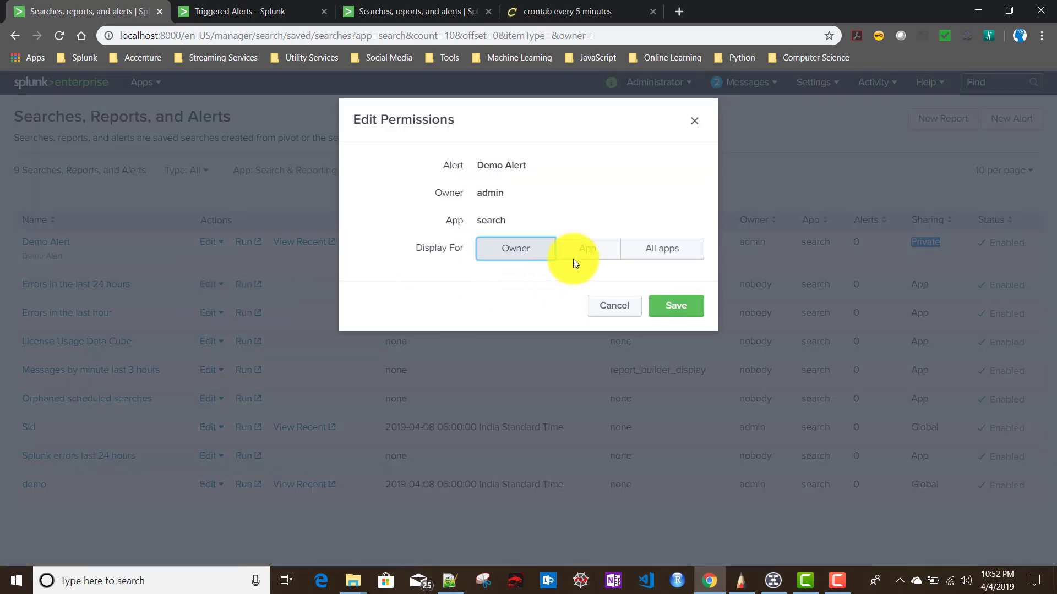
left_click(585, 248)
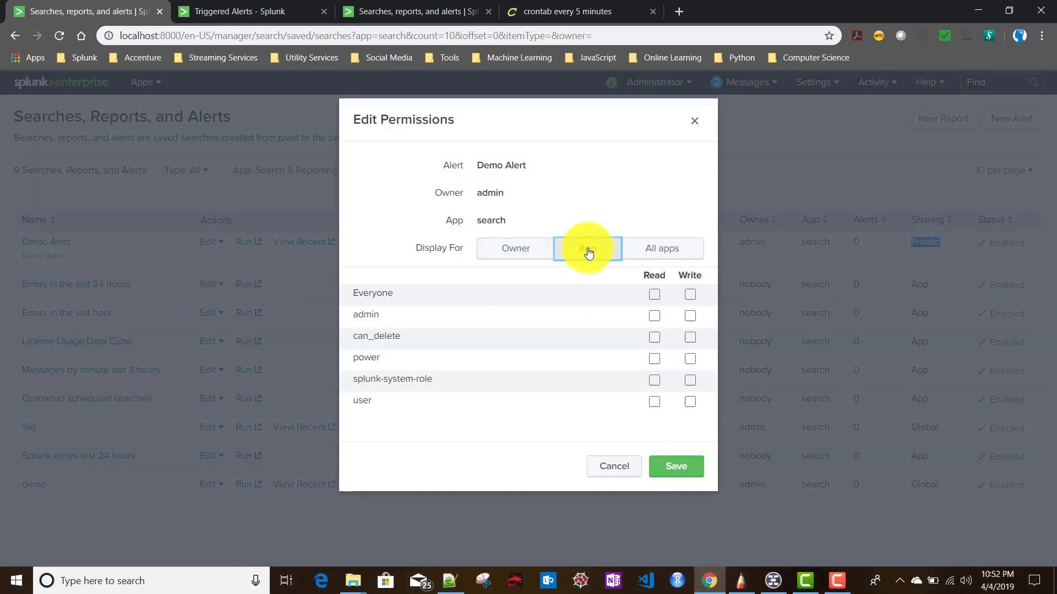
left_click(654, 295)
left_click(691, 294)
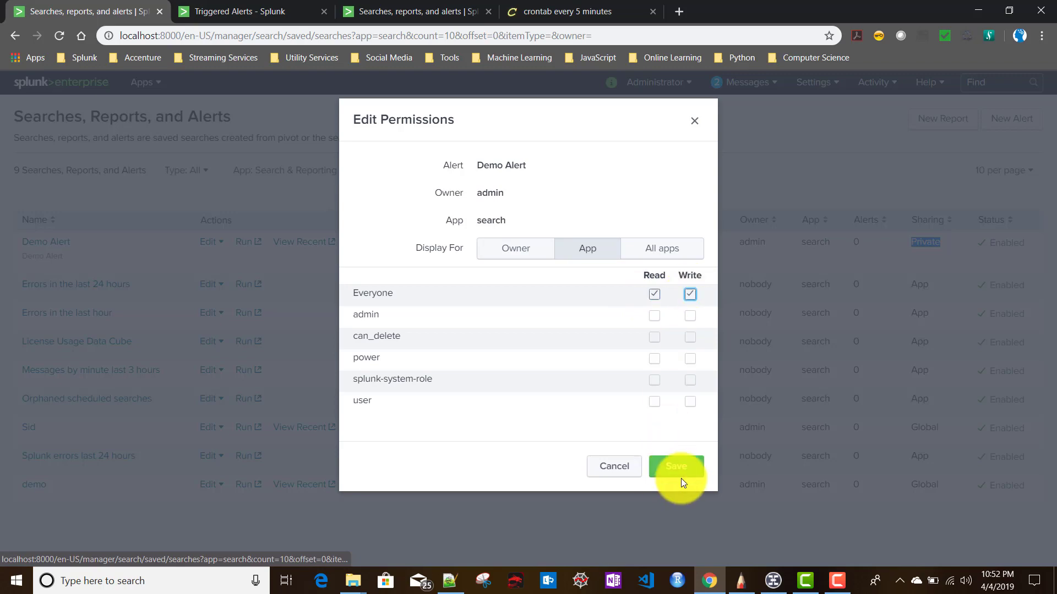
left_click(690, 468)
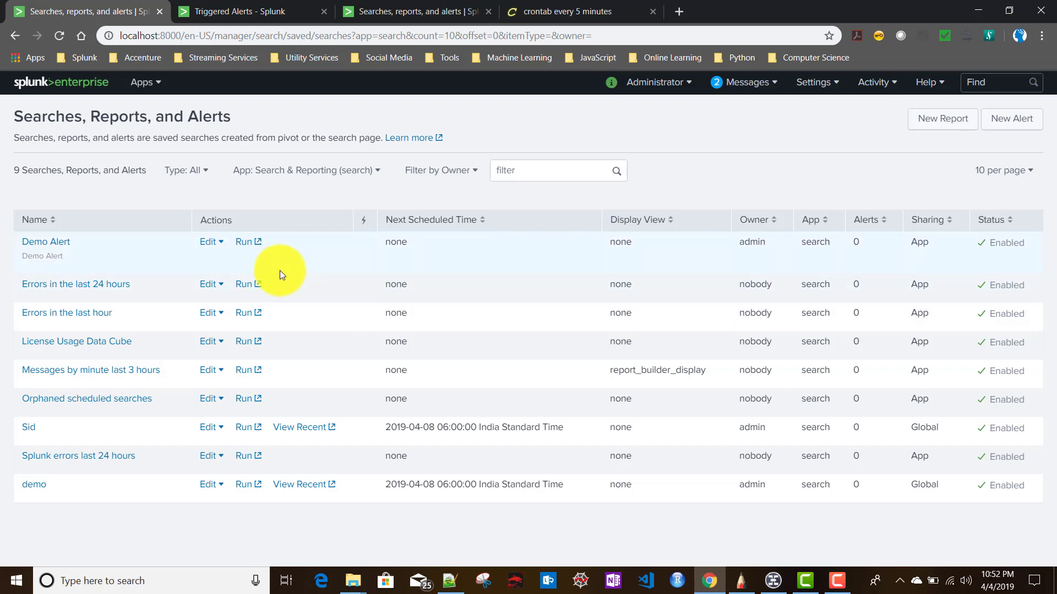
Switch to File Explorer, reload the admin user's search\local savedsearches.conf in Notepad++ to check for the Demo Alert stanza, and close the file
mouse_move(352, 580)
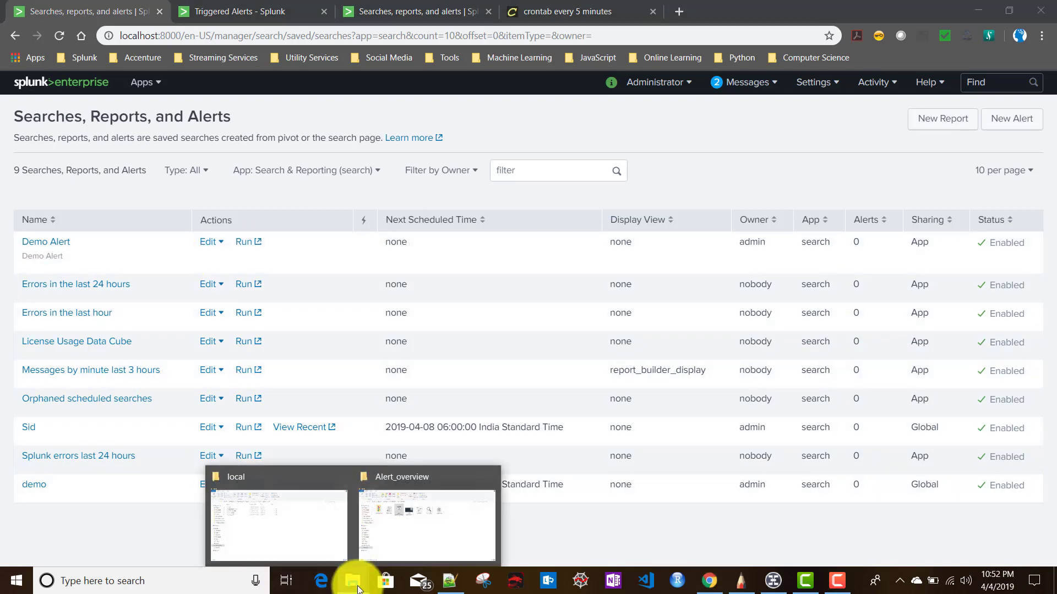
left_click(298, 525)
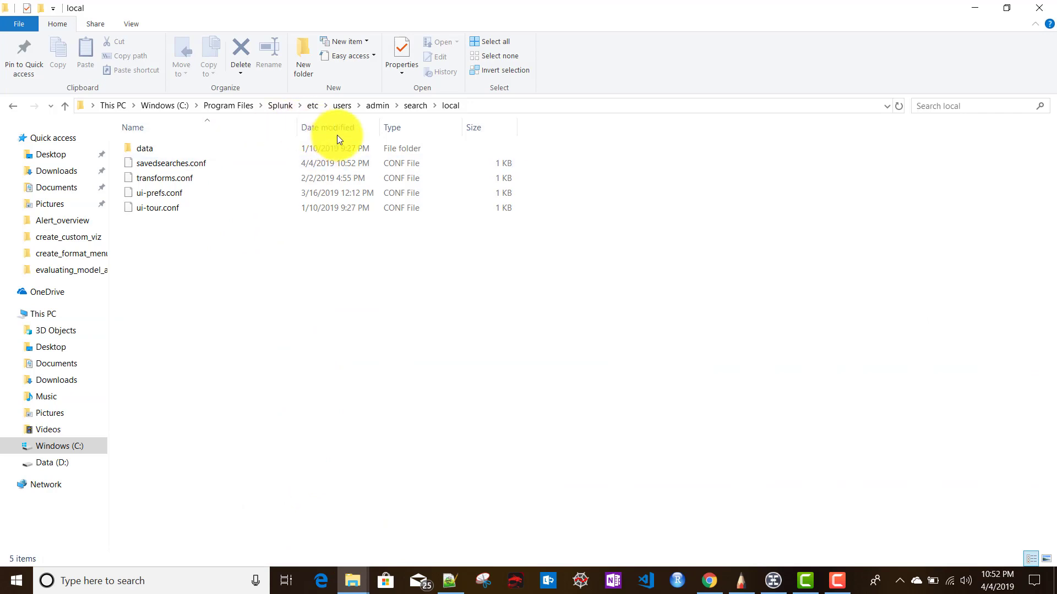
right_click(171, 164)
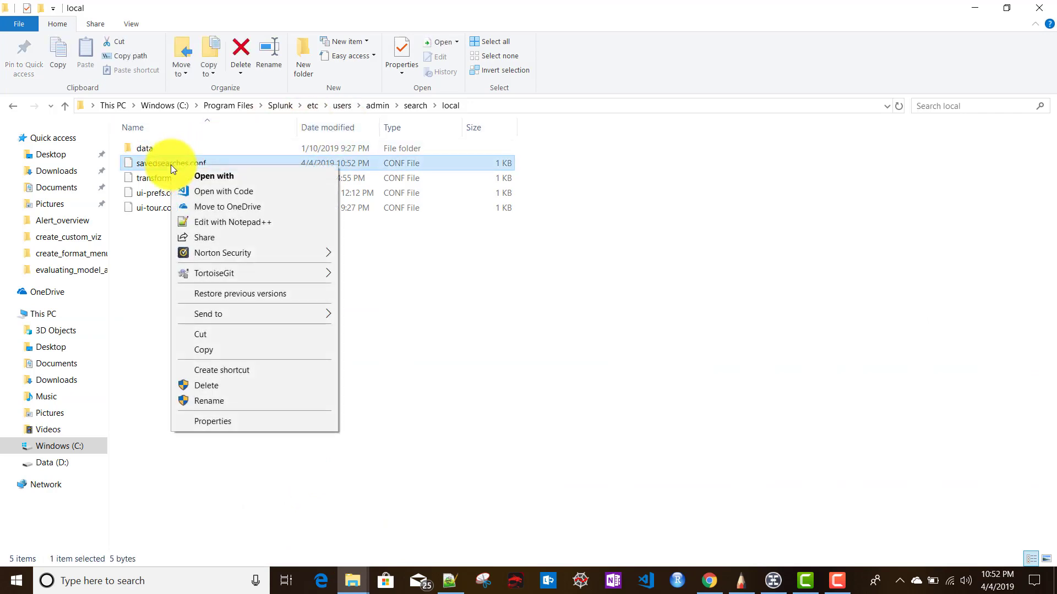
left_click(238, 223)
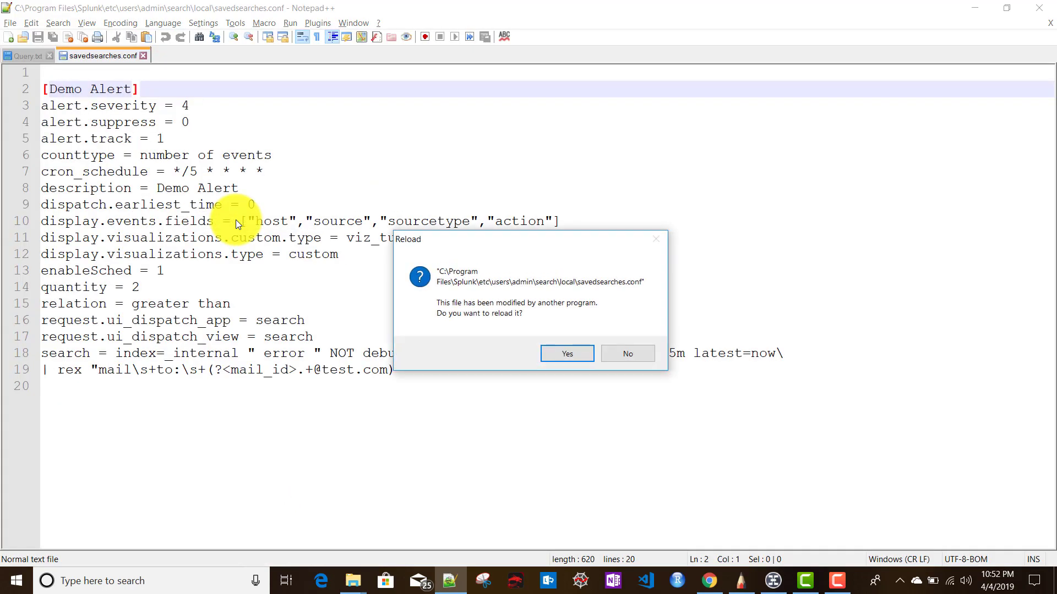
left_click(569, 356)
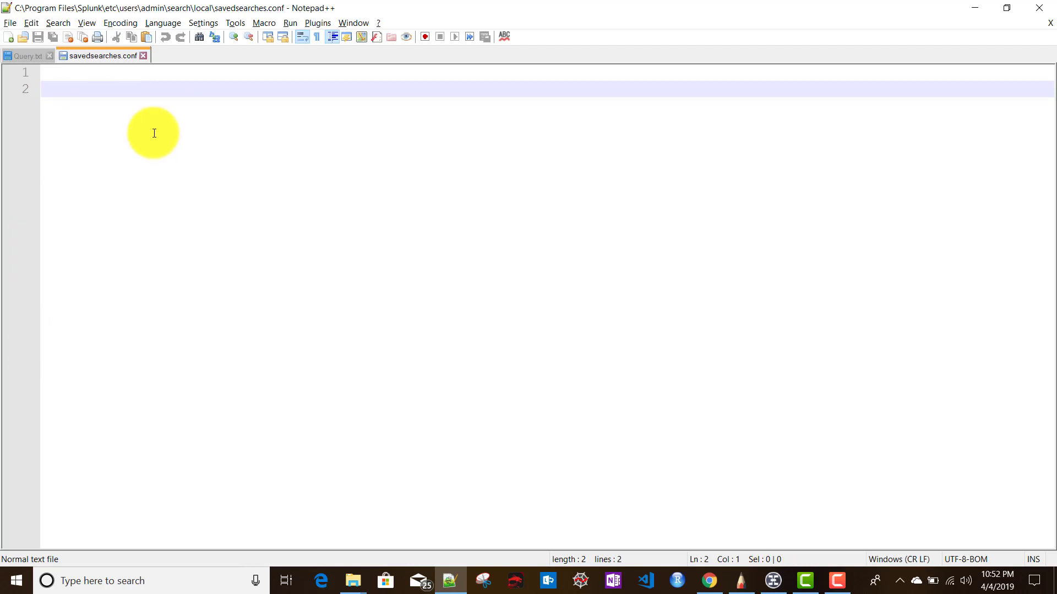
left_click(143, 54)
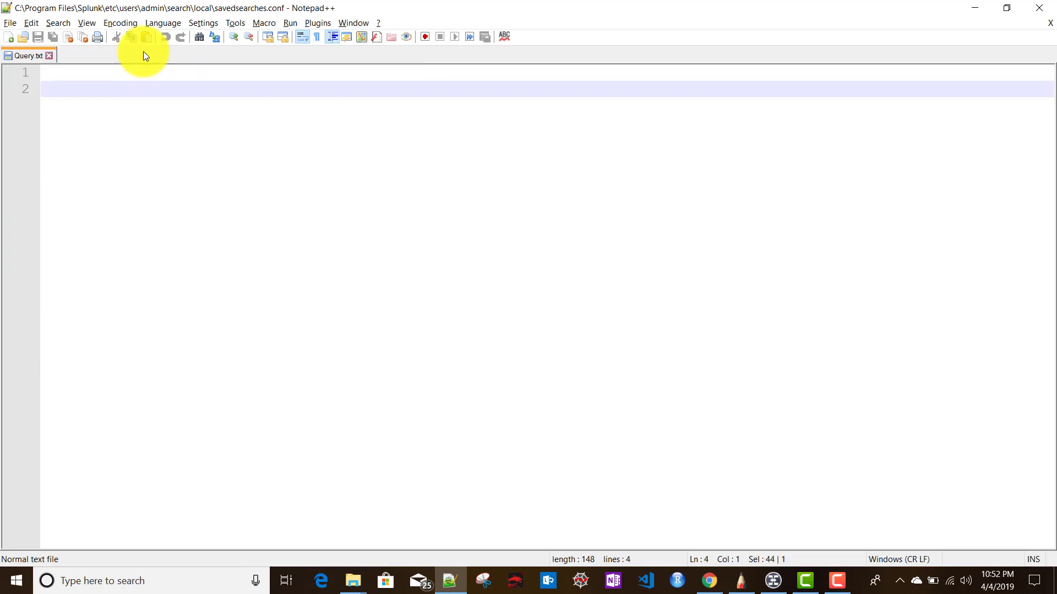
Switch to File Explorer, open savedsearches.conf from etc\apps\search\local in Notepad++, and examine the Demo Alert stanza
left_click(353, 581)
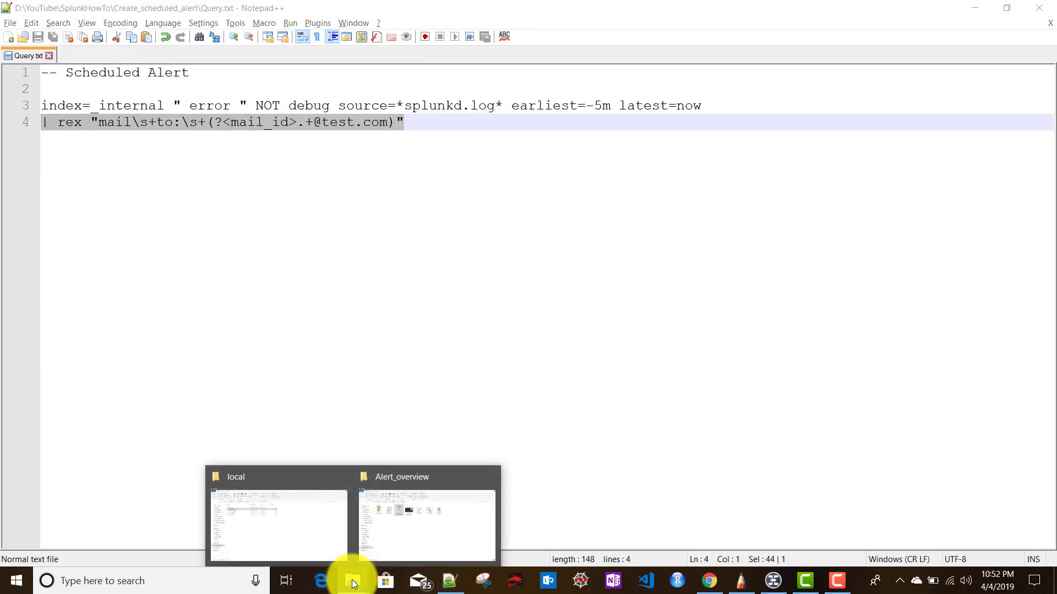
left_click(309, 520)
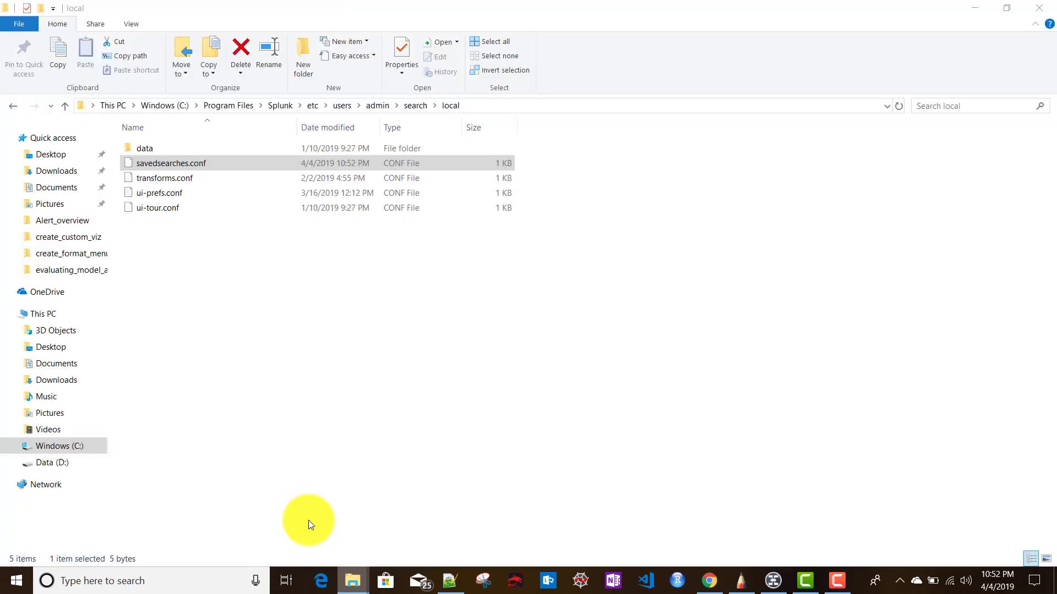
left_click(310, 102)
double_click(150, 144)
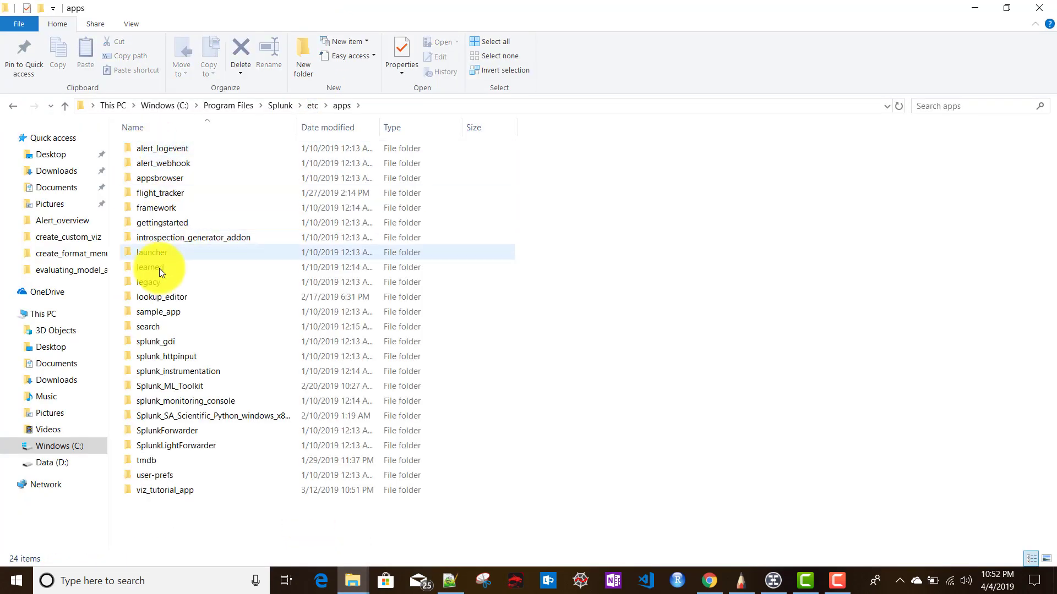
double_click(160, 326)
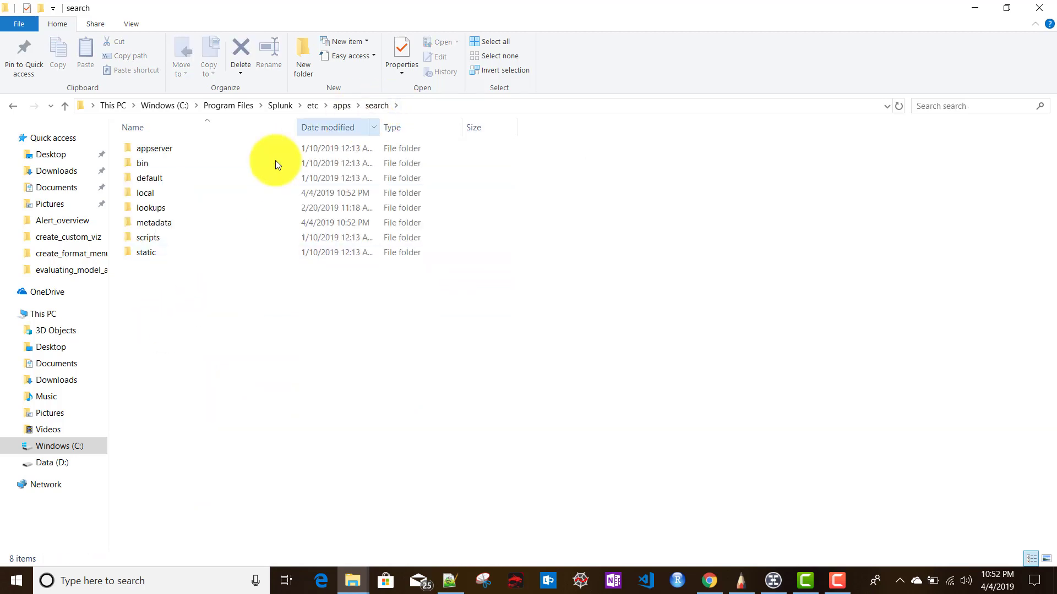
double_click(164, 194)
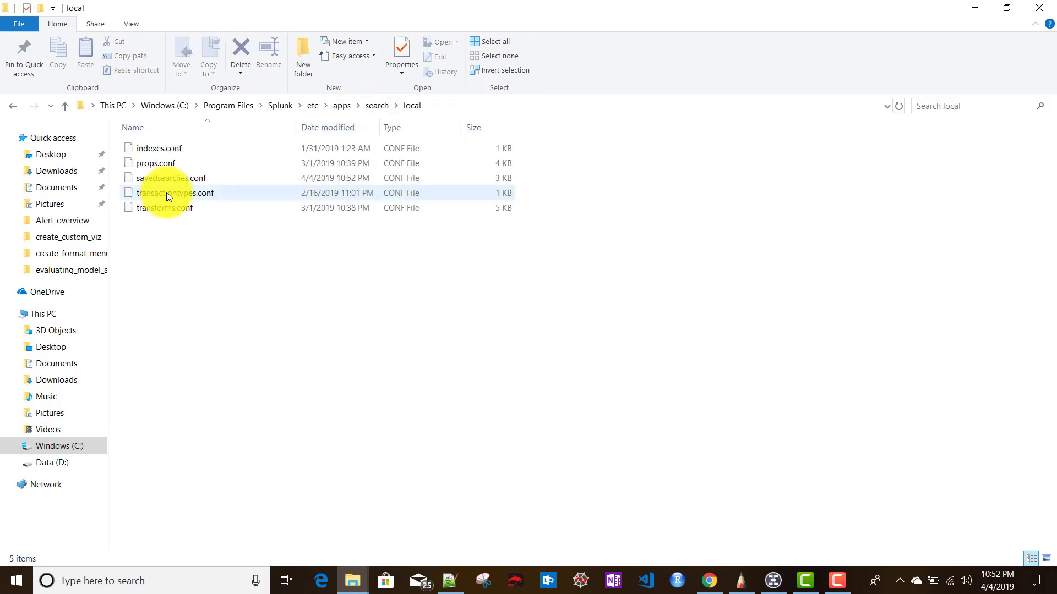
right_click(171, 180)
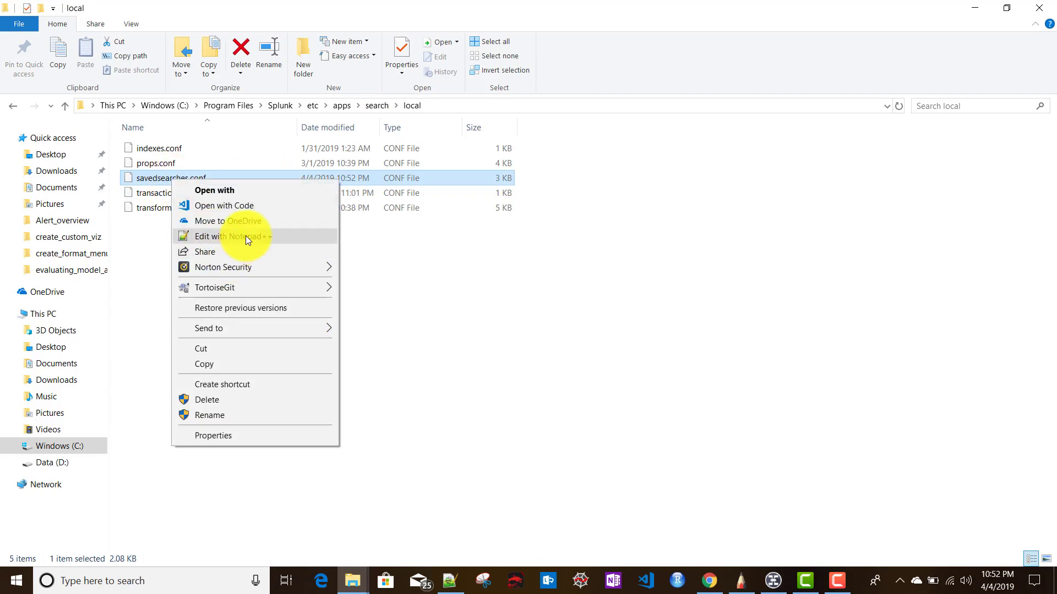
left_click(246, 235)
scroll(159, 413, "down", 16)
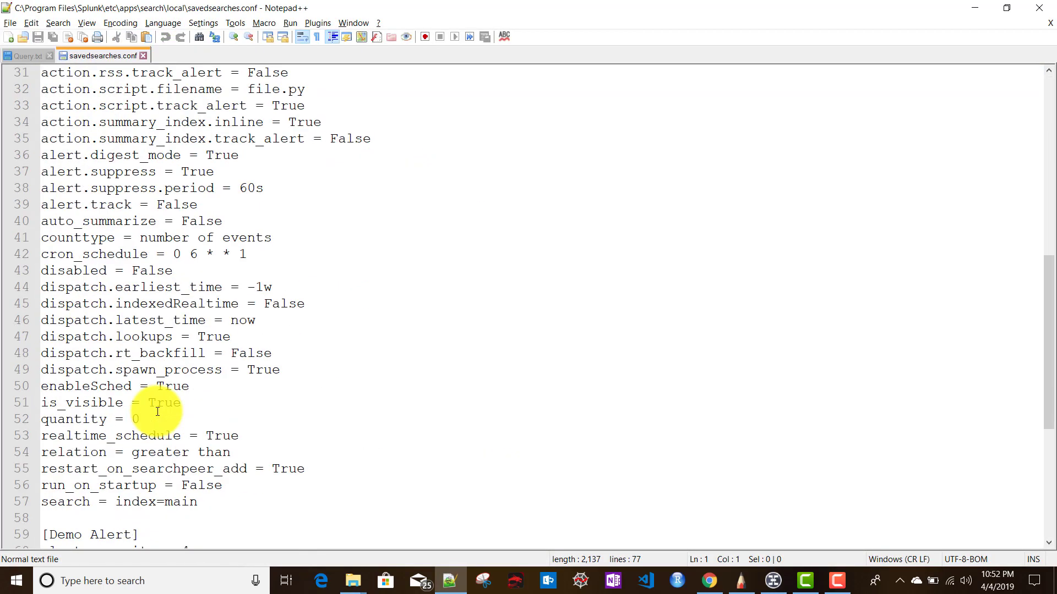
left_click_drag(42, 238, 427, 523)
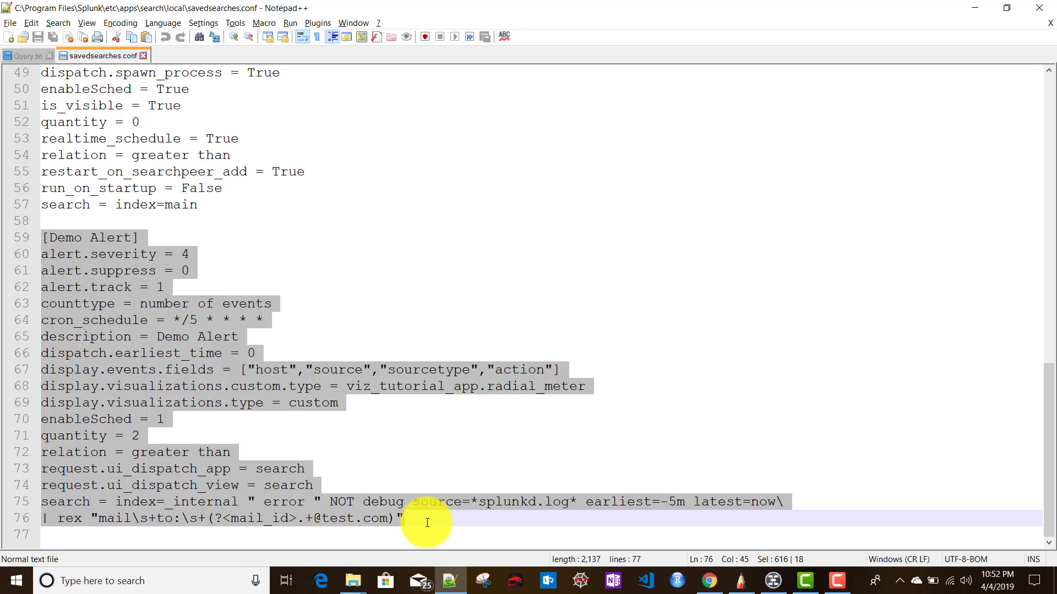
Switch back to Chrome, review Demo Alert's search, schedule, trigger conditions and actions in its edit settings, and save the alert
left_click(709, 580)
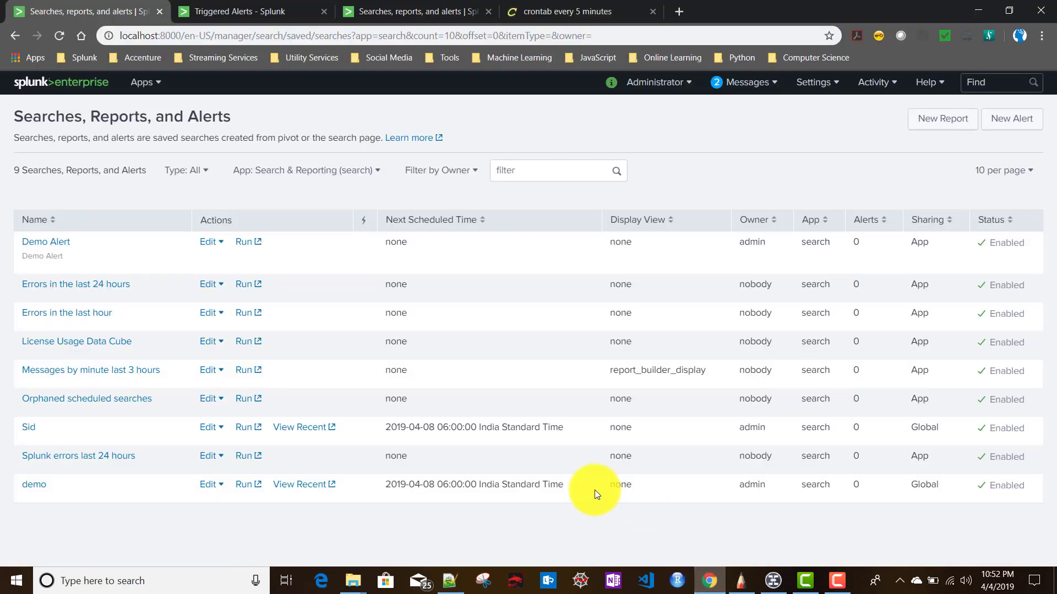
left_click(214, 243)
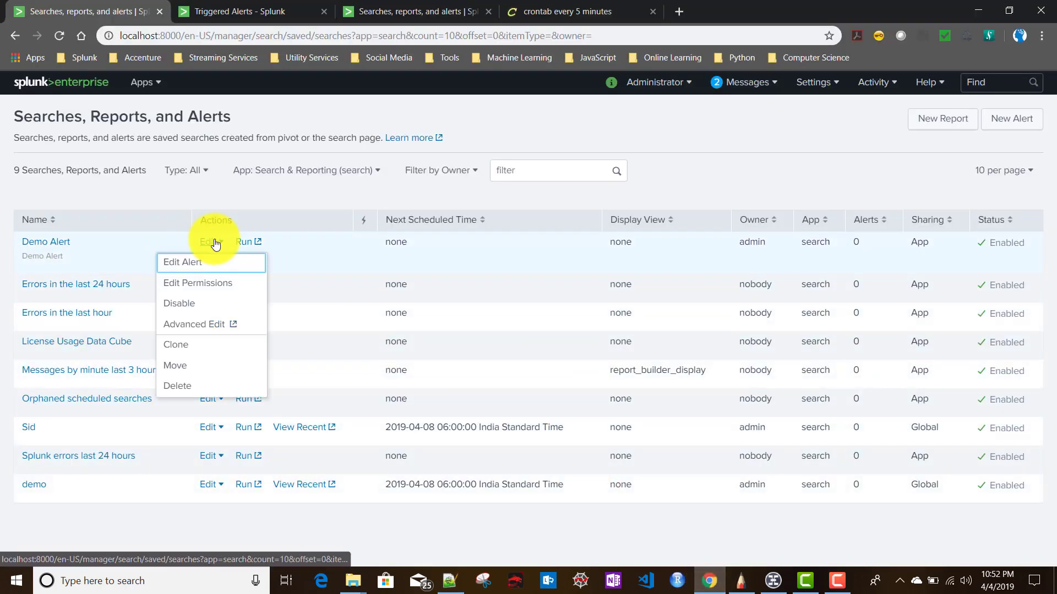
left_click(182, 269)
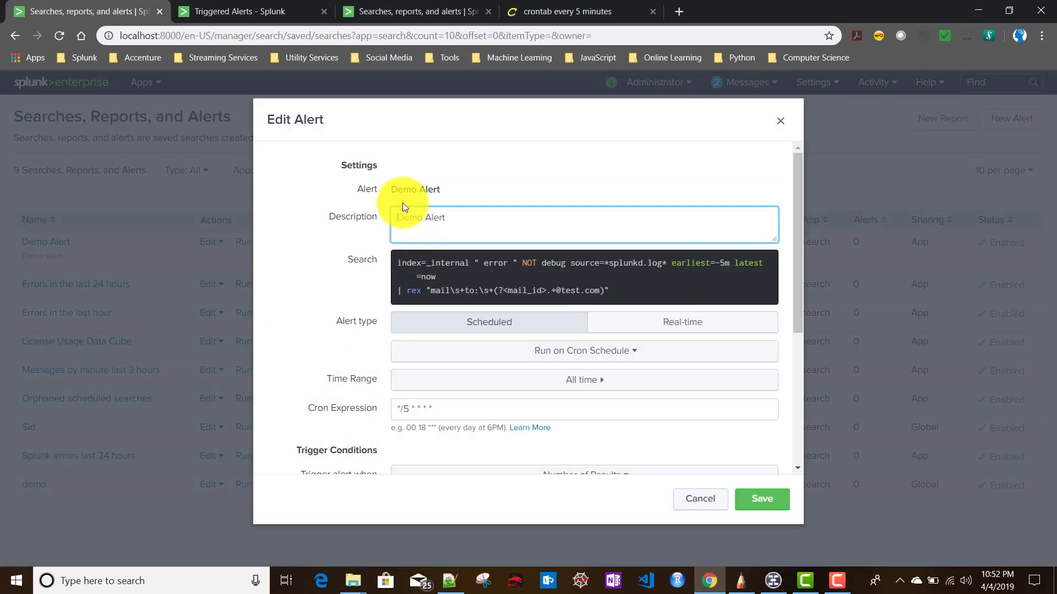
left_click_drag(398, 263, 608, 292)
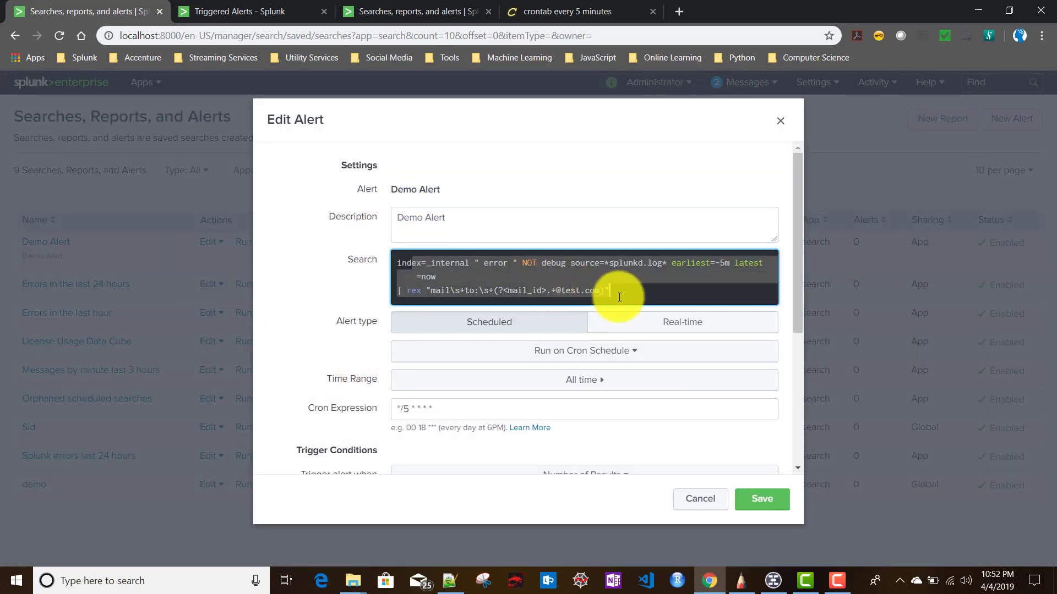
scroll(620, 297, "down", 4)
scroll(489, 264, "up", 3)
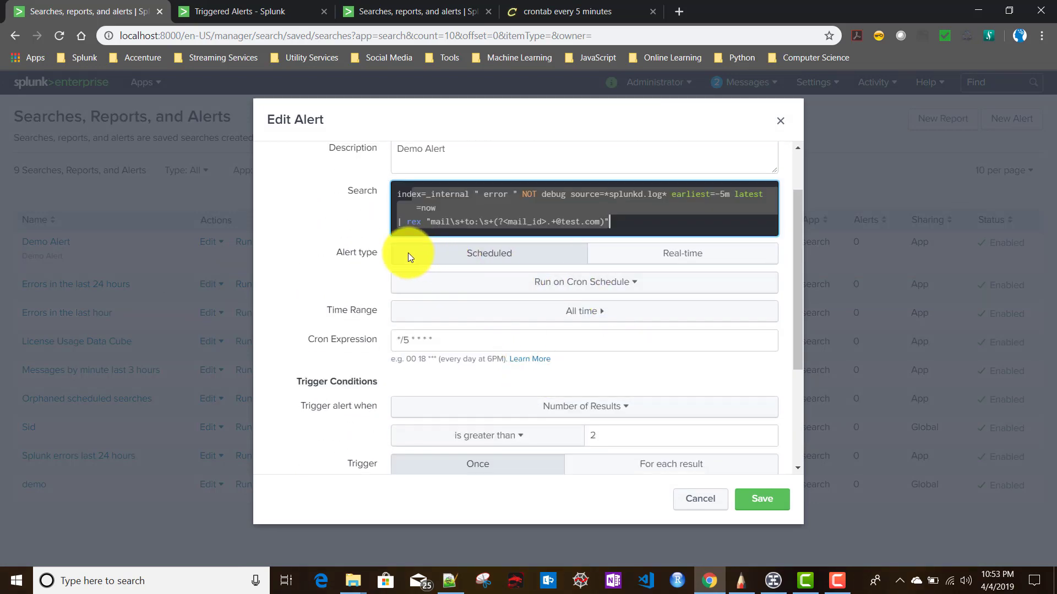
scroll(539, 392, "down", 3)
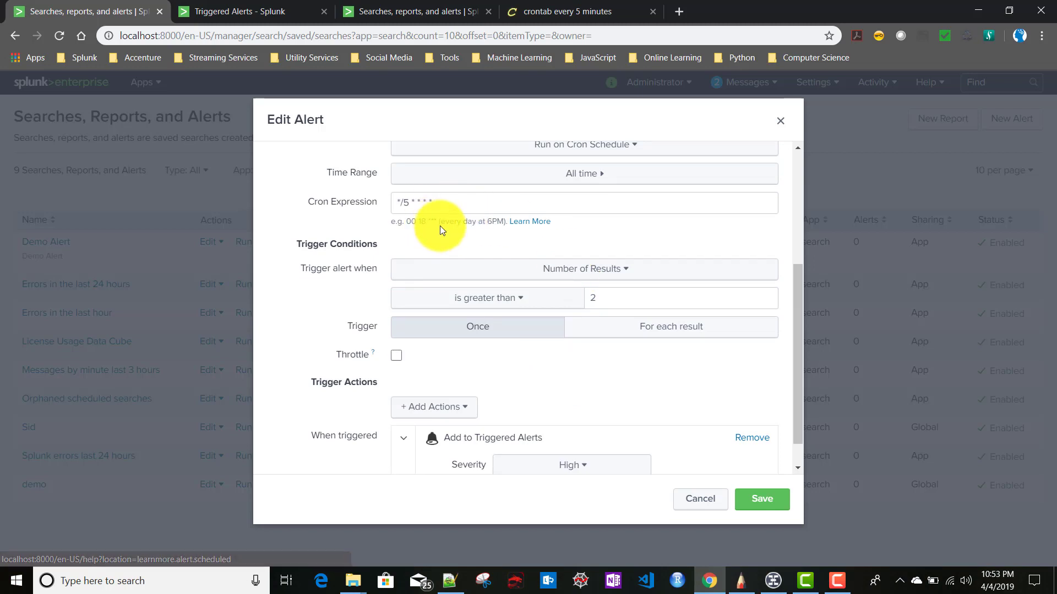
scroll(482, 405, "down", 1)
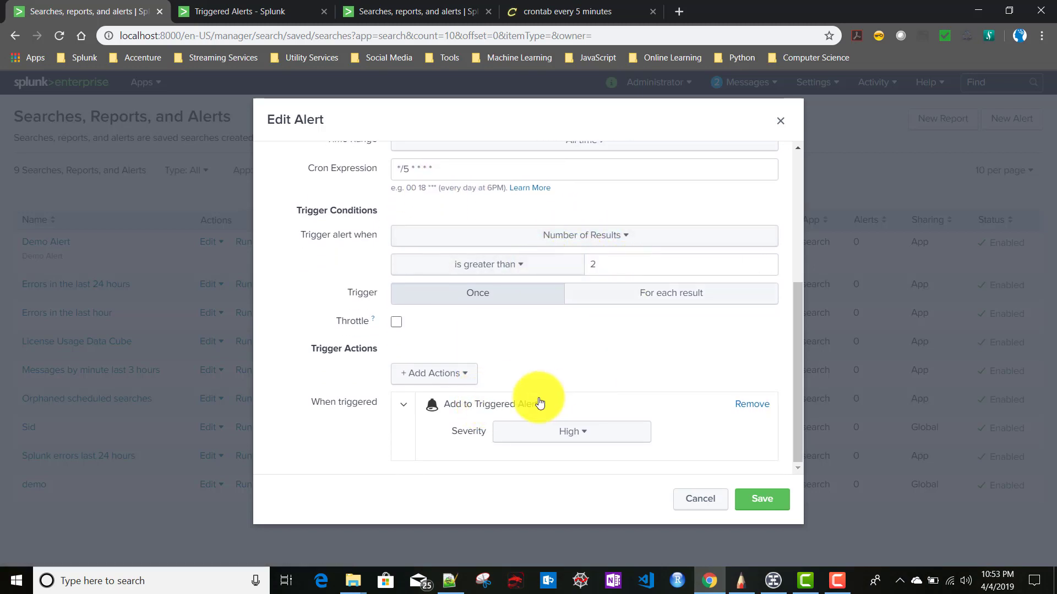
left_click(762, 501)
left_click(763, 209)
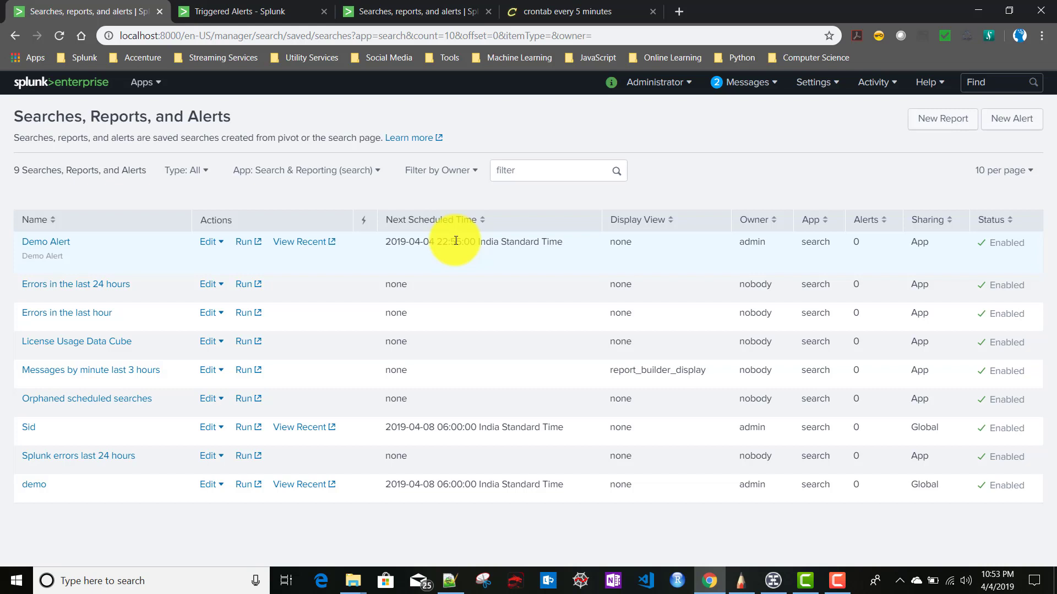
Compare the system clock with Demo Alert's next scheduled time and reload the alerts list once that time is reached
left_click(997, 580)
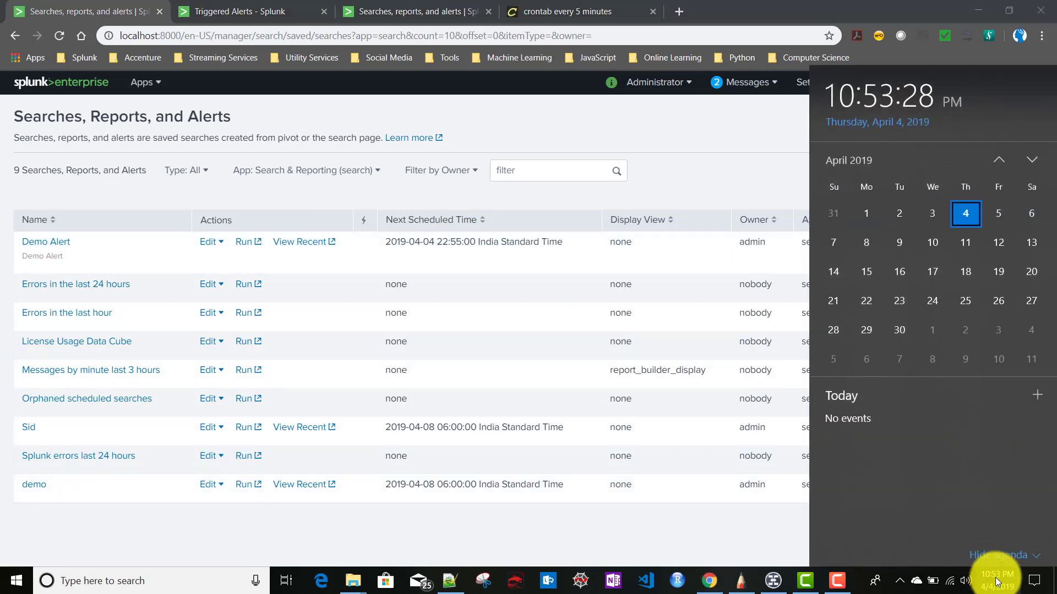
left_click(702, 175)
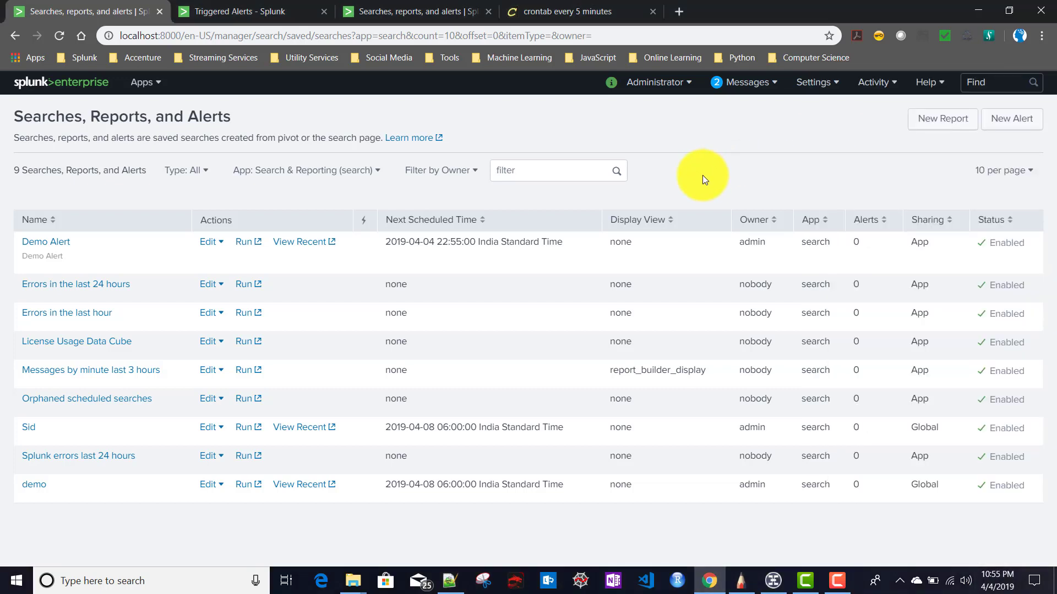
left_click(993, 580)
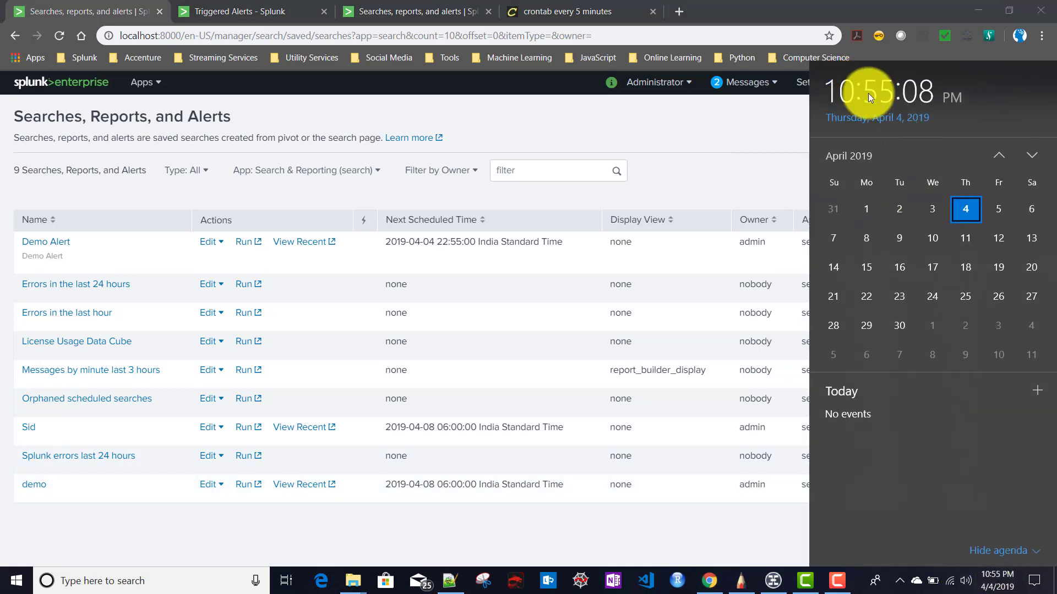
left_click(686, 160)
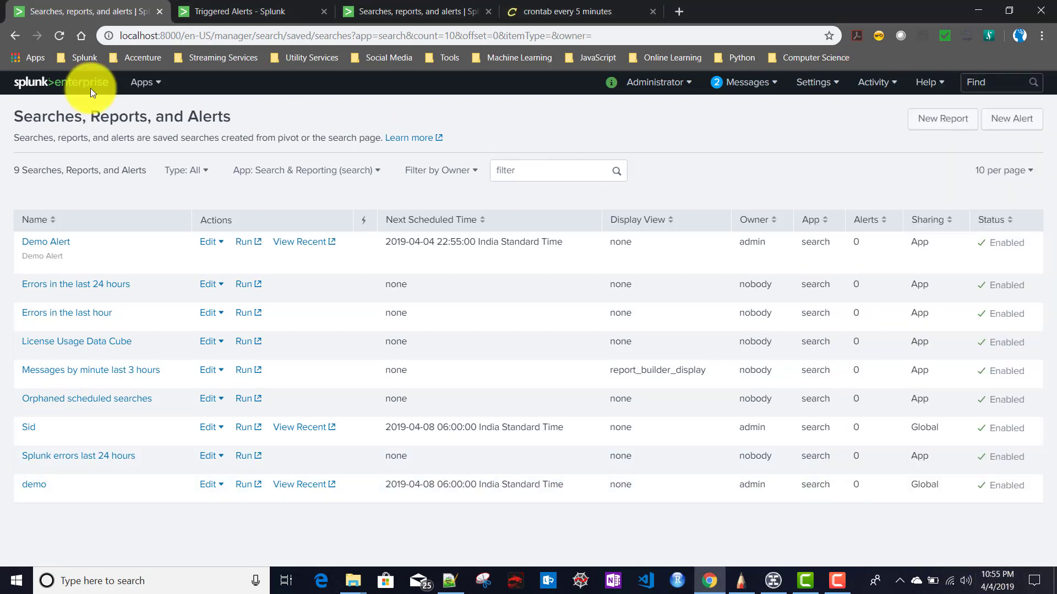
left_click(58, 36)
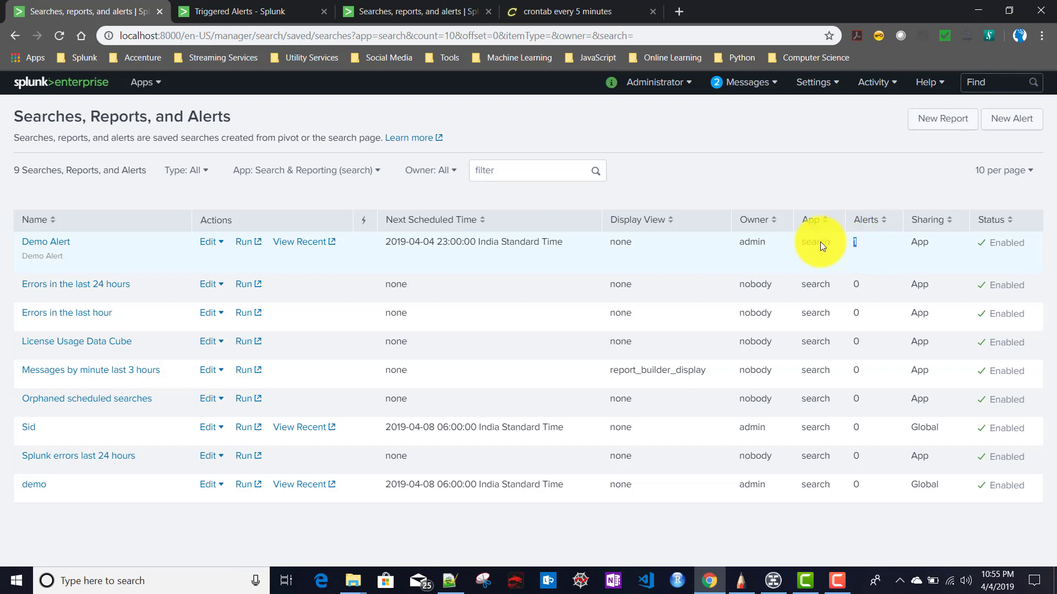
Close the old Triggered Alerts page and open a fresh Triggered Alerts list
left_click(324, 12)
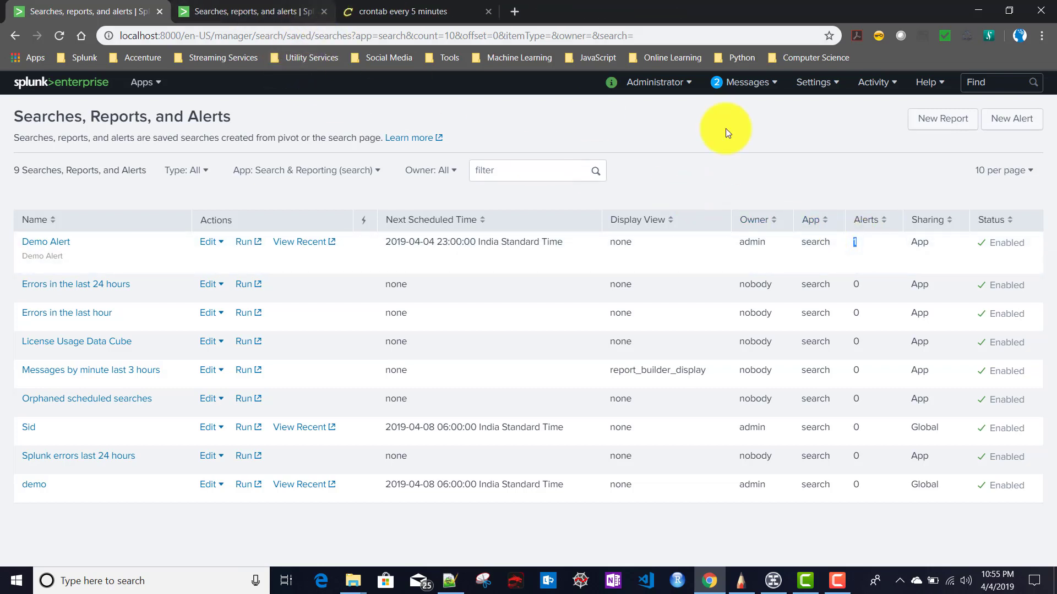
left_click(878, 90)
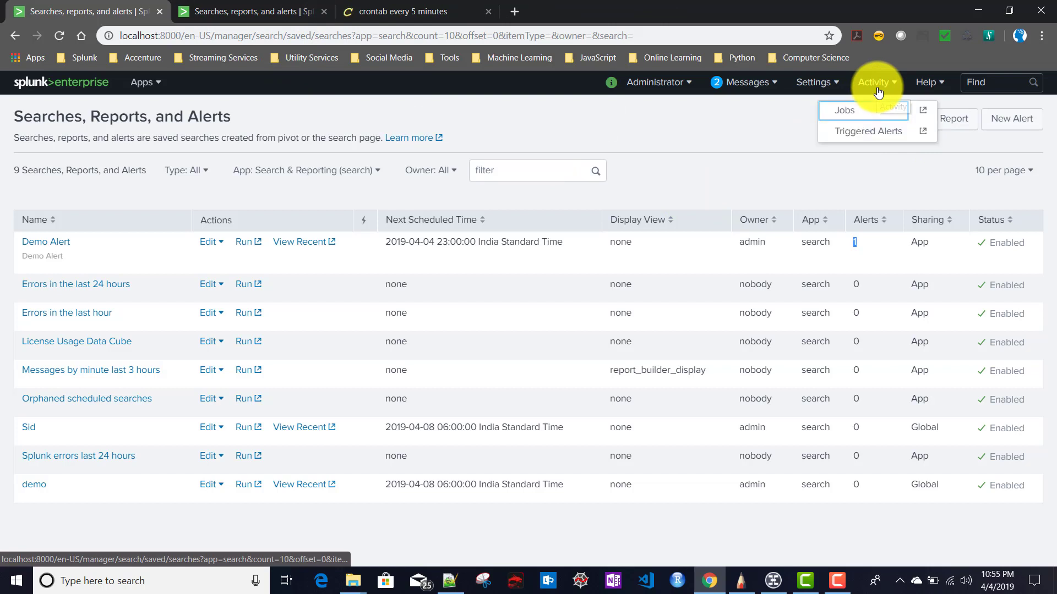
left_click(922, 134)
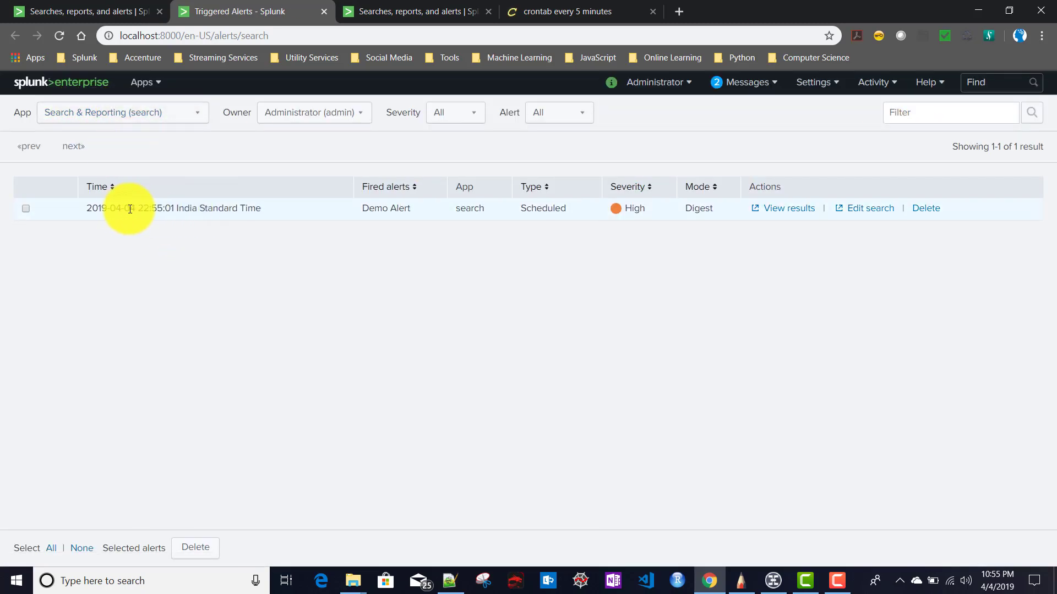
Examine the fired Demo Alert's time, type, app, name and mode, and return to the Searches, Reports, and Alerts list
left_click_drag(136, 208, 199, 210)
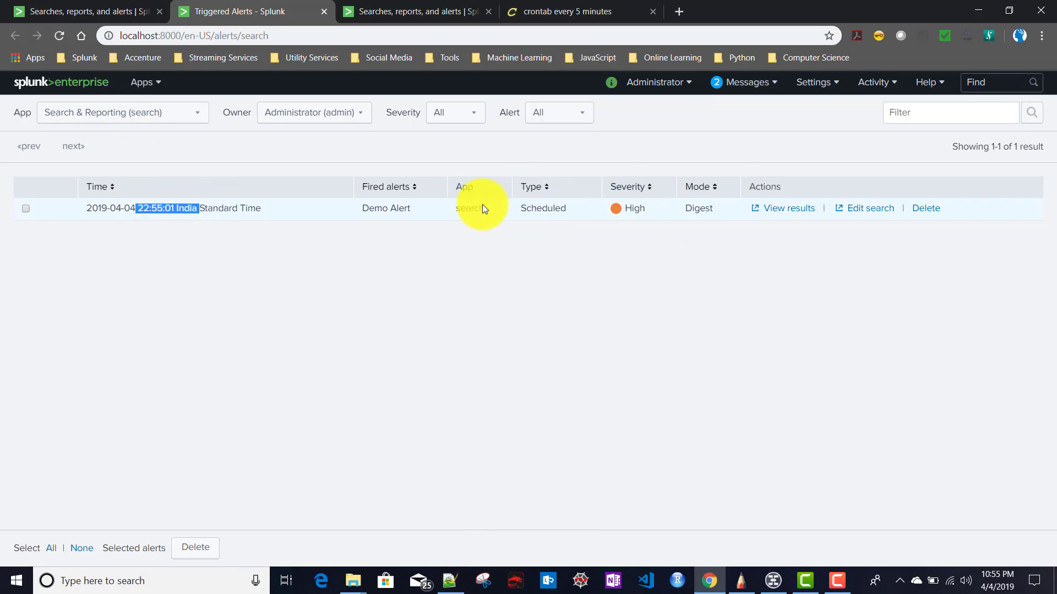
double_click(546, 213)
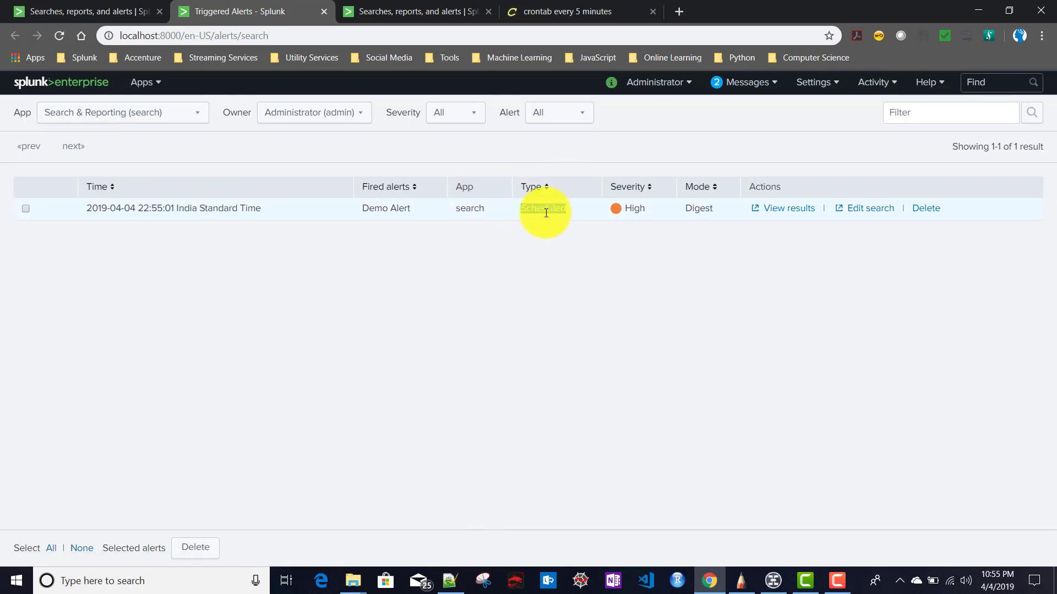
double_click(469, 209)
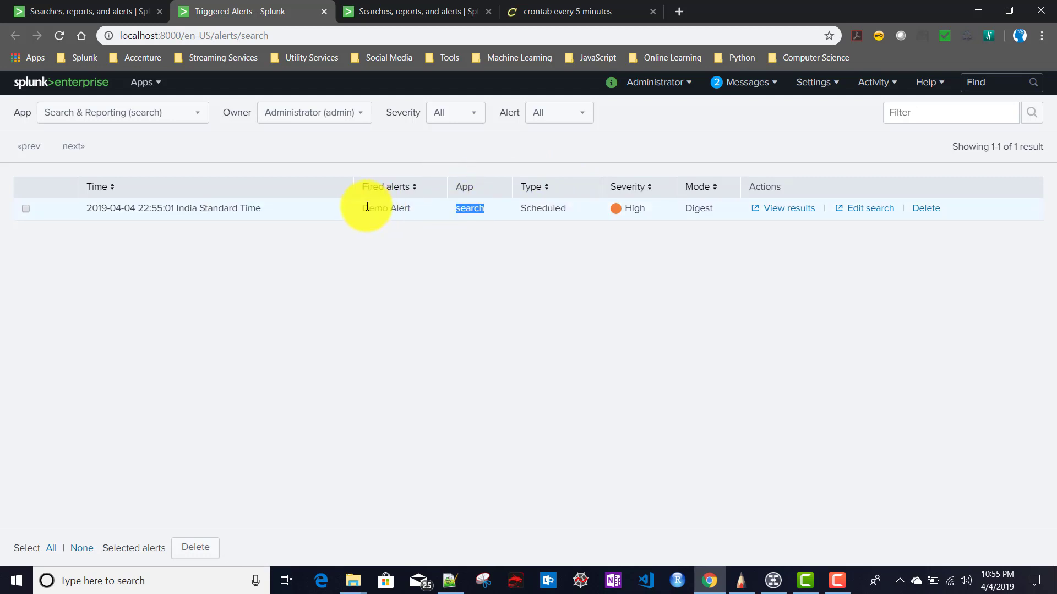
left_click_drag(366, 208, 444, 214)
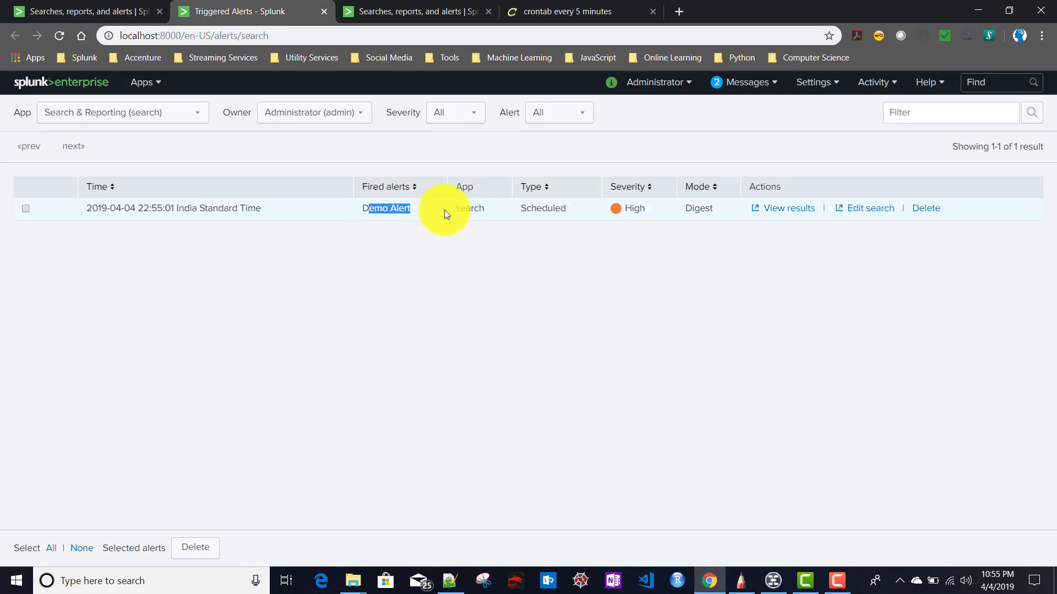
double_click(698, 208)
left_click(77, 8)
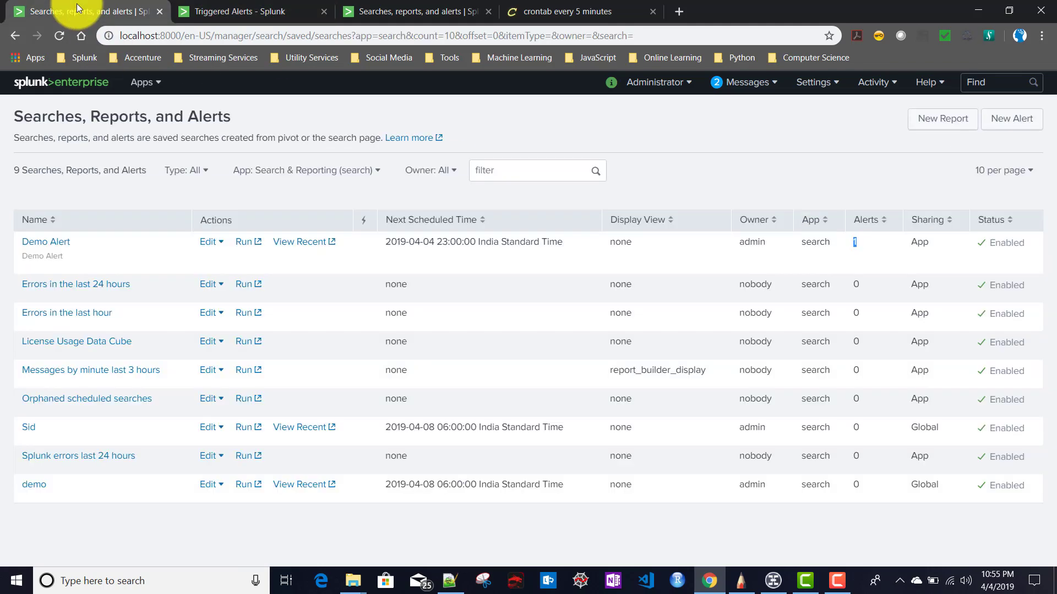
Review Demo Alert's trigger conditions and actions in its edit settings, and return to the Triggered Alerts list
left_click(57, 252)
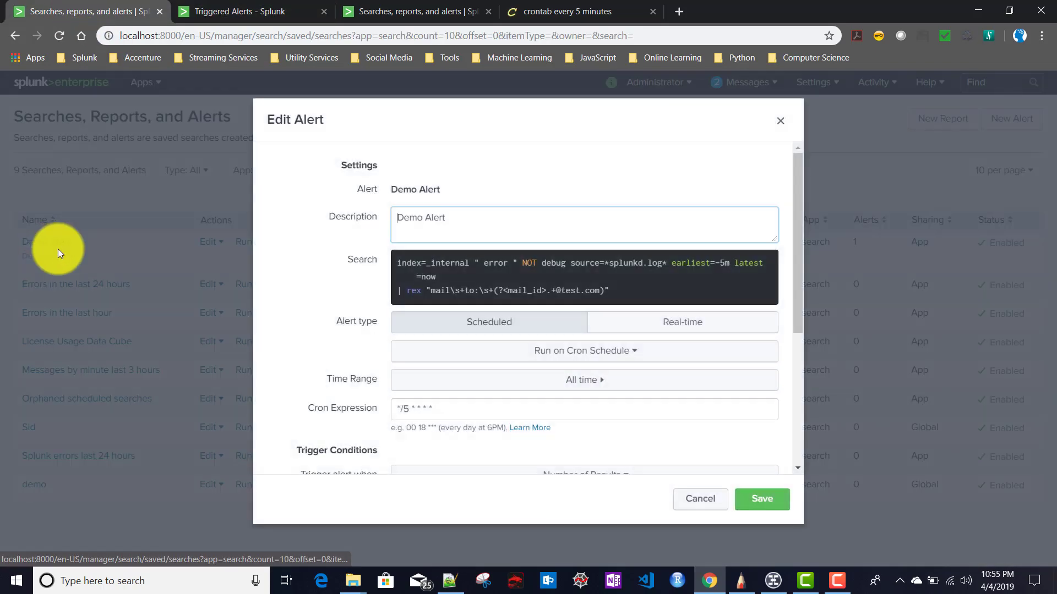
scroll(444, 321, "down", 5)
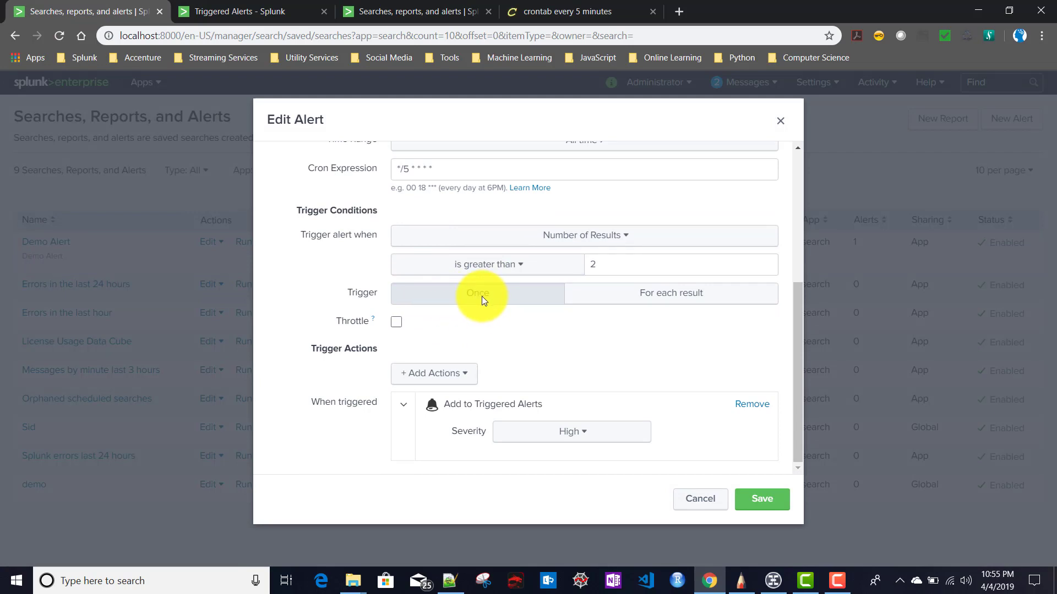
left_click(259, 18)
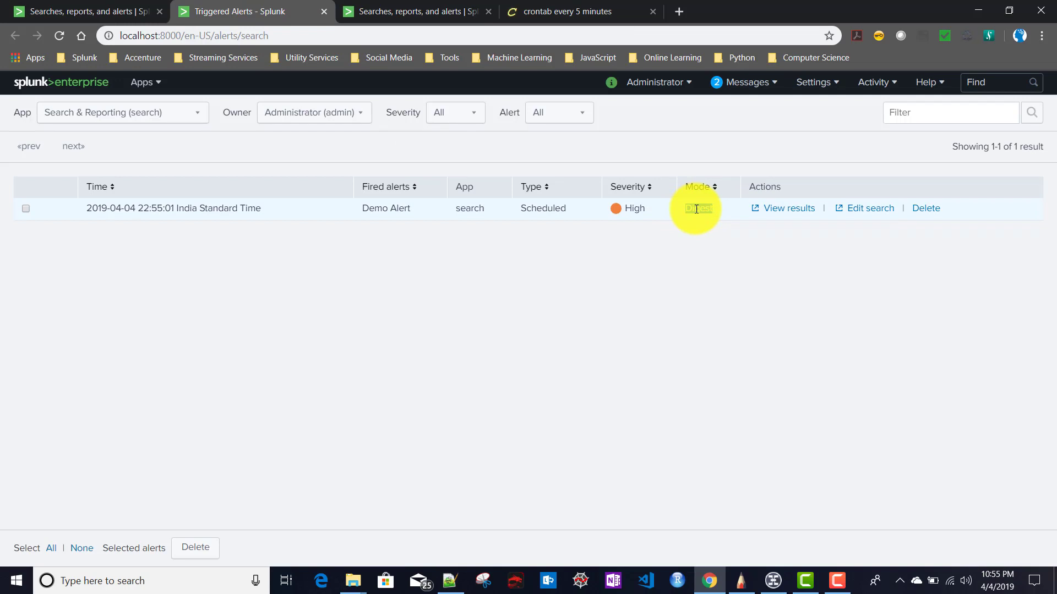
View the fired Demo Alert's results, examine its search query and matching error events, and close the results page
left_click(790, 209)
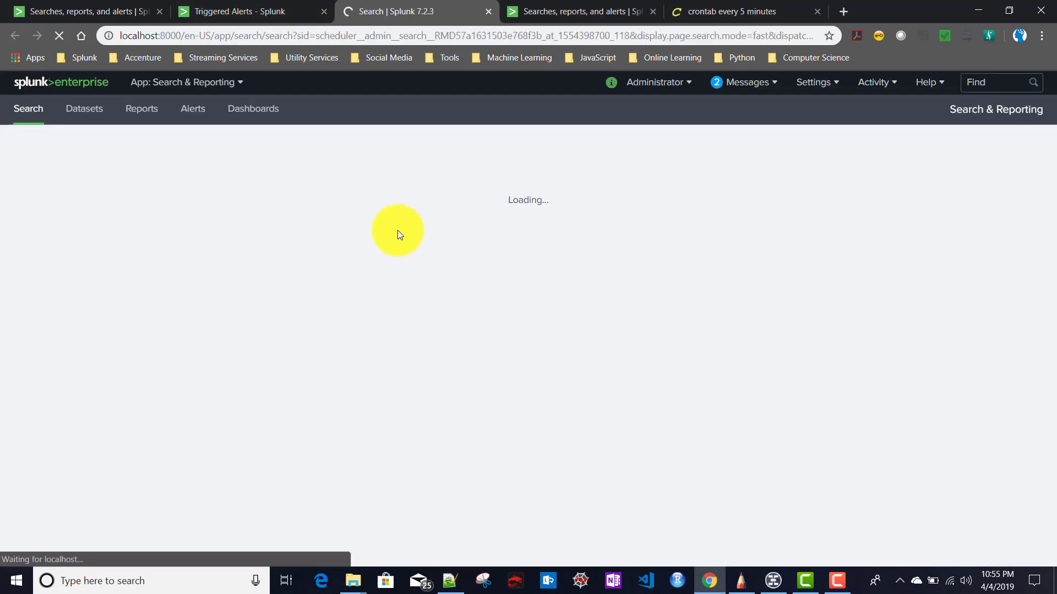
scroll(358, 379, "down", 3)
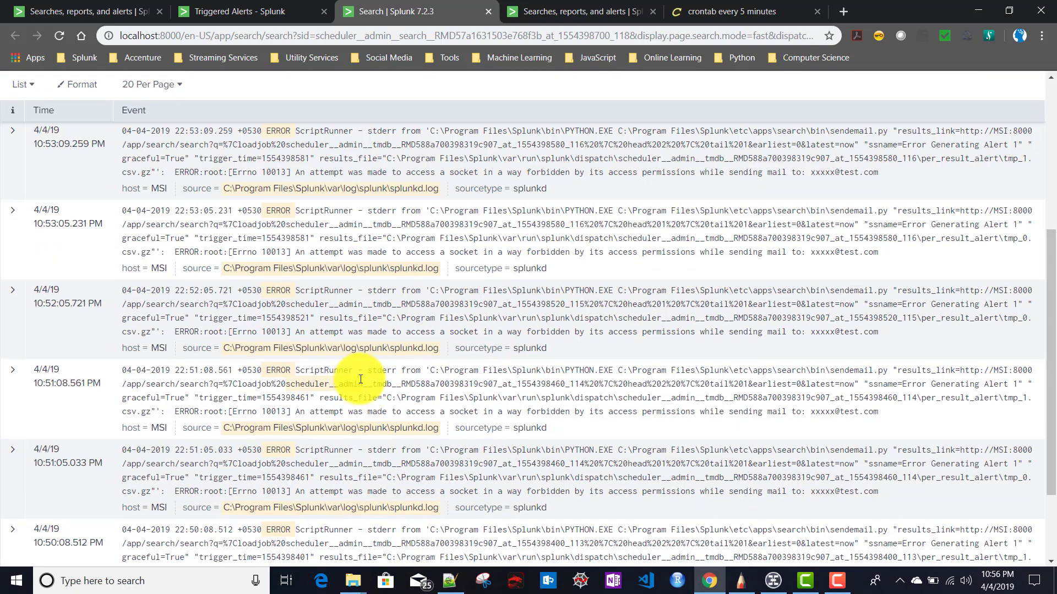
scroll(360, 379, "down", 2)
scroll(358, 379, "up", 5)
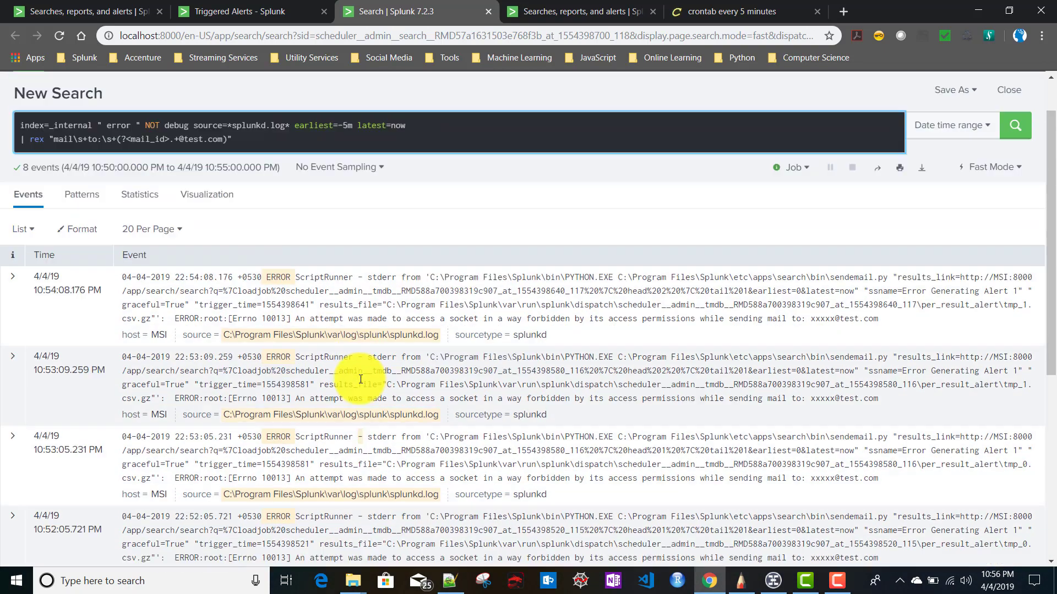
left_click_drag(250, 196, 1, 175)
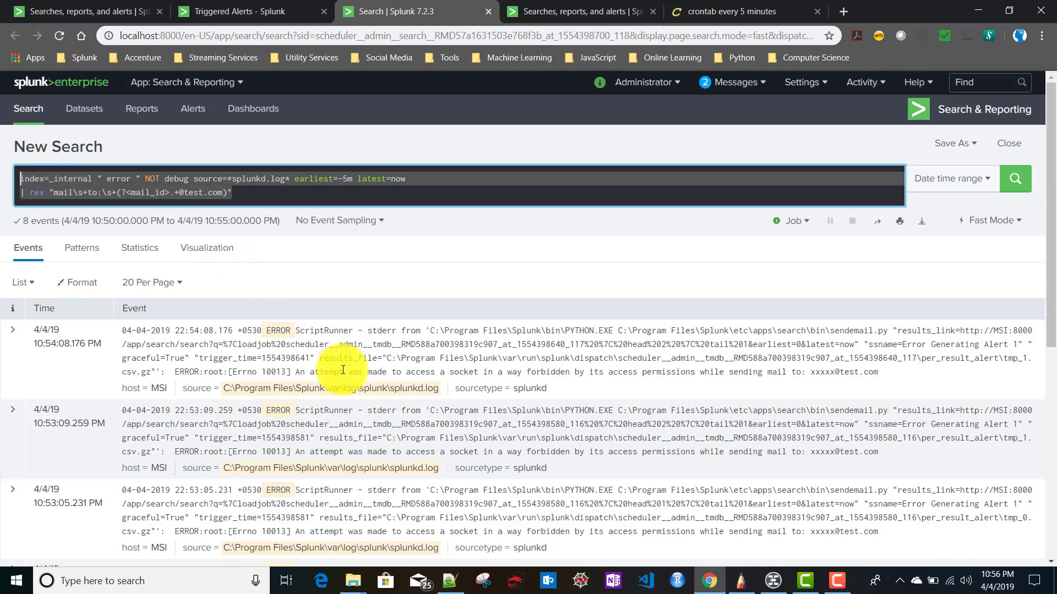
scroll(342, 374, "down", 5)
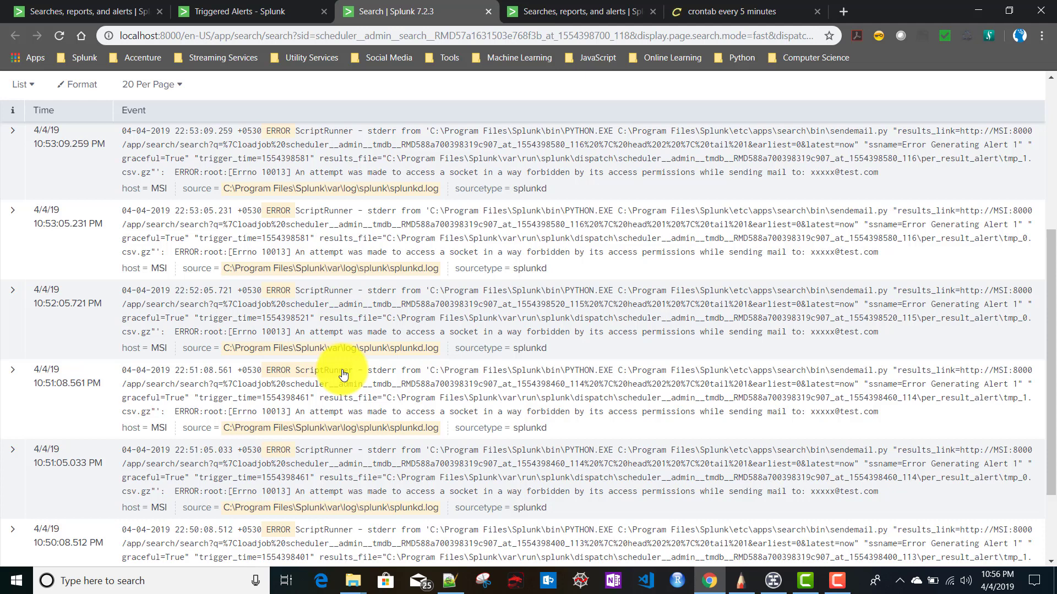
left_click(487, 11)
Change Demo Alert's trigger to For each result and save the alert
left_click(37, 18)
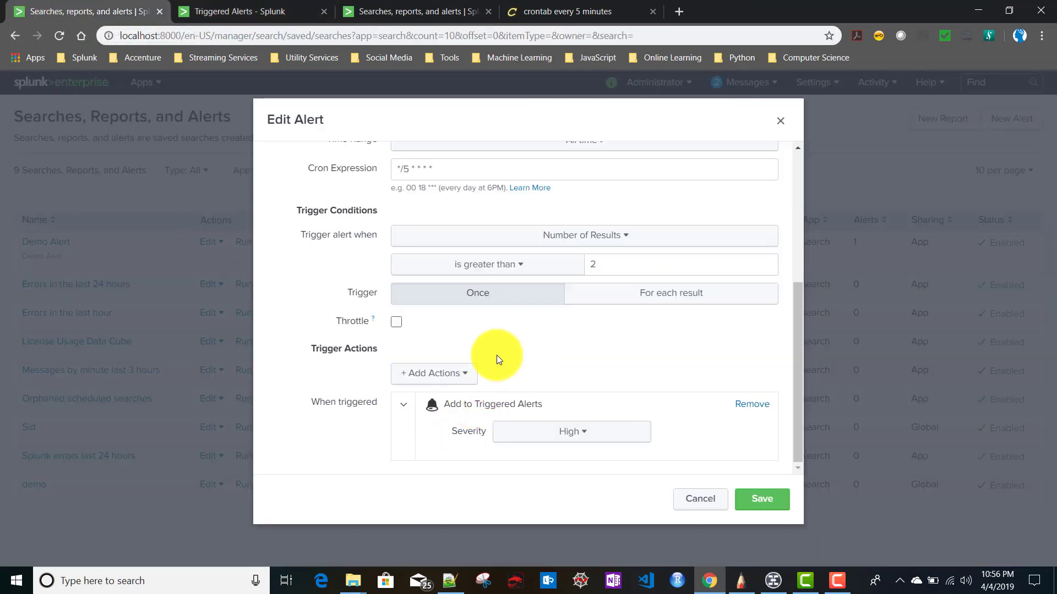
scroll(504, 348, "up", 5)
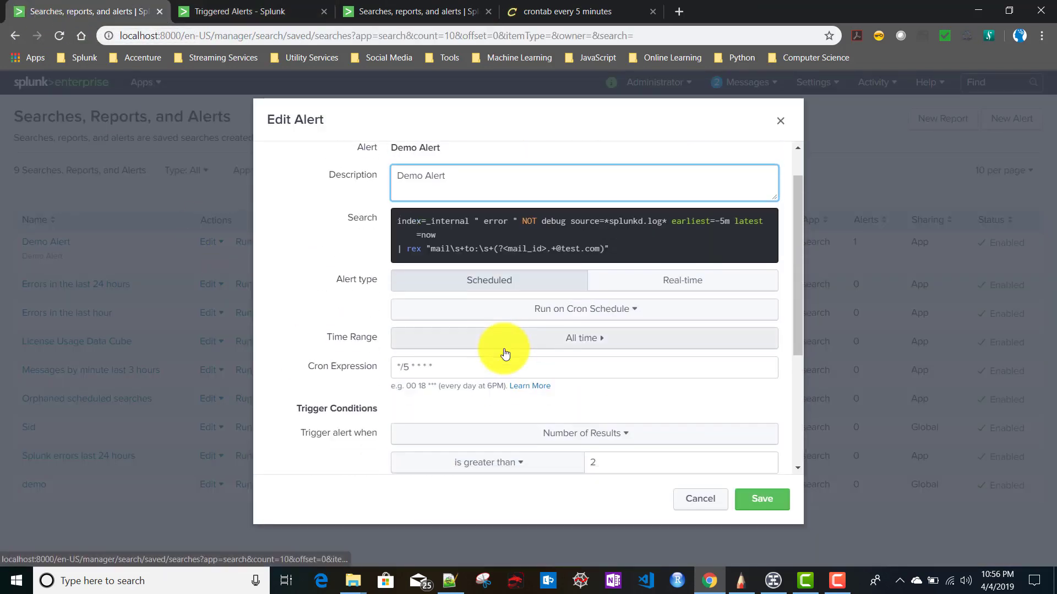
scroll(503, 348, "down", 3)
scroll(505, 348, "down", 1)
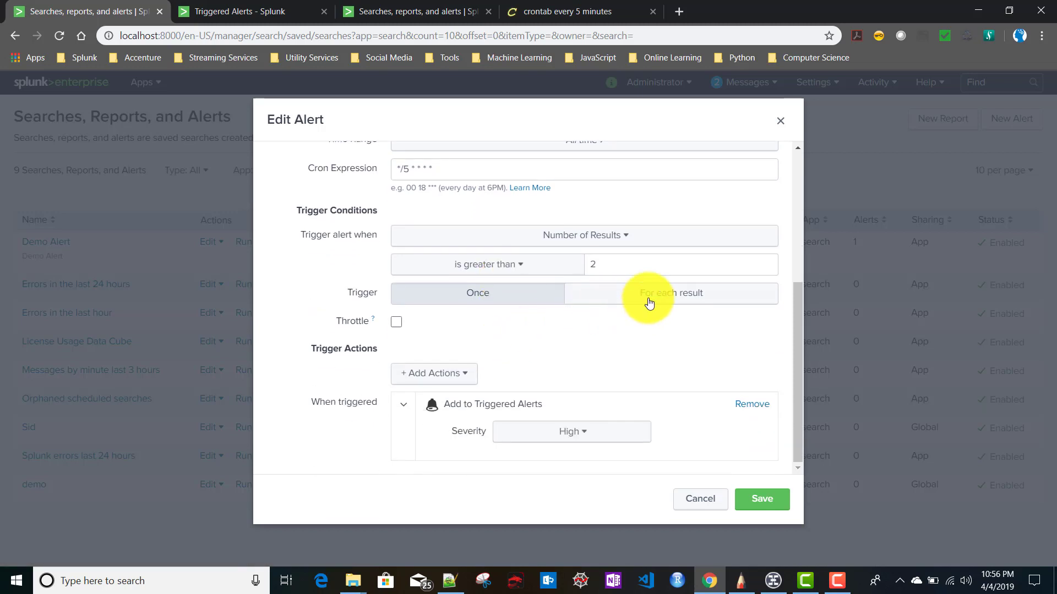
left_click(611, 300)
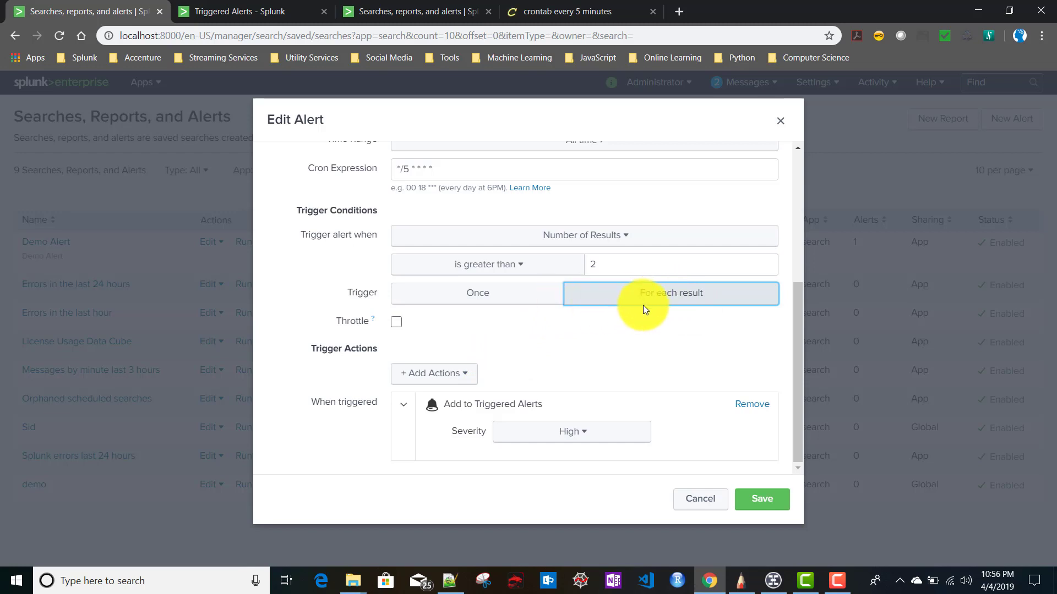
left_click(769, 507)
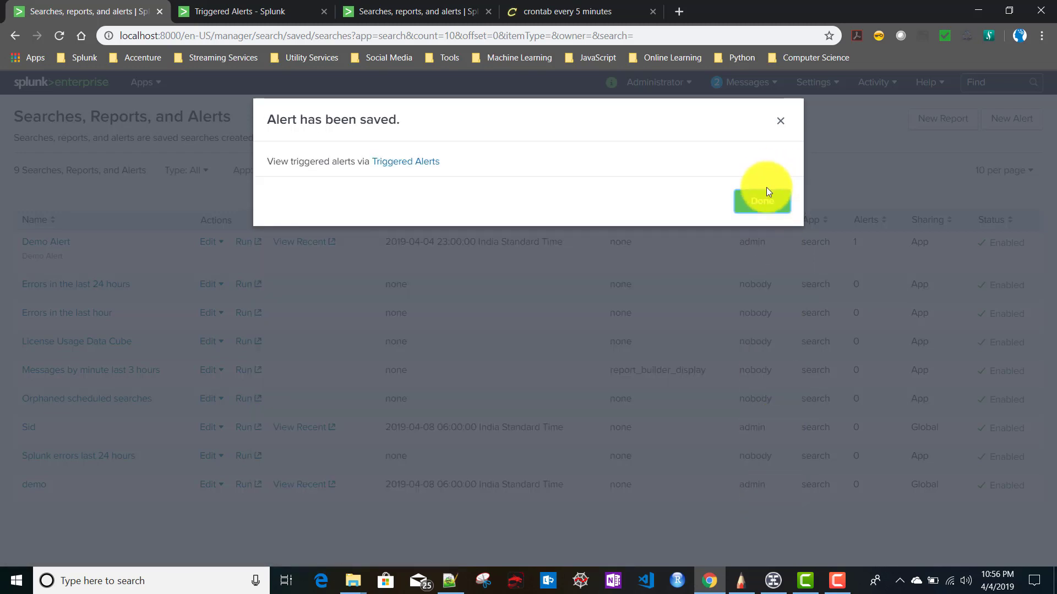
left_click(767, 208)
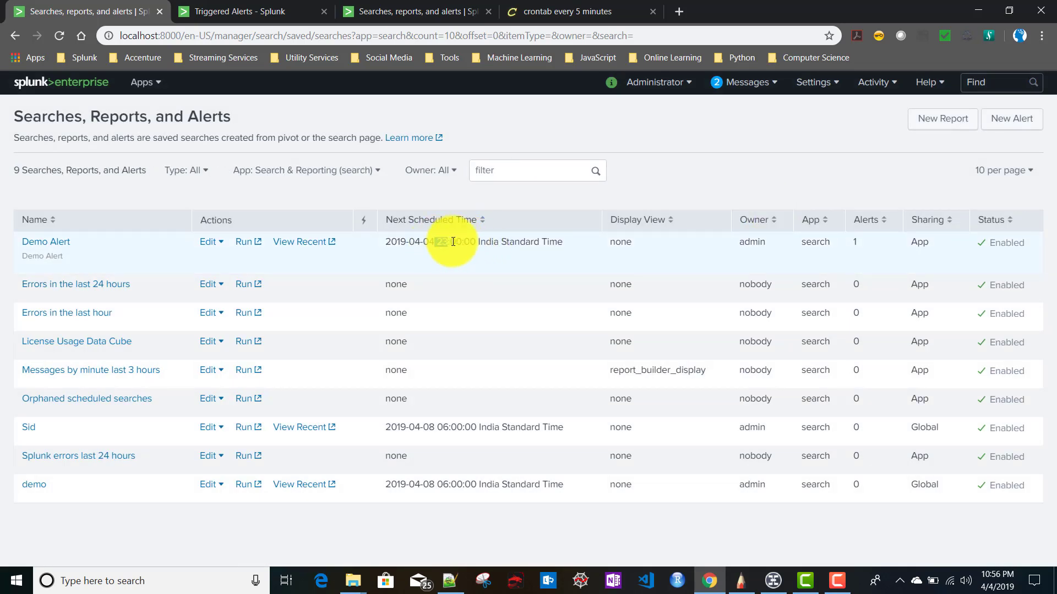
Check Demo Alert's next scheduled time against the system clock, and reload the list at that time to inspect its alert count
left_click_drag(435, 242, 478, 238)
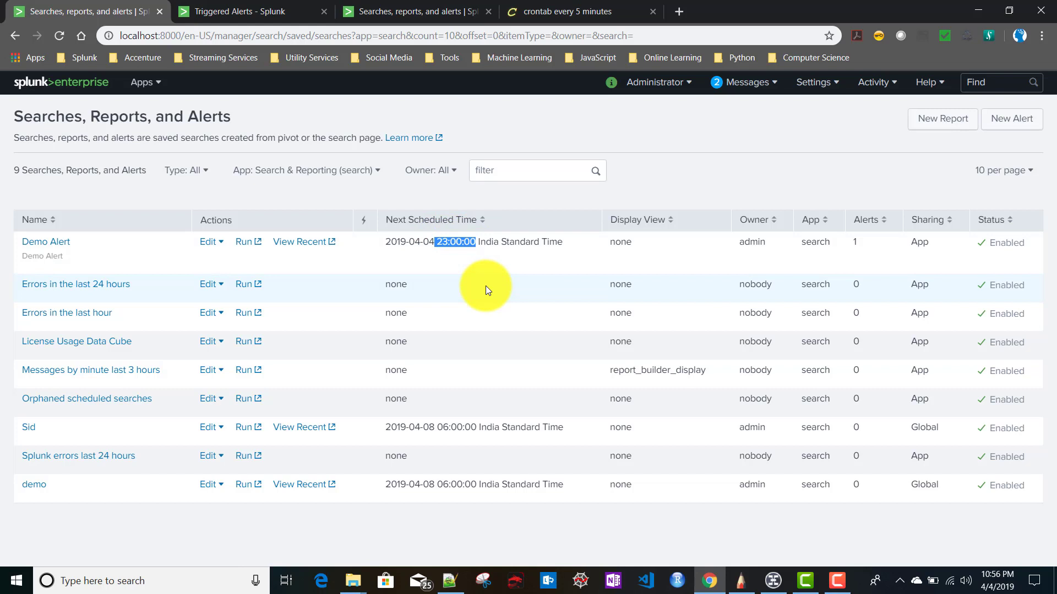
left_click(855, 243)
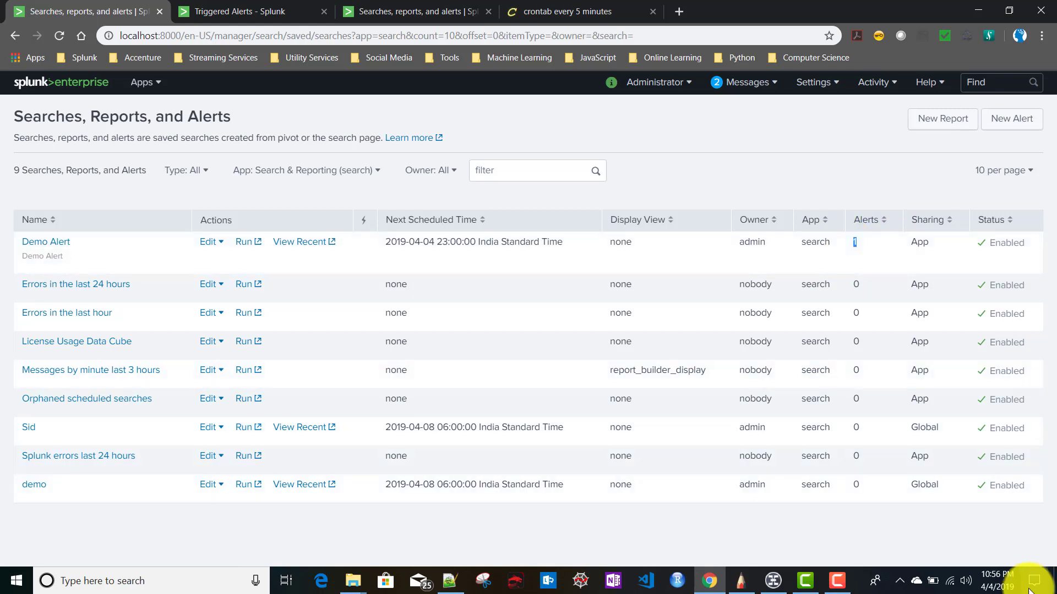
left_click(998, 580)
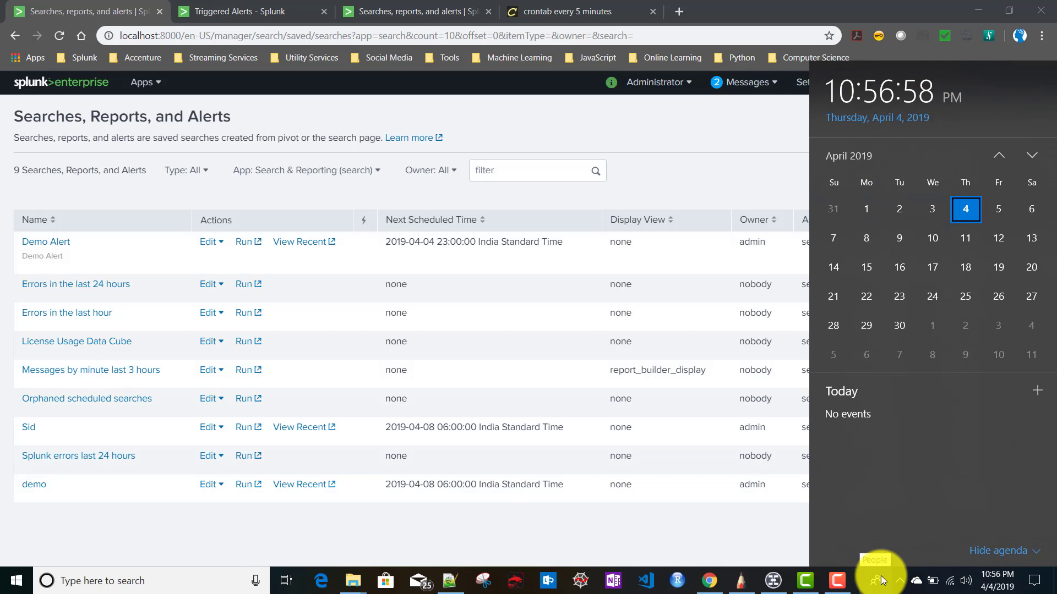
left_click(997, 582)
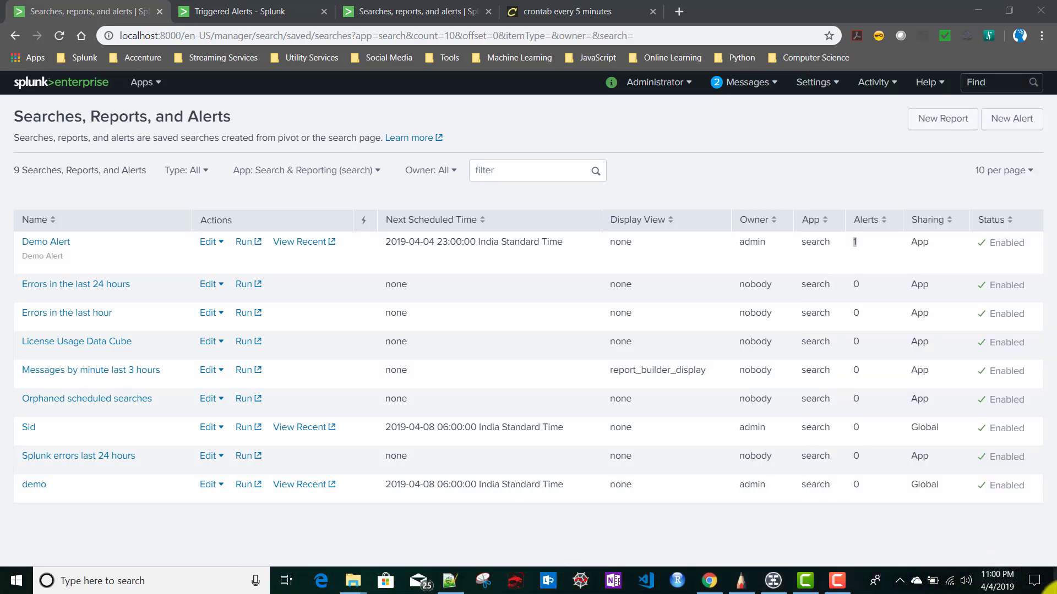
left_click(999, 585)
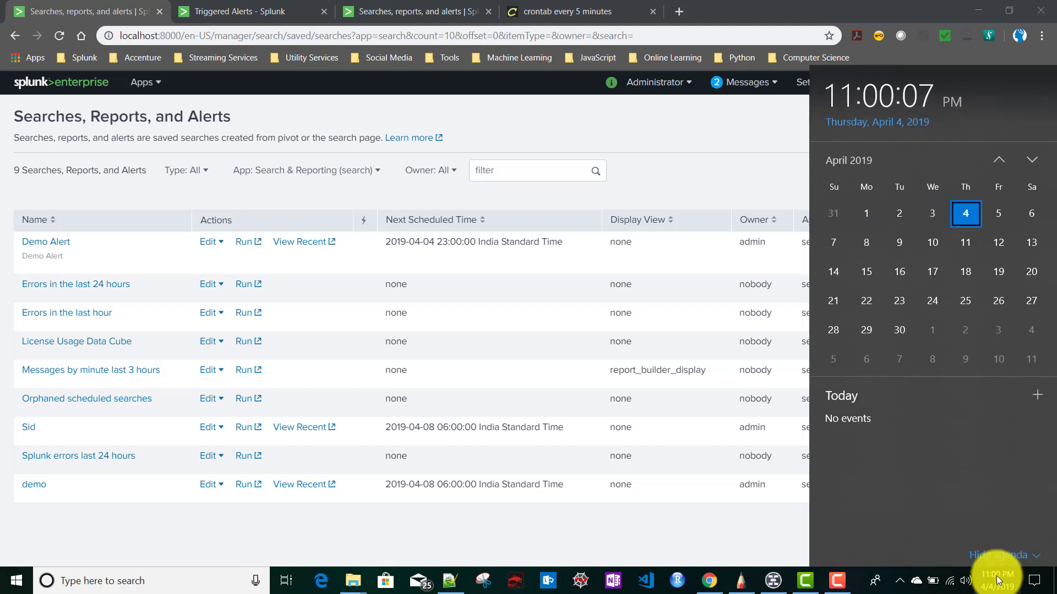
left_click(738, 147)
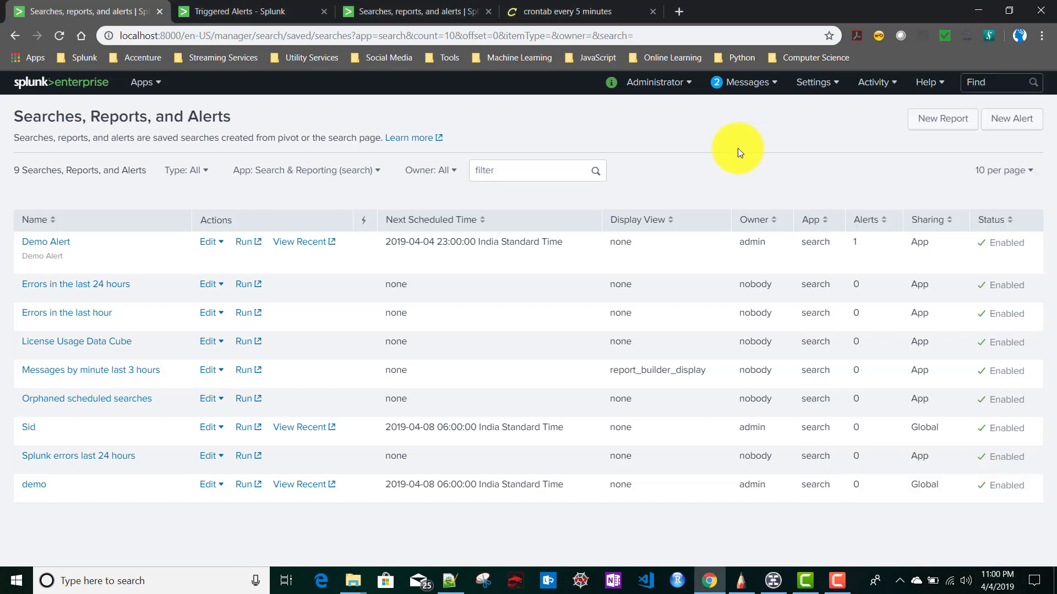
left_click(60, 36)
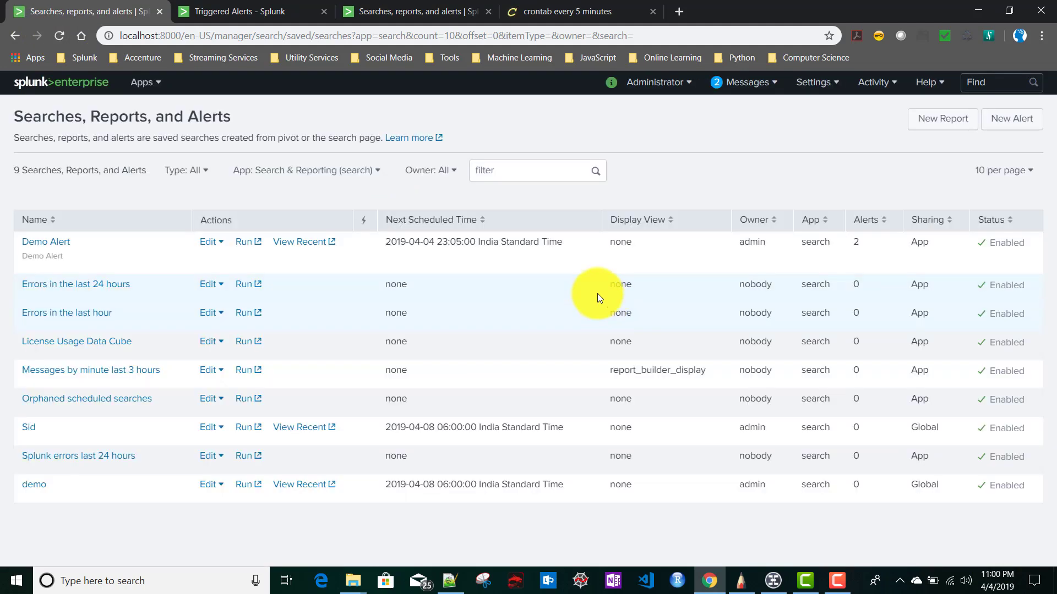
double_click(857, 243)
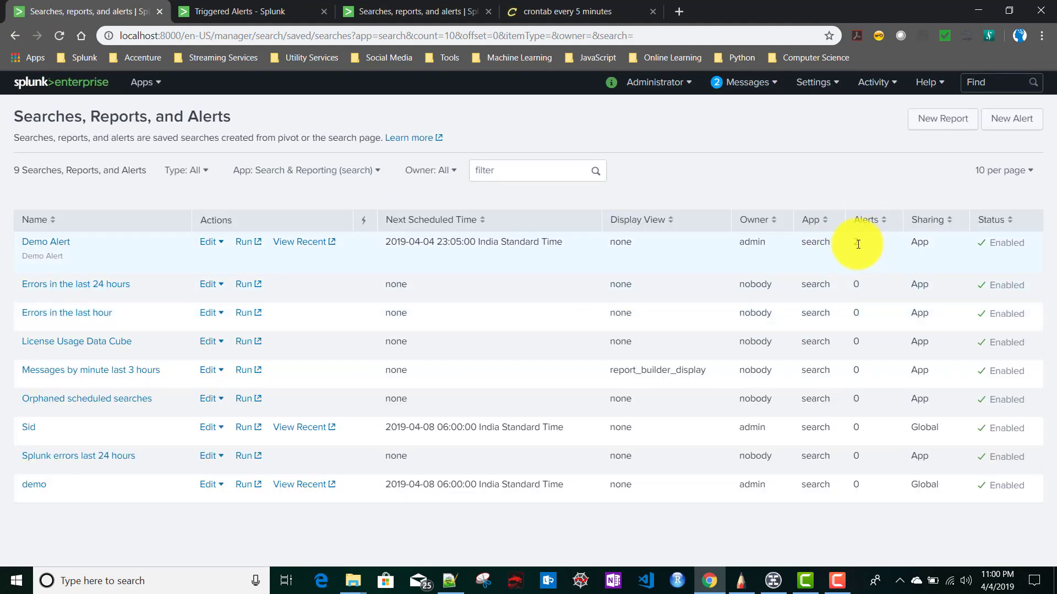
Refresh the Triggered Alerts list and check the mode of the newest Demo Alert entry
left_click(240, 11)
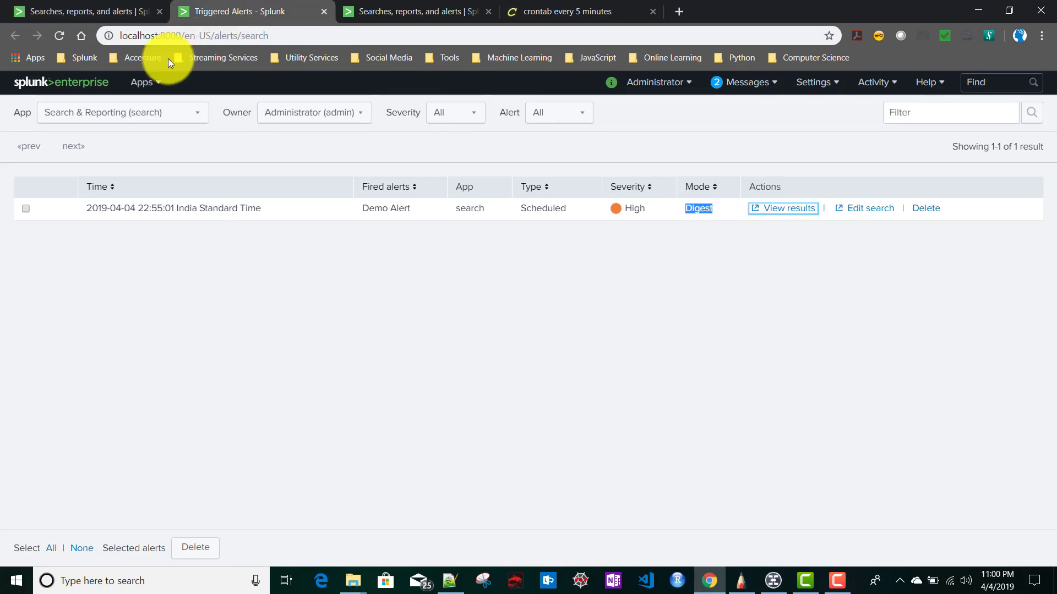
left_click(58, 36)
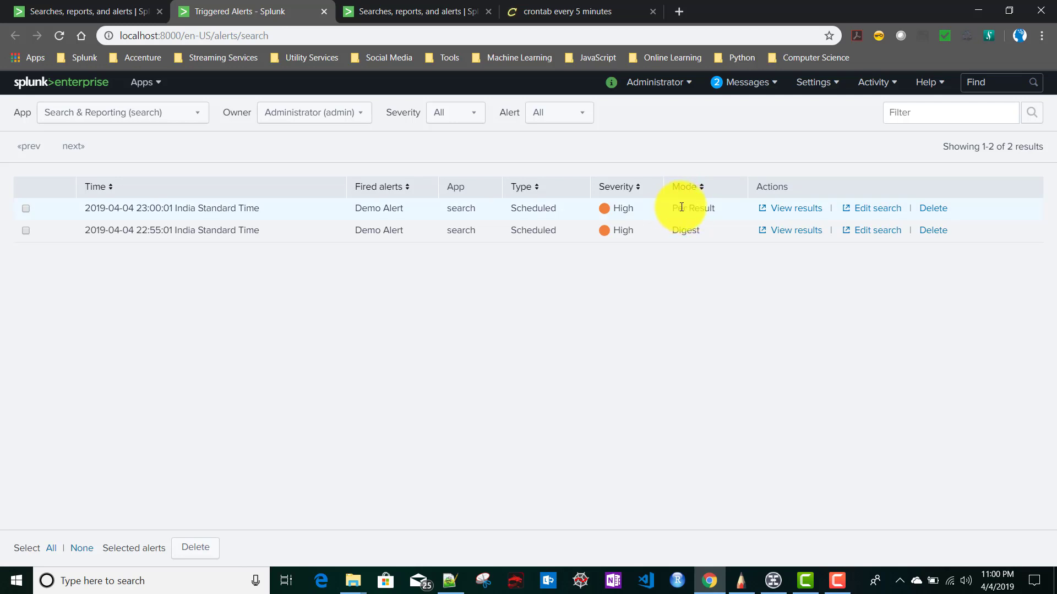
left_click_drag(671, 208, 722, 210)
left_click(723, 209)
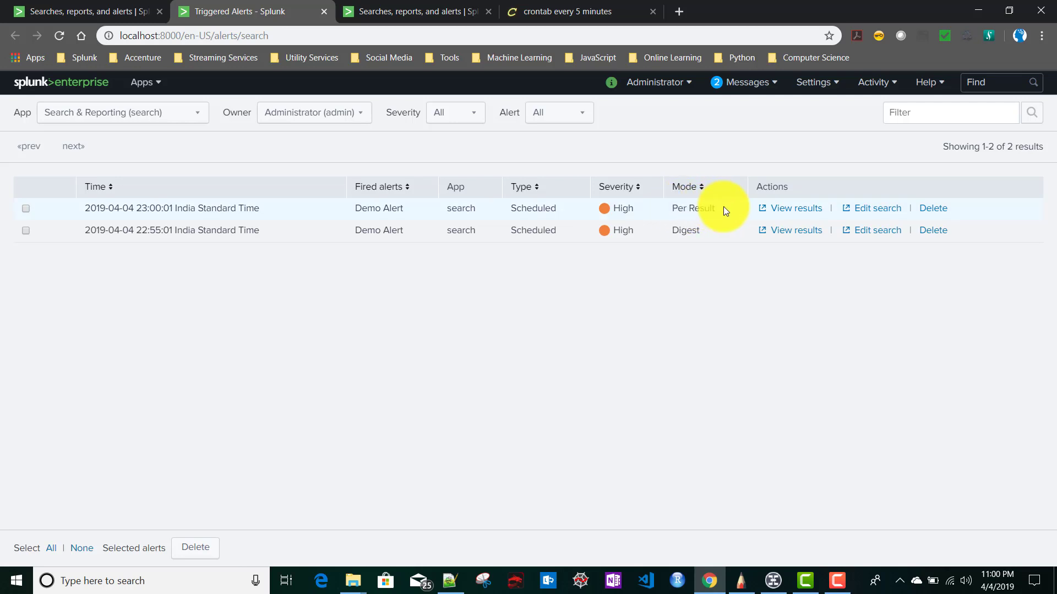
View the results of the newest Demo Alert entry and look through its matching events
left_click(789, 210)
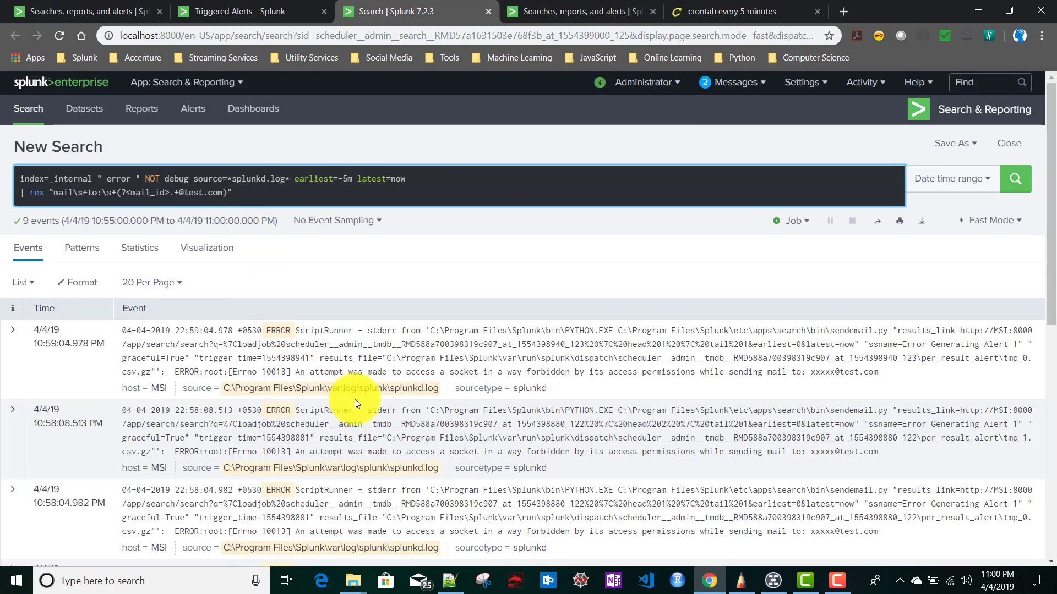
scroll(355, 398, "down", 3)
scroll(354, 399, "up", 3)
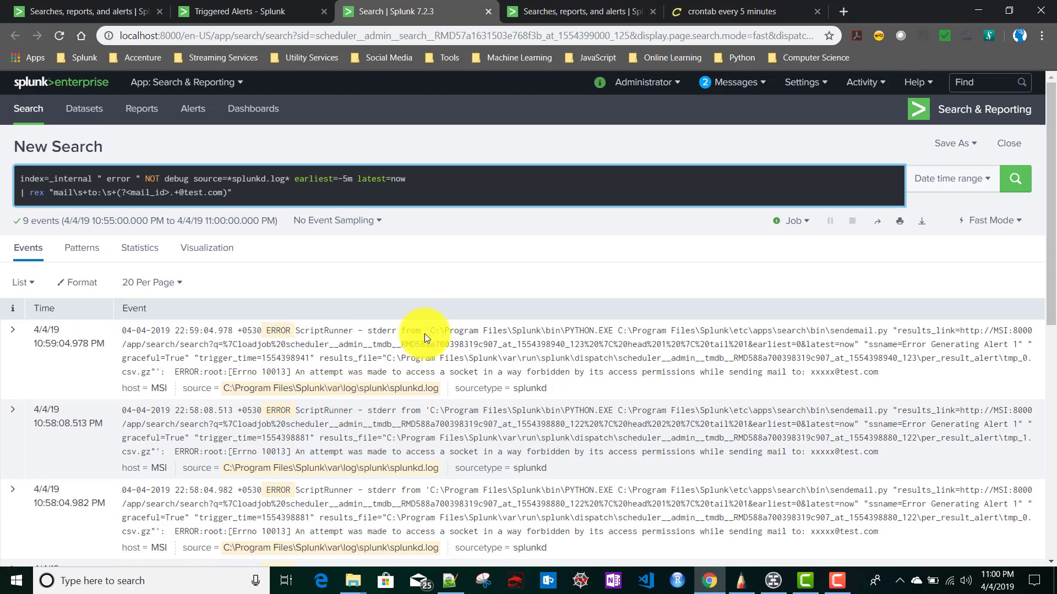
Return to the Triggered Alerts list and compare the Per Result and Digest modes of the two Demo Alert entries
left_click(236, 11)
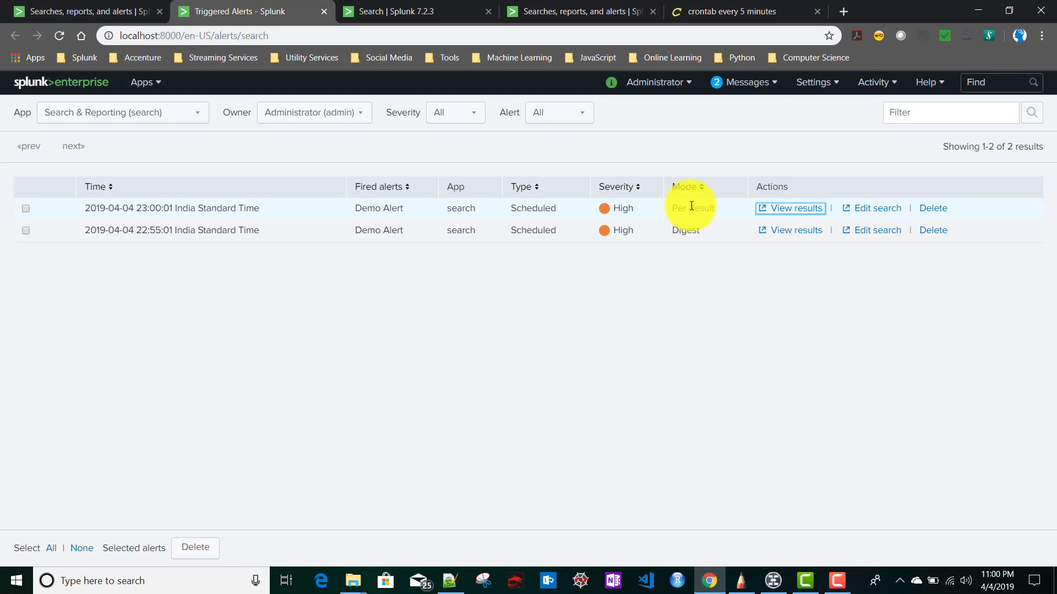
double_click(684, 230)
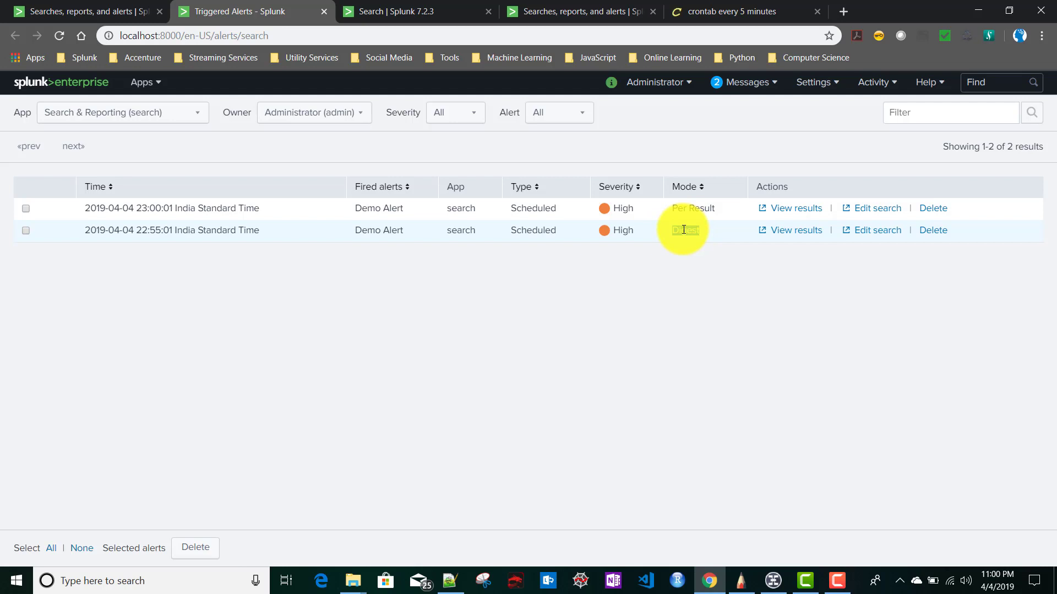
triple_click(694, 208)
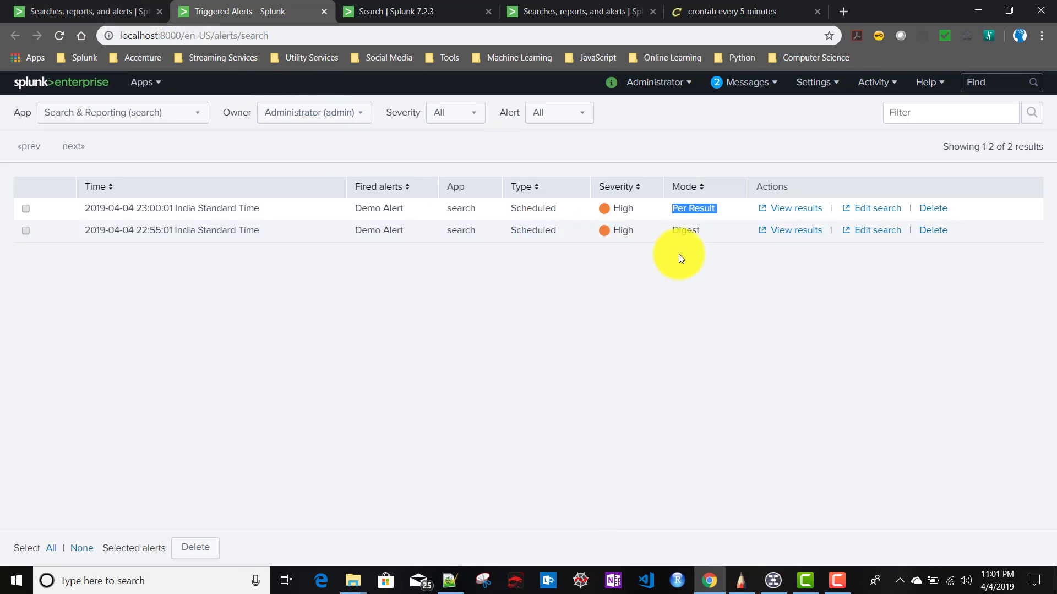
double_click(685, 230)
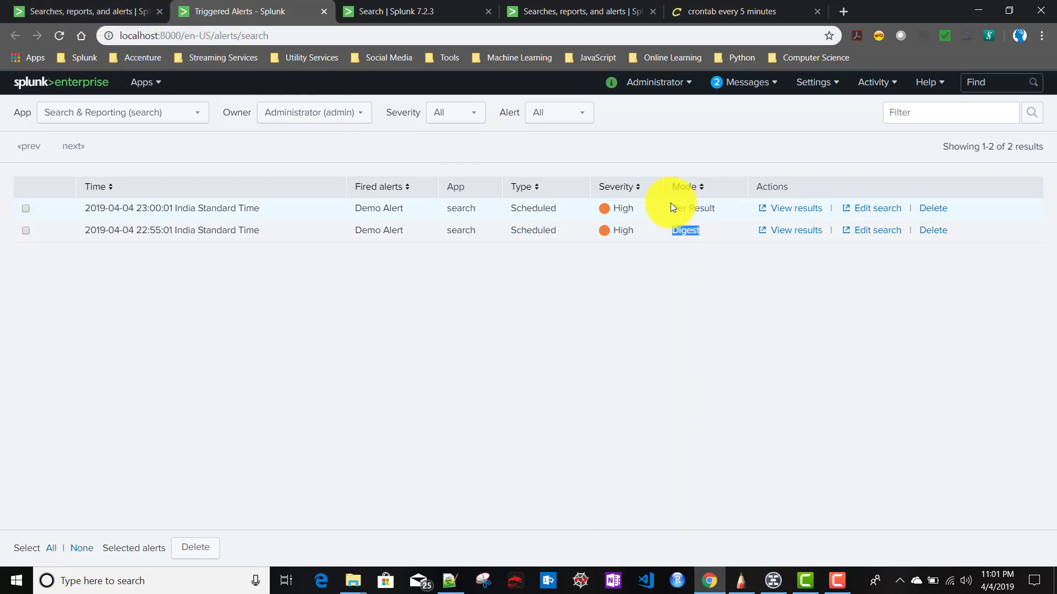
Review Demo Alert's trigger conditions and actions from the Searches, Reports, and Alerts list, and close its edit settings without saving
left_click(71, 13)
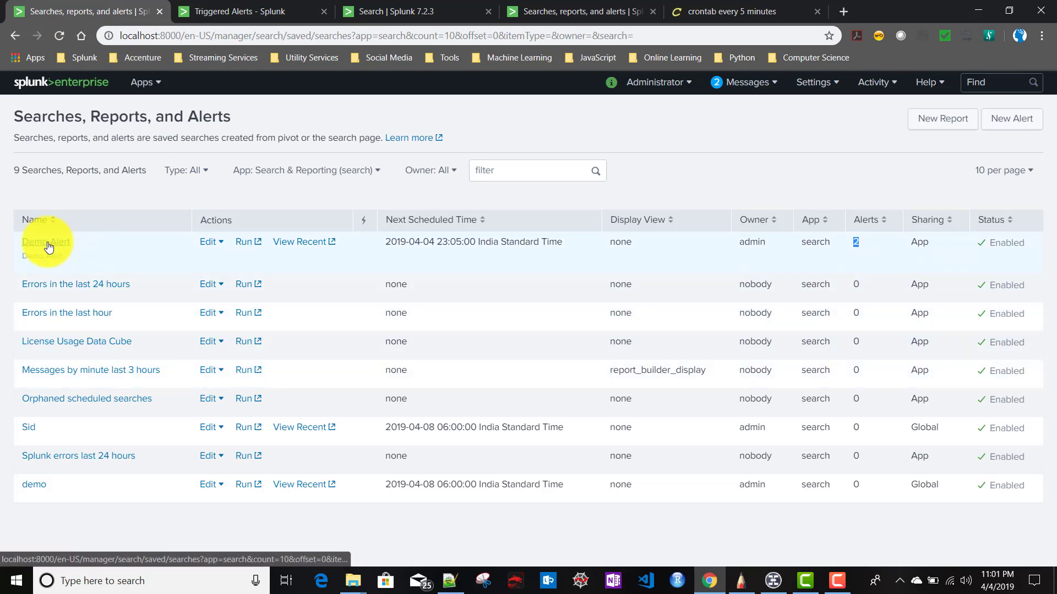
left_click(47, 244)
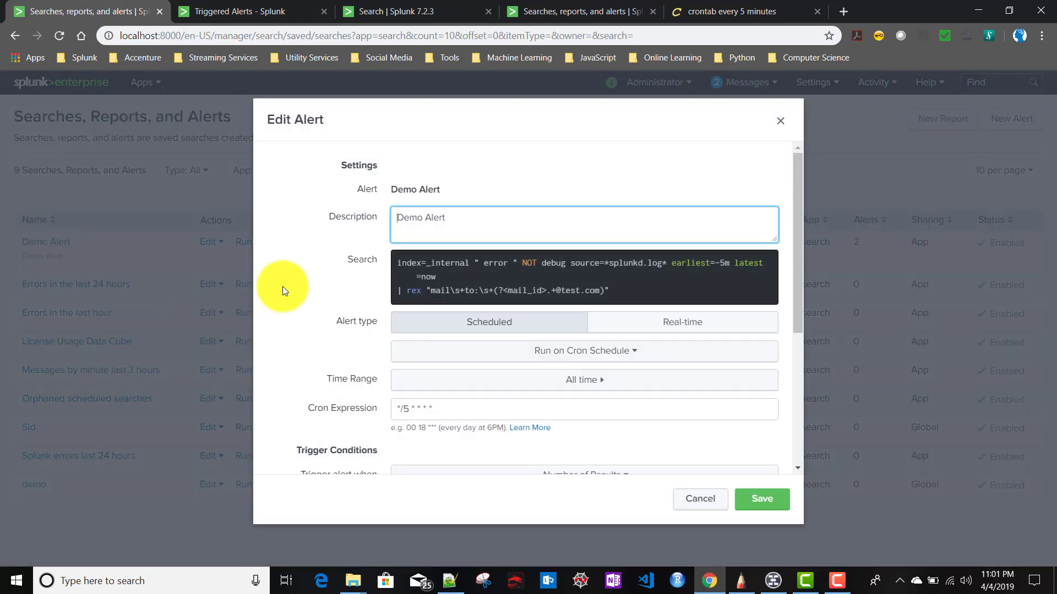
scroll(282, 286, "down", 5)
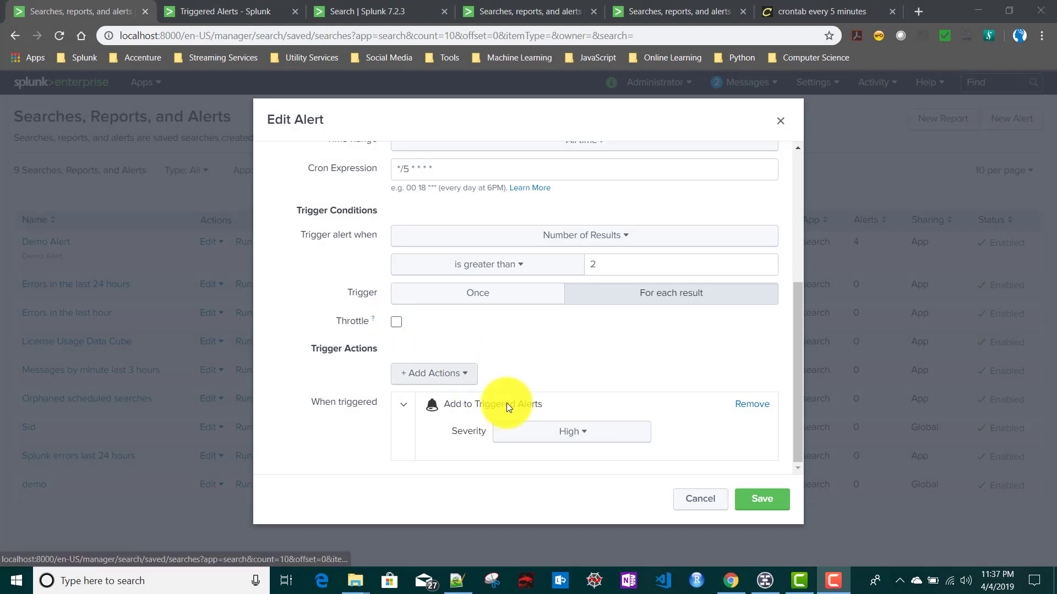
left_click(700, 502)
Disable Demo Alert in the Searches, Reports, and Alerts list and confirm deleting its trigger history
left_click(227, 245)
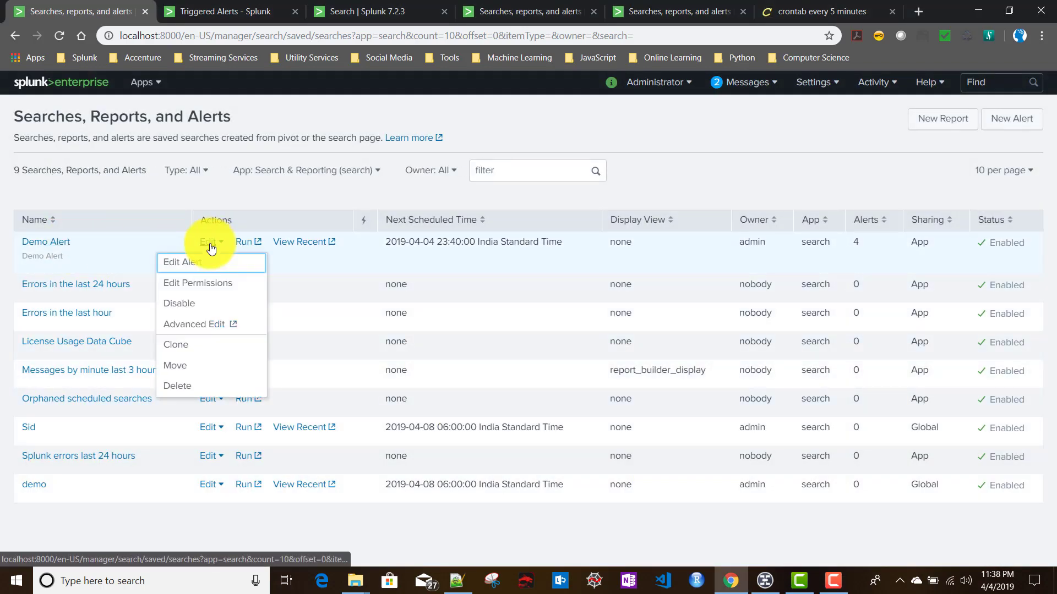
left_click(185, 303)
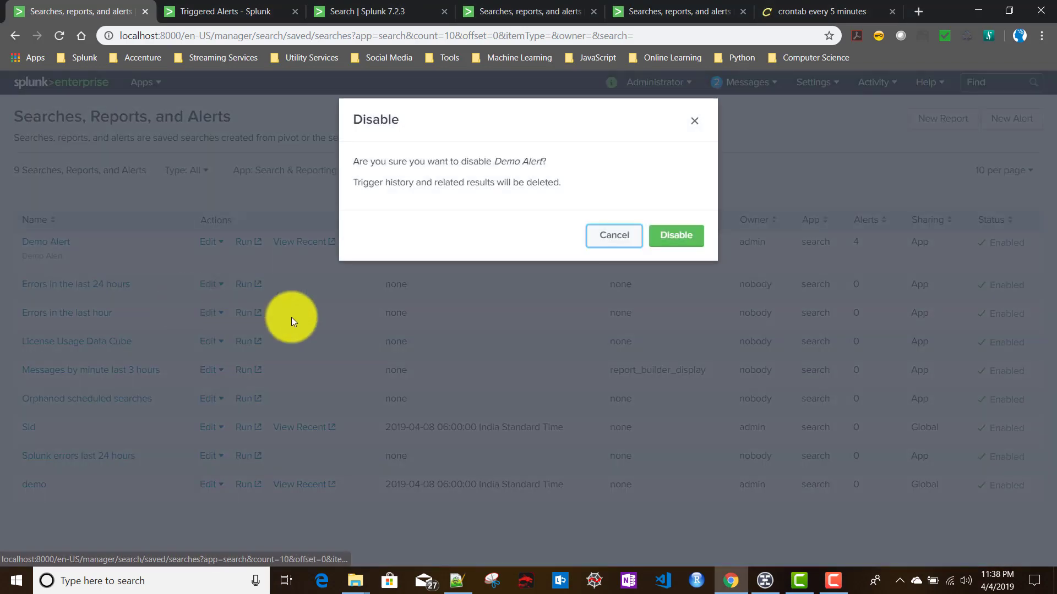
left_click(673, 237)
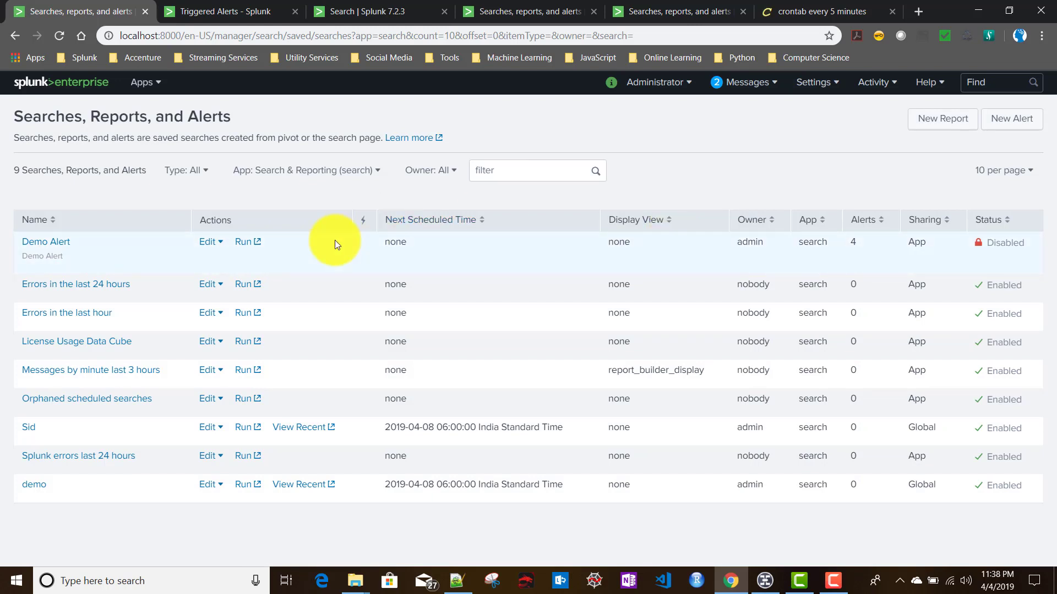
Open Demo Alert's edit settings and toggle Throttle among the trigger conditions, leaving it enabled
left_click(46, 246)
scroll(365, 385, "down", 3)
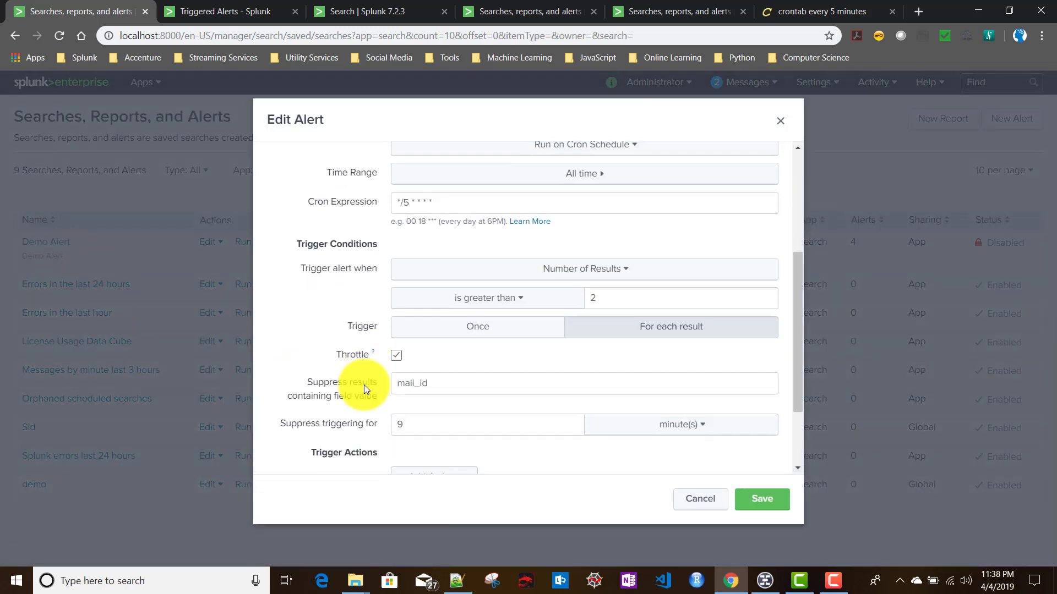
left_click(396, 355)
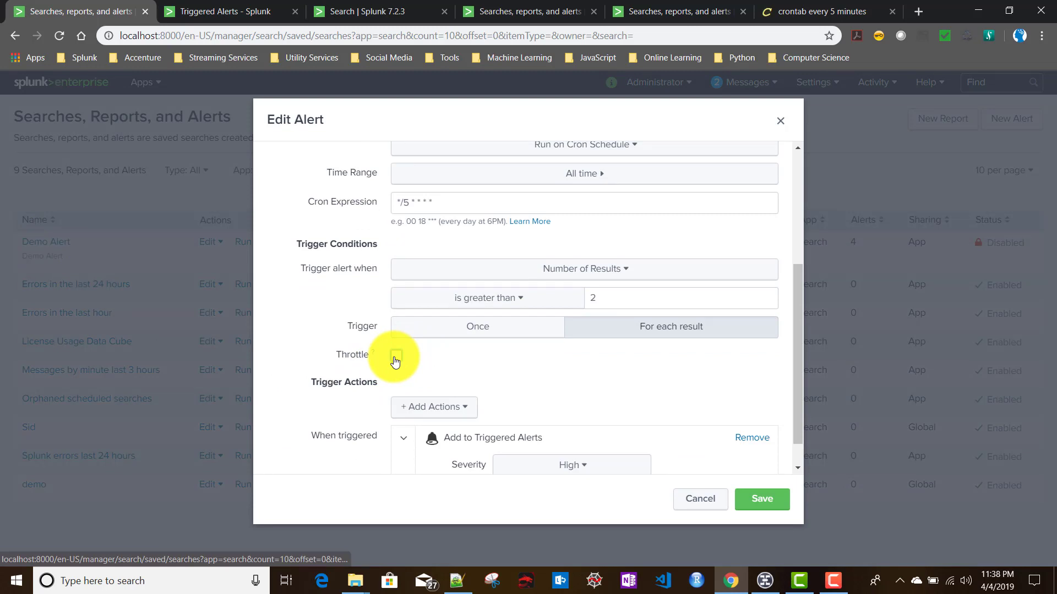
left_click(396, 357)
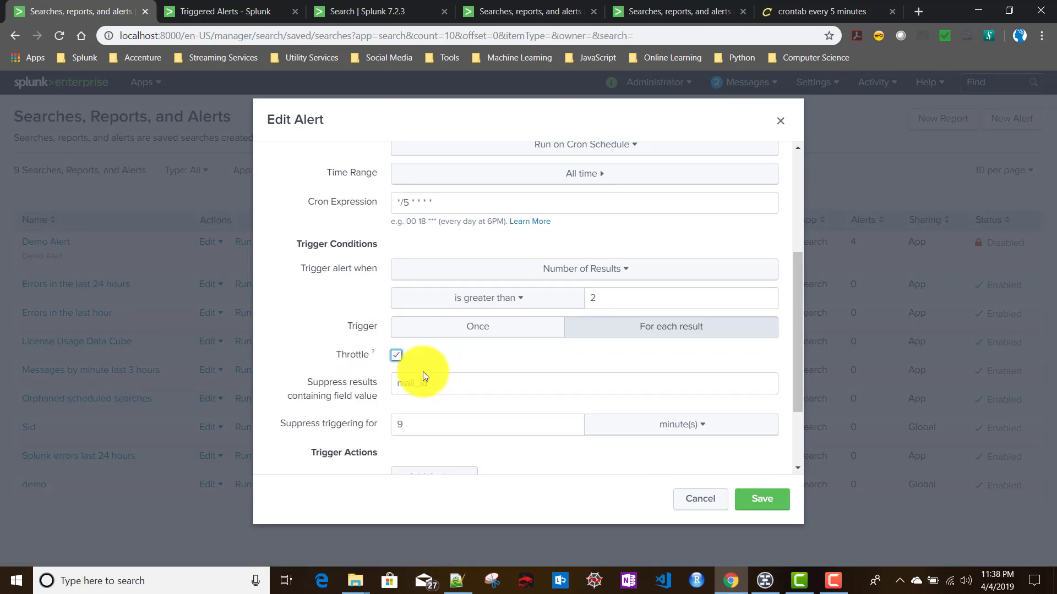
Check the values of the mail_id field in the search results, and return to Demo Alert's edit settings
left_click(517, 10)
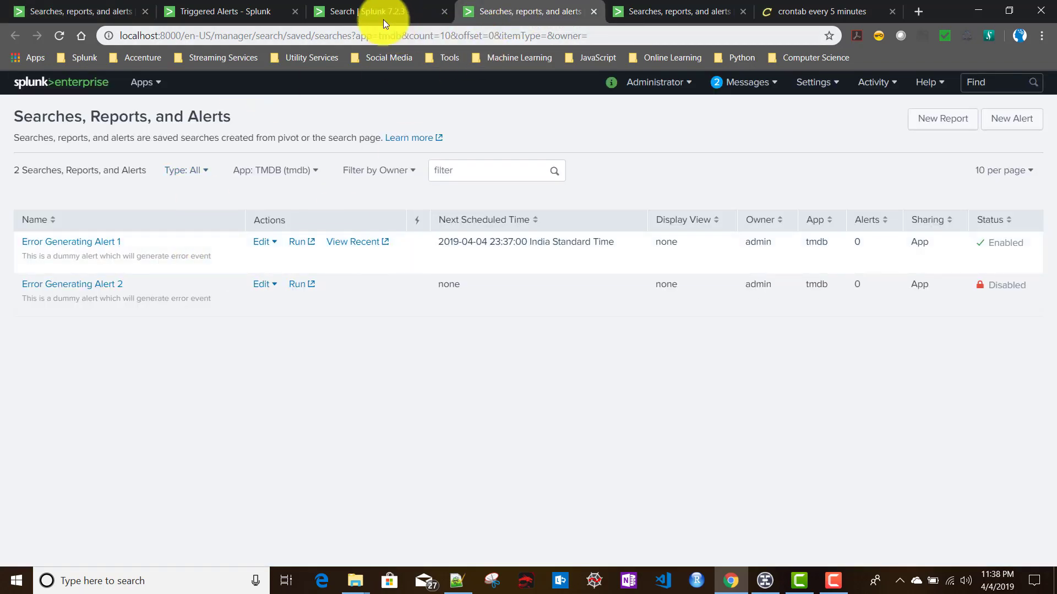
left_click(368, 10)
scroll(116, 401, "down", 2)
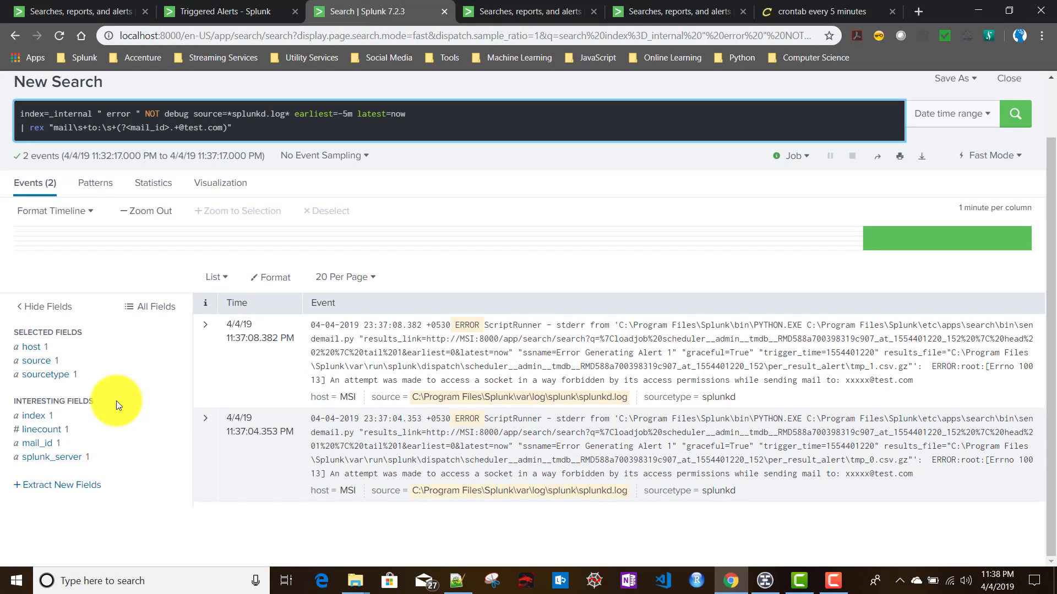
left_click(37, 443)
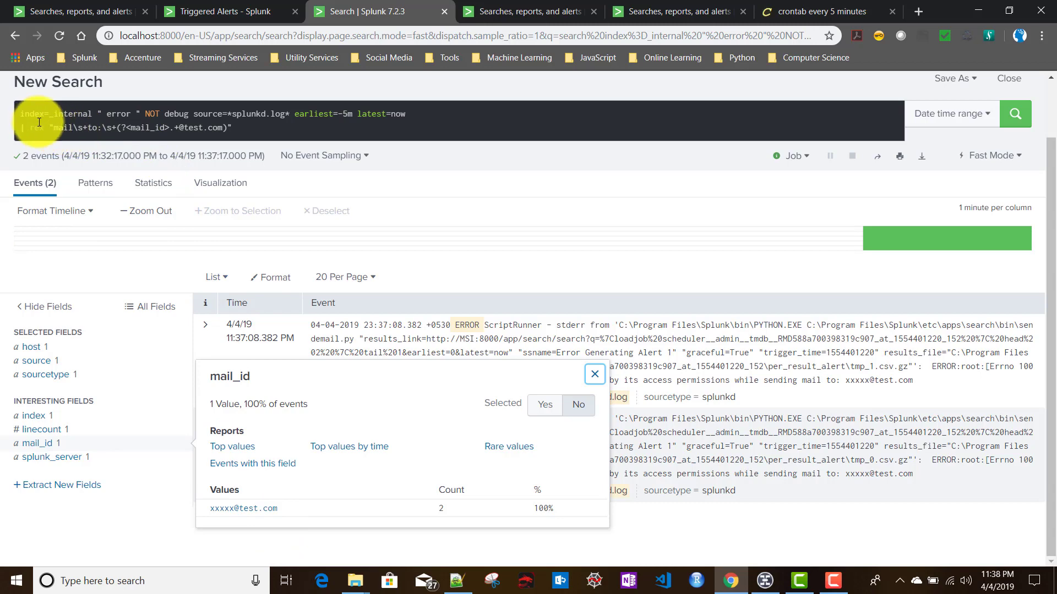
left_click(78, 11)
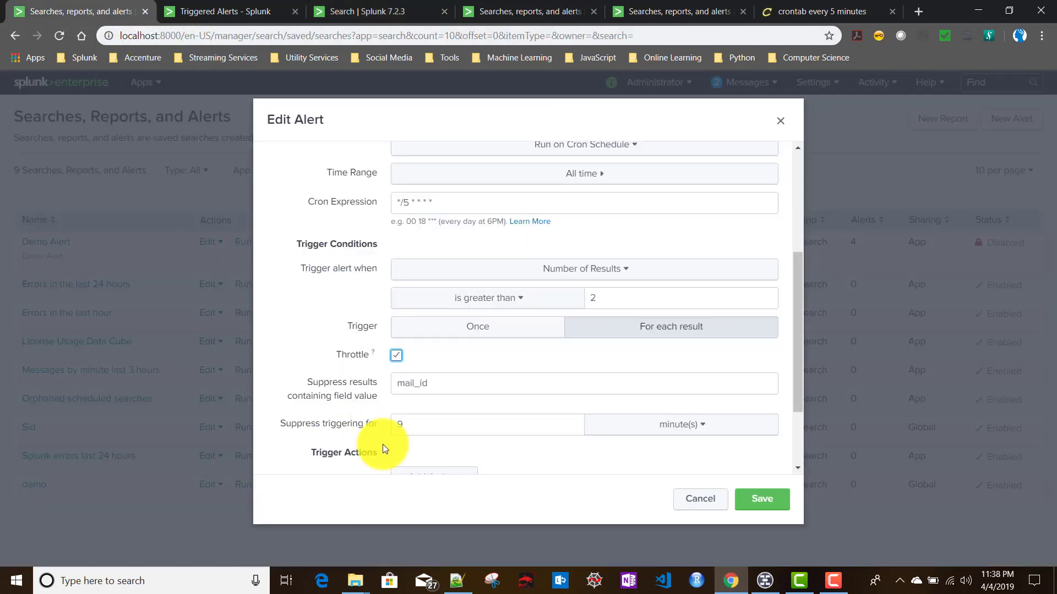
Clear the field name from Demo Alert's setting for suppressing results containing a field value
left_click(446, 376)
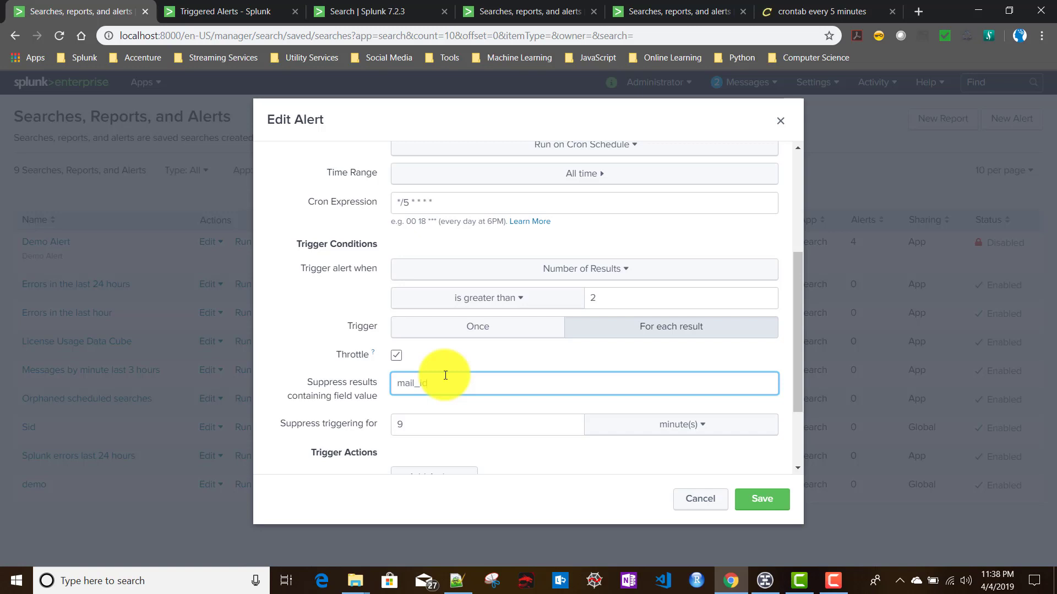
double_click(446, 375)
key("BackSpace")
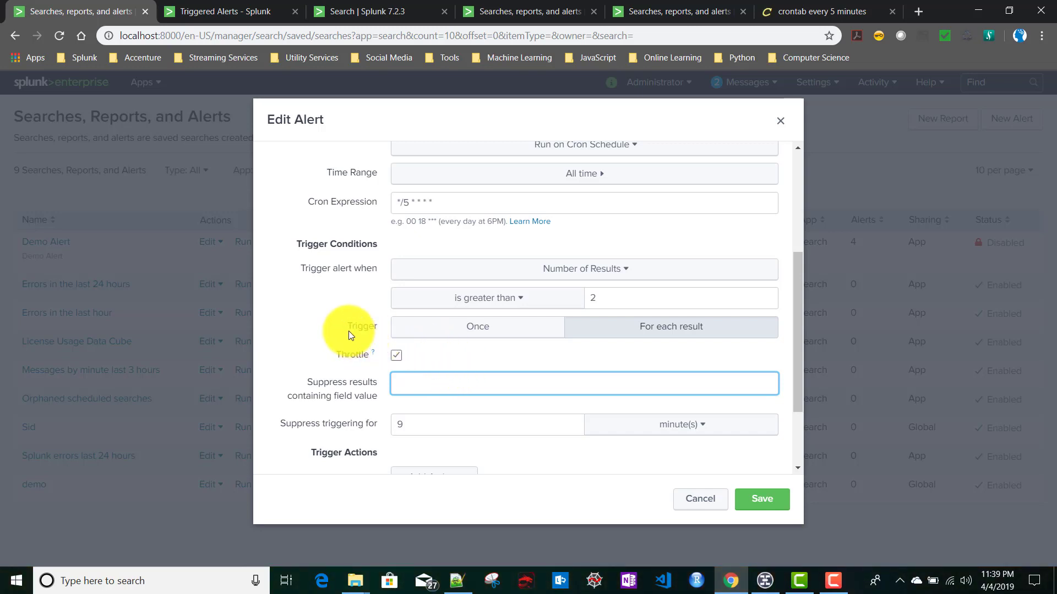
Compare the throttle suppression options for the Once and For each result triggers, ending with For each result selected
left_click(462, 337)
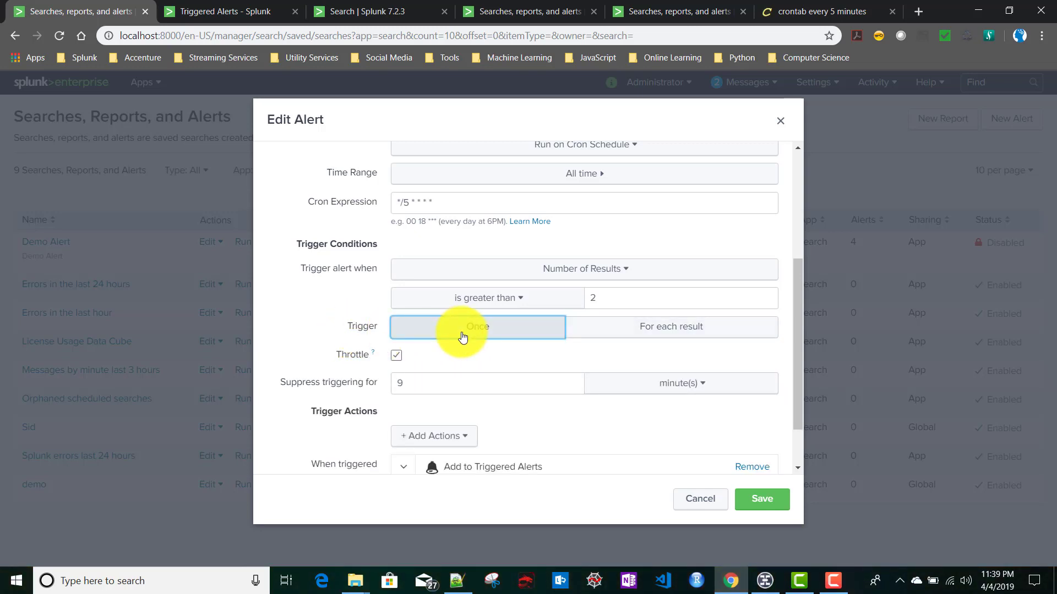
left_click(636, 329)
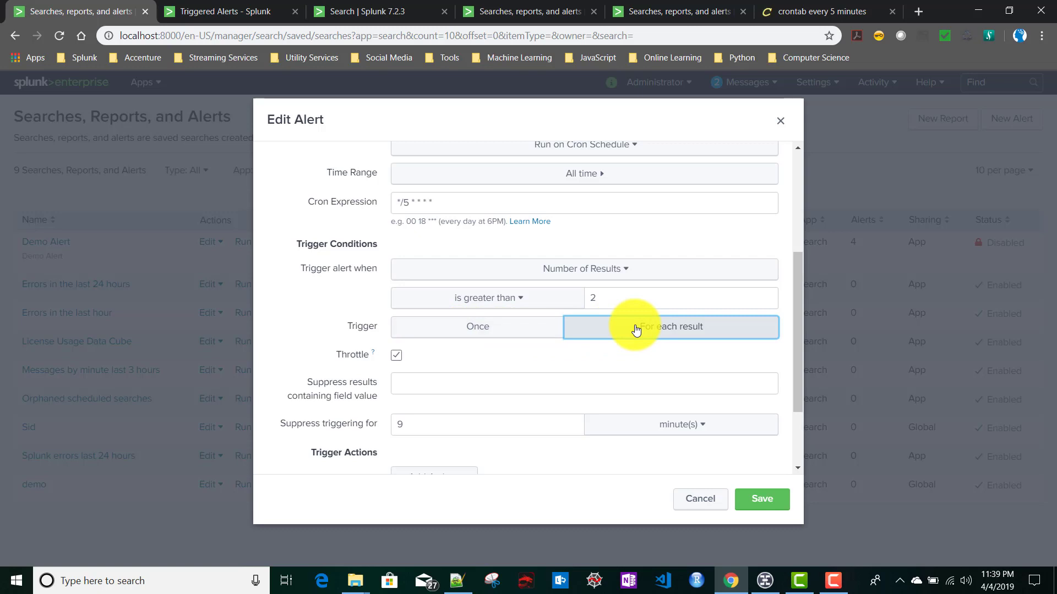
left_click(465, 337)
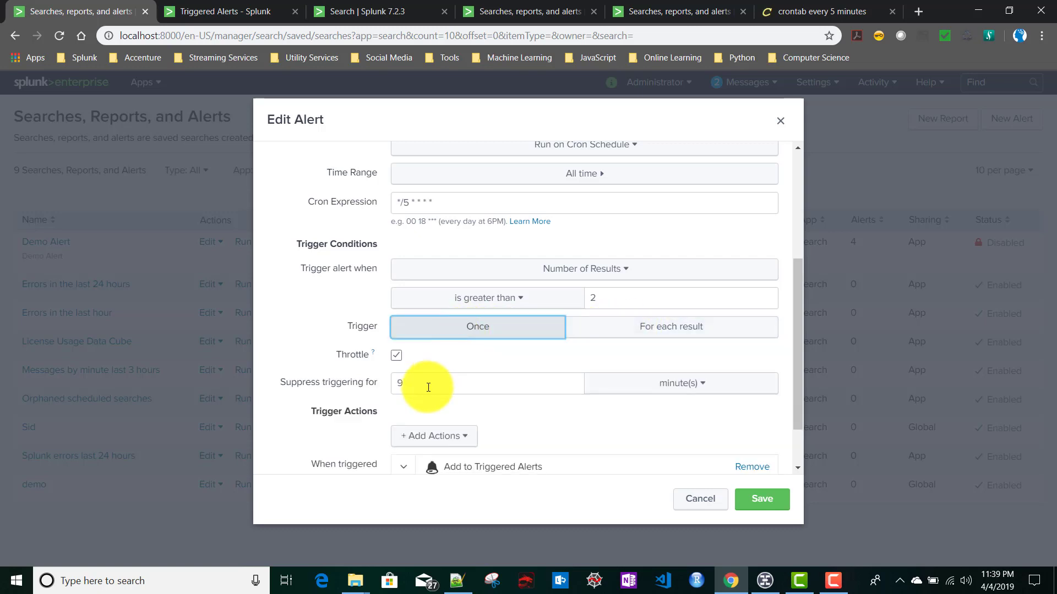
left_click_drag(424, 384, 388, 384)
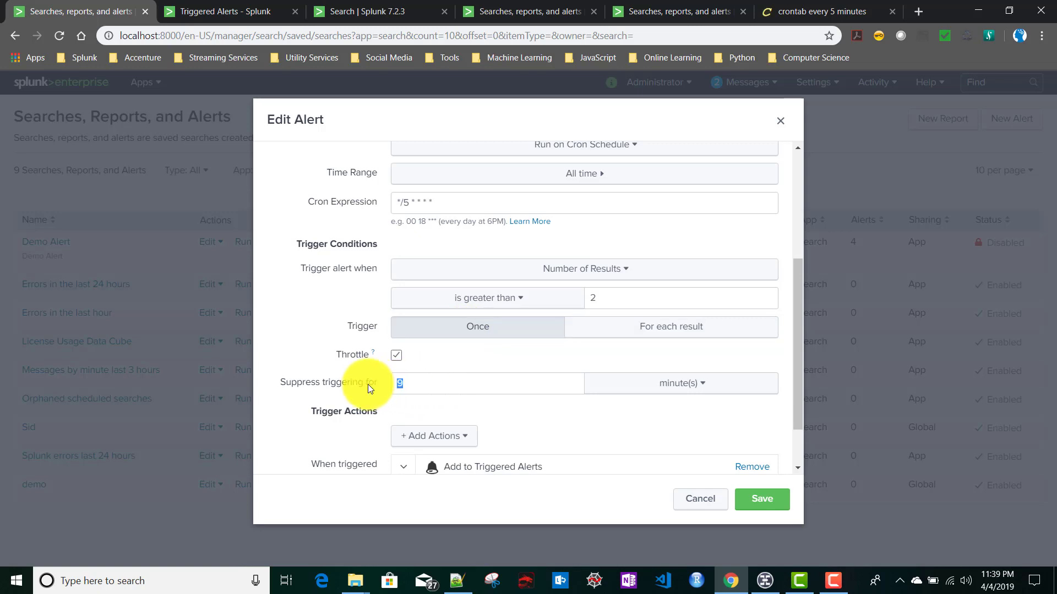
left_click(368, 385)
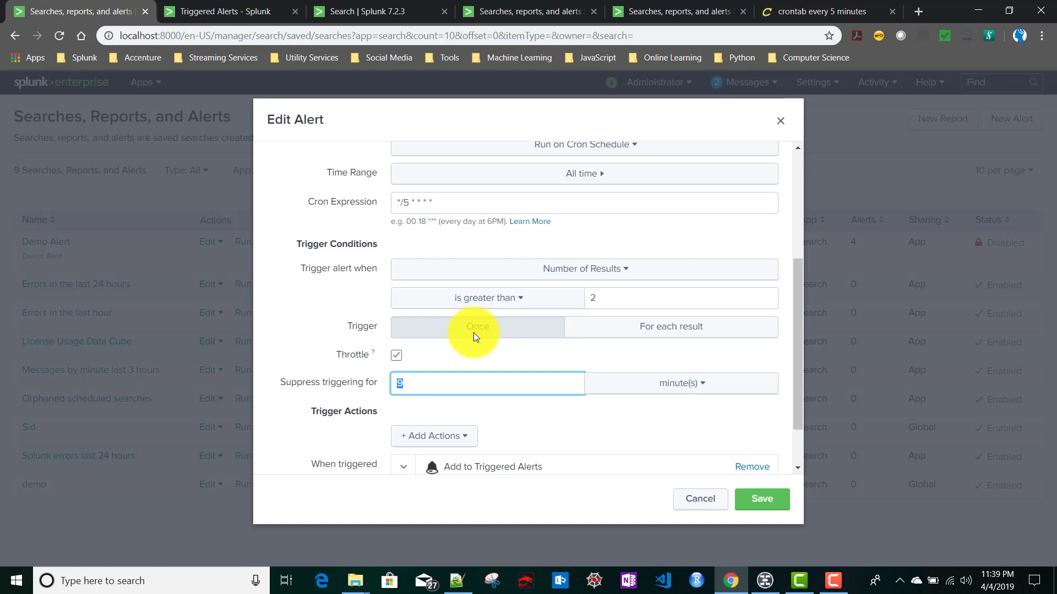
left_click(694, 333)
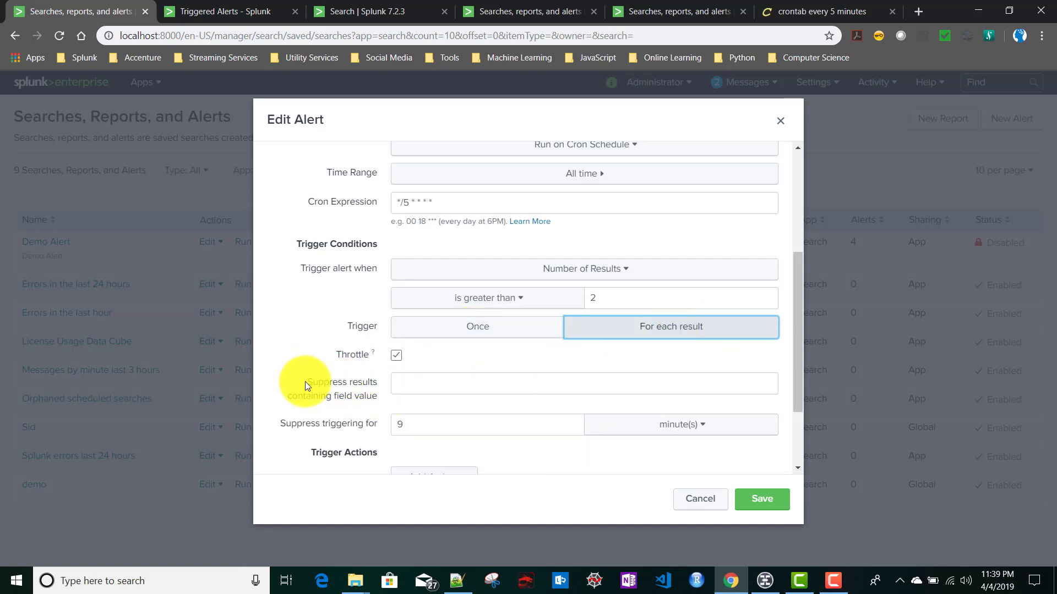
left_click_drag(347, 384, 371, 400)
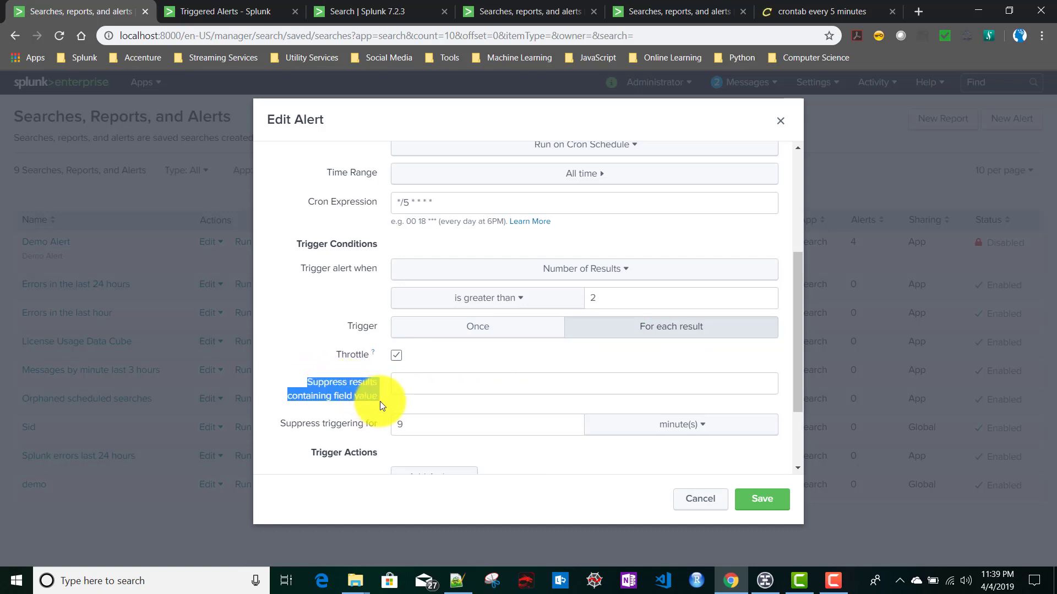
Review the alert's trigger conditions, throttle settings and trigger actions
left_click(440, 379)
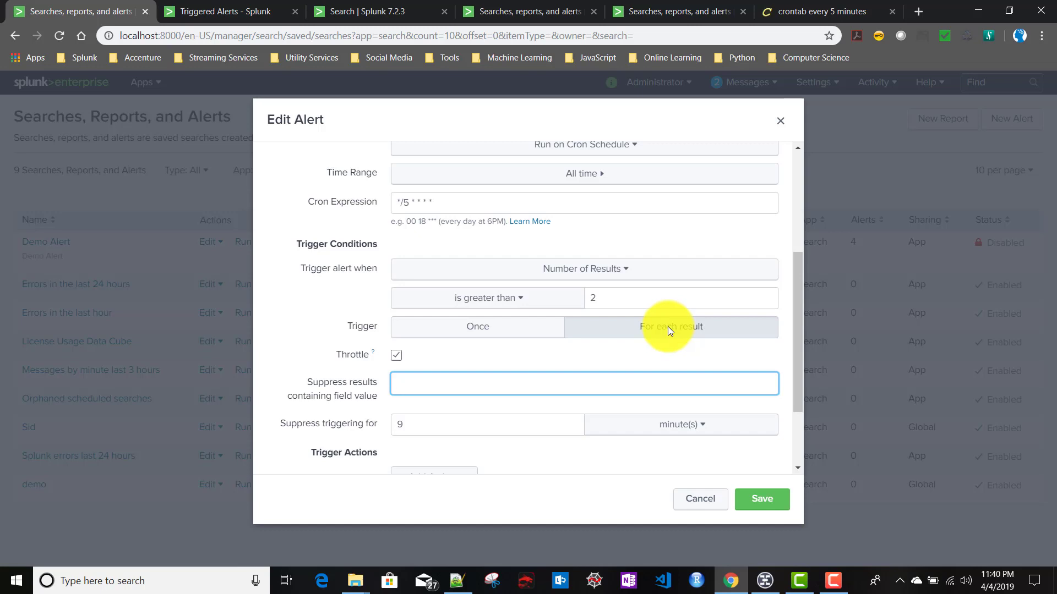
scroll(668, 326, "down", 2)
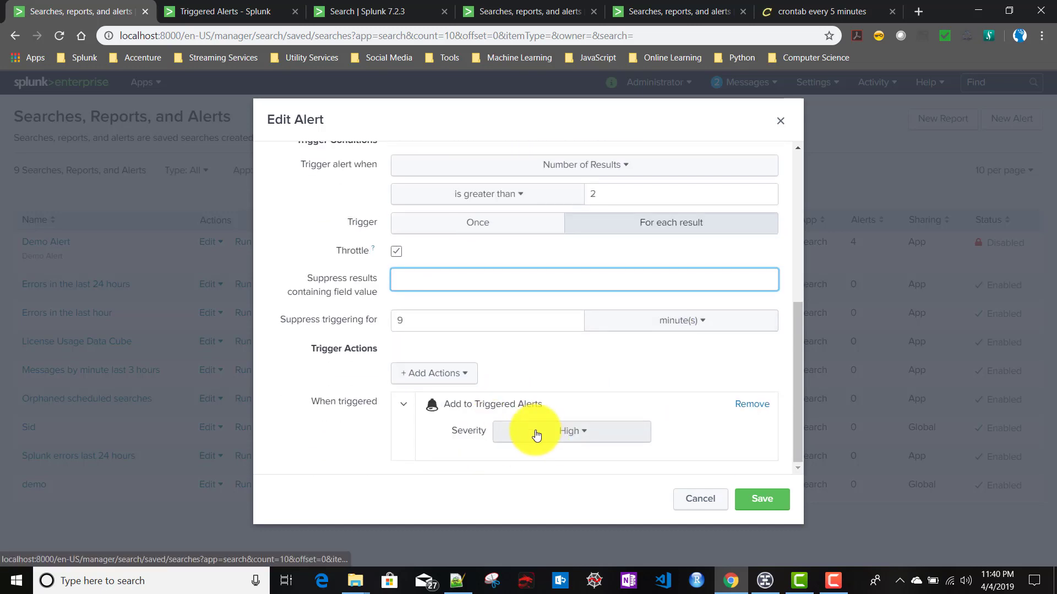
scroll(503, 416, "up", 3)
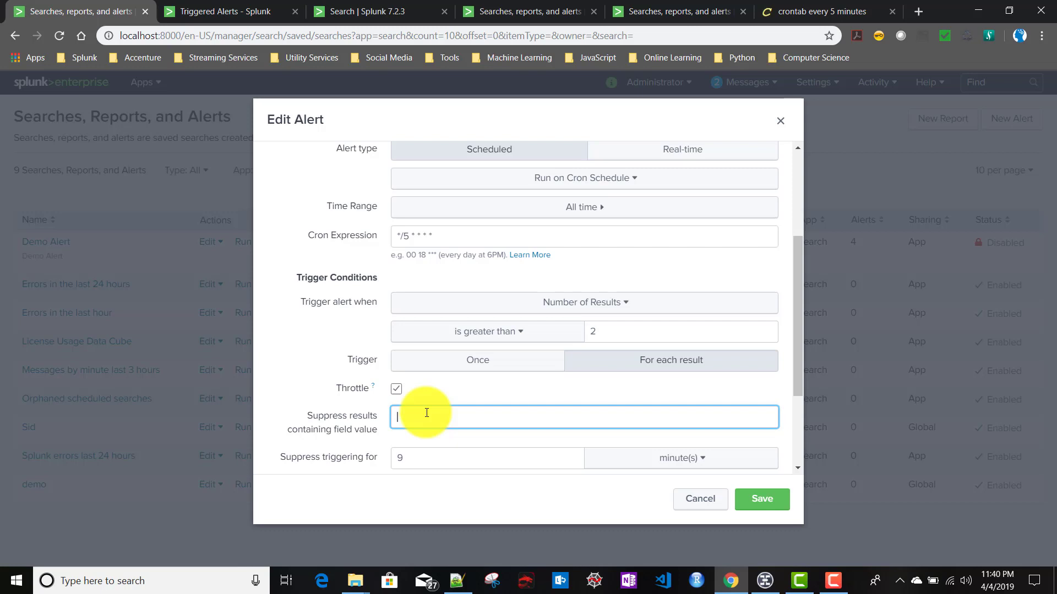
scroll(426, 413, "down", 1)
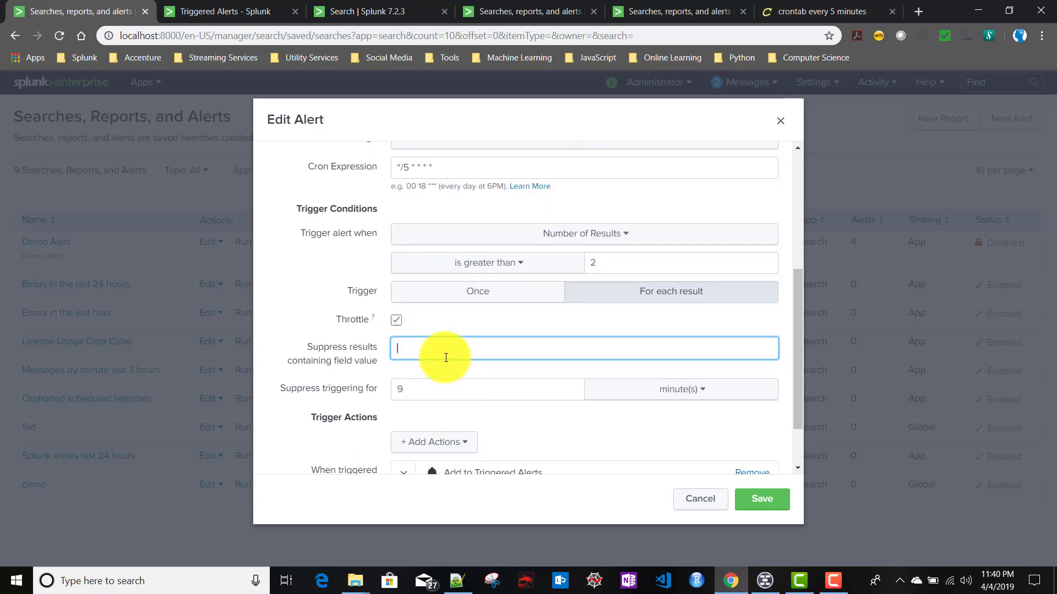
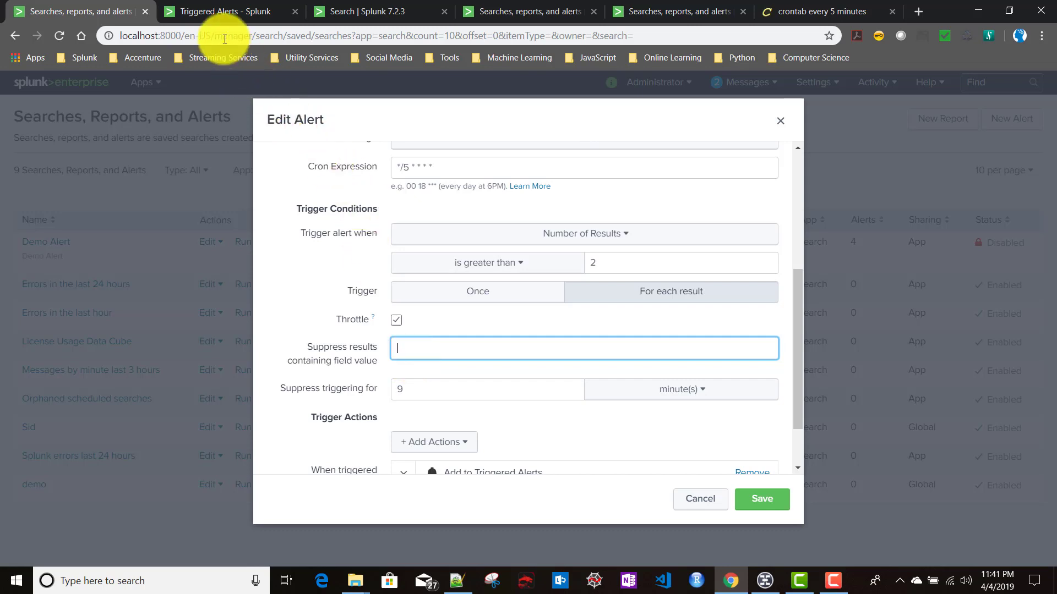
Rerun the splunkd.log error search for the last five minutes and inspect the values of the mail_id field
left_click(218, 8)
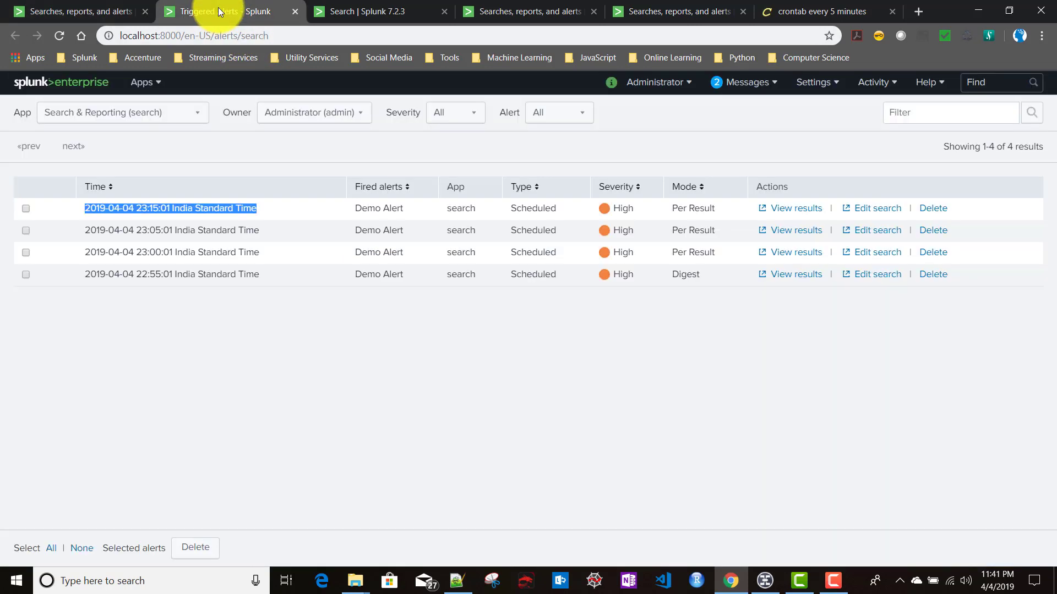
left_click(87, 11)
left_click(345, 19)
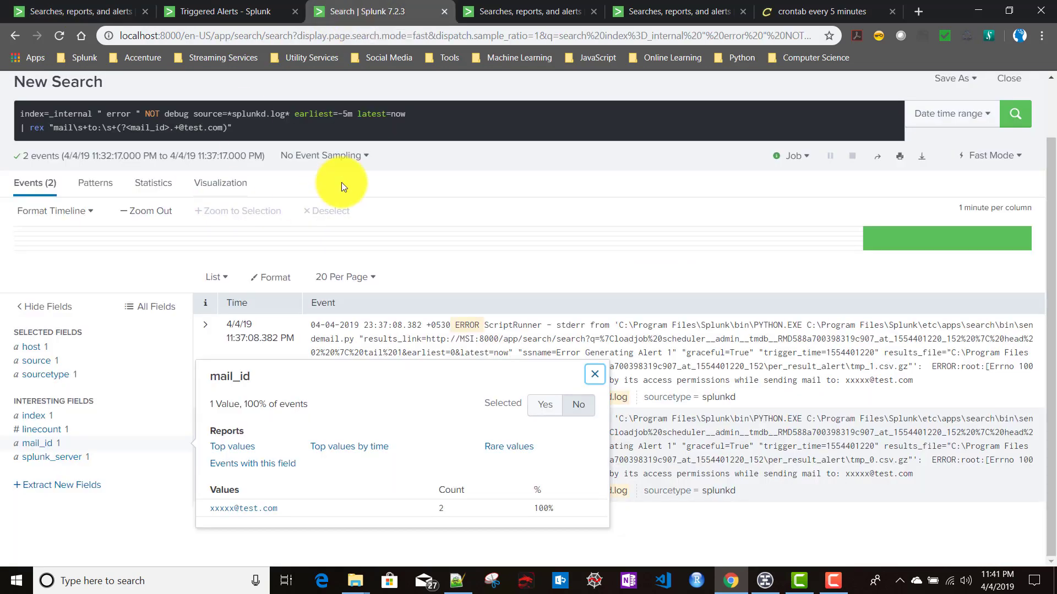
left_click(1015, 113)
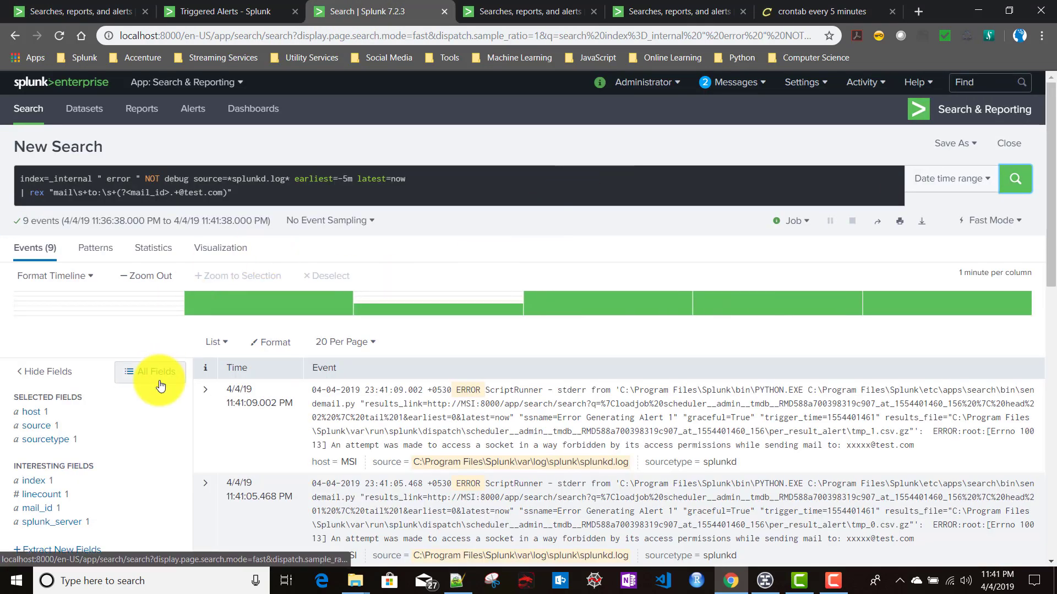
scroll(153, 382, "down", 3)
left_click(48, 378)
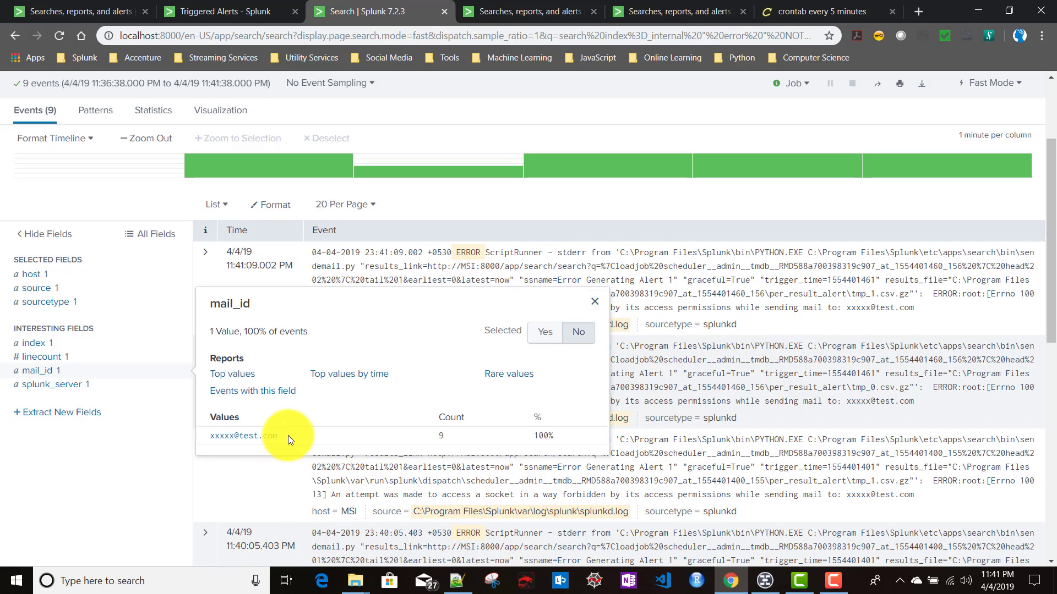
left_click_drag(282, 436, 207, 436)
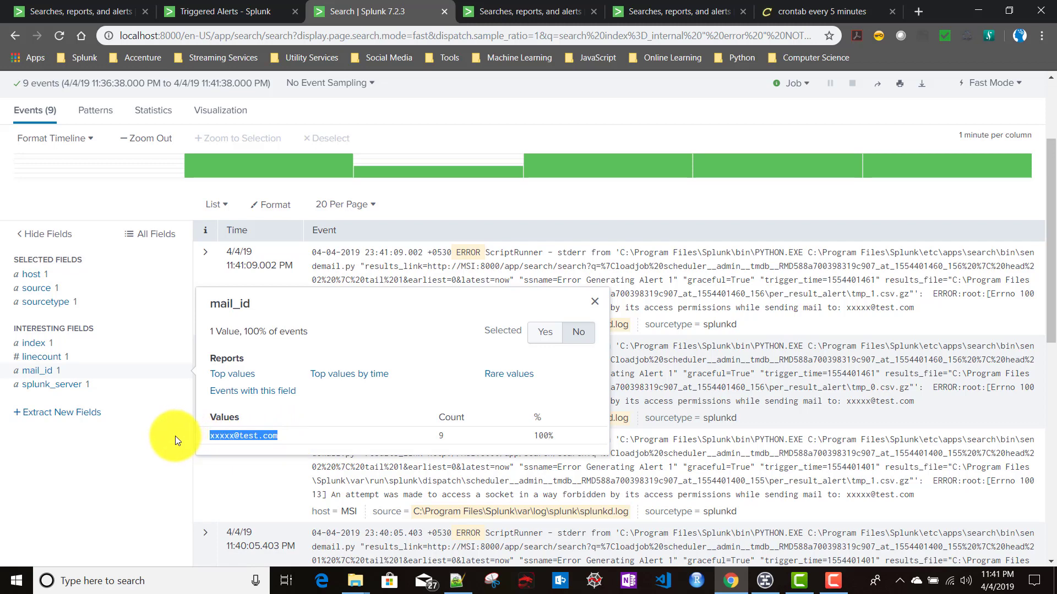
Copy the field name mail_id from the search query into the alert's setting for suppressing results containing a field value
left_click(88, 21)
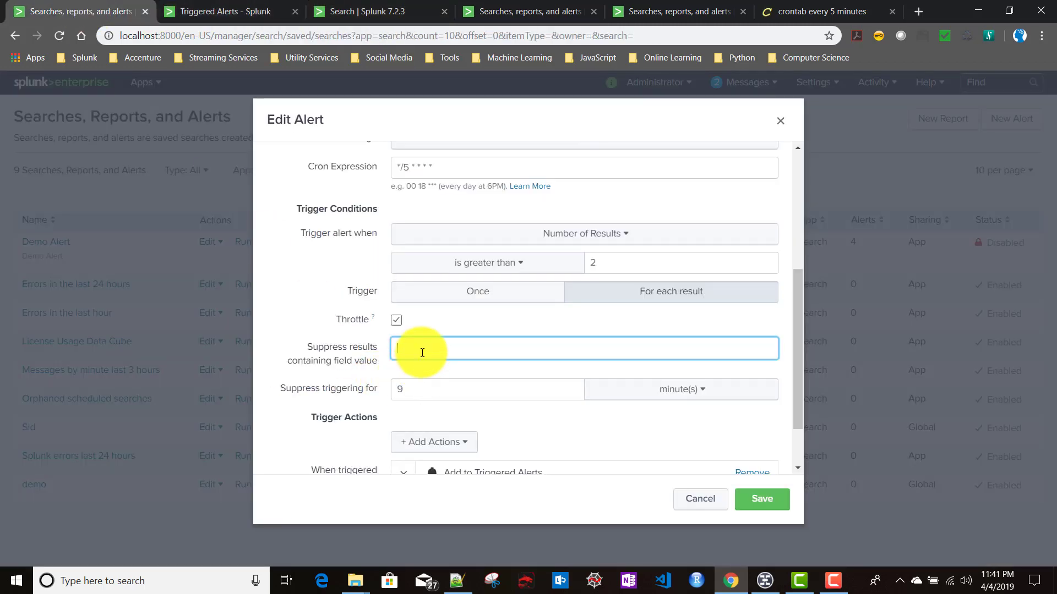
left_click(377, 12)
scroll(166, 247, "up", 3)
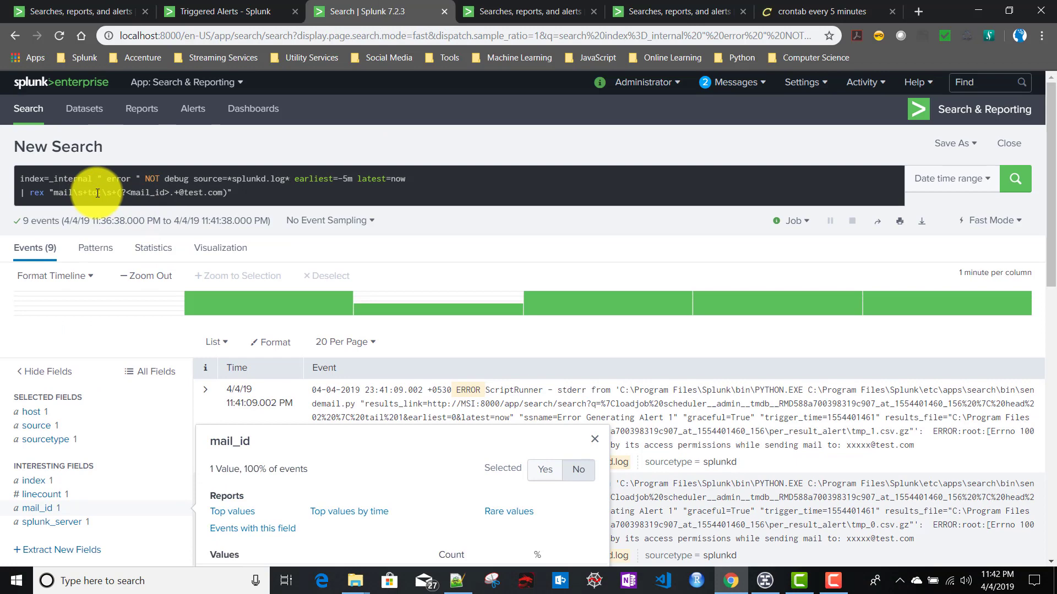
double_click(147, 192)
key("ctrl+c")
left_click(68, 7)
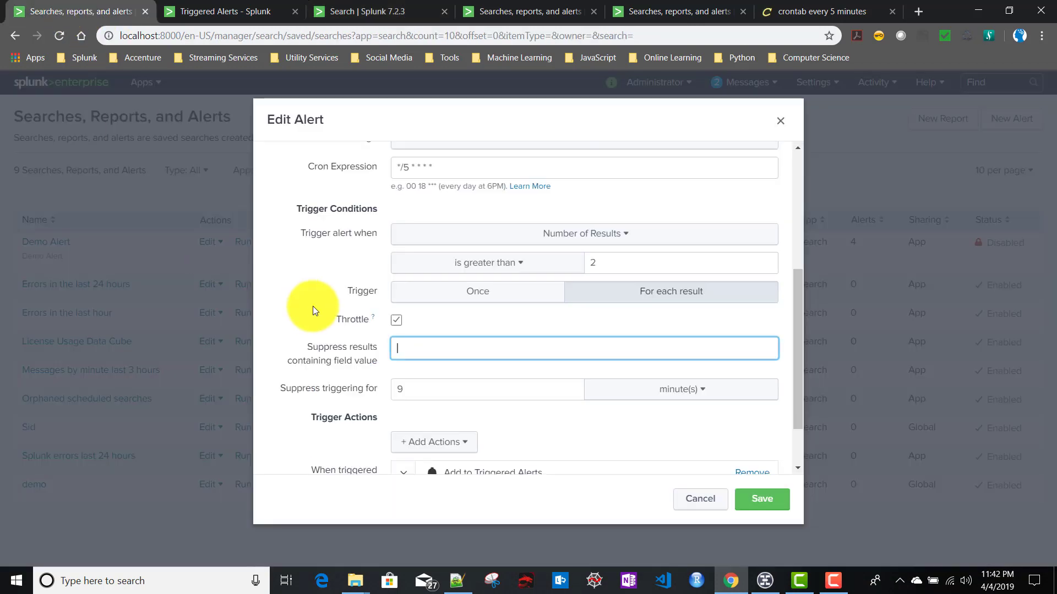
left_click(410, 347)
key("ctrl+v")
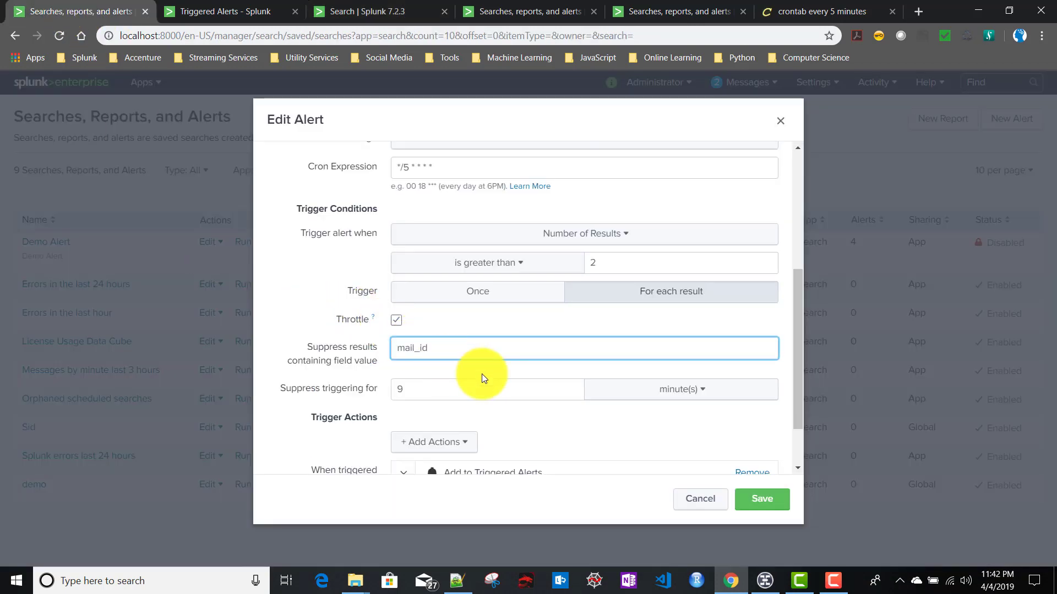
Check the Demo Alert's settings from search to trigger actions and save the alert
double_click(417, 346)
scroll(490, 354, "down", 1)
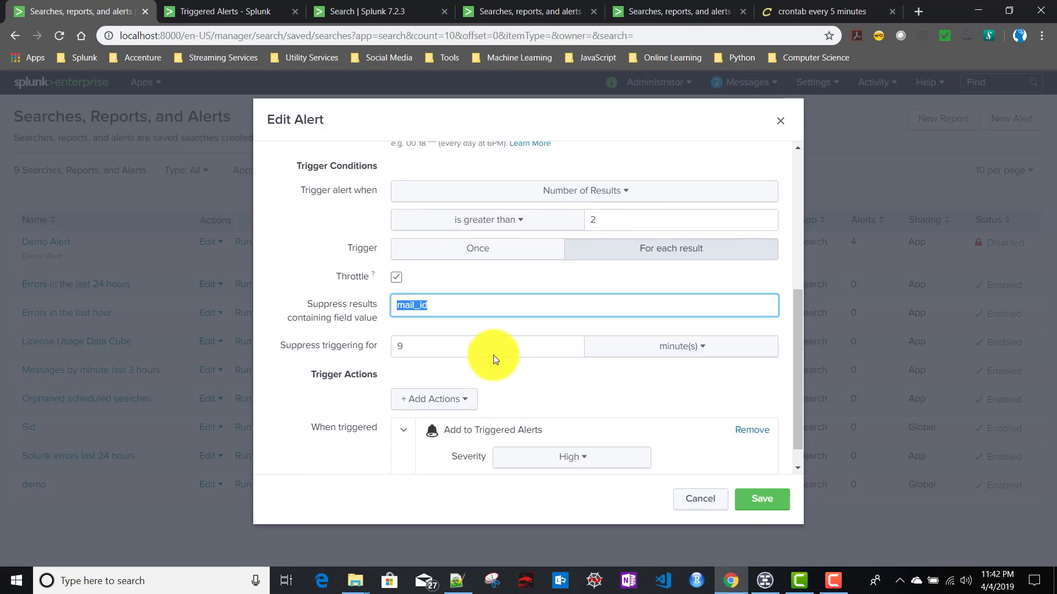
scroll(493, 355, "up", 5)
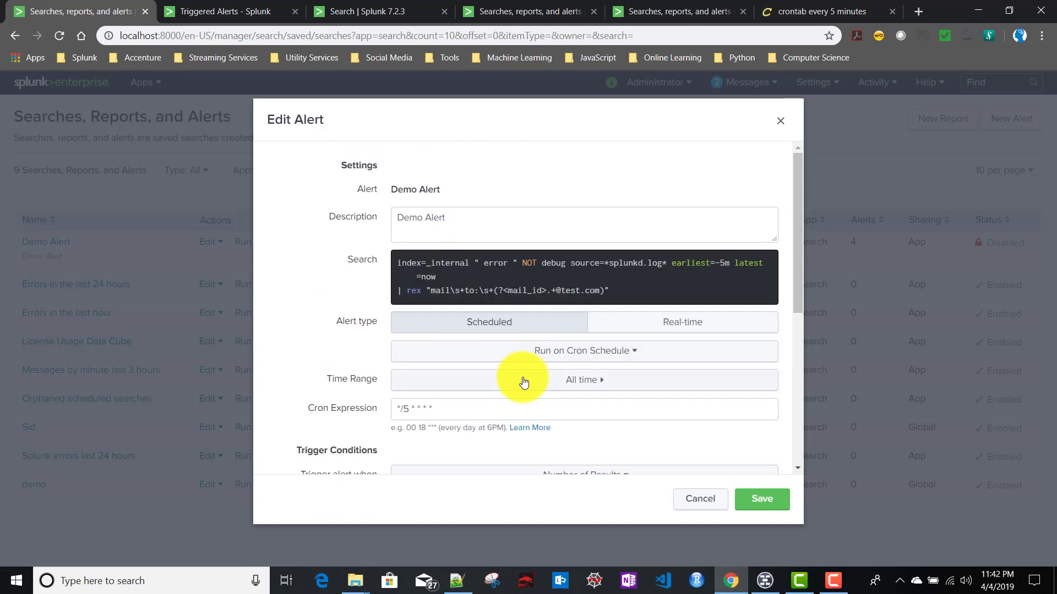
scroll(524, 383, "down", 5)
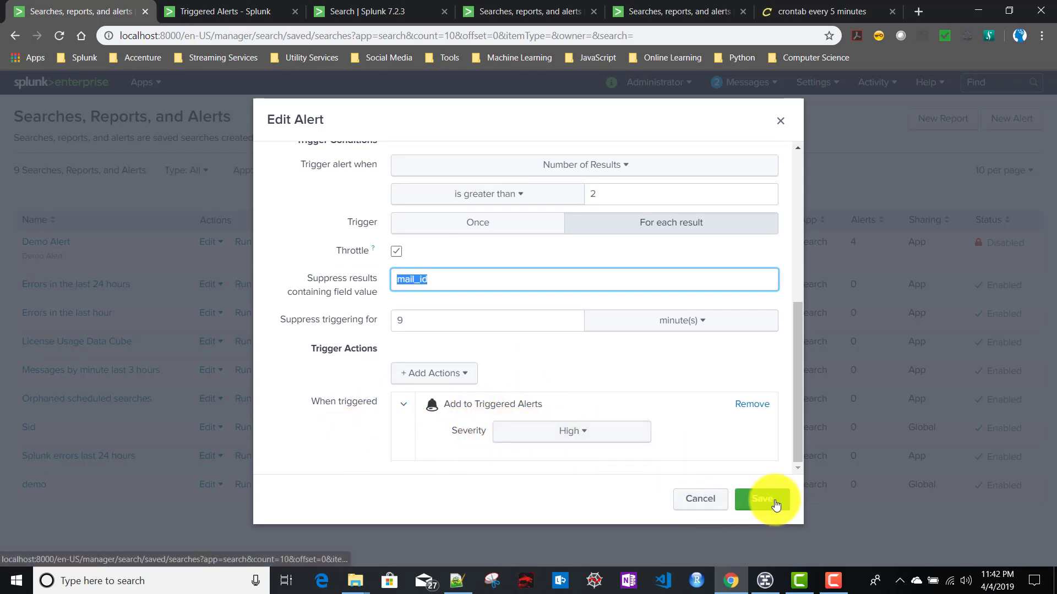
left_click(776, 506)
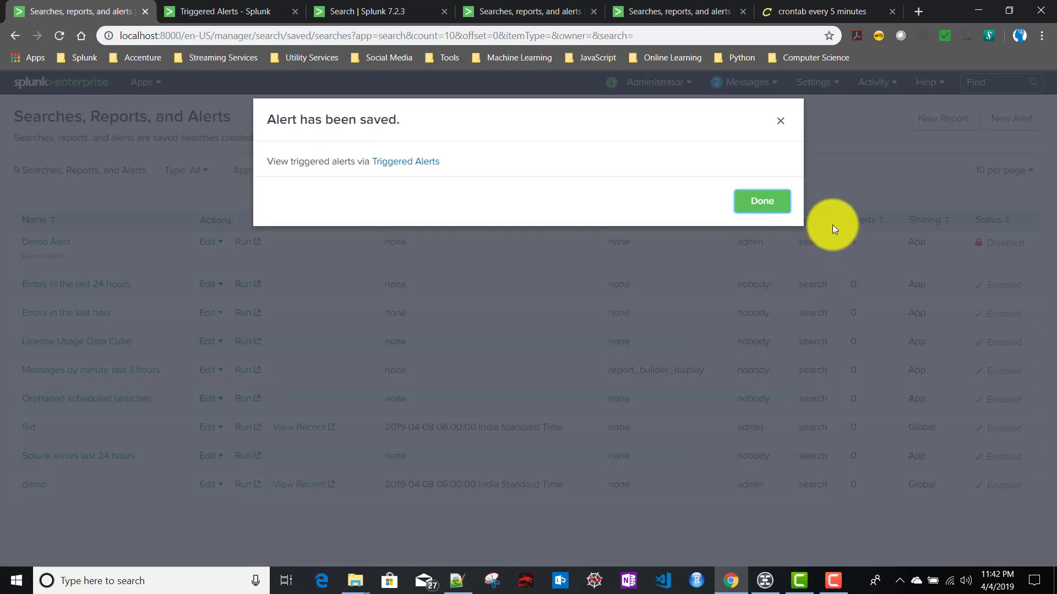
left_click(763, 202)
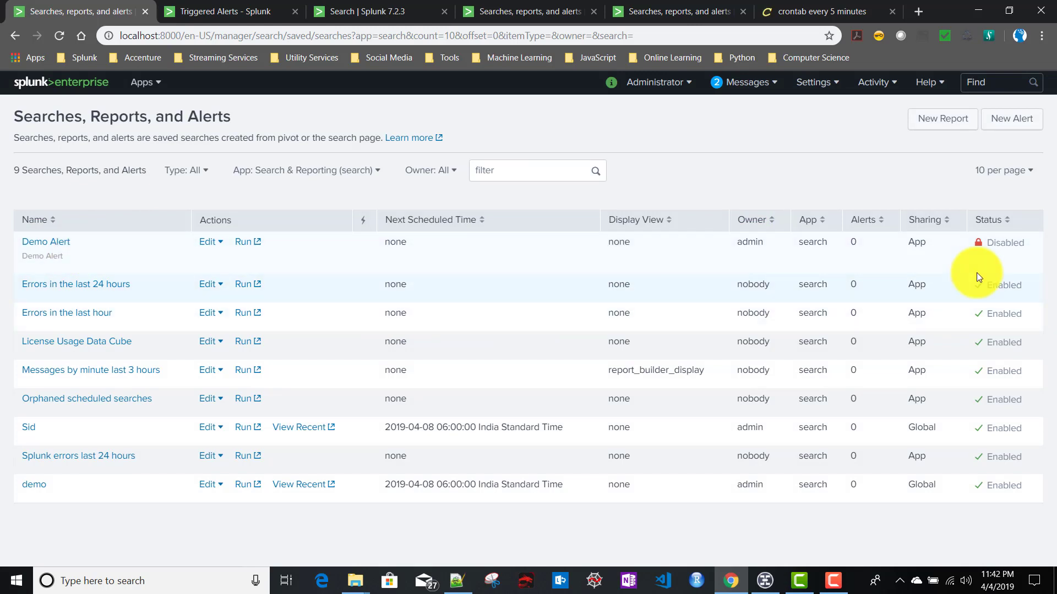
Enable the Demo Alert and confirm it
left_click(219, 243)
left_click(185, 310)
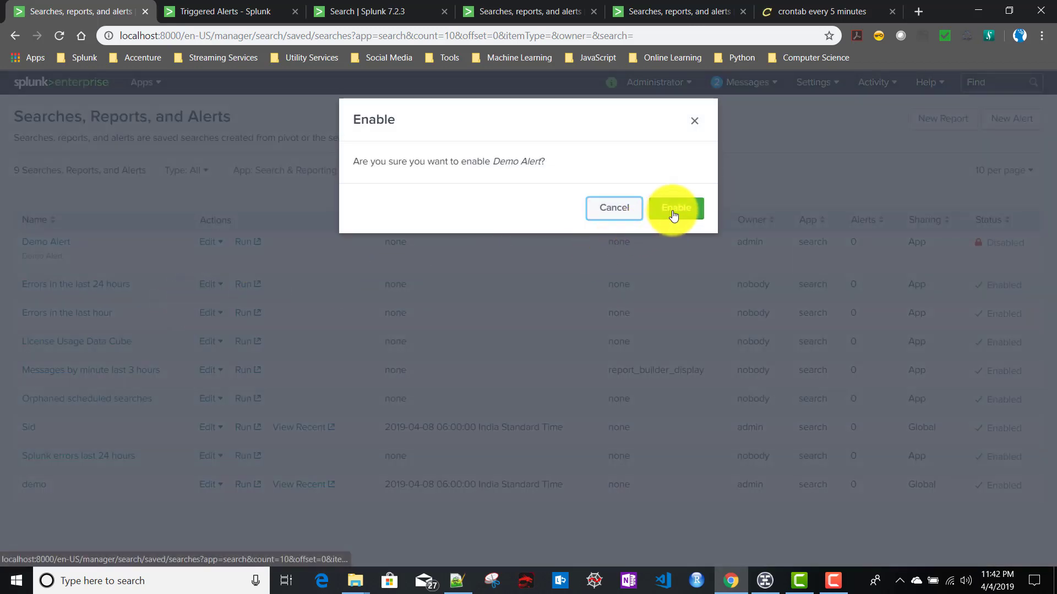
left_click(673, 214)
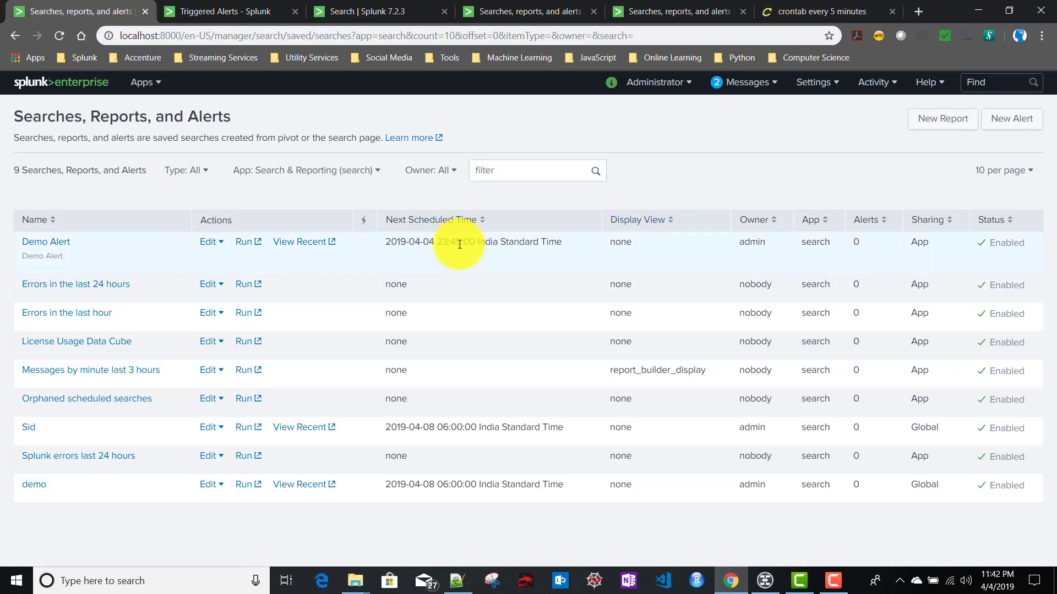
Compare the Demo Alert's next scheduled time with the current system clock
left_click_drag(436, 243, 461, 240)
left_click(456, 240)
left_click(998, 581)
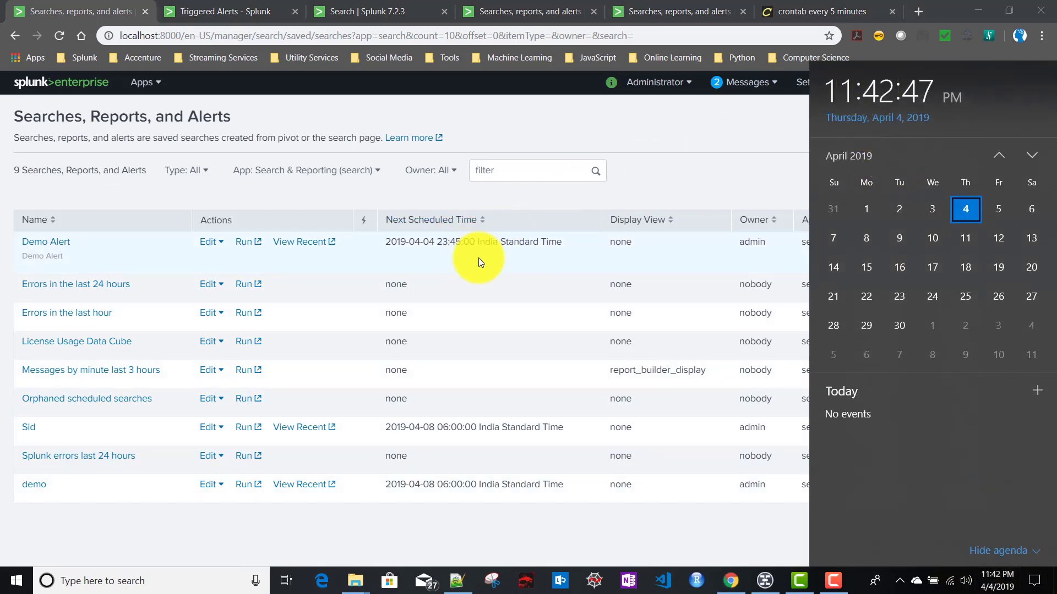
left_click(451, 244)
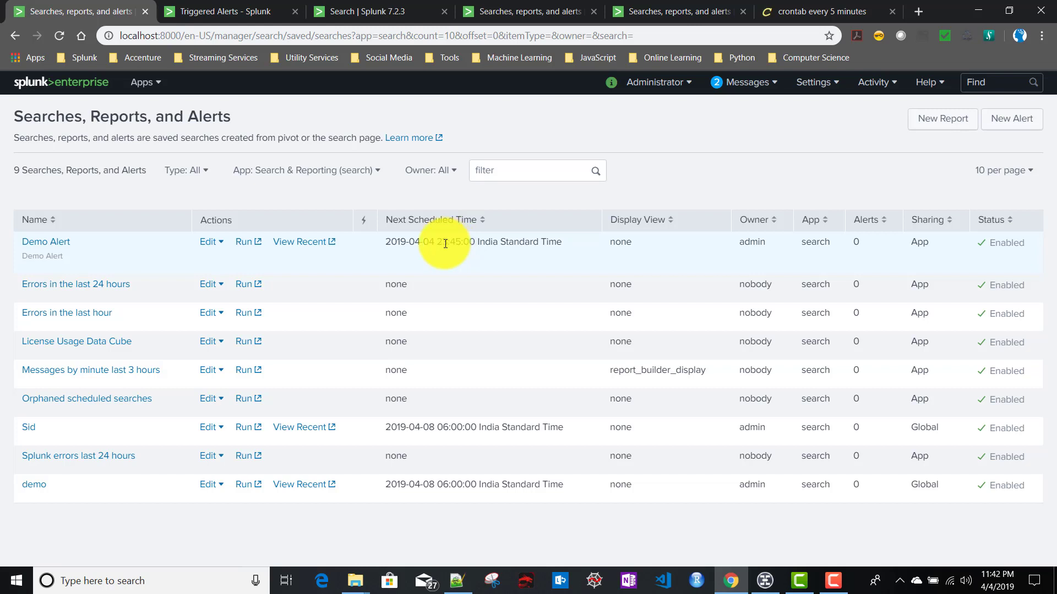
left_click_drag(436, 242, 463, 238)
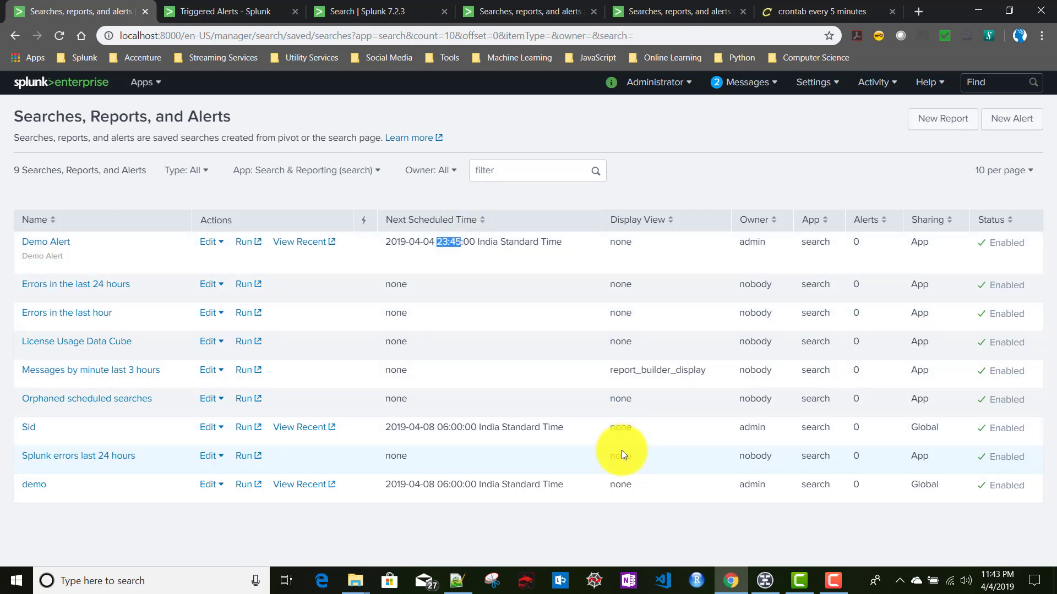
Open Paint and draw a black horizontal timeline about 1534 px long across the canvas
key("super+r")
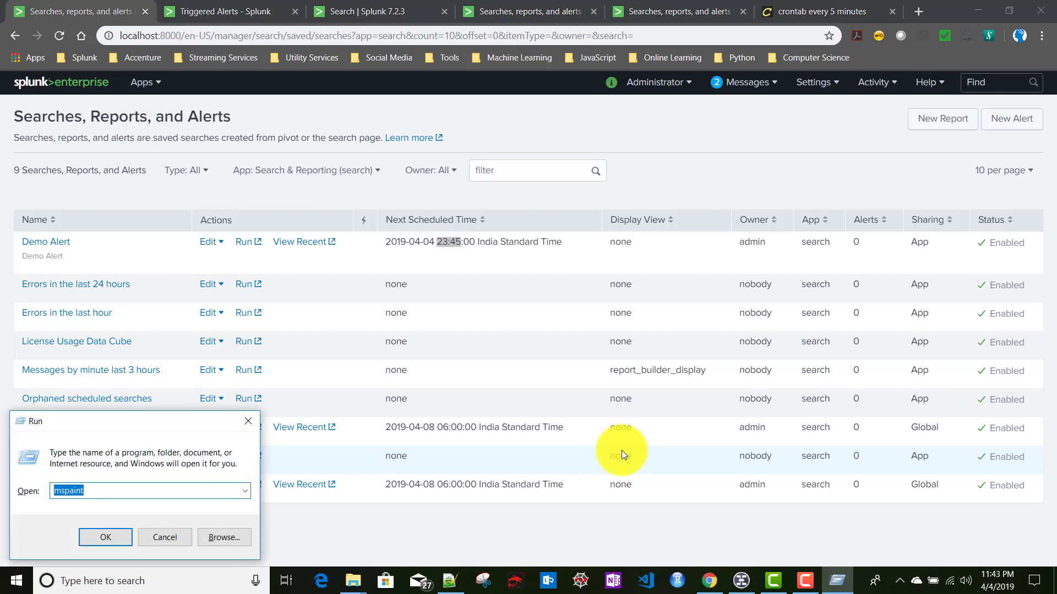
key("Return")
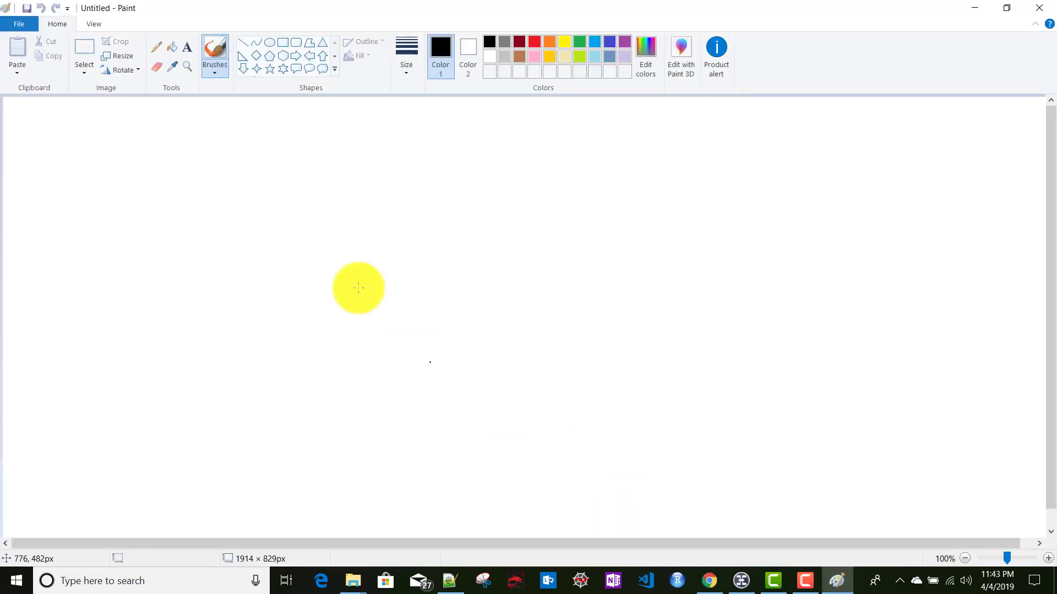
left_click(241, 44)
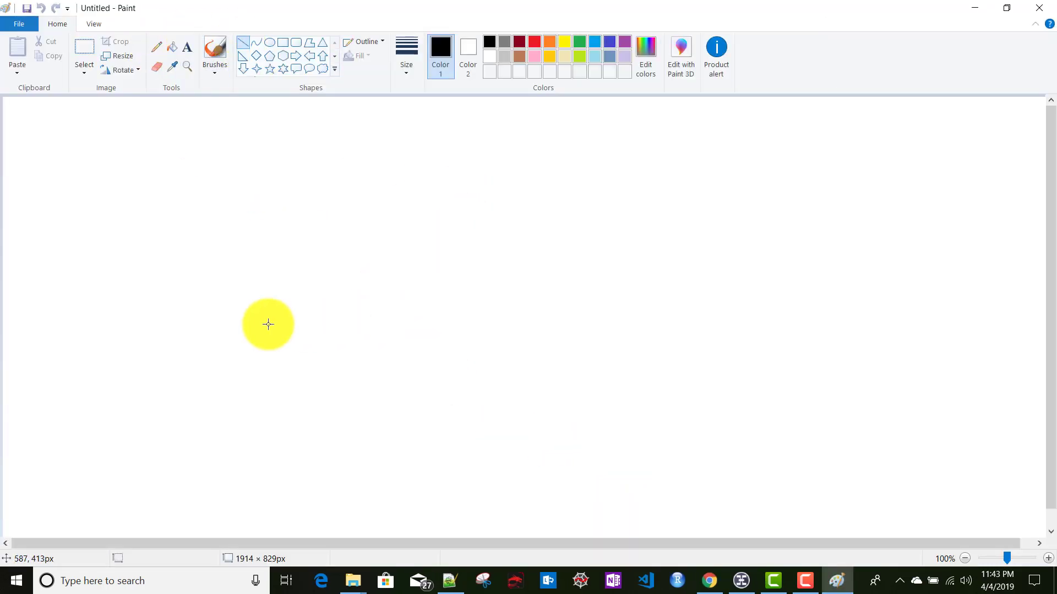
left_click_drag(79, 362, 923, 359)
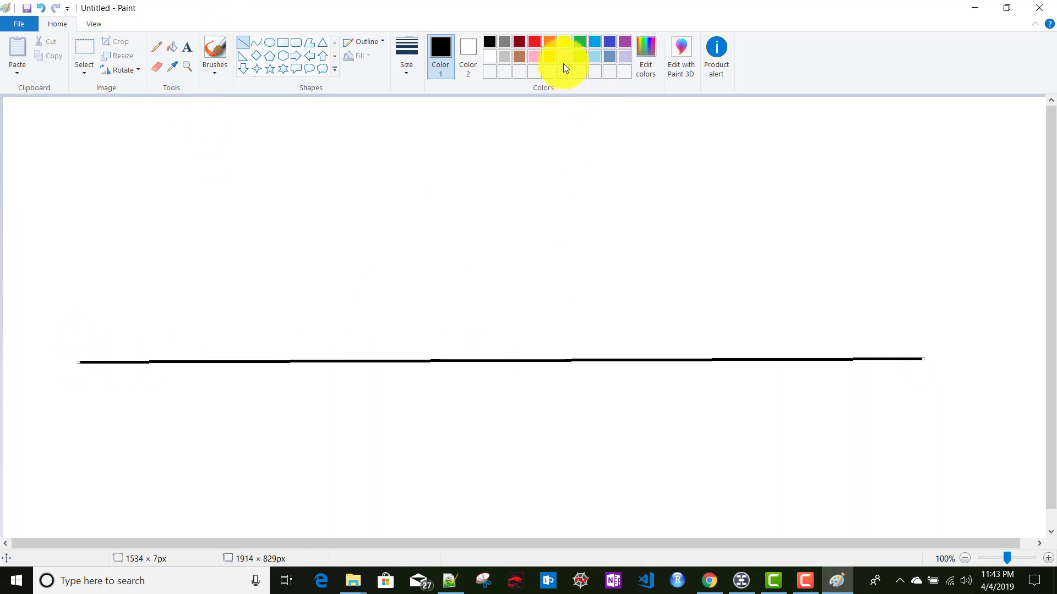
left_click(579, 41)
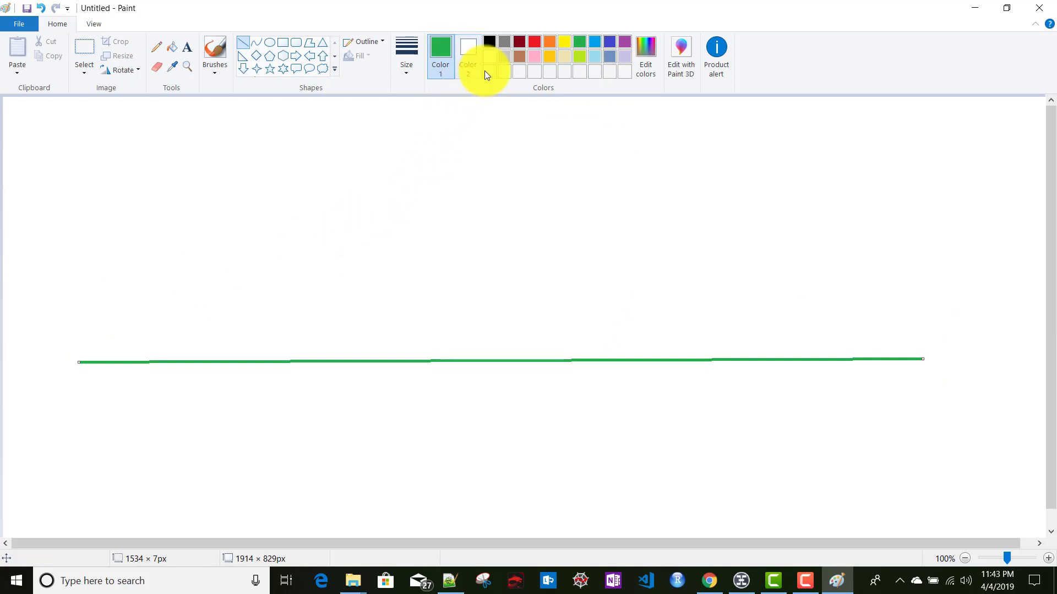
left_click(492, 42)
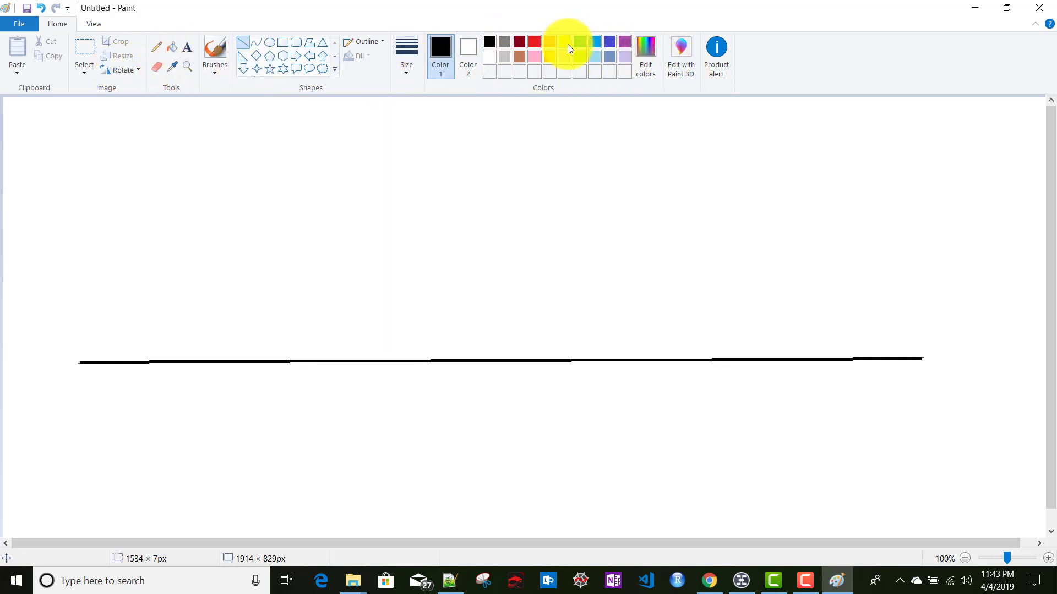
left_click(501, 211)
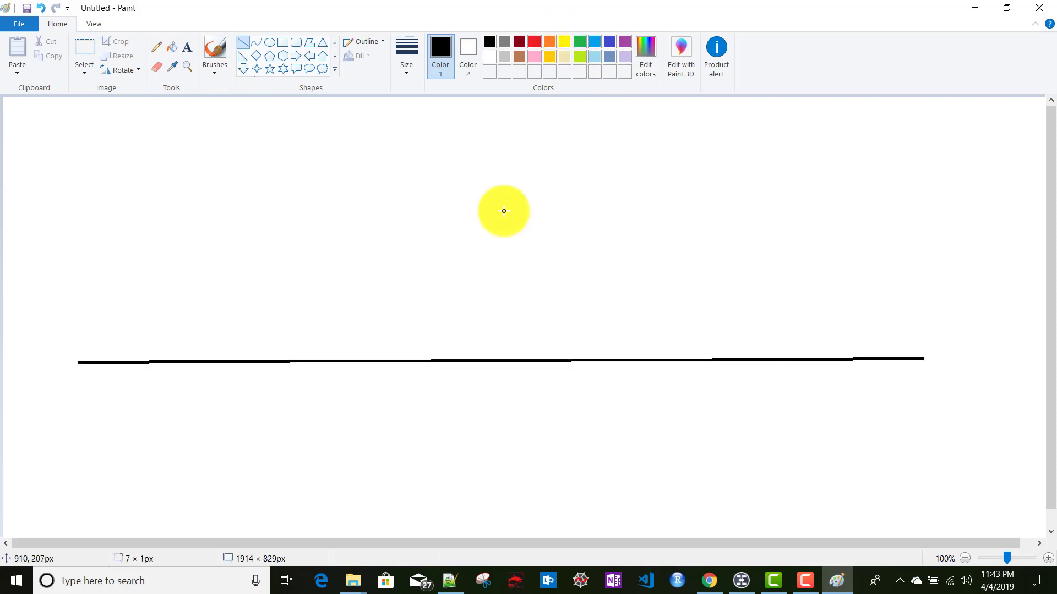
Draw a green vertical tick about 123 px tall at the timeline's left end and label it "11 :45 PM" below
left_click(578, 40)
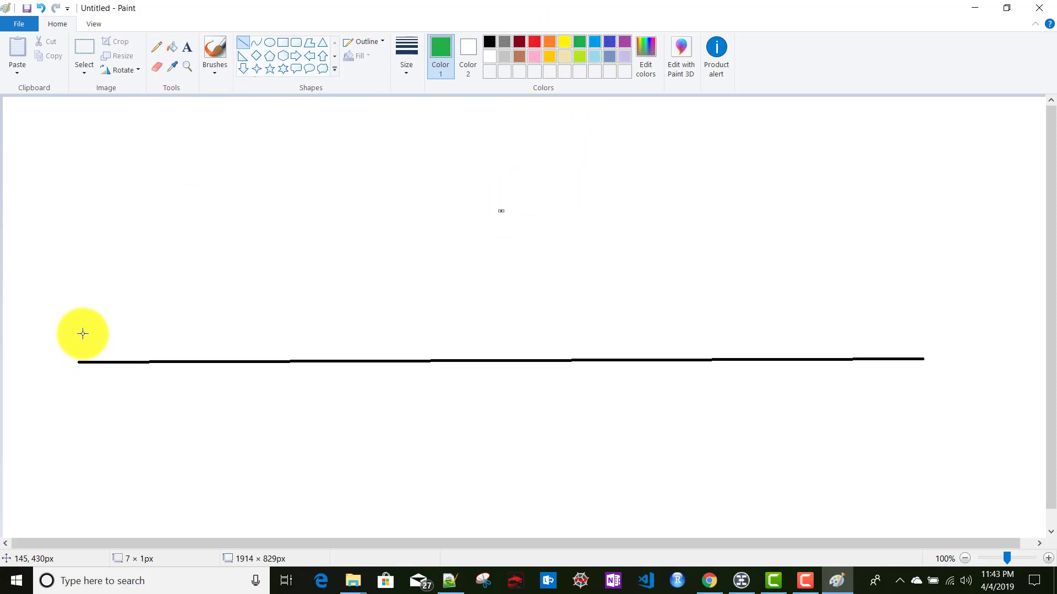
left_click_drag(82, 334, 81, 403)
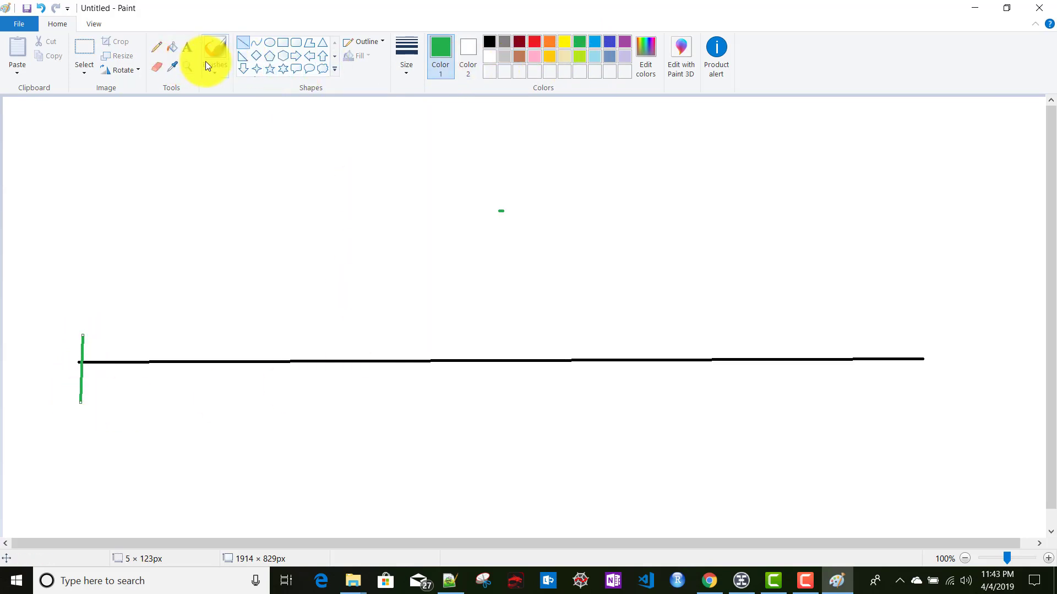
left_click(188, 47)
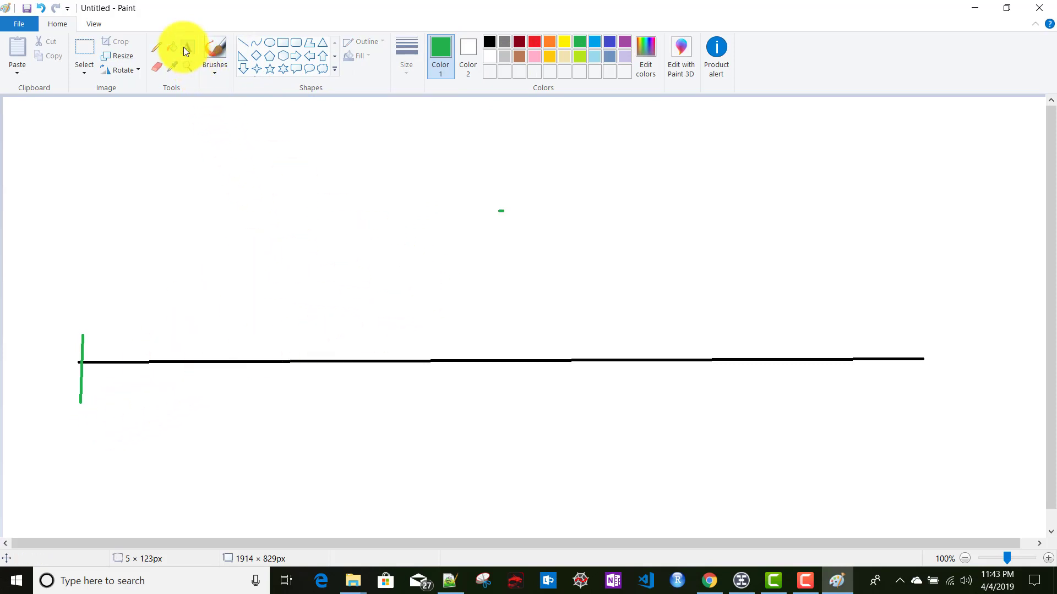
left_click_drag(46, 420, 147, 447)
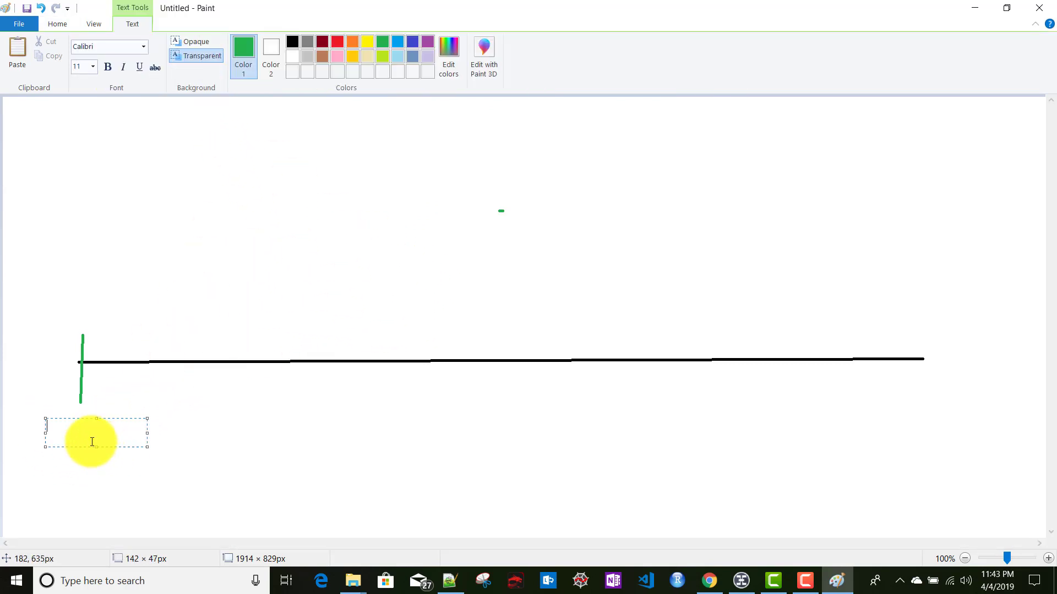
type("11")
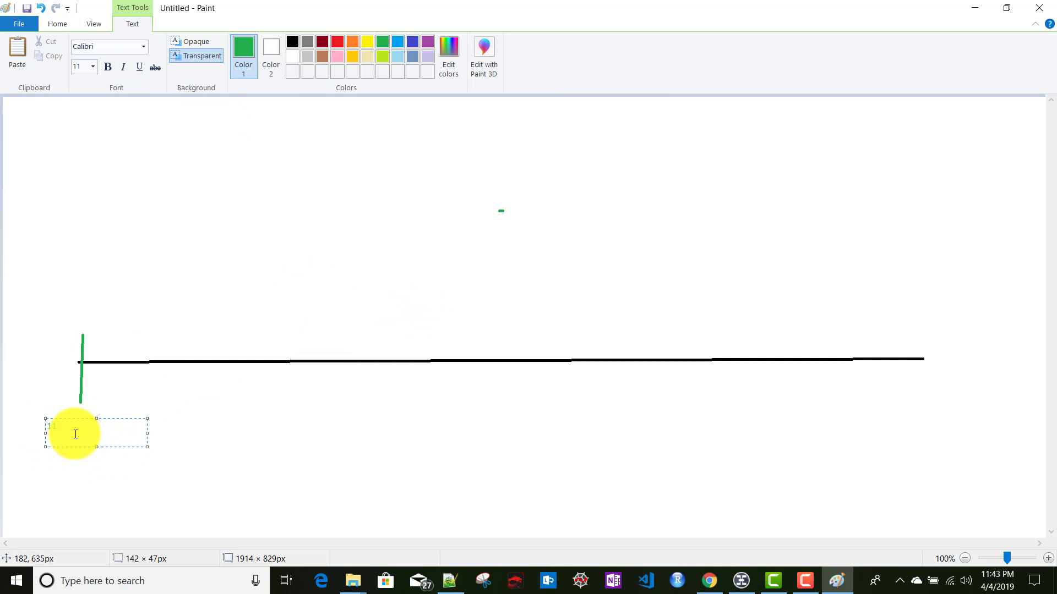
type(":45 PM")
left_click(250, 446)
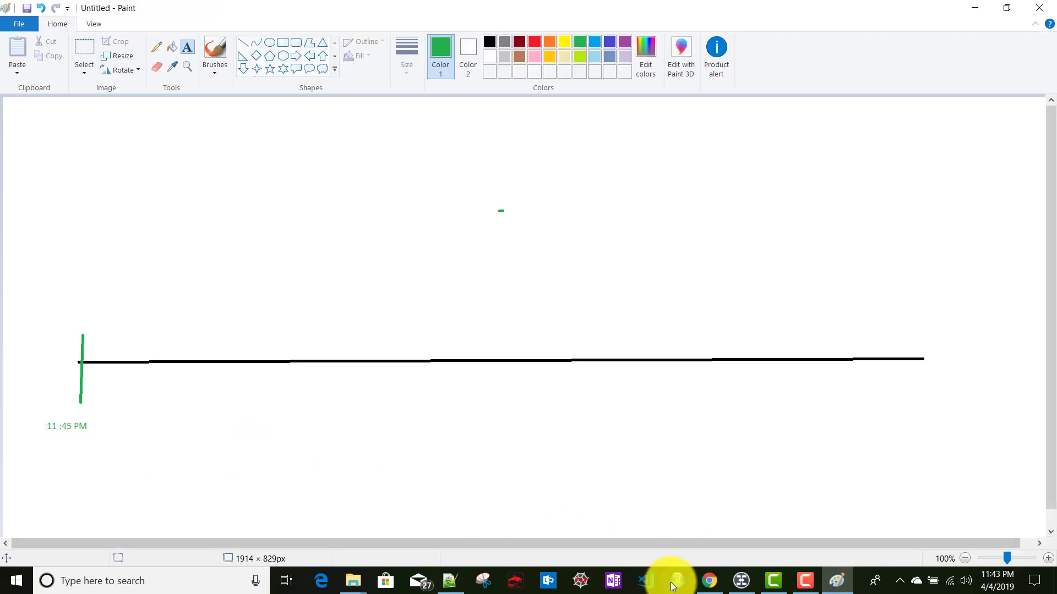
Switch to Splunk in Chrome, check the Demo Alert's suppression period, and close its settings without saving
left_click(709, 580)
left_click(50, 243)
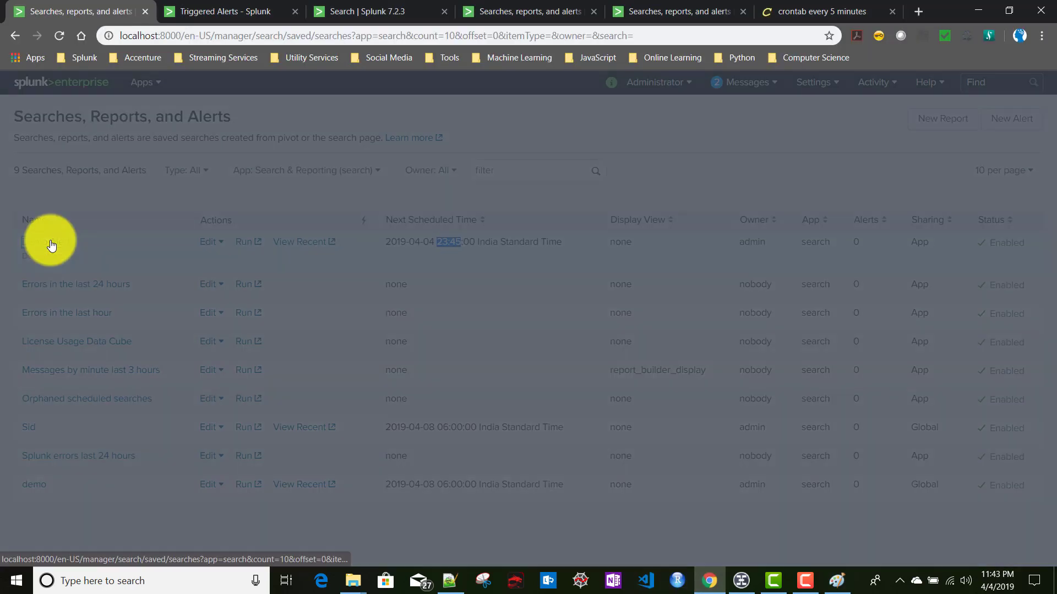
scroll(438, 388, "down", 5)
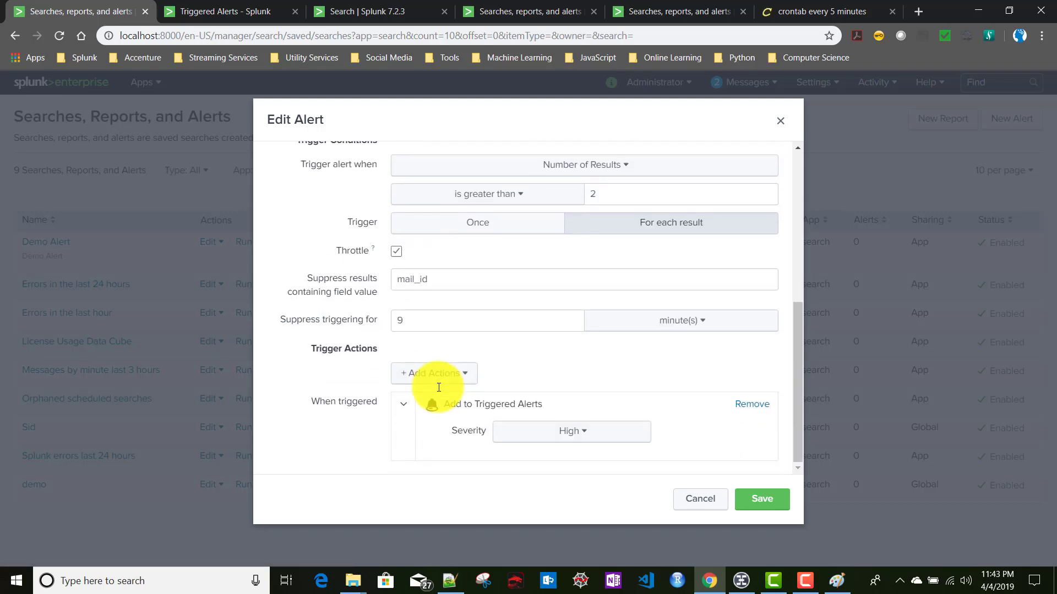
double_click(401, 321)
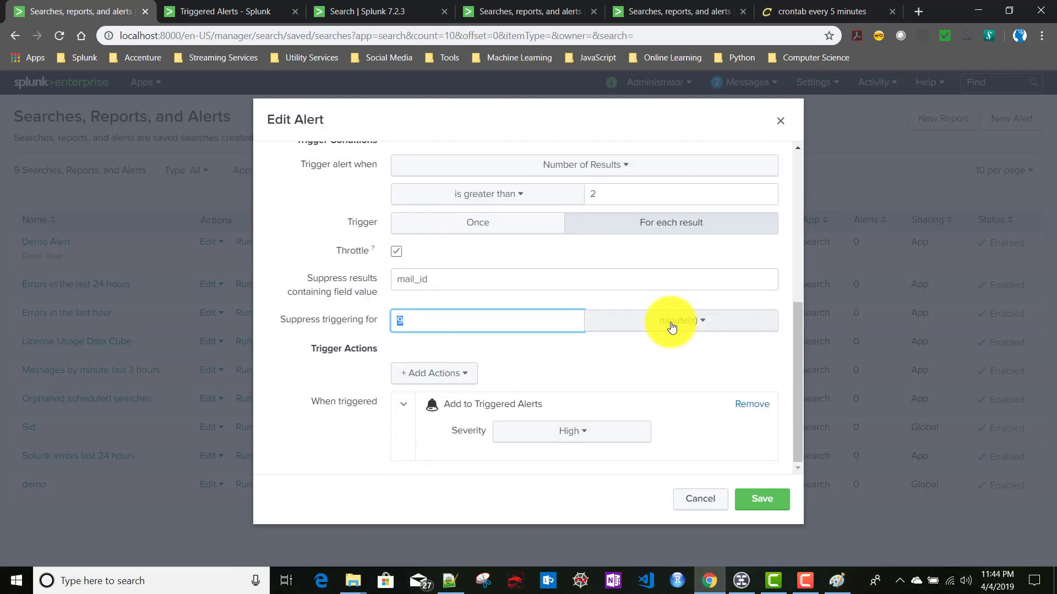
left_click(693, 503)
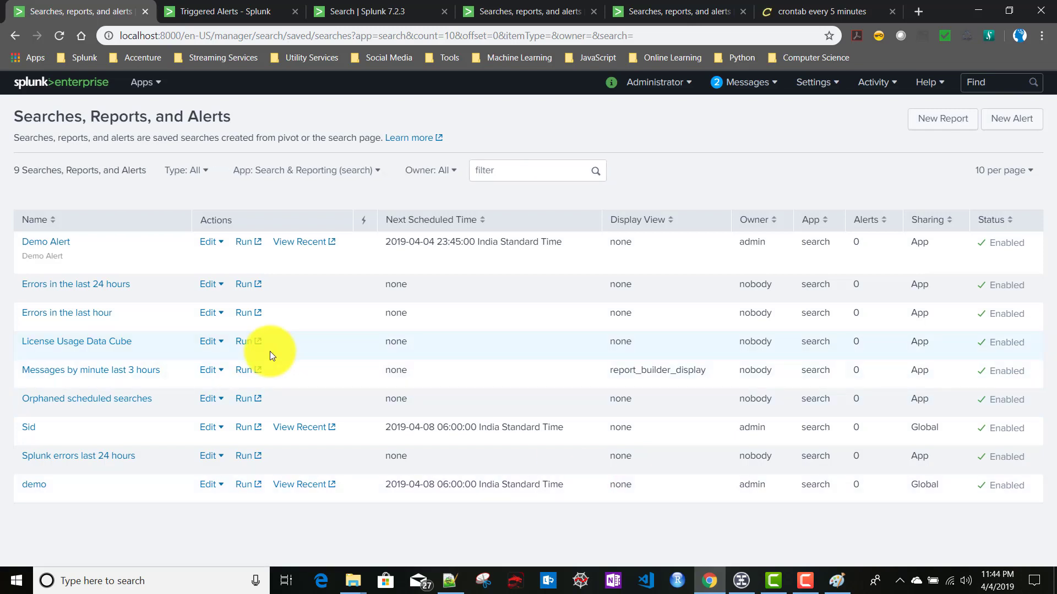
Check the system clock and reload the saved searches list to see the Demo Alert's updated alert count
mouse_move(1002, 585)
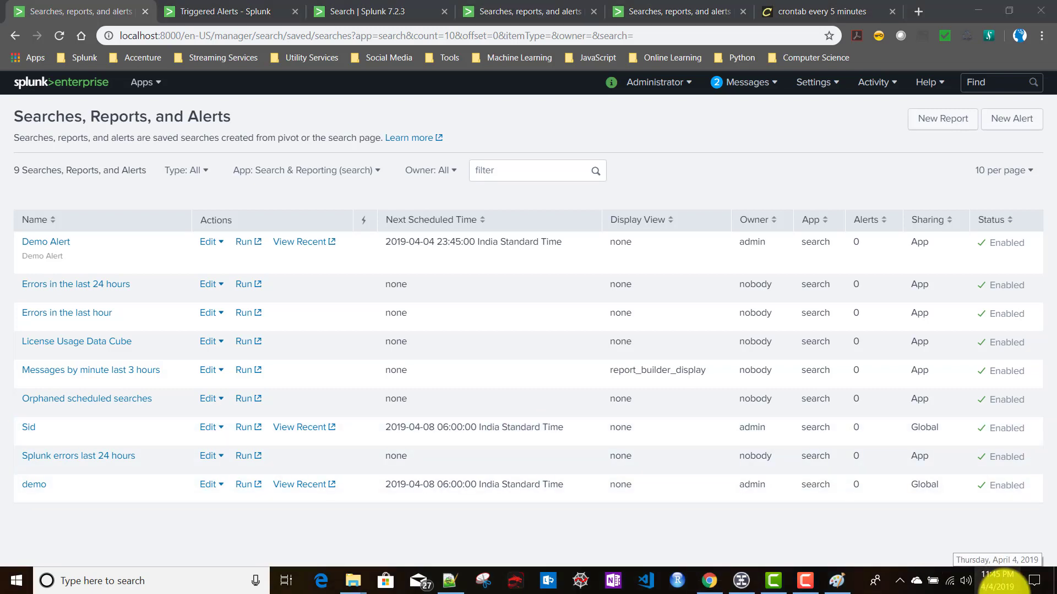
left_click(1003, 585)
left_click(671, 181)
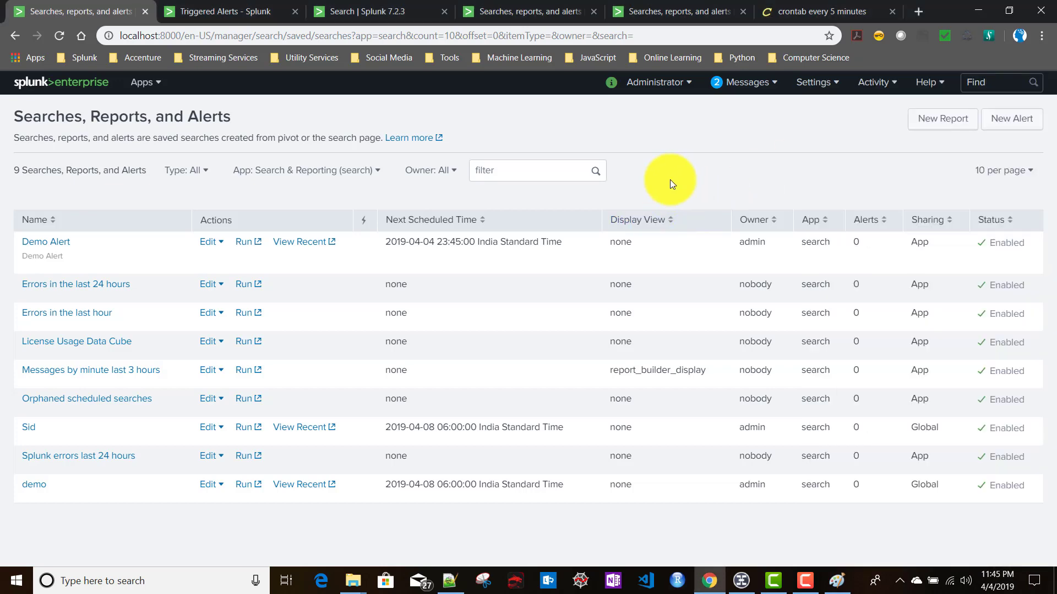
left_click(59, 36)
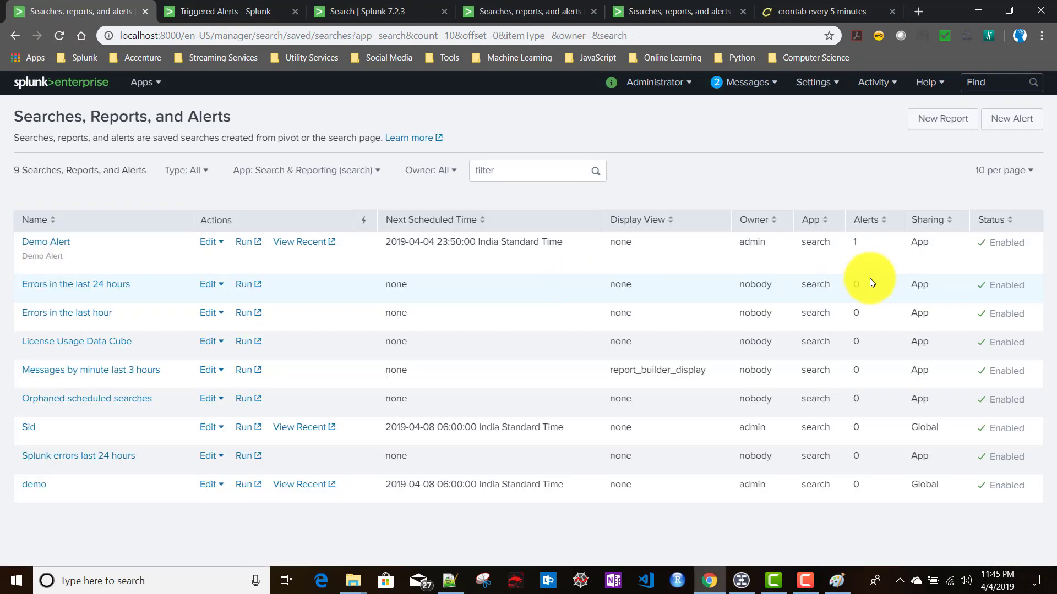
Reload the triggered alerts list, examine the events behind the Demo Alert's latest firing, and close the results
left_click(201, 17)
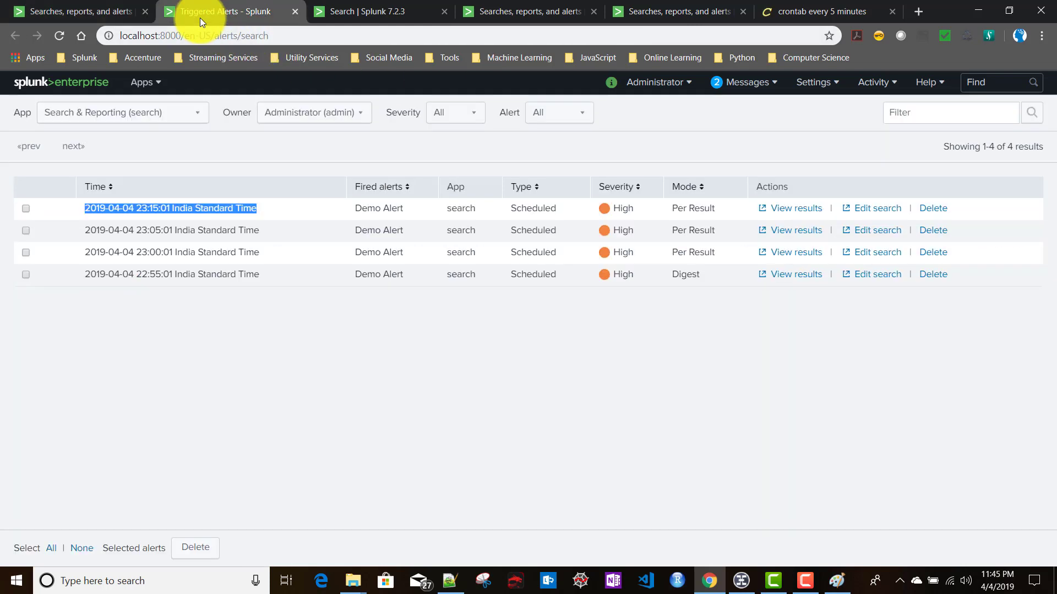
left_click(62, 34)
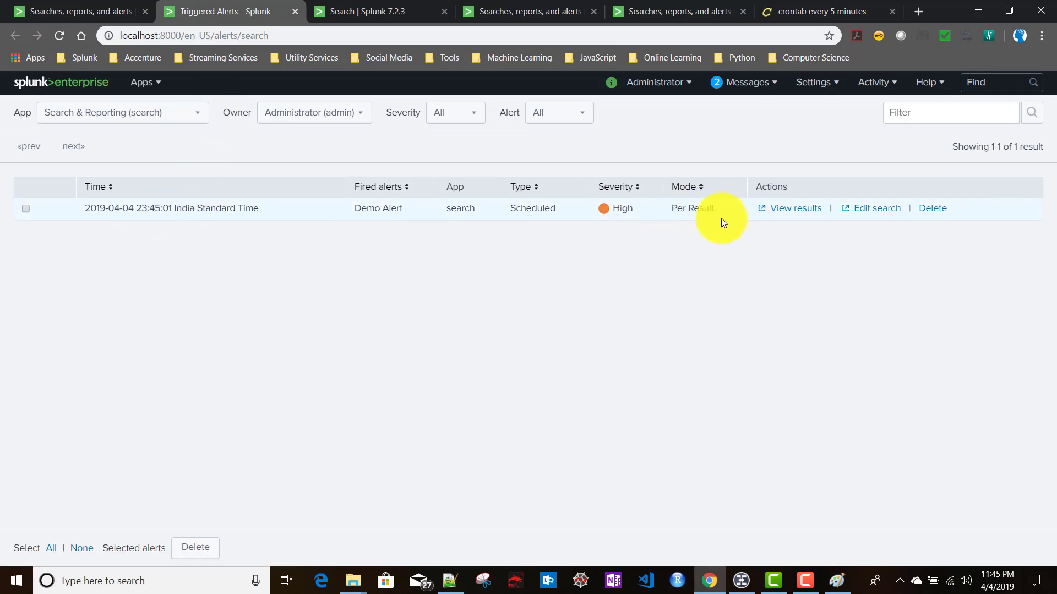
left_click(799, 217)
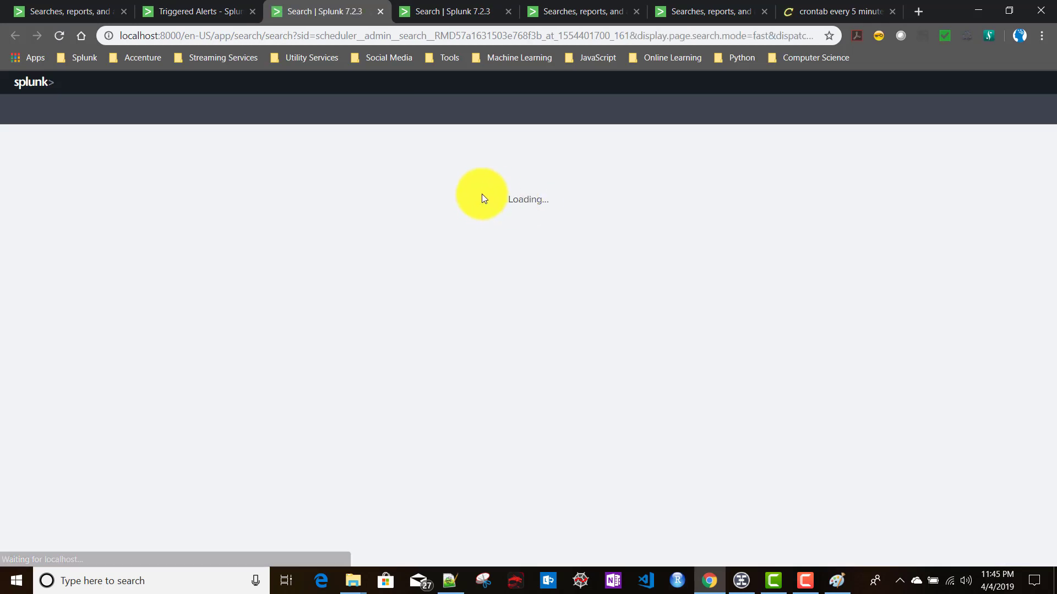
scroll(182, 413, "down", 3)
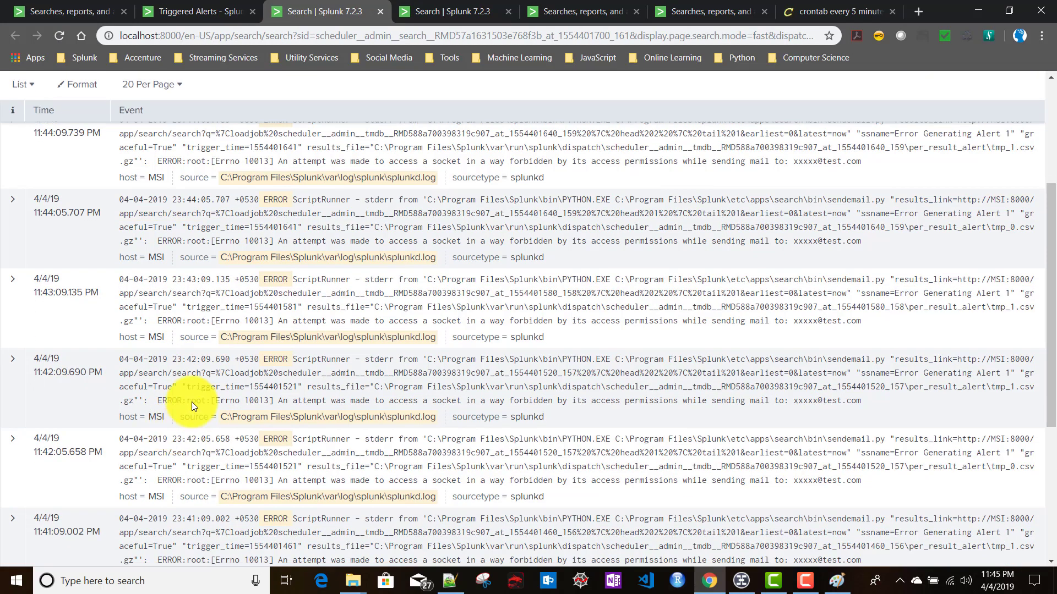
scroll(201, 457, "down", 1)
scroll(200, 459, "up", 4)
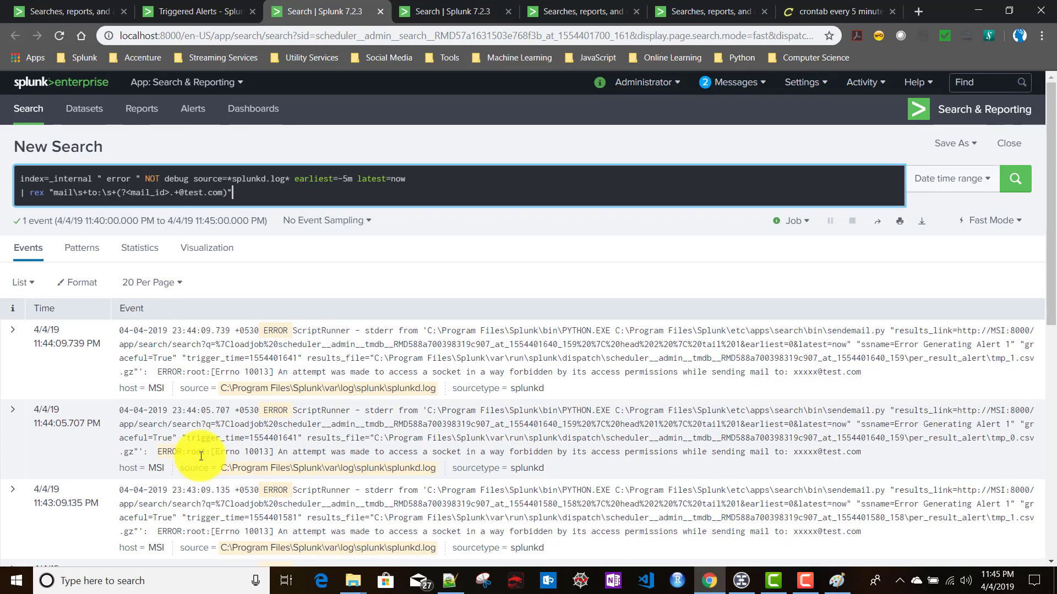
left_click(380, 11)
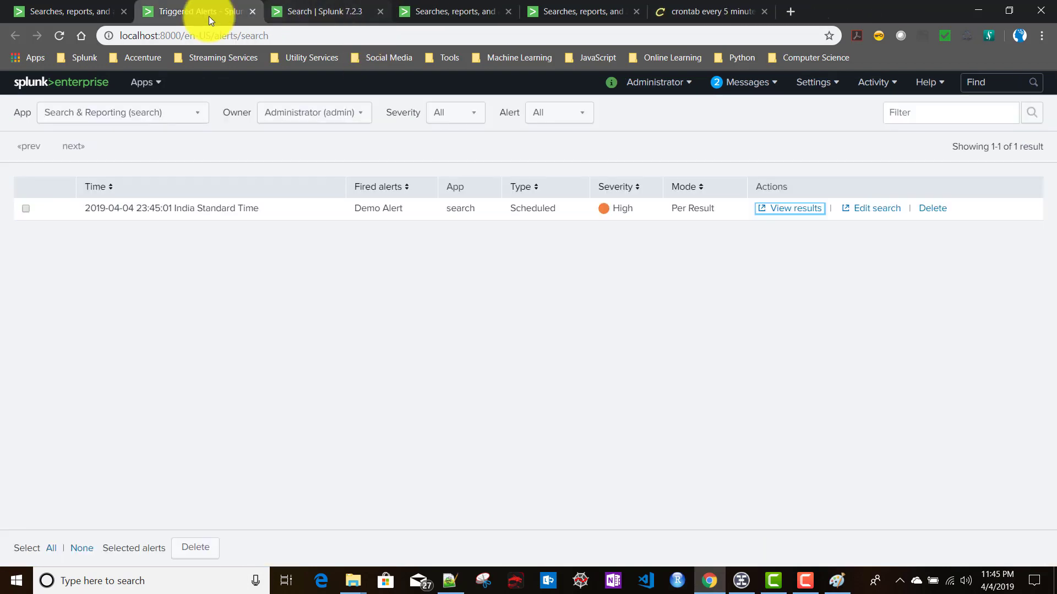
Check the Demo Alert's next scheduled time and cron expression, and close its settings without saving
left_click(68, 9)
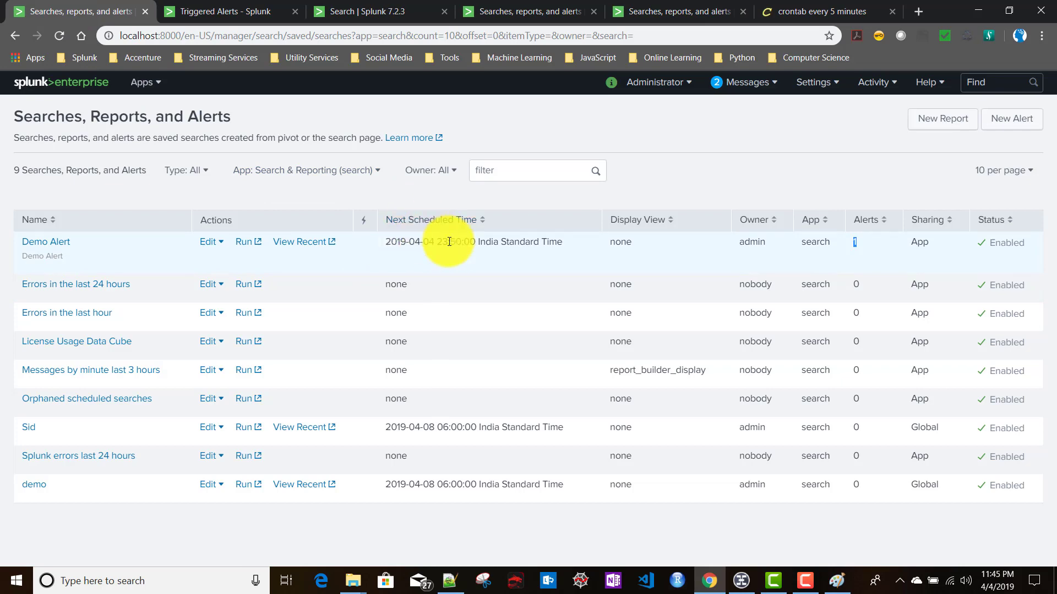
left_click_drag(442, 243, 462, 242)
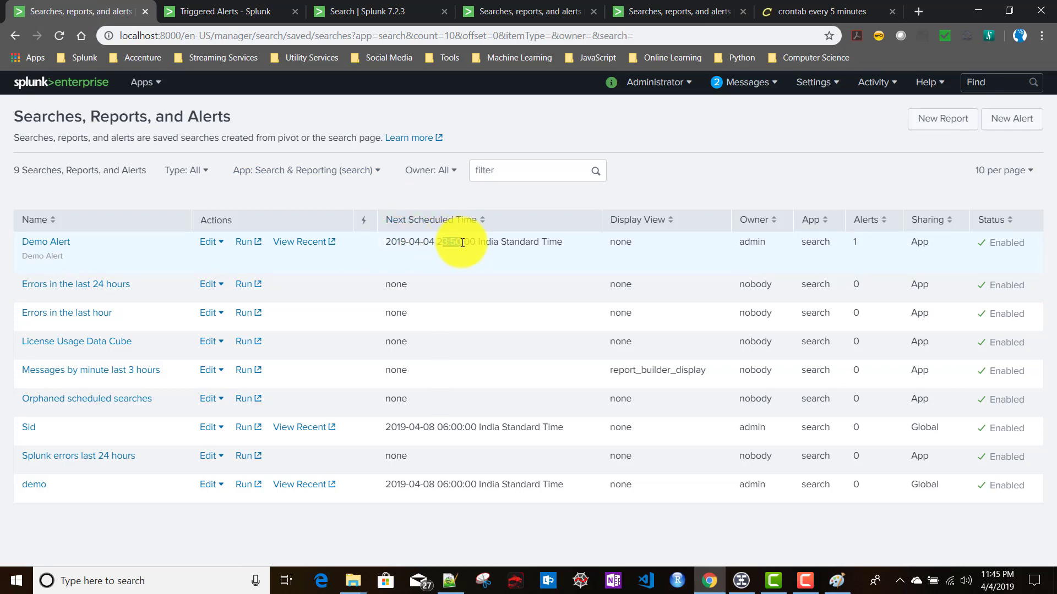
left_click(39, 242)
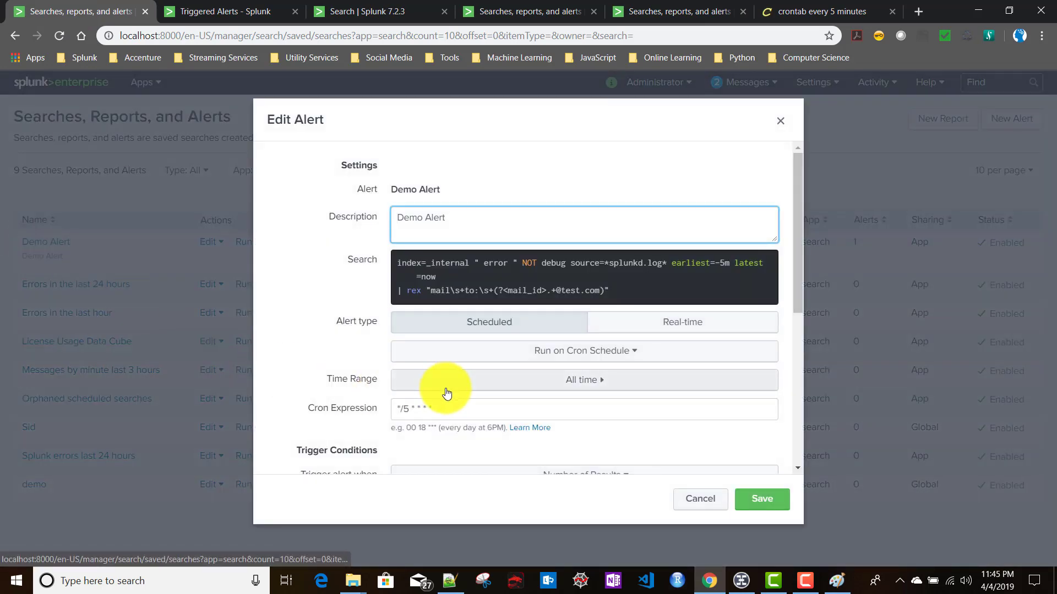
left_click_drag(420, 408, 389, 410)
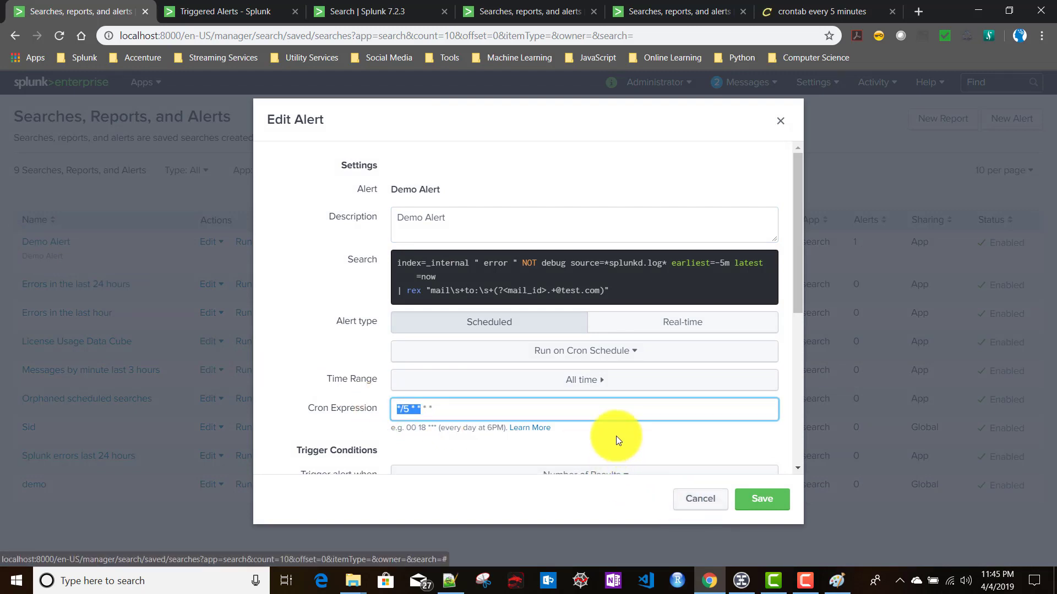
scroll(635, 434, "down", 1)
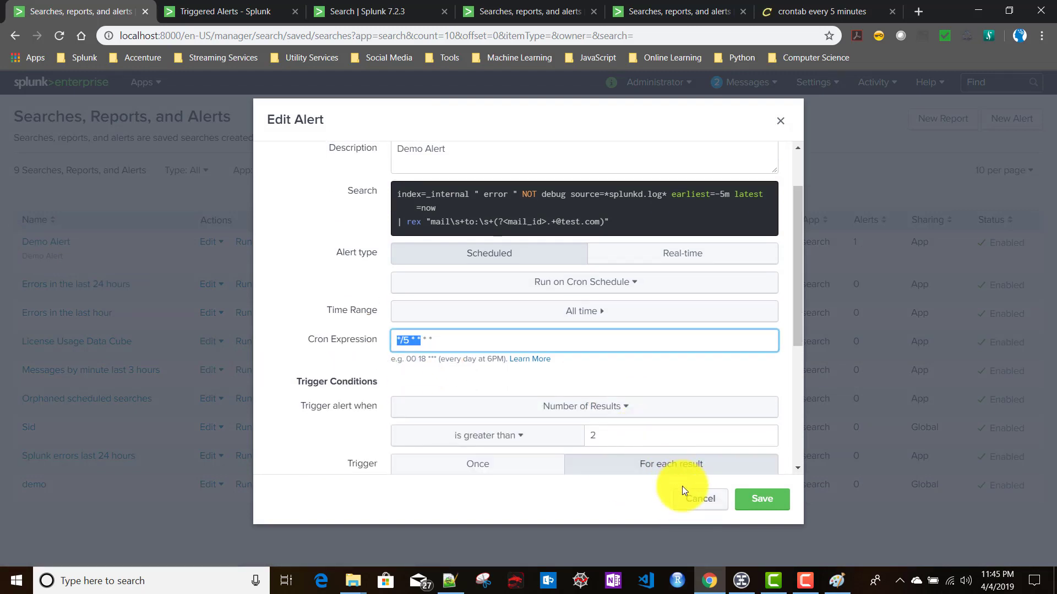
left_click(700, 505)
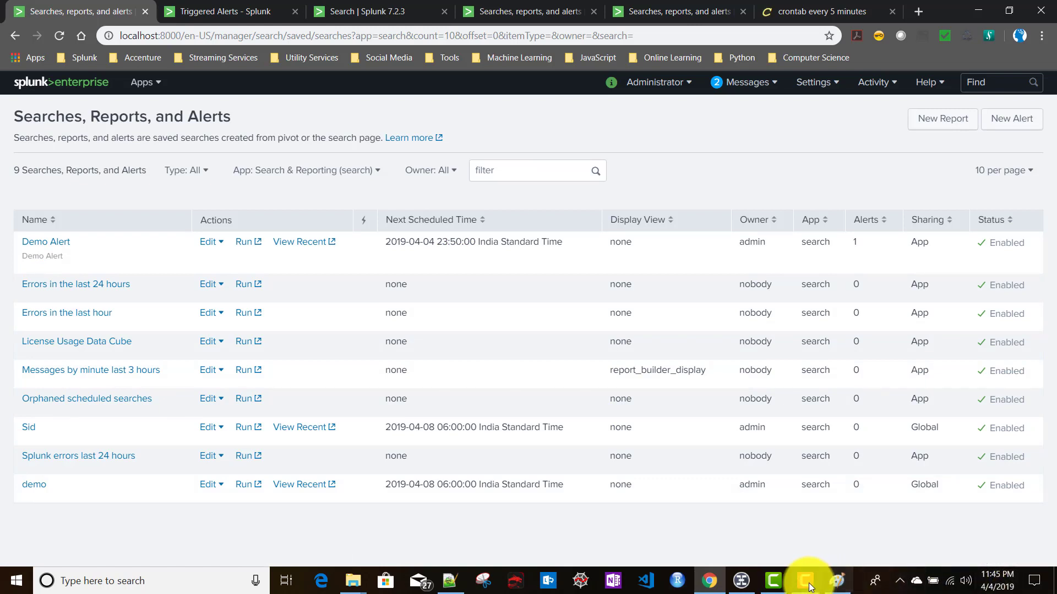
In Paint, draw an orange vertical tick about 110 px tall about a quarter along the timeline and label it "11:54 PM" below
mouse_move(825, 589)
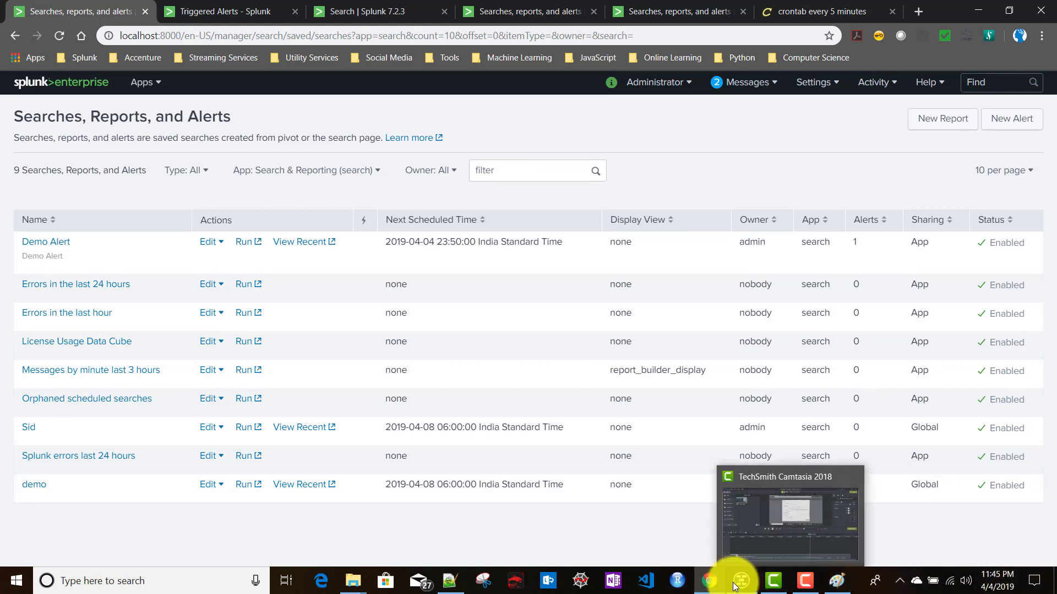
left_click(836, 581)
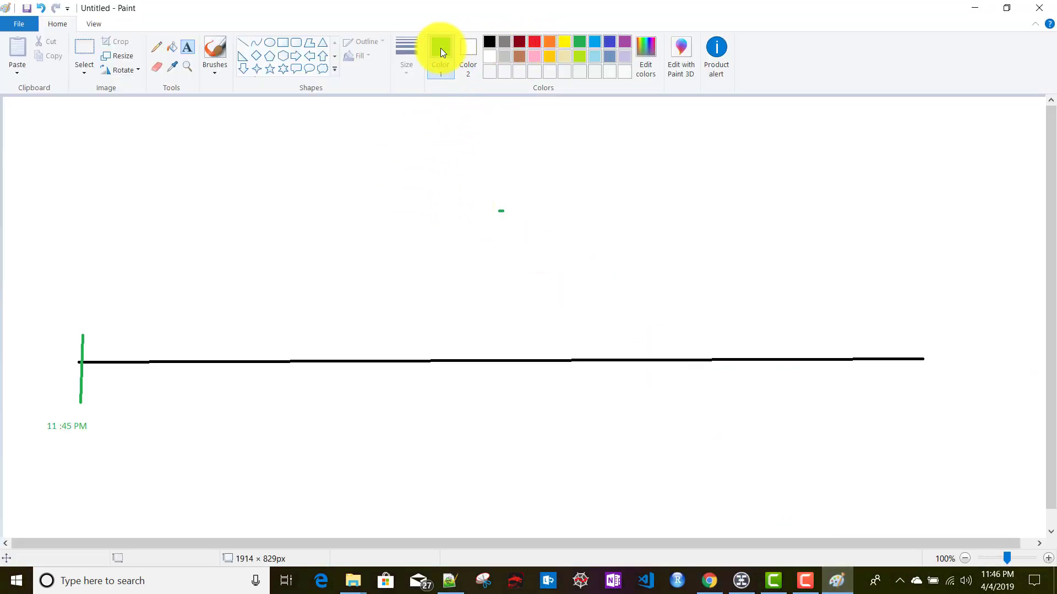
left_click(550, 40)
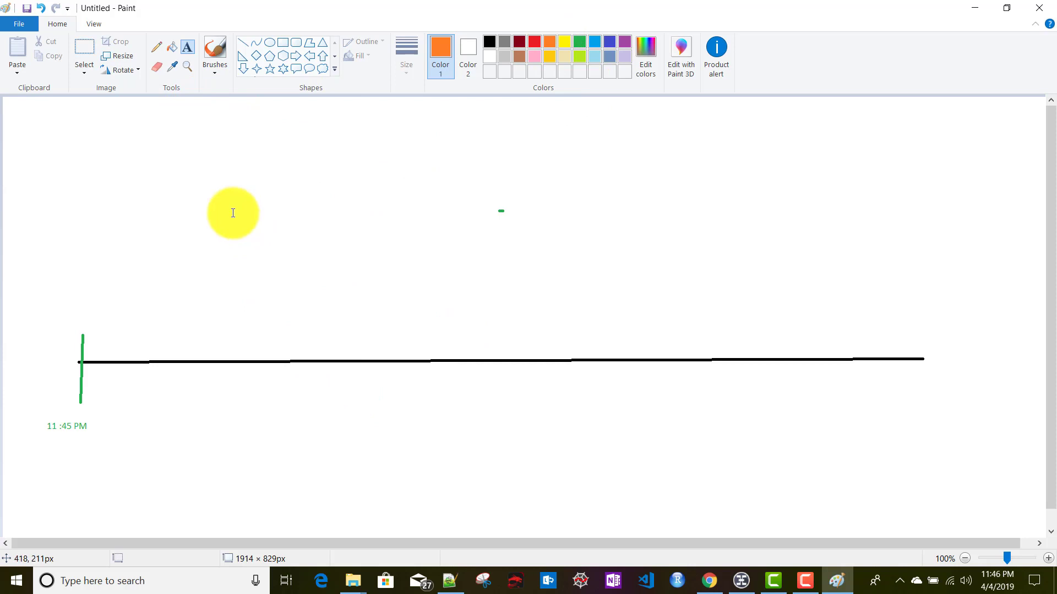
left_click(242, 42)
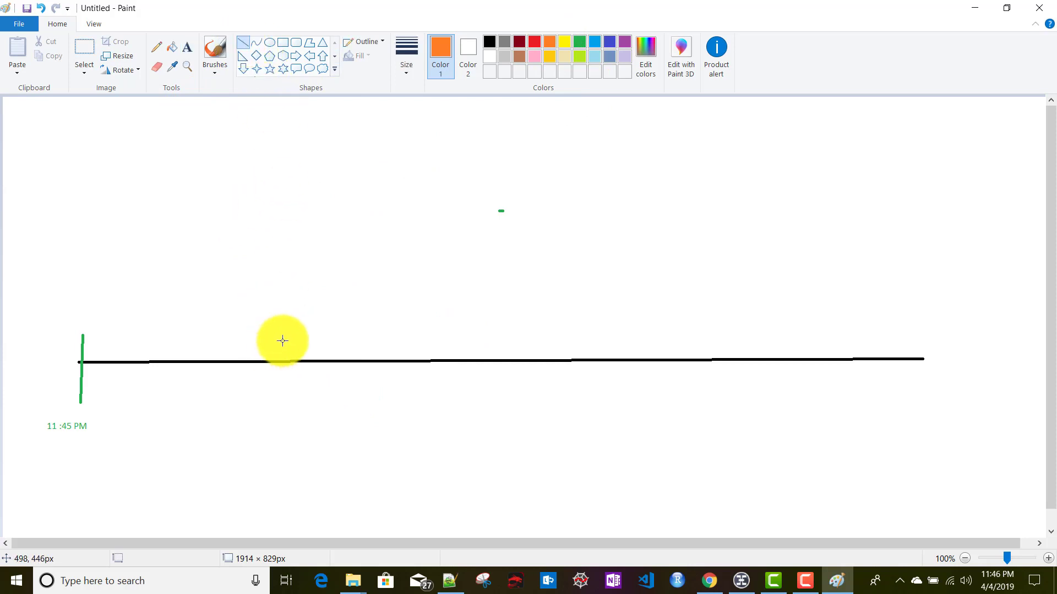
left_click_drag(293, 333, 293, 393)
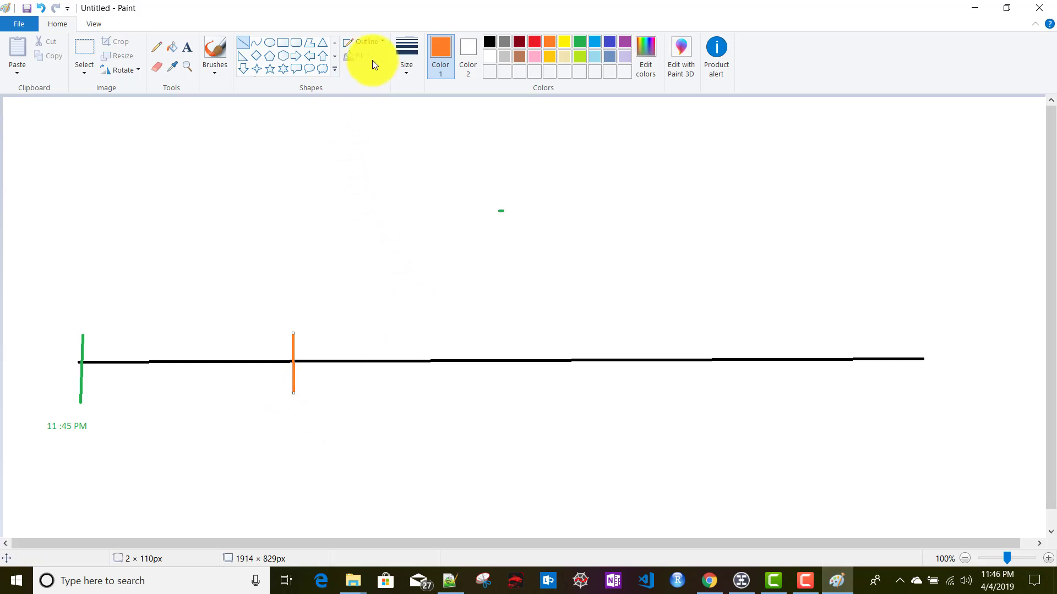
left_click(187, 47)
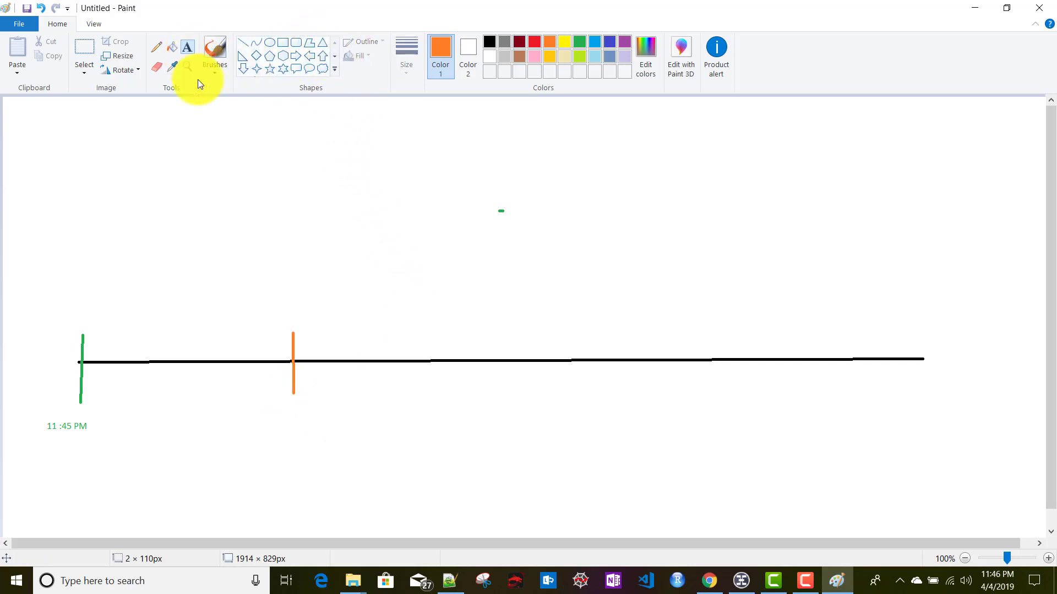
left_click_drag(258, 406, 327, 428)
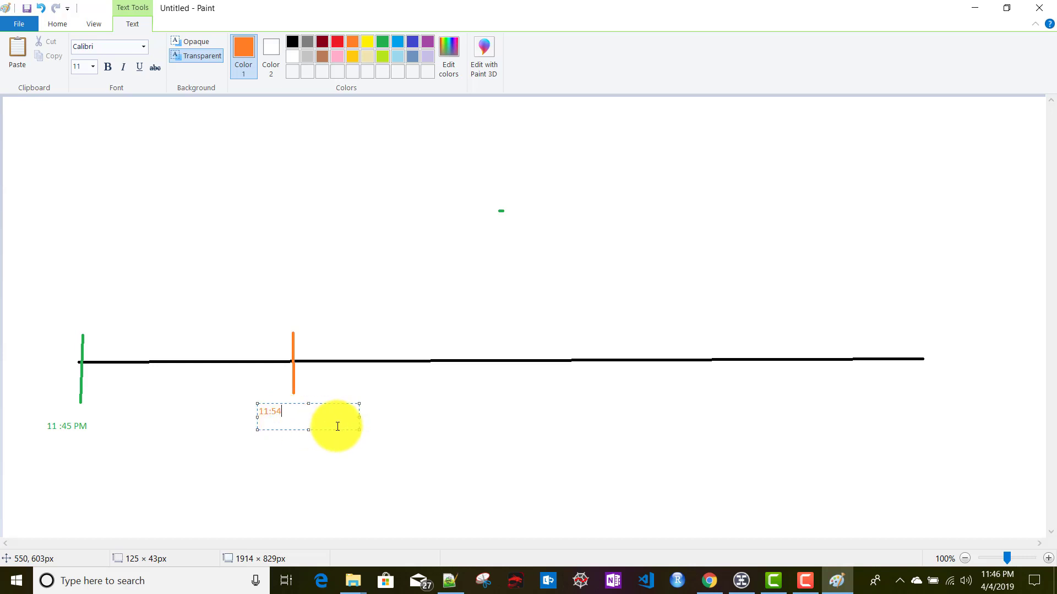
type("11:54 PM")
left_click(319, 482)
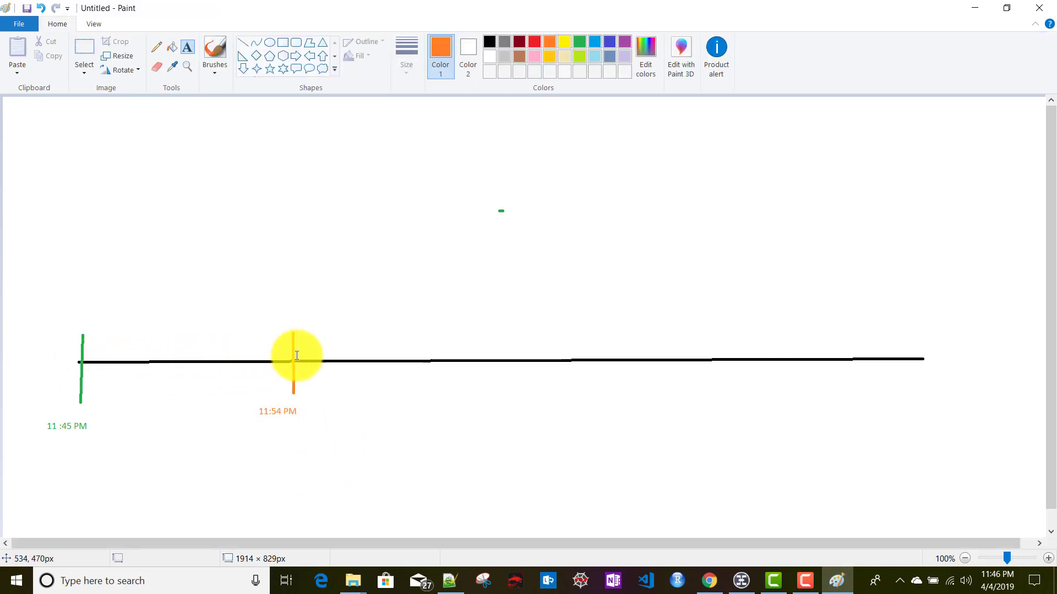
Switch to Chrome, examine the recipient addresses in the error search's events, and check the Demo Alert's next scheduled time
left_click(708, 581)
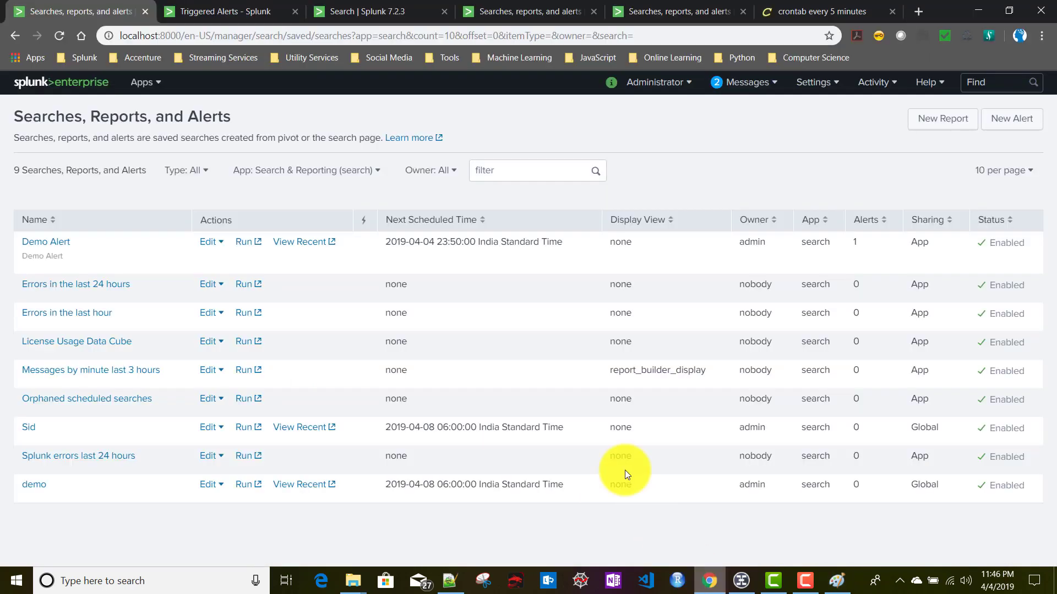
left_click(358, 14)
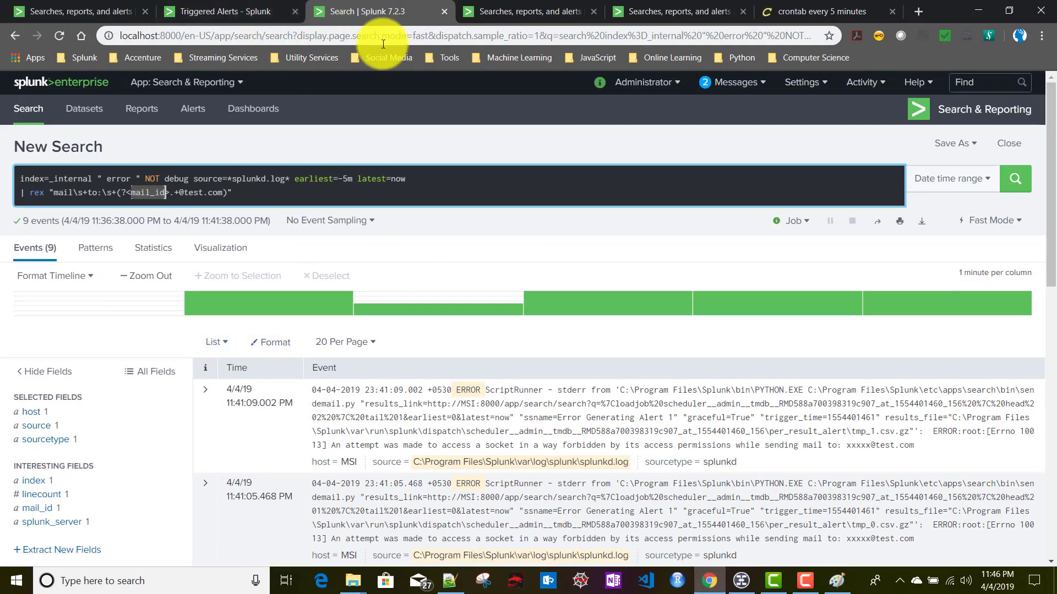
scroll(420, 442, "down", 5)
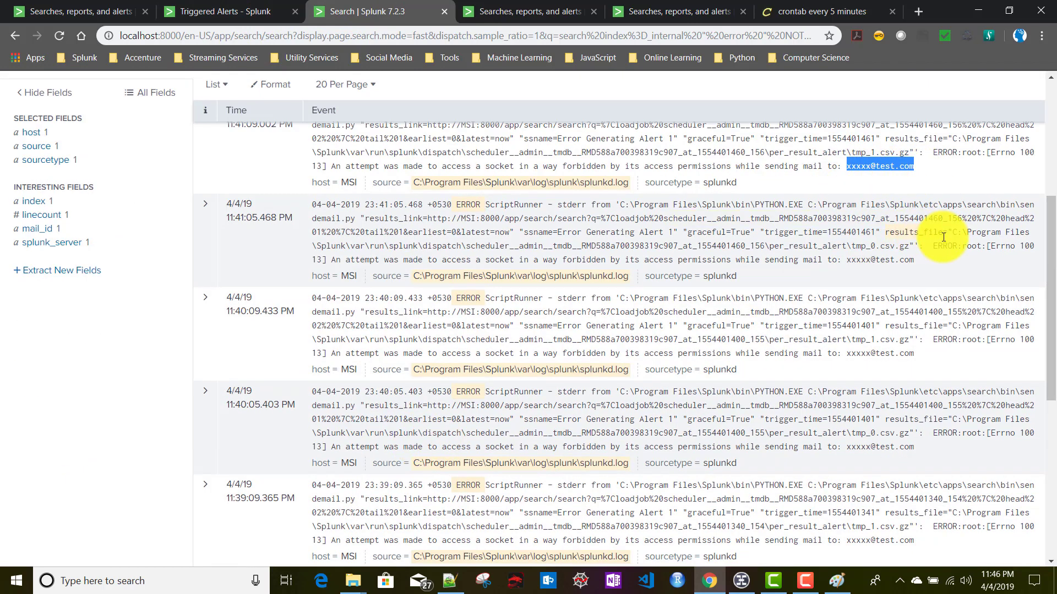
left_click_drag(916, 258, 842, 263)
scroll(814, 425, "down", 7)
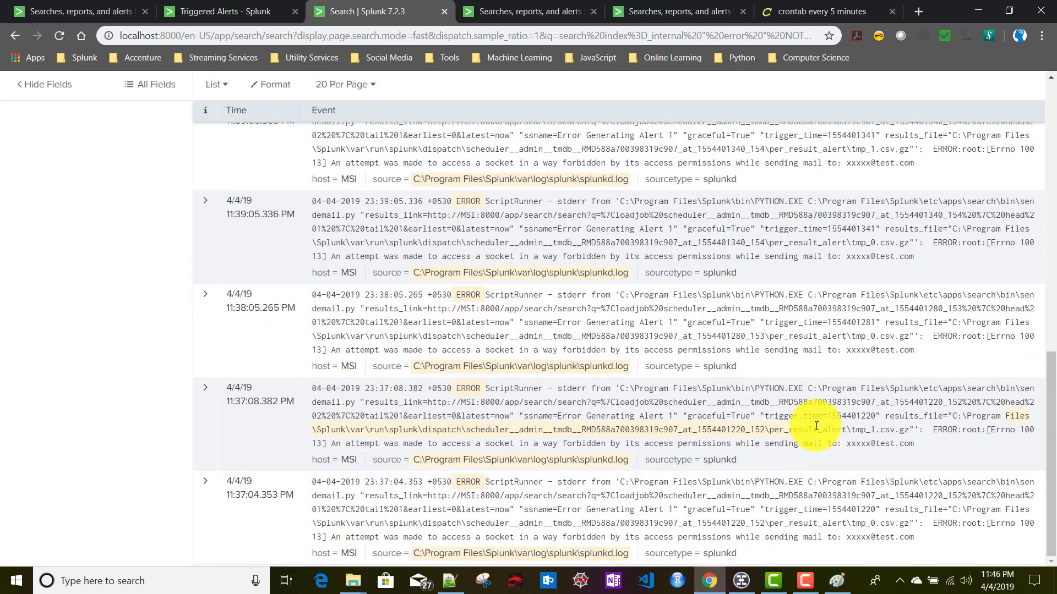
left_click_drag(918, 350, 847, 351)
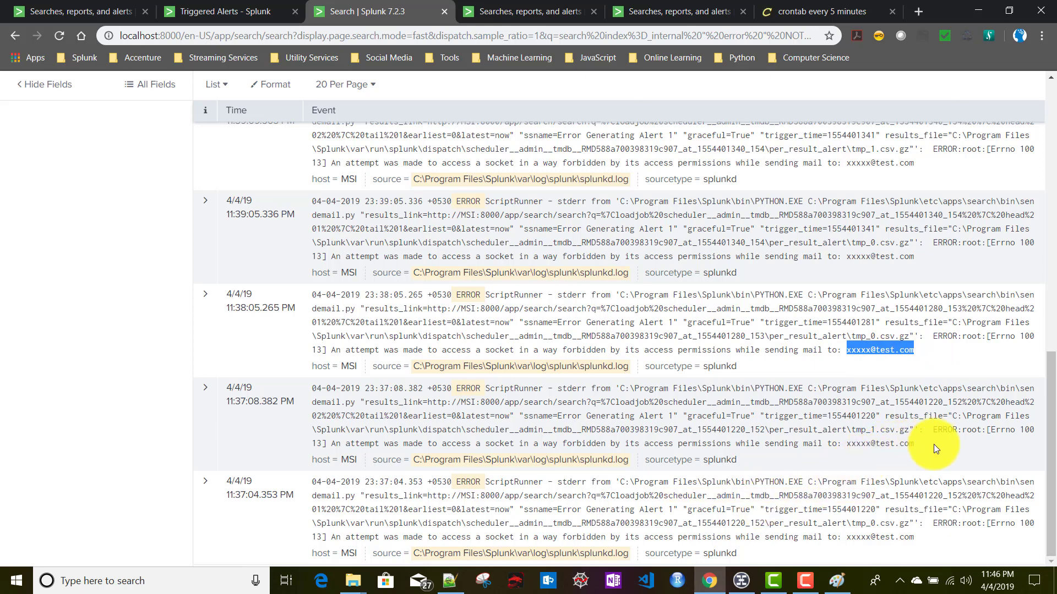
left_click_drag(930, 444, 845, 447)
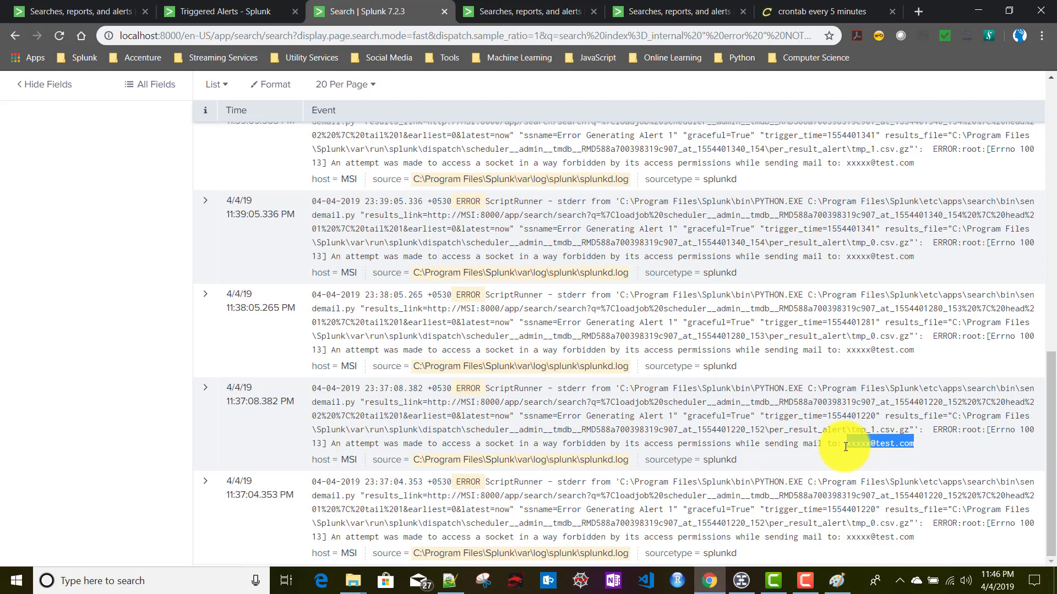
scroll(846, 447, "up", 5)
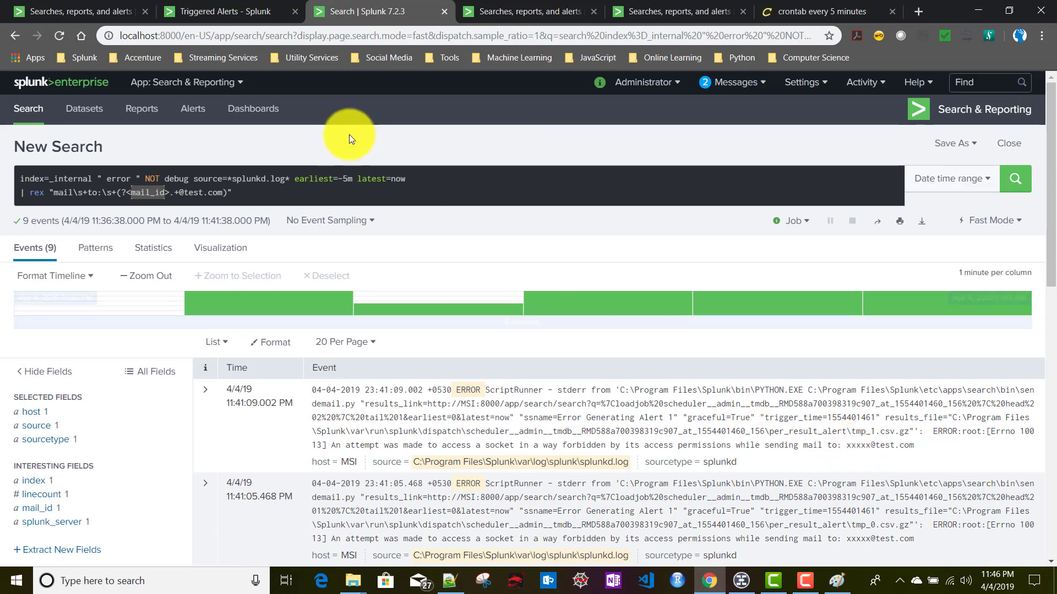
left_click(243, 15)
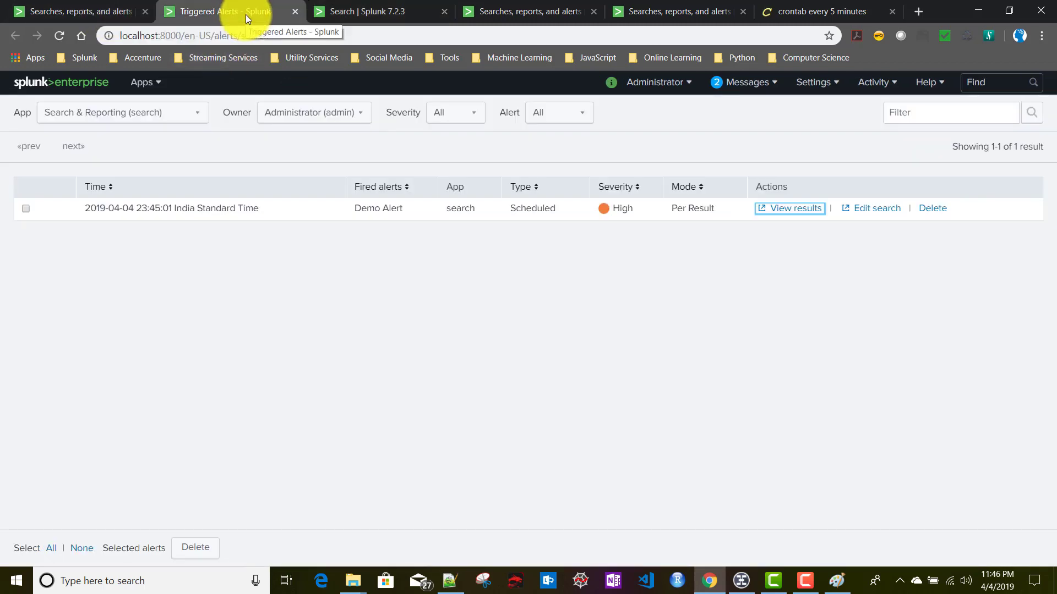
left_click(98, 12)
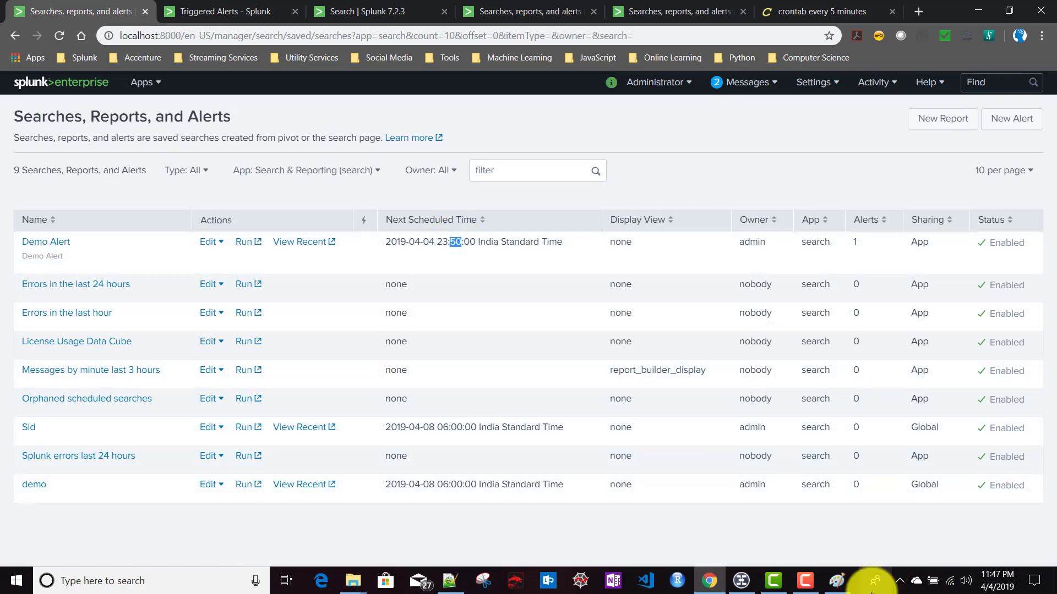
In Paint, draw a red vertical tick about 99 px tall just before the orange tick and label it "11:50 PM" above
left_click(841, 583)
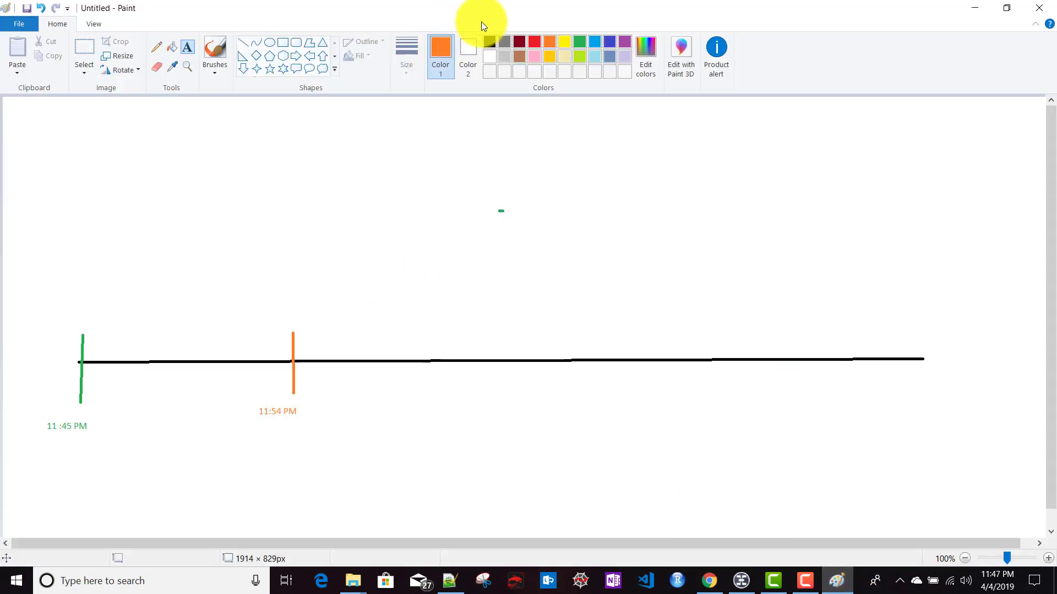
left_click(533, 40)
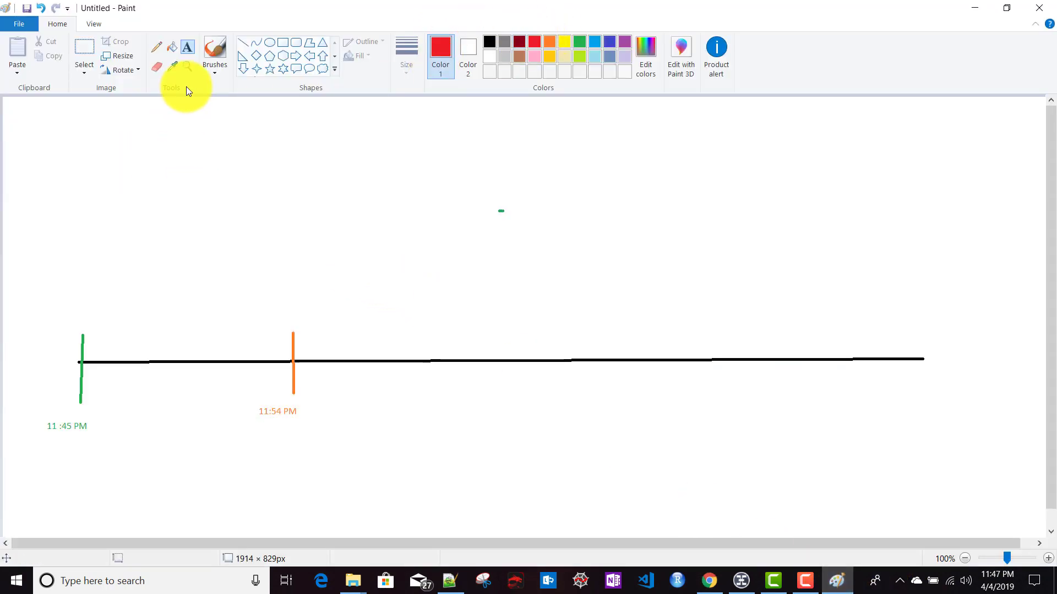
left_click(237, 47)
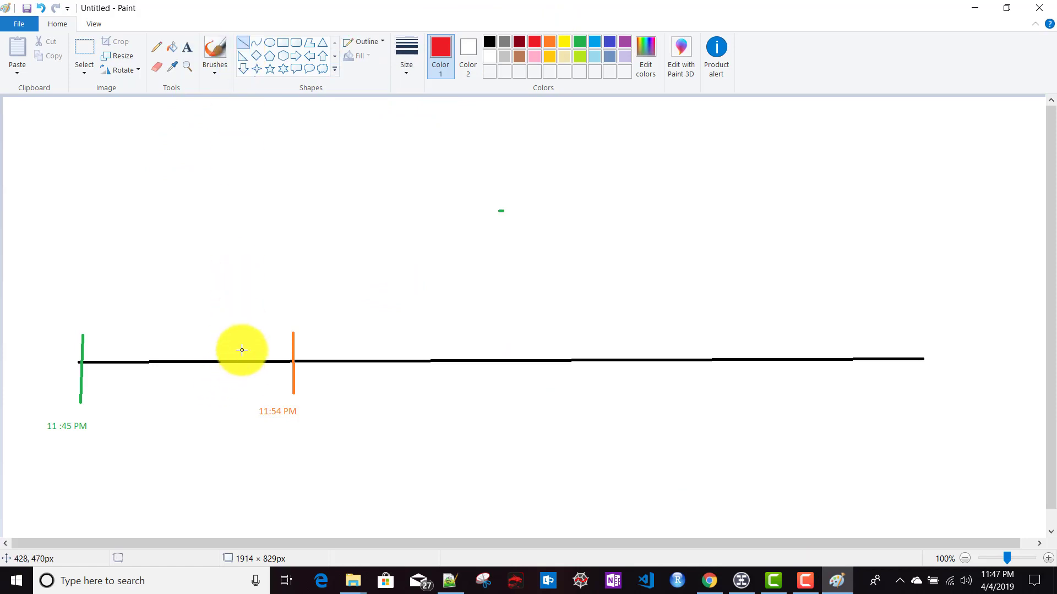
left_click_drag(256, 338, 256, 392)
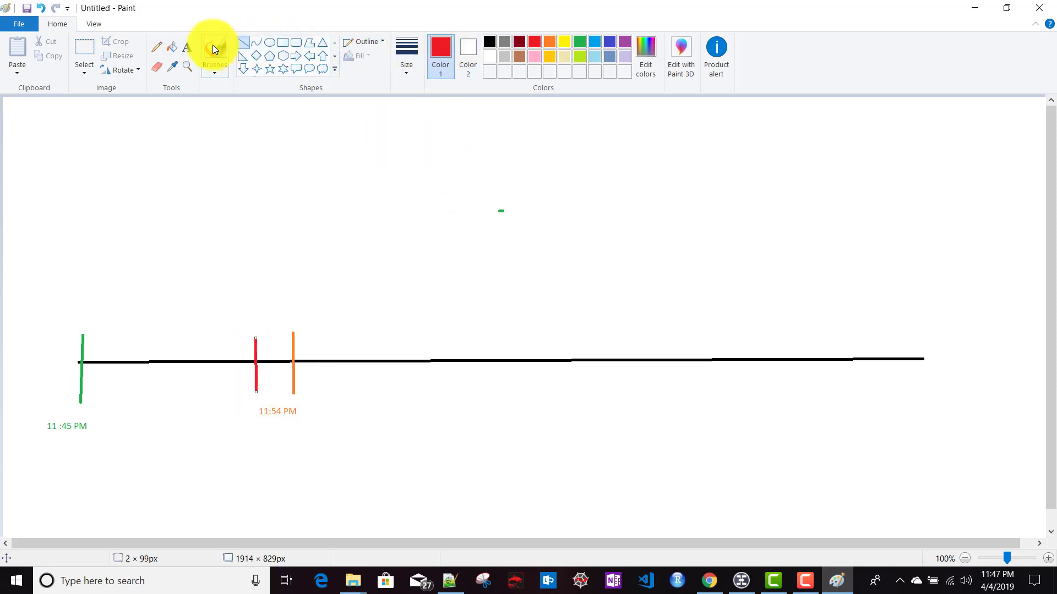
left_click(187, 47)
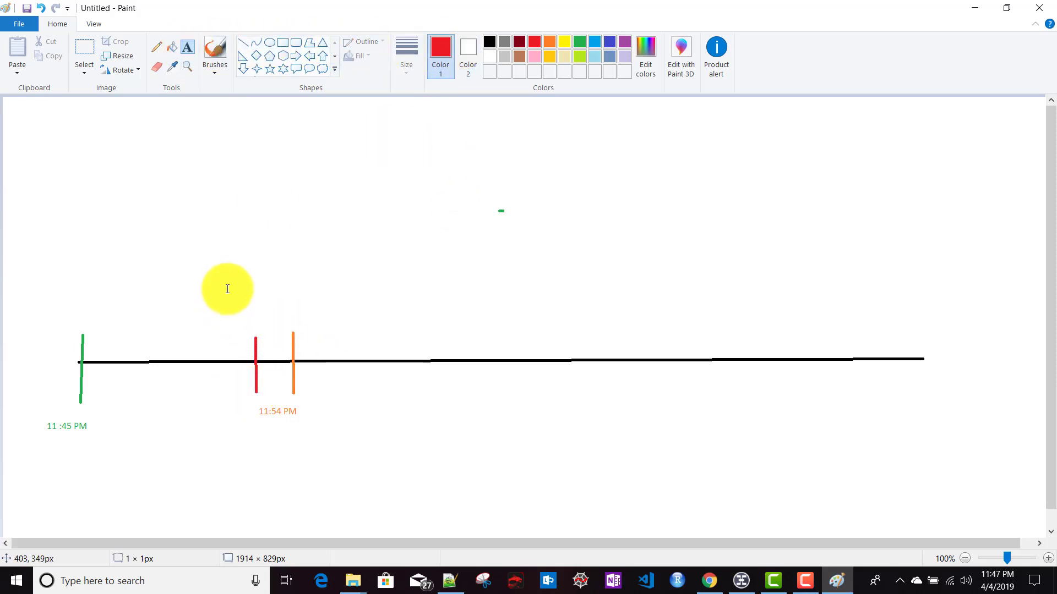
left_click_drag(225, 288, 325, 318)
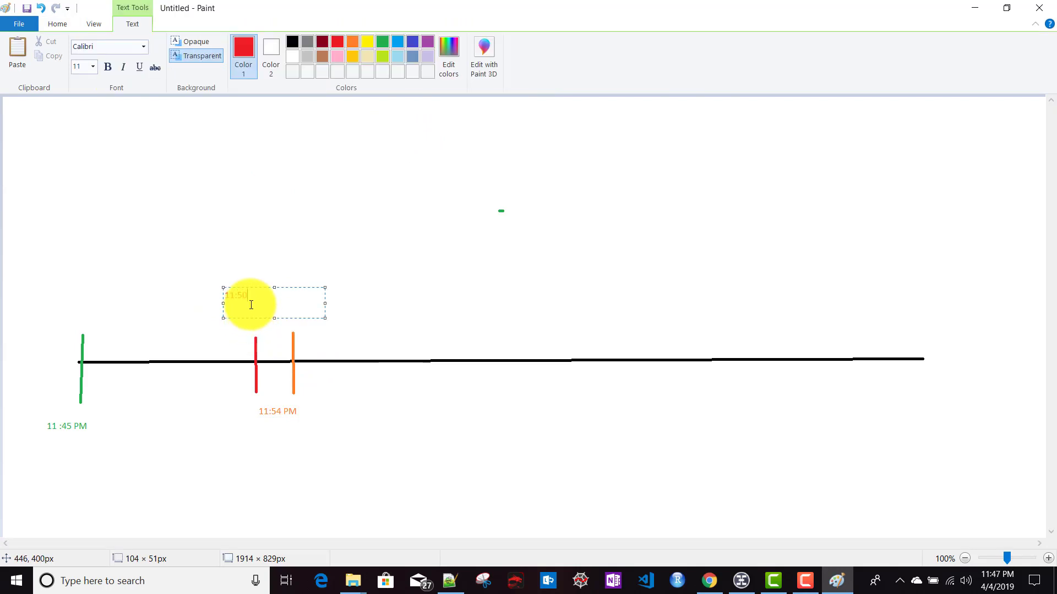
left_click(302, 490)
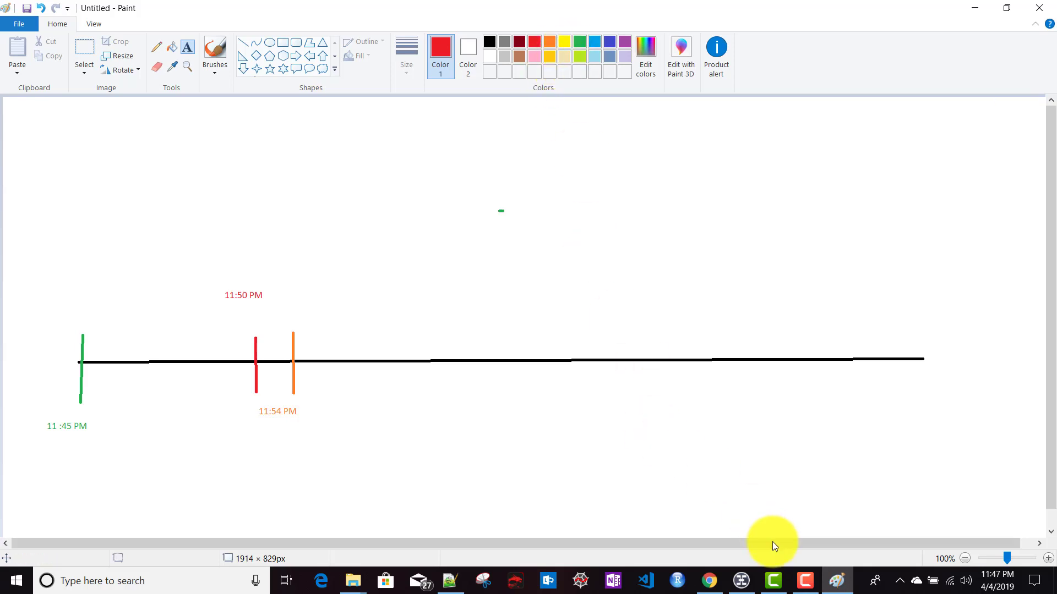
Switch back to Chrome and compare the Demo Alert's next scheduled time and alert count with the system clock
left_click(709, 580)
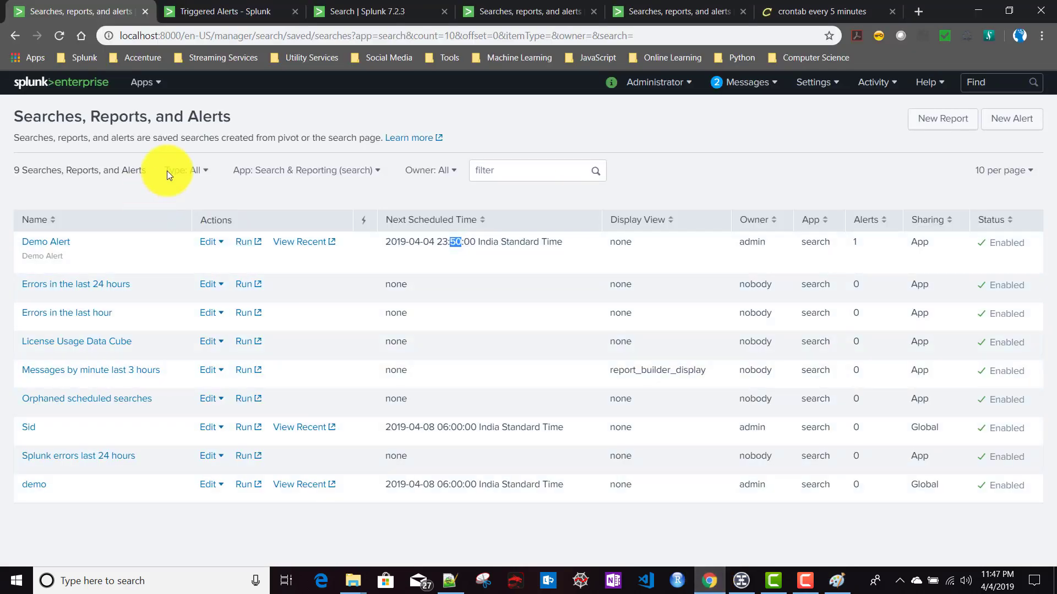
mouse_move(989, 580)
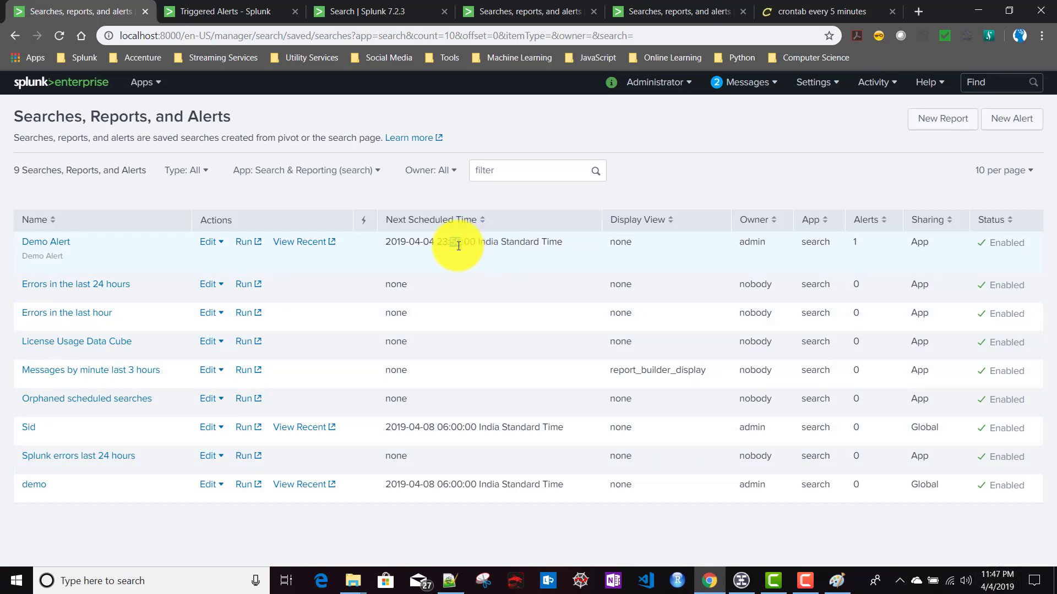
left_click(873, 243)
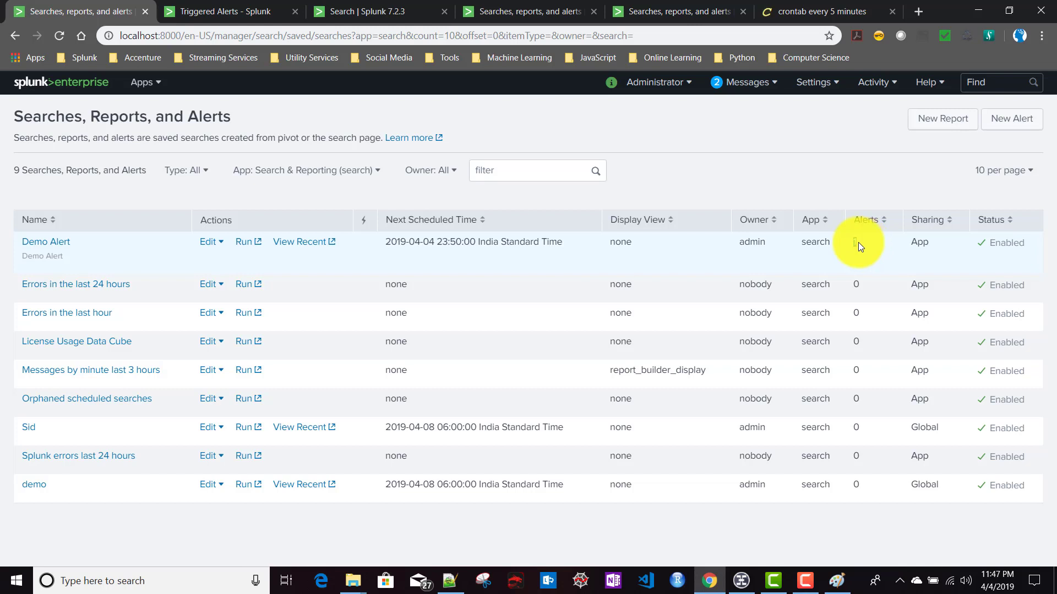
left_click_drag(858, 244, 855, 243)
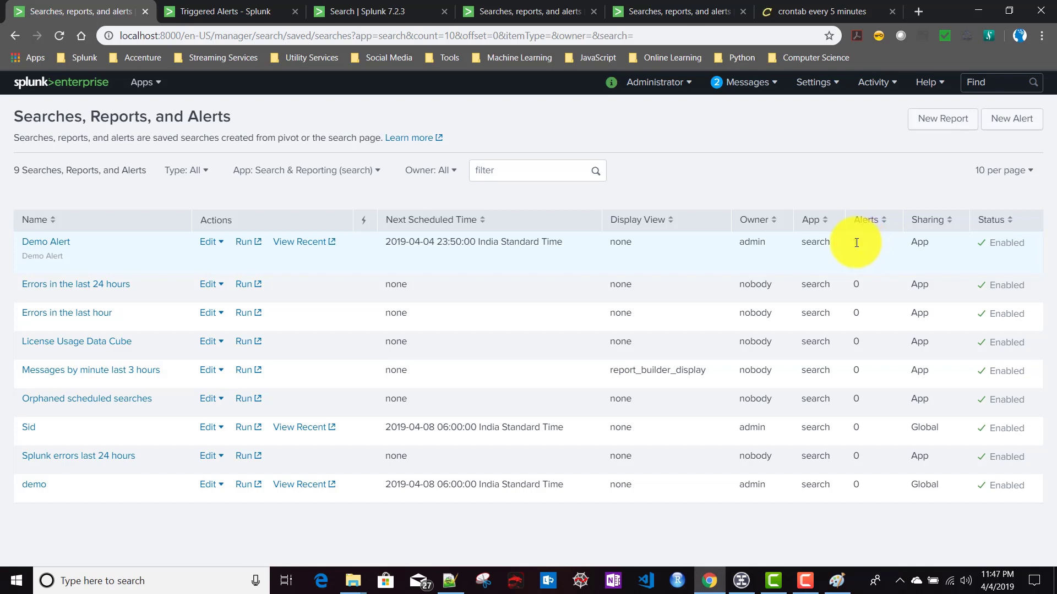
left_click(1007, 581)
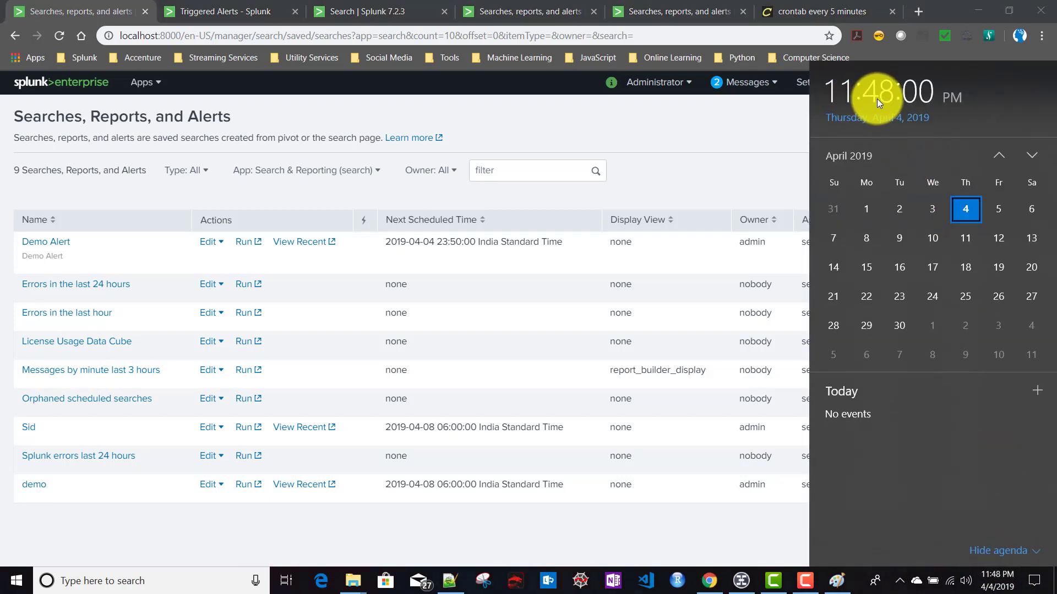
left_click(784, 133)
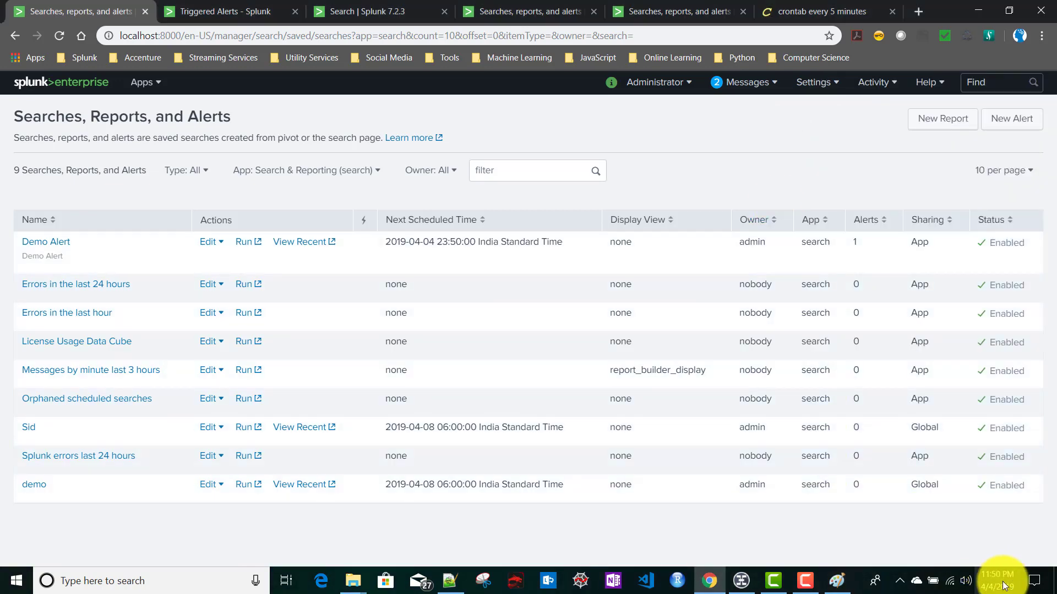
Check the system clock again, then reload the saved searches list to see the Demo Alert's alert count and next scheduled time
left_click(1003, 586)
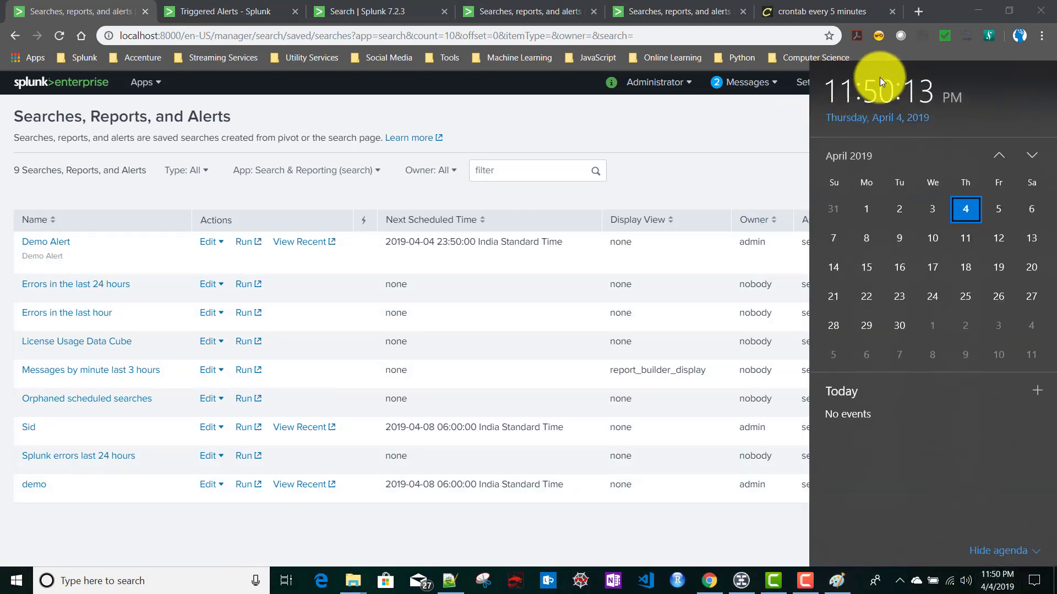
left_click(722, 159)
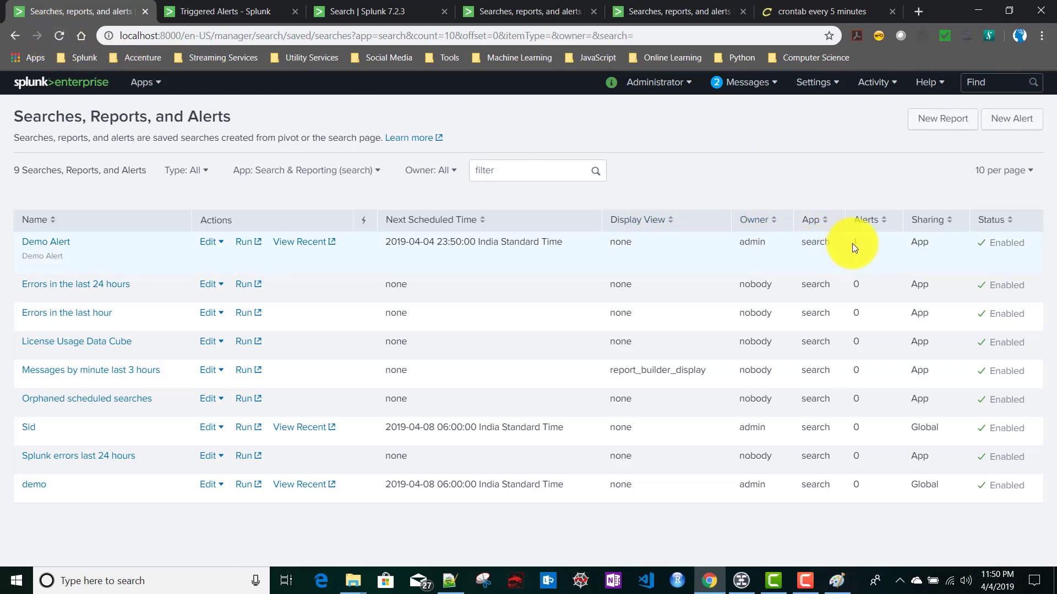
left_click(54, 35)
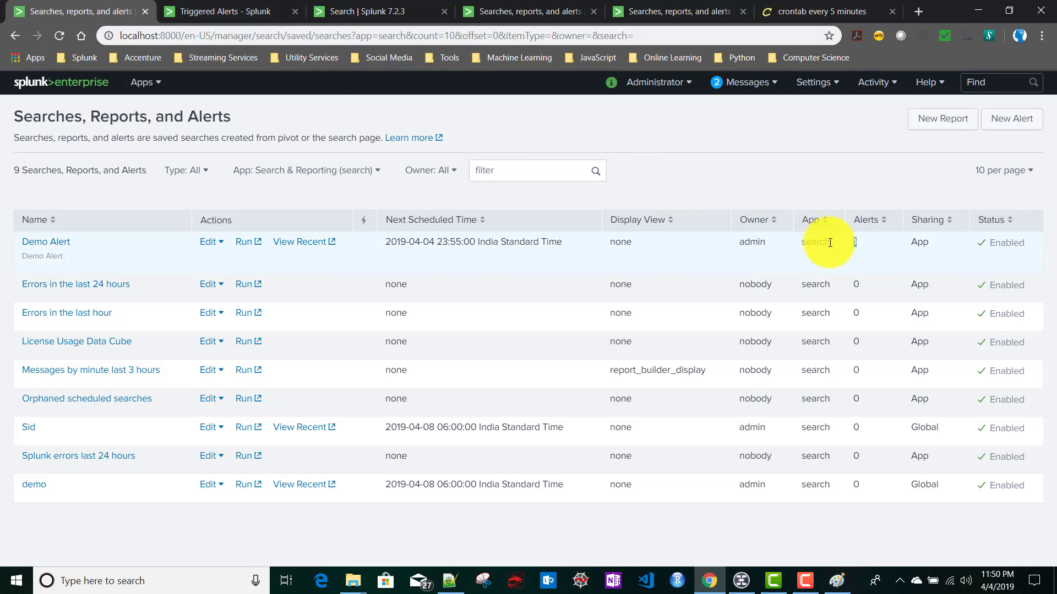
double_click(455, 242)
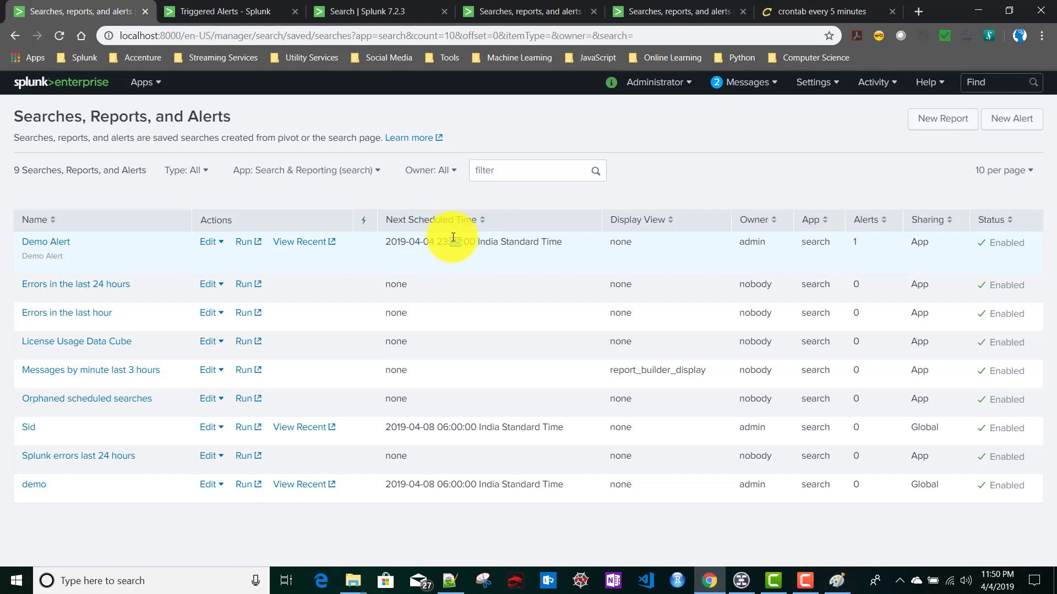
Reload the triggered alerts list and check the firing time of the Demo Alert entry
left_click(207, 7)
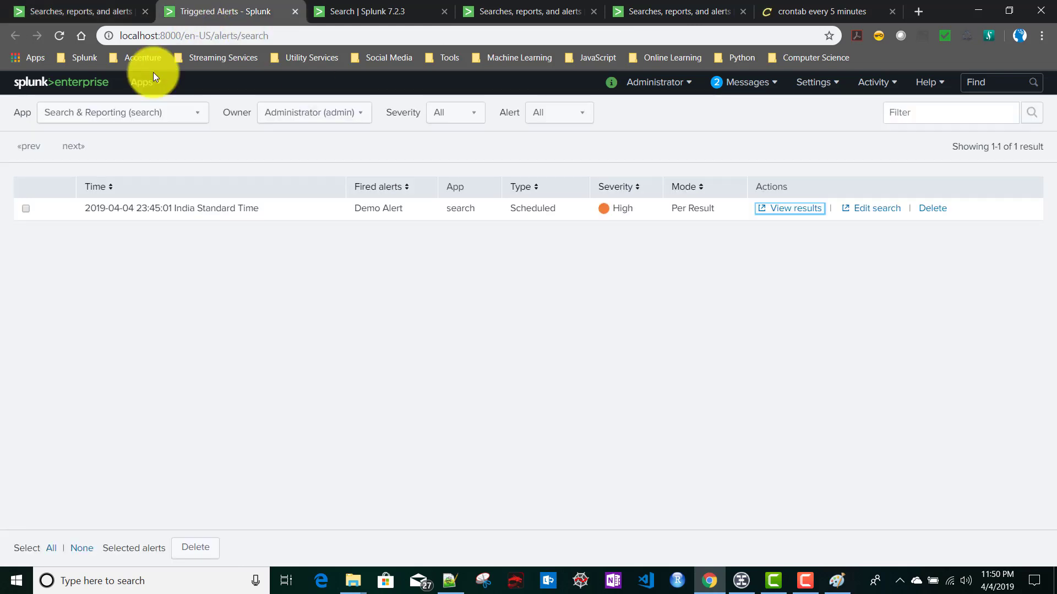
left_click(60, 37)
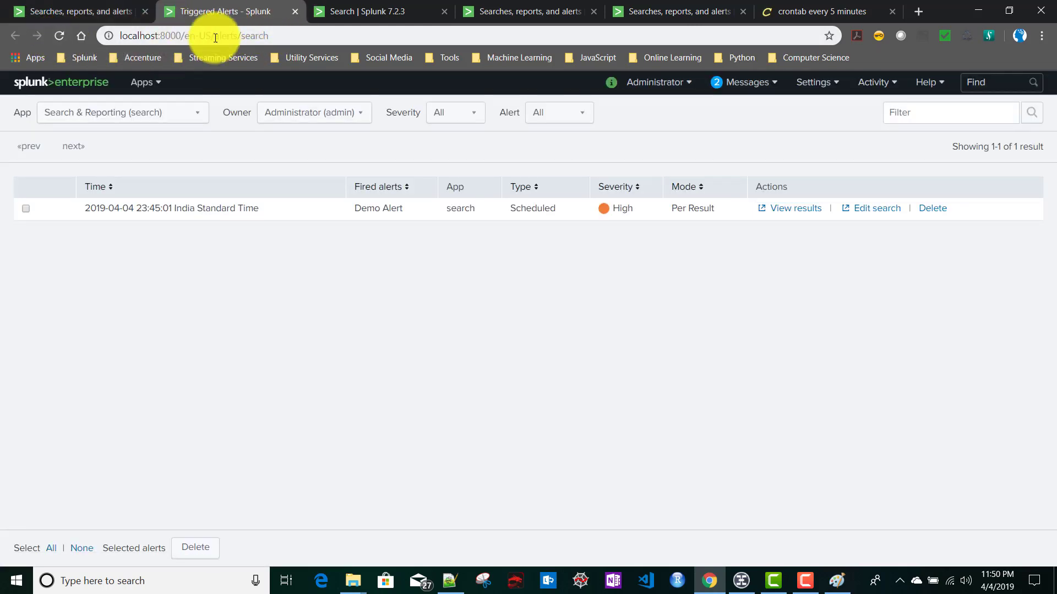
left_click_drag(141, 209, 168, 210)
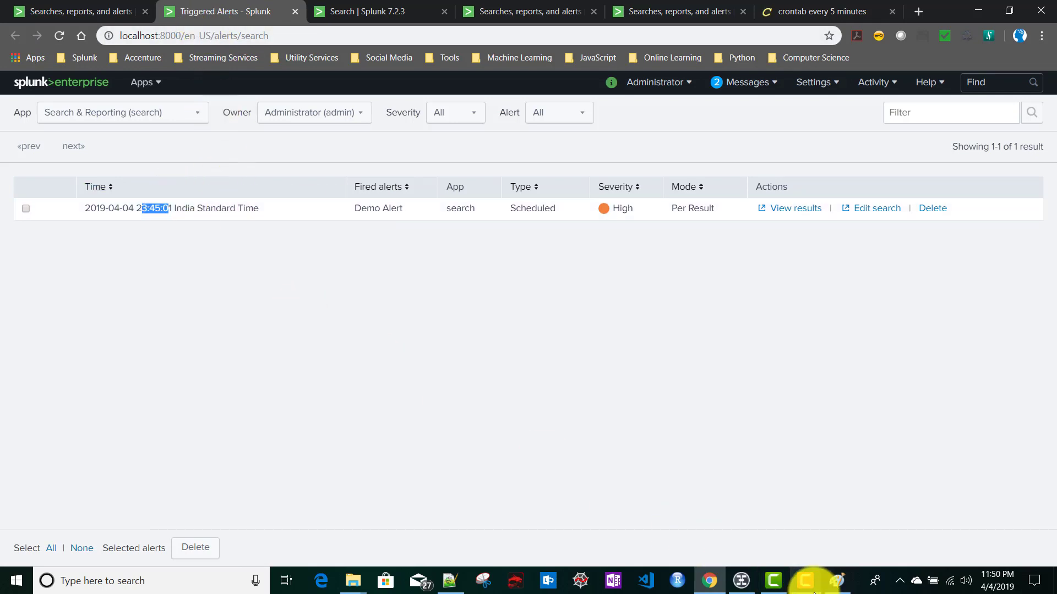
In Paint, draw a green vertical tick about 100 px tall just after the 11:54 PM orange tick and label it "11:55 PM" above
left_click(836, 581)
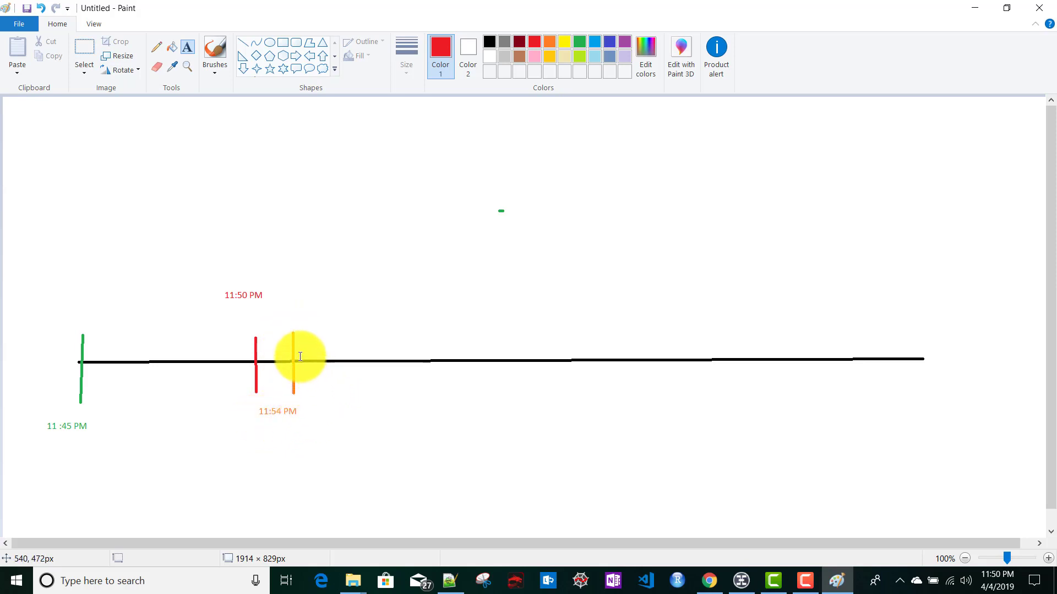
left_click(579, 56)
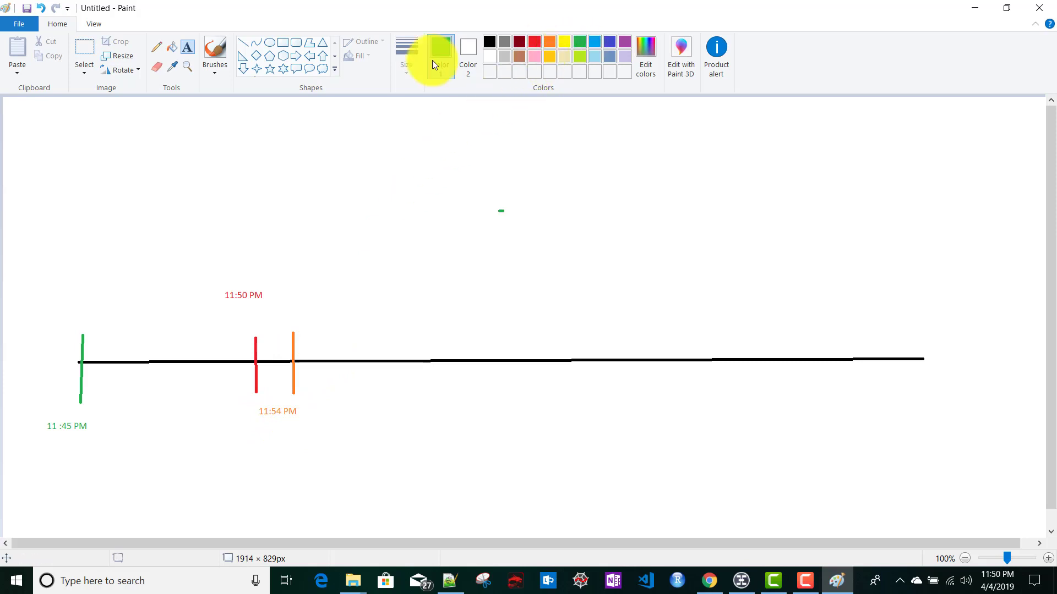
left_click(246, 44)
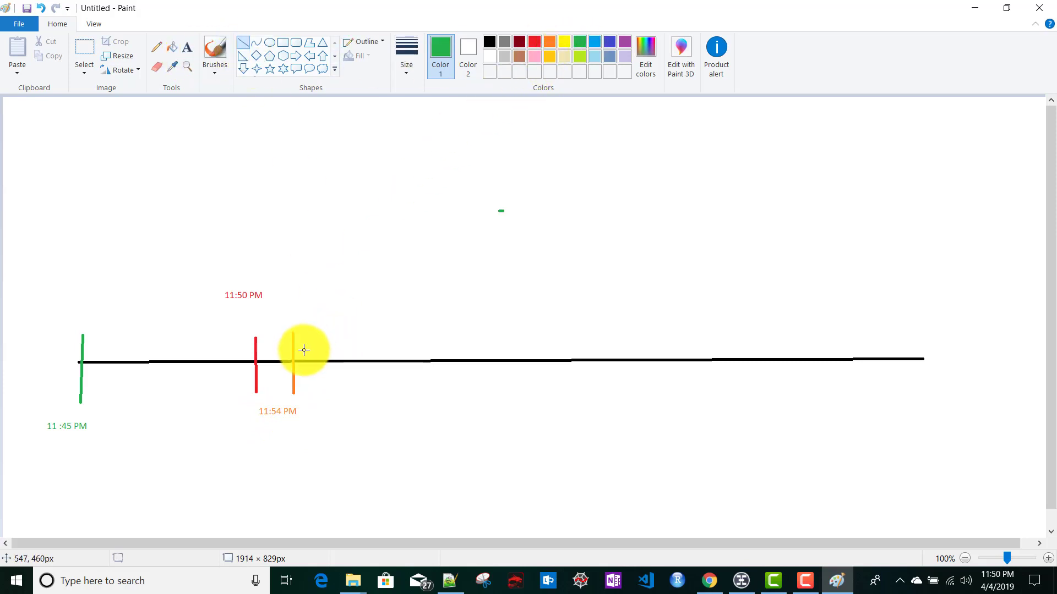
left_click_drag(311, 340, 312, 394)
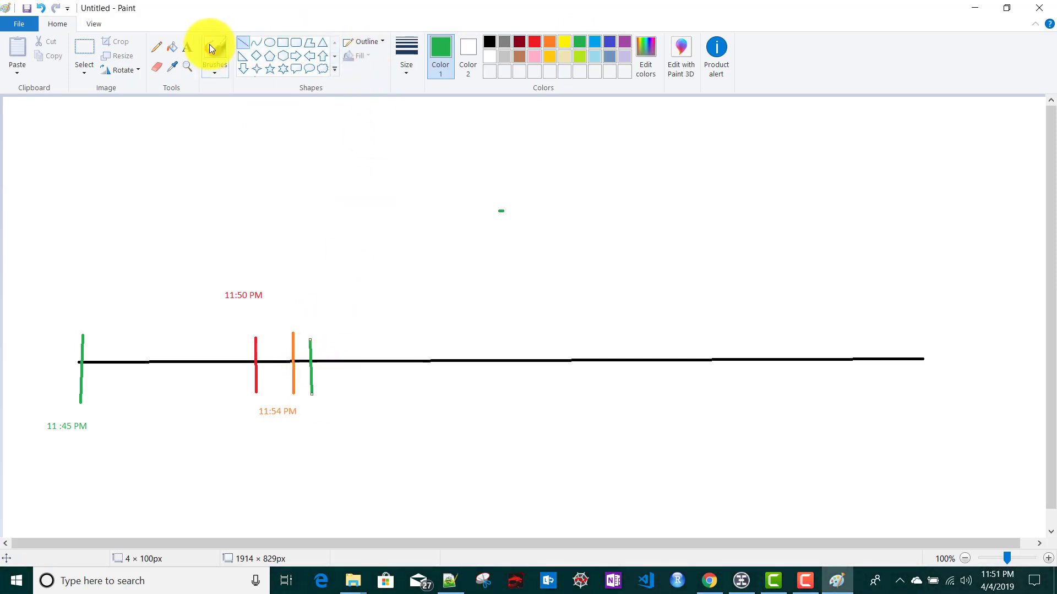
left_click(184, 47)
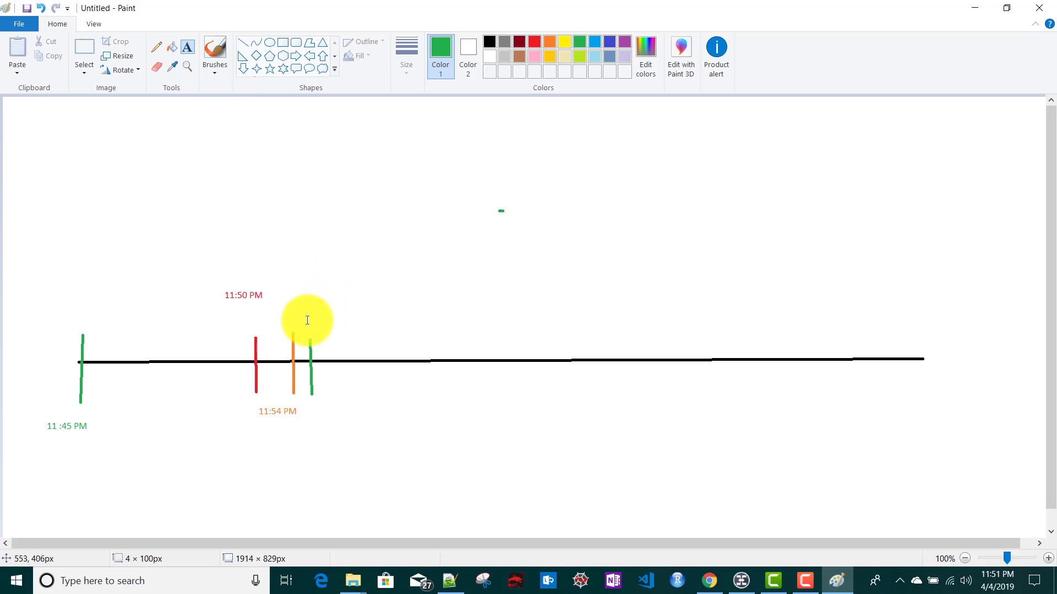
left_click_drag(307, 322, 349, 336)
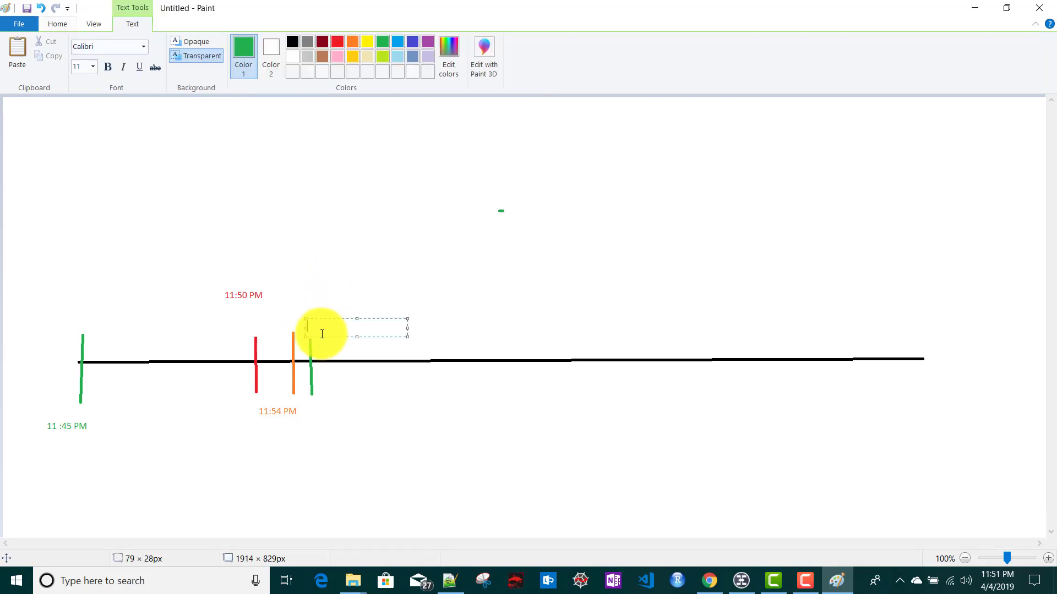
type("11:55 PM")
left_click(478, 275)
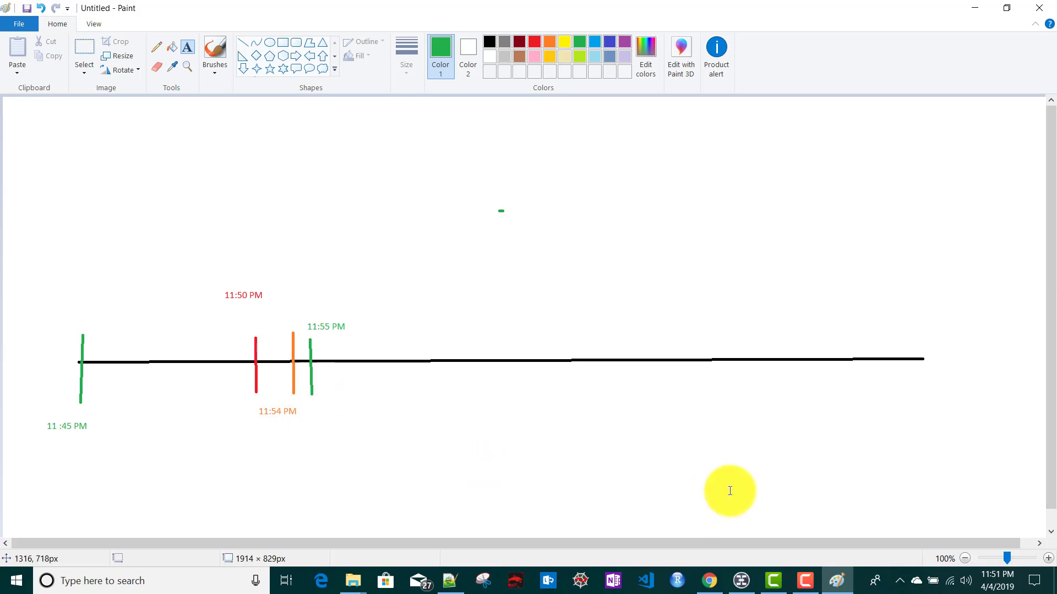
Switch to Chrome and compare the Demo Alert's next scheduled time in the saved searches list with the system clock
left_click(710, 581)
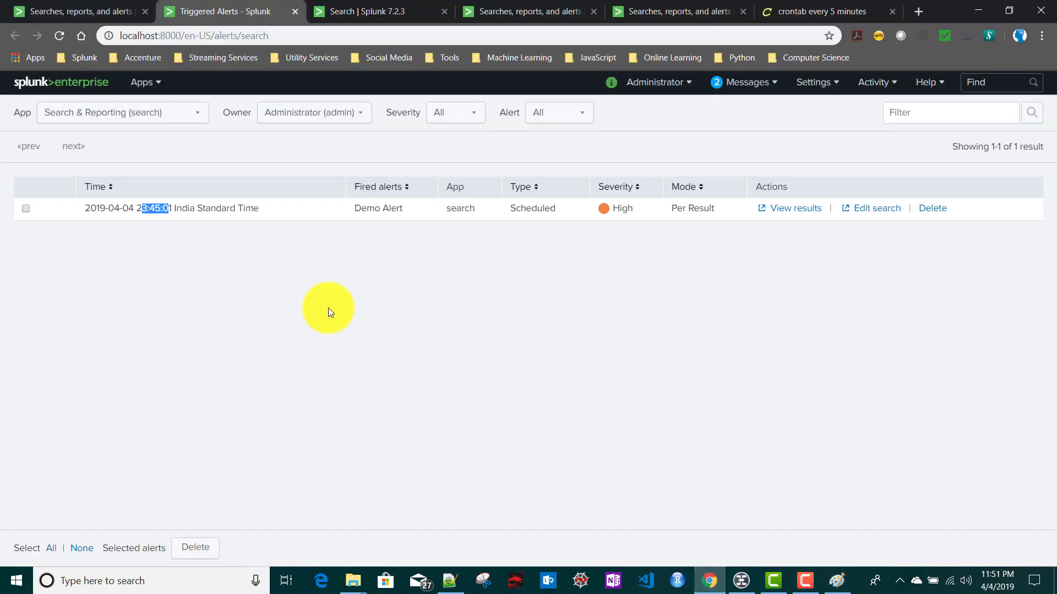
left_click(72, 12)
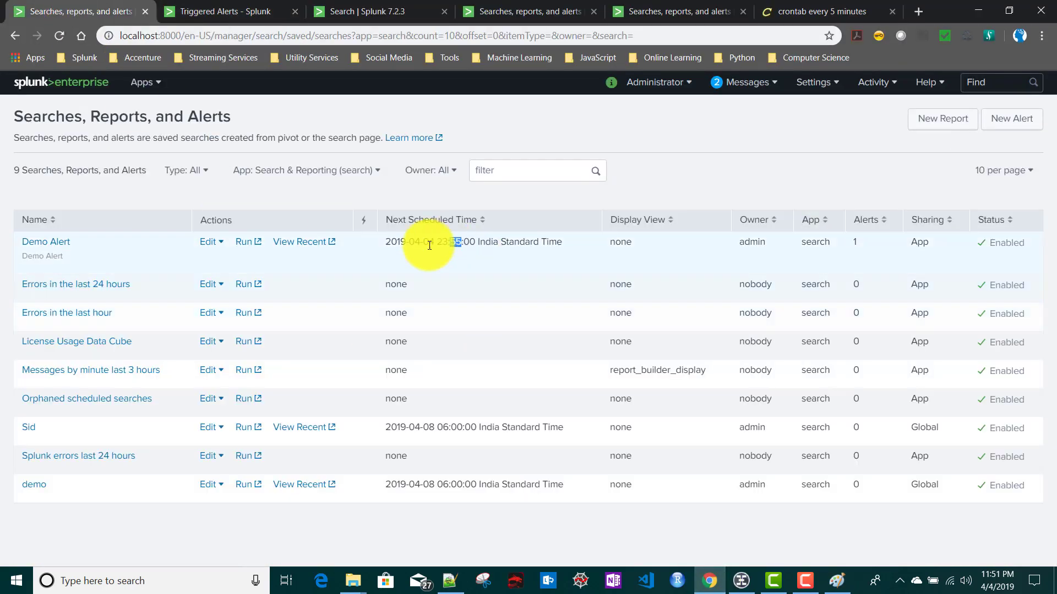
left_click(996, 584)
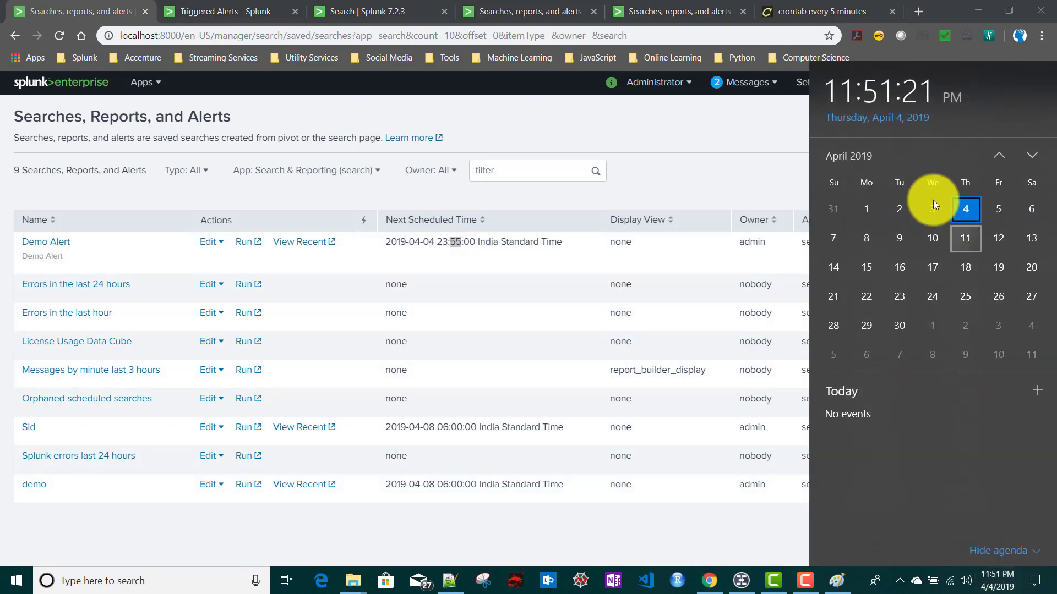
left_click(715, 170)
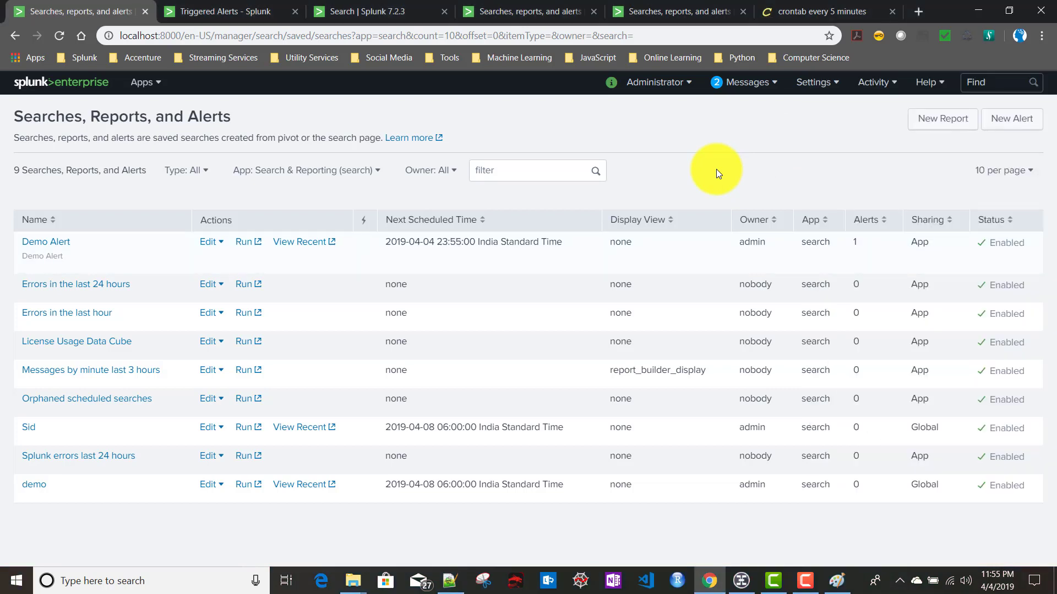
Check the system clock again, then reload the saved searches and triggered alerts lists to examine the Demo Alert's count and firing times
left_click(991, 582)
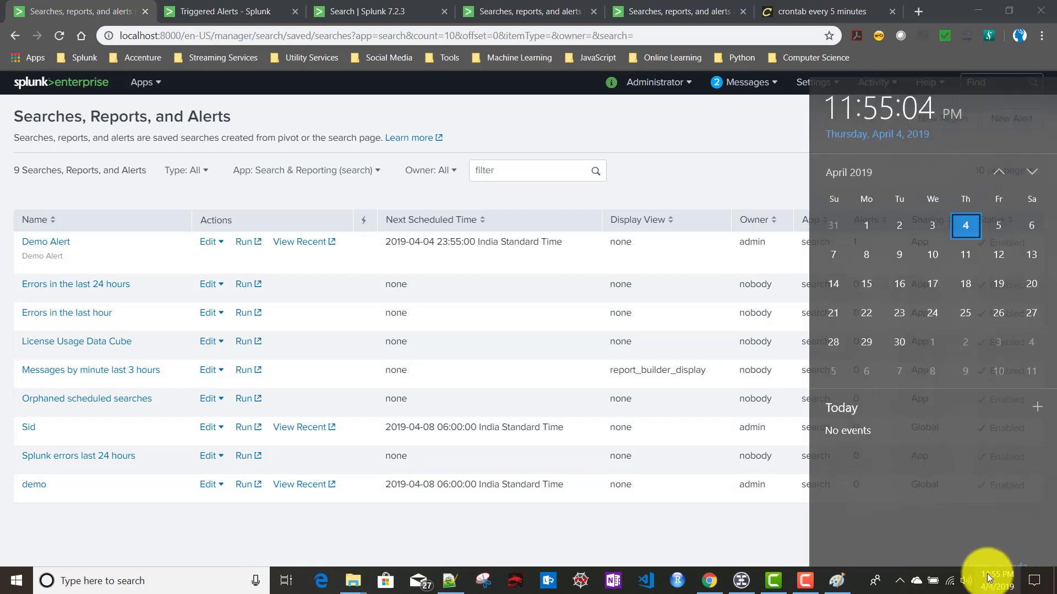
left_click(699, 183)
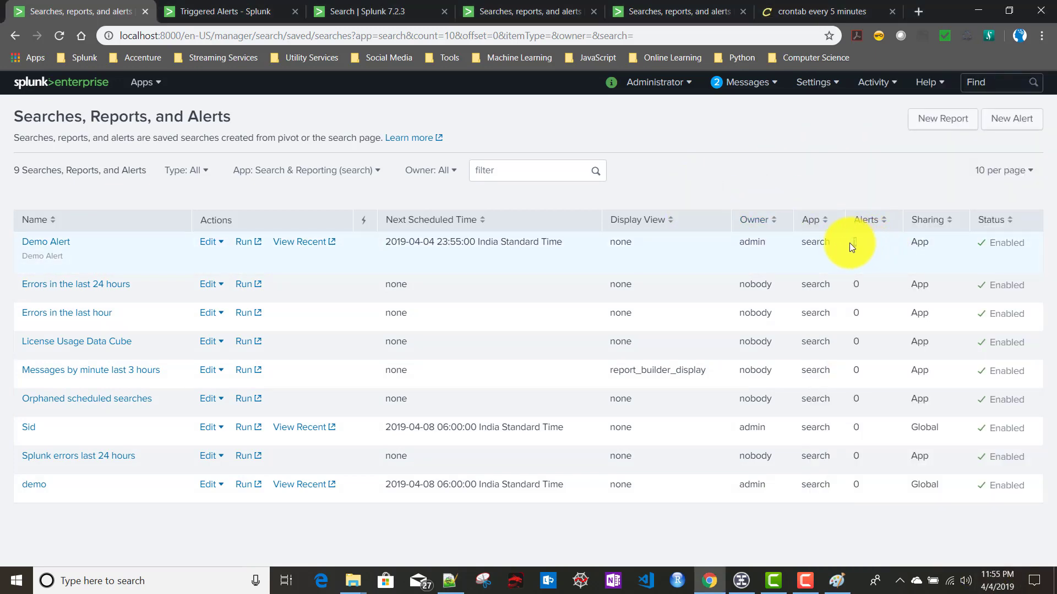
left_click(59, 36)
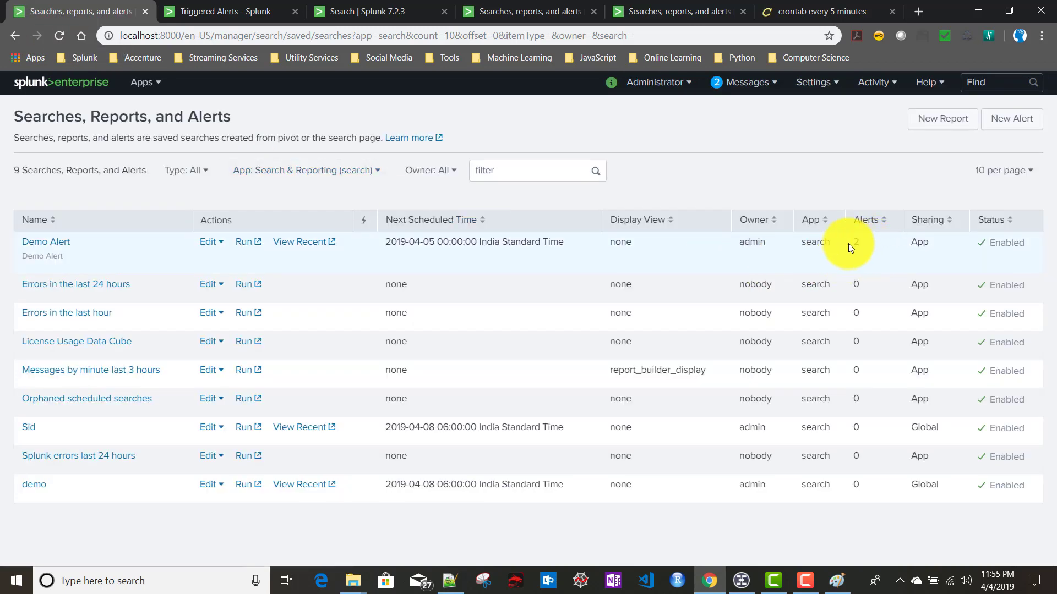
left_click(209, 9)
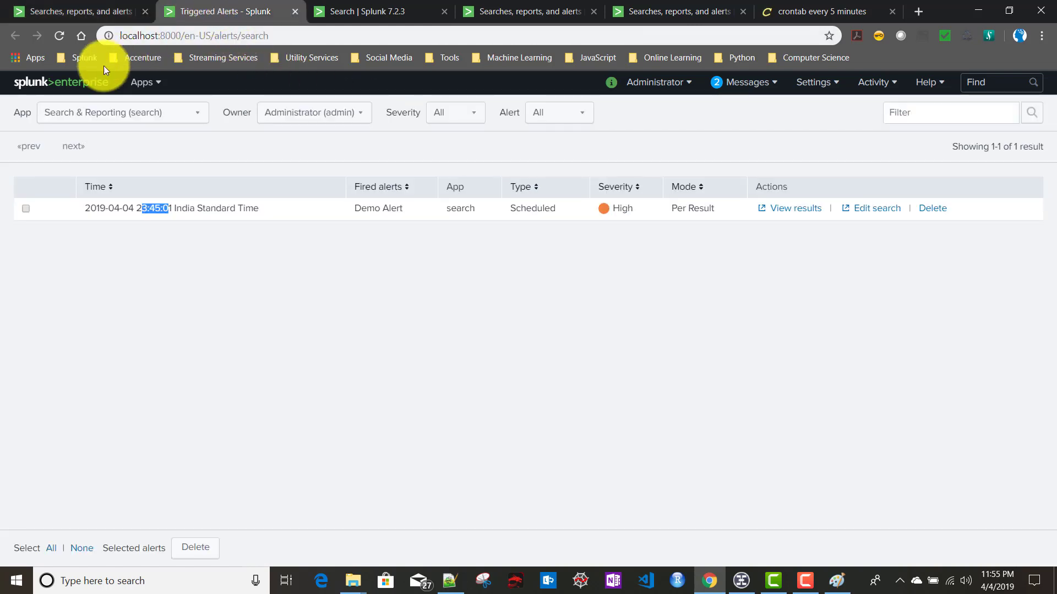
left_click(56, 37)
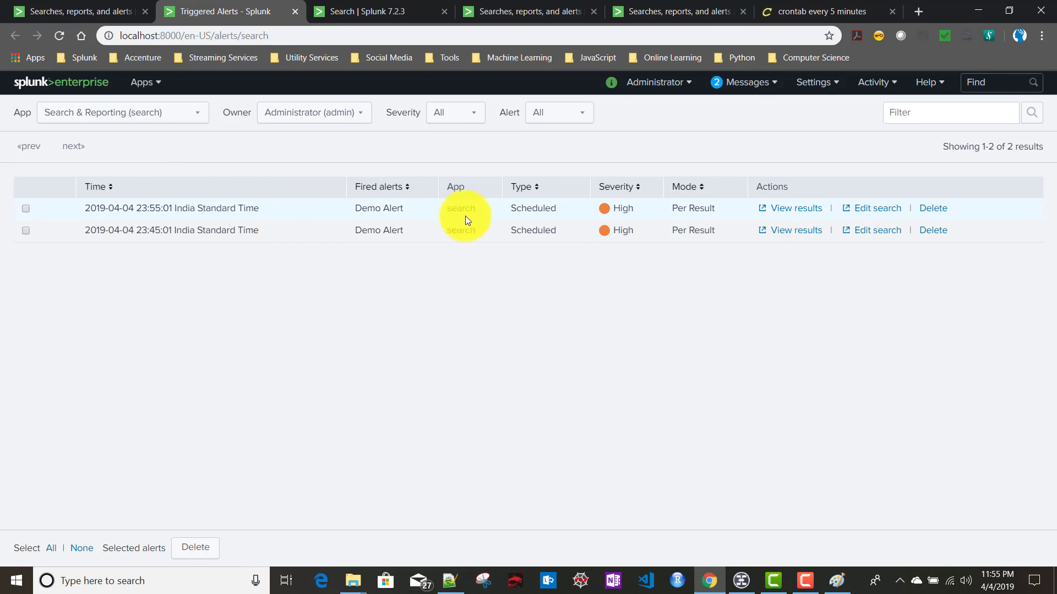
Look at the Paint timeline, then return to Chrome and check the Demo Alert's next scheduled time in the saved searches list
left_click(837, 581)
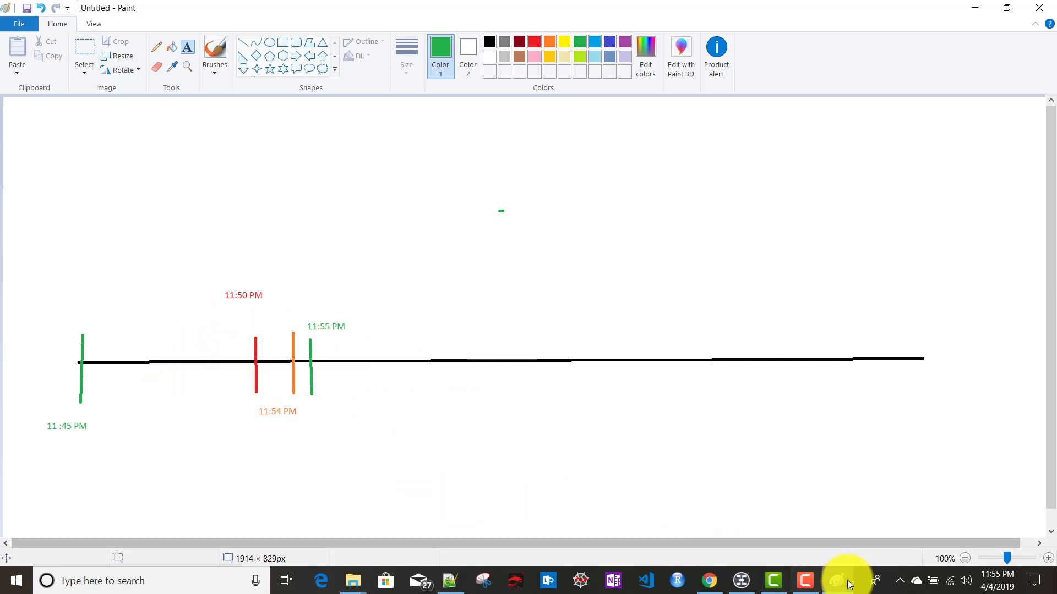
mouse_move(845, 584)
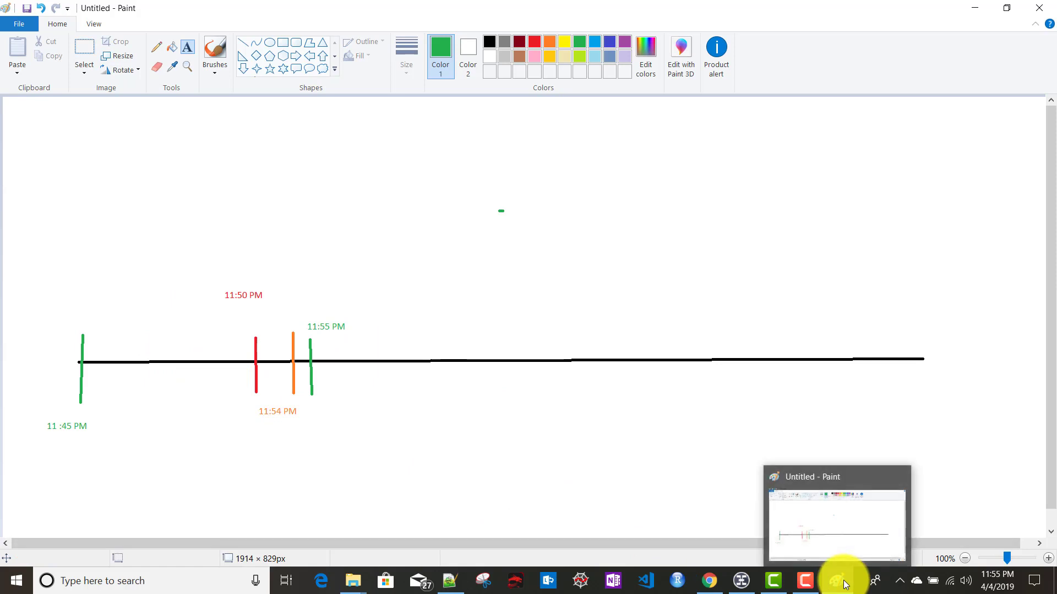
left_click(846, 585)
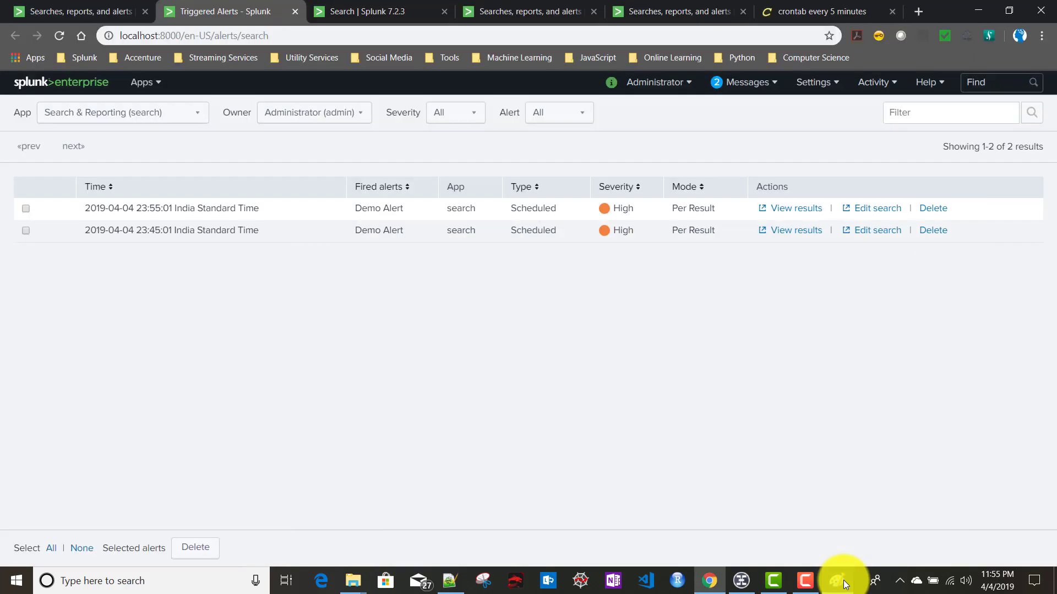
left_click(94, 16)
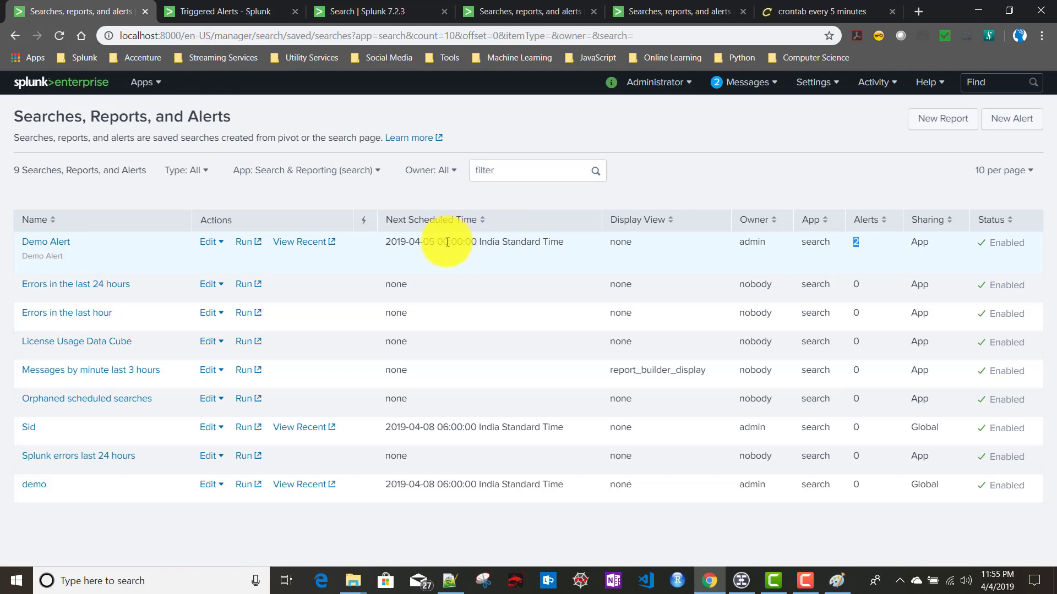
left_click_drag(447, 242, 471, 245)
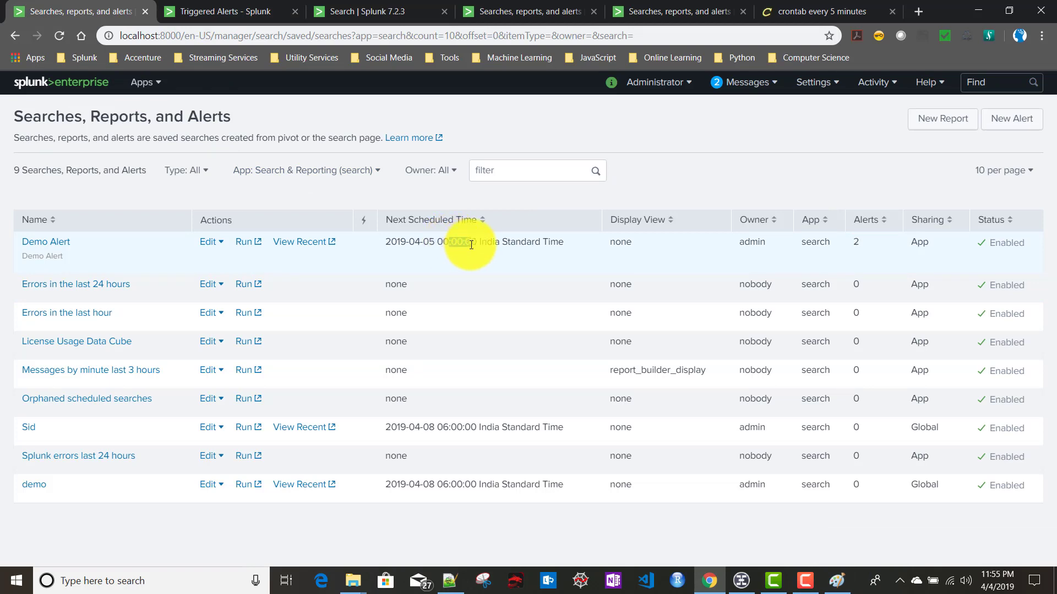
In Paint, draw an orange vertical tick about 103 px tall near the timeline's middle, label it "12:04 AM" below, and set the drawing colour to red
left_click(836, 582)
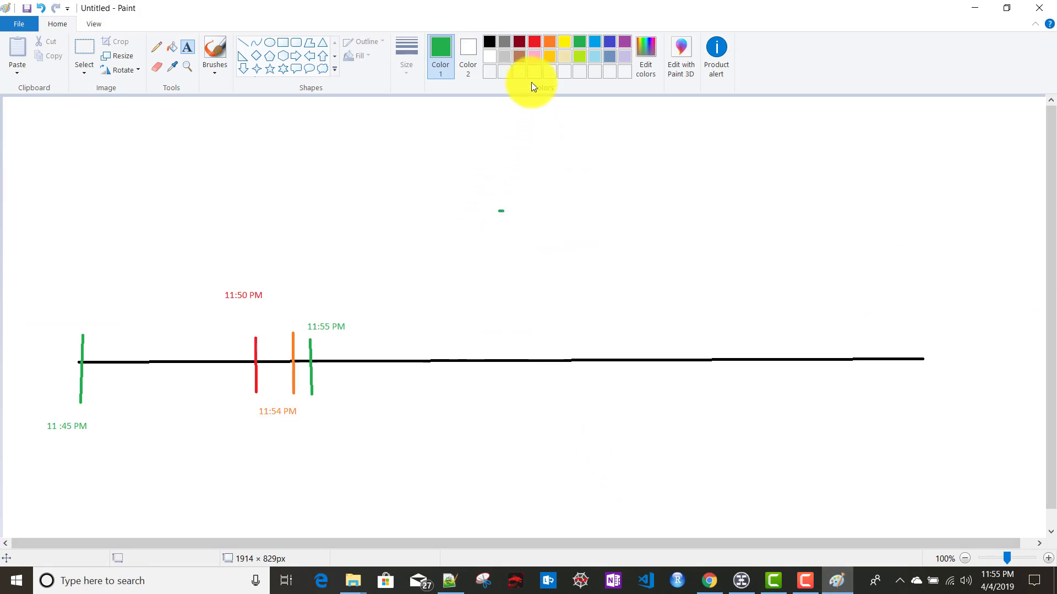
left_click(550, 42)
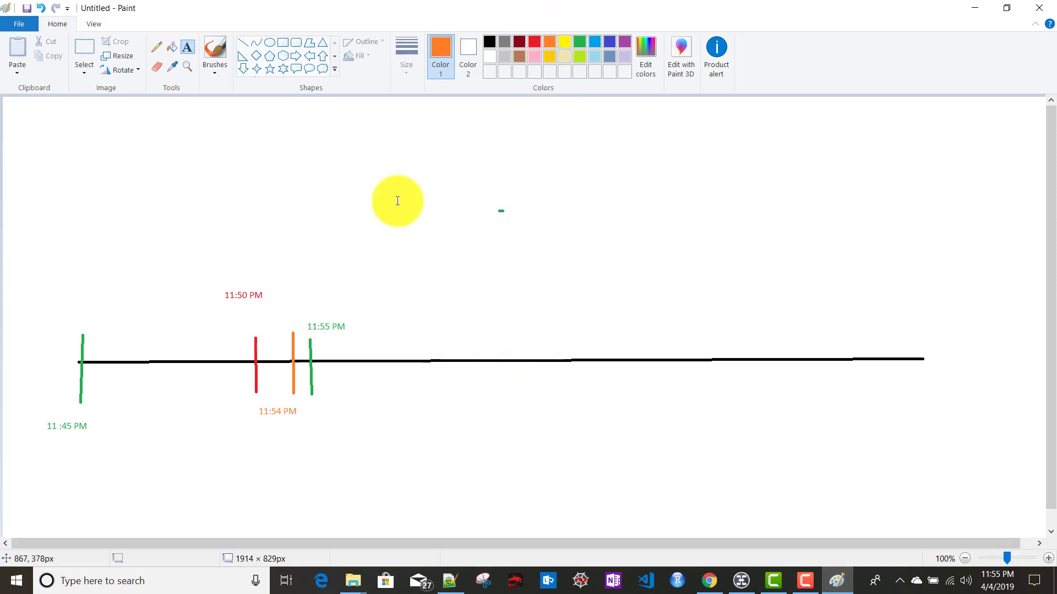
left_click(242, 43)
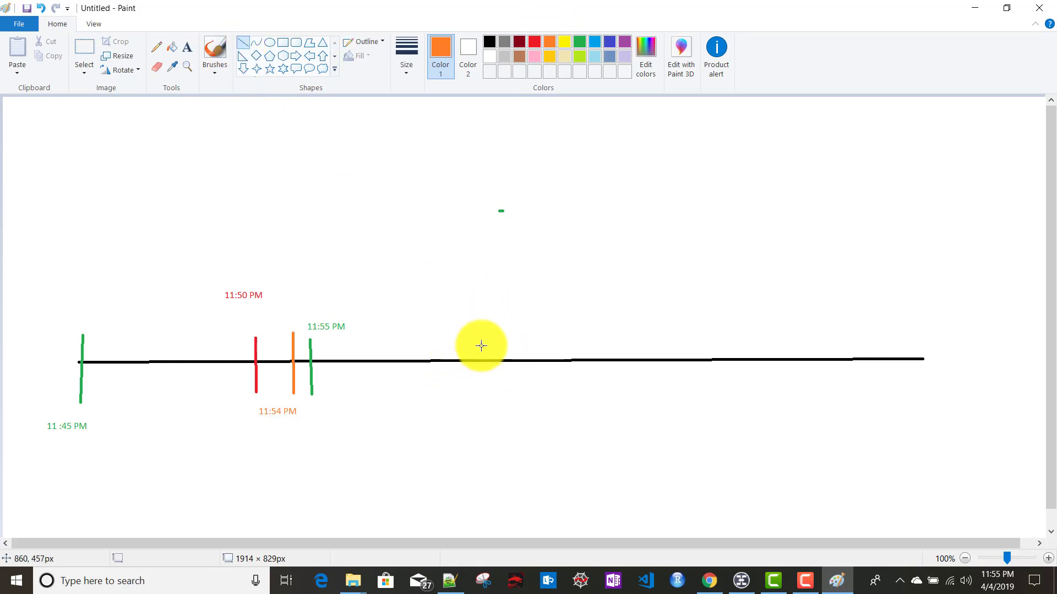
left_click_drag(483, 339, 485, 394)
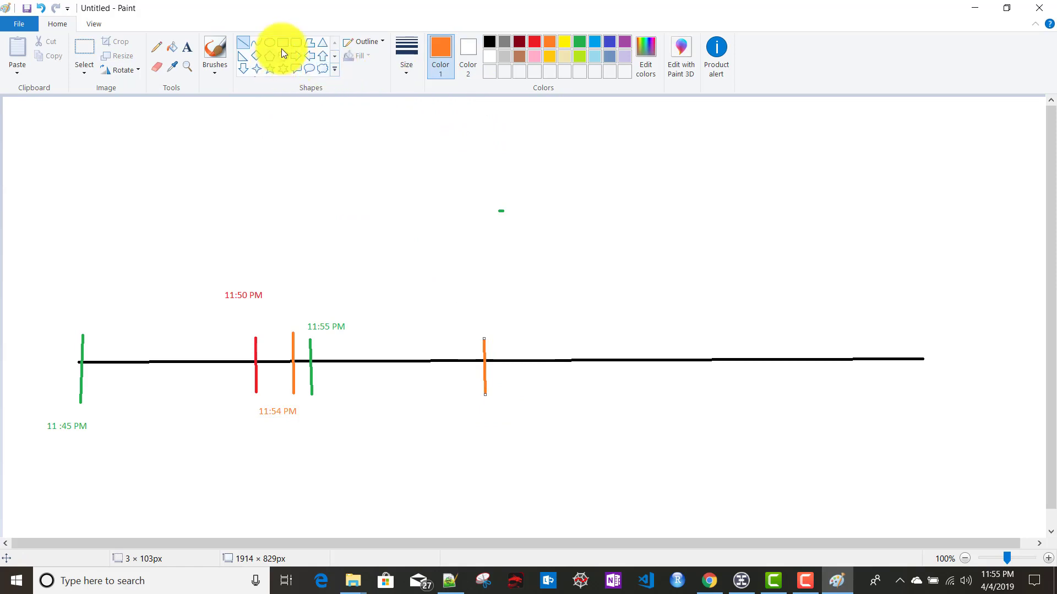
left_click(186, 47)
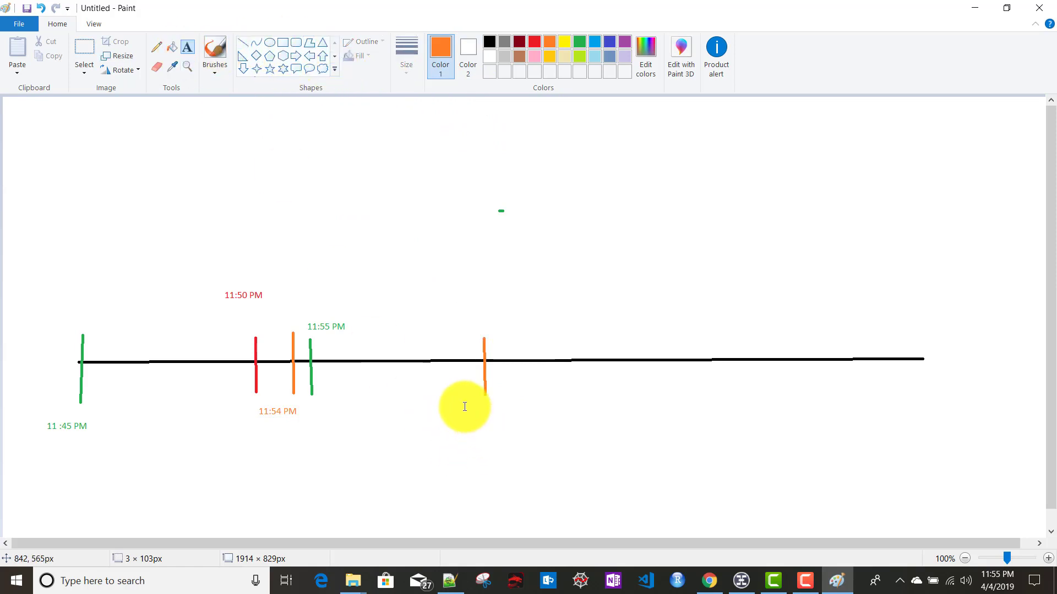
left_click_drag(464, 406, 565, 426)
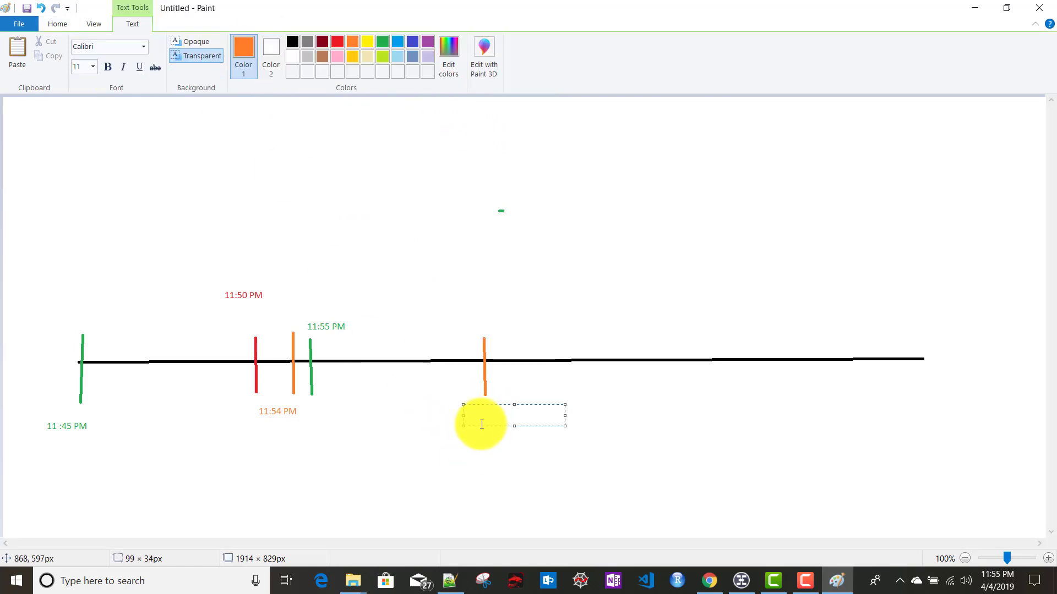
type("12:04 AM")
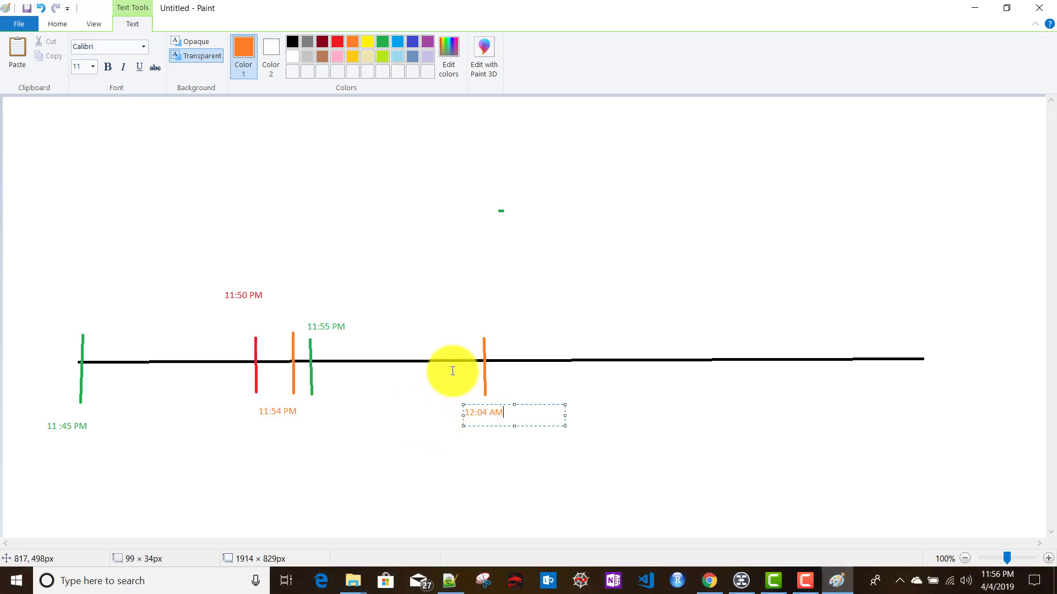
left_click(338, 43)
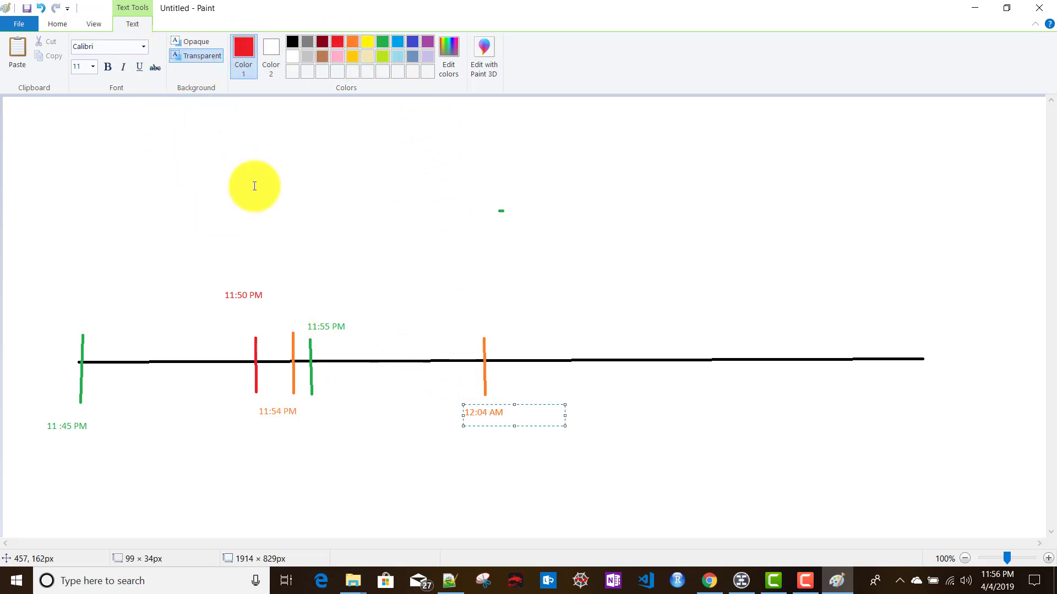
left_click(252, 184)
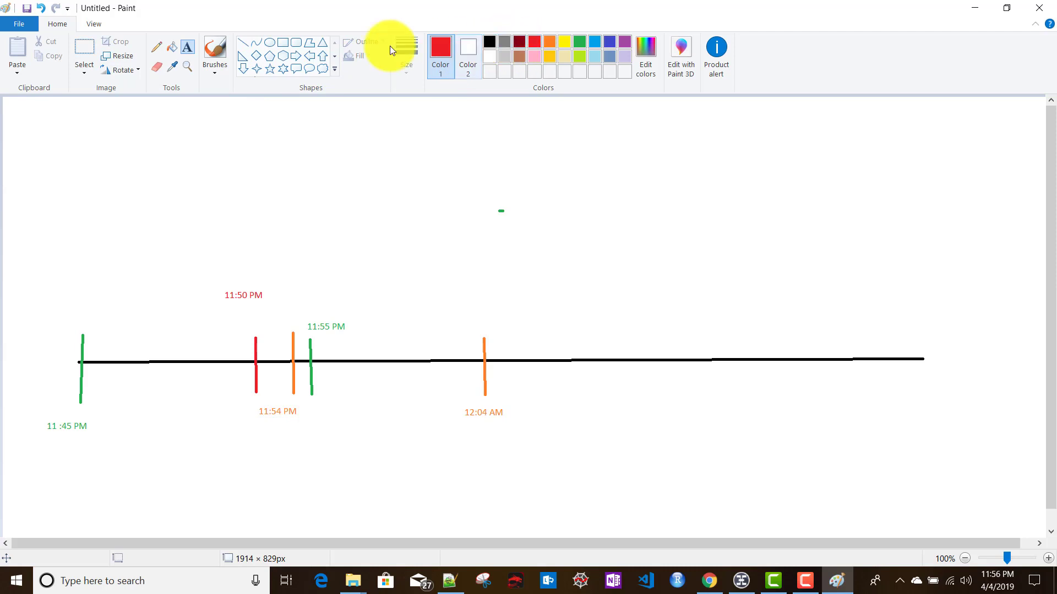
left_click(244, 44)
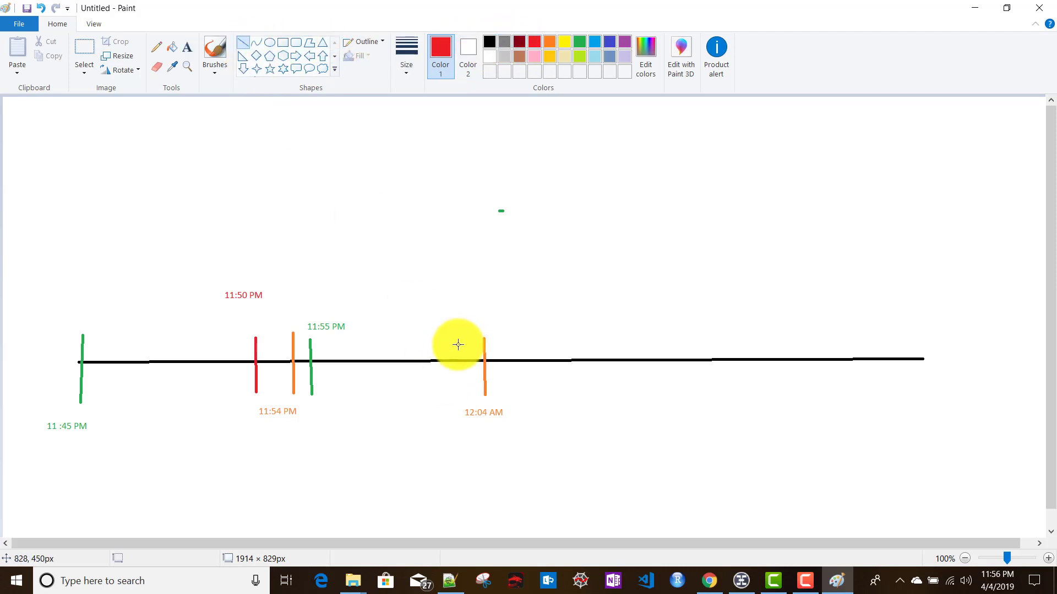
left_click_drag(449, 343, 450, 400)
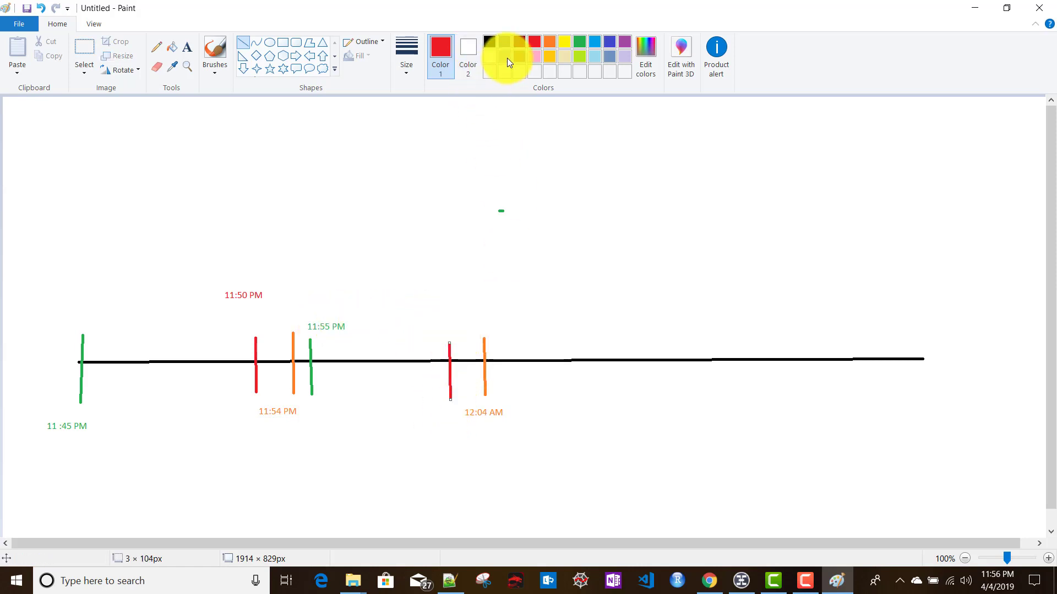
key("Delete")
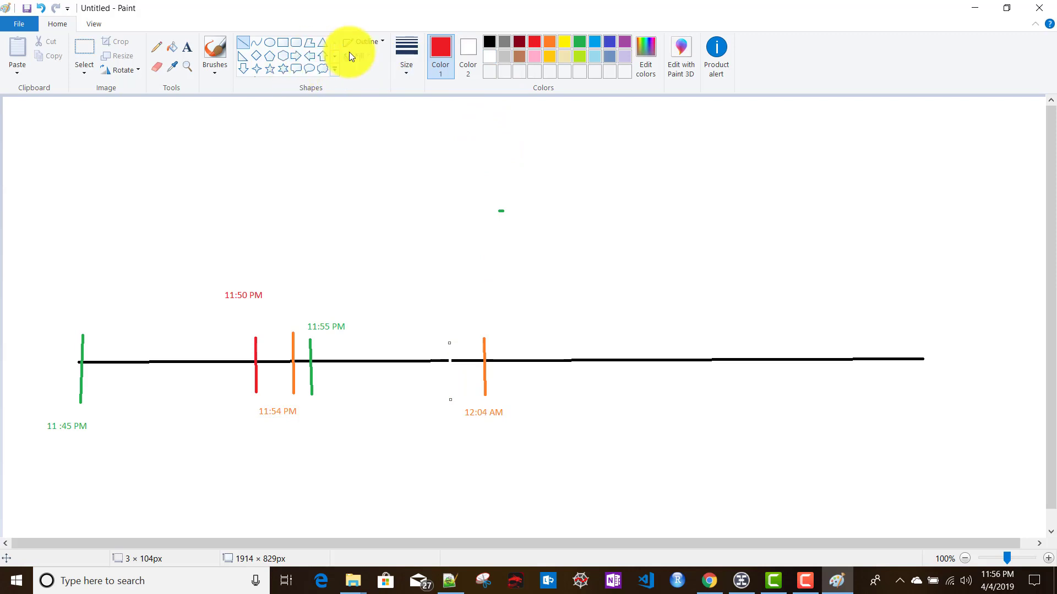
left_click(187, 48)
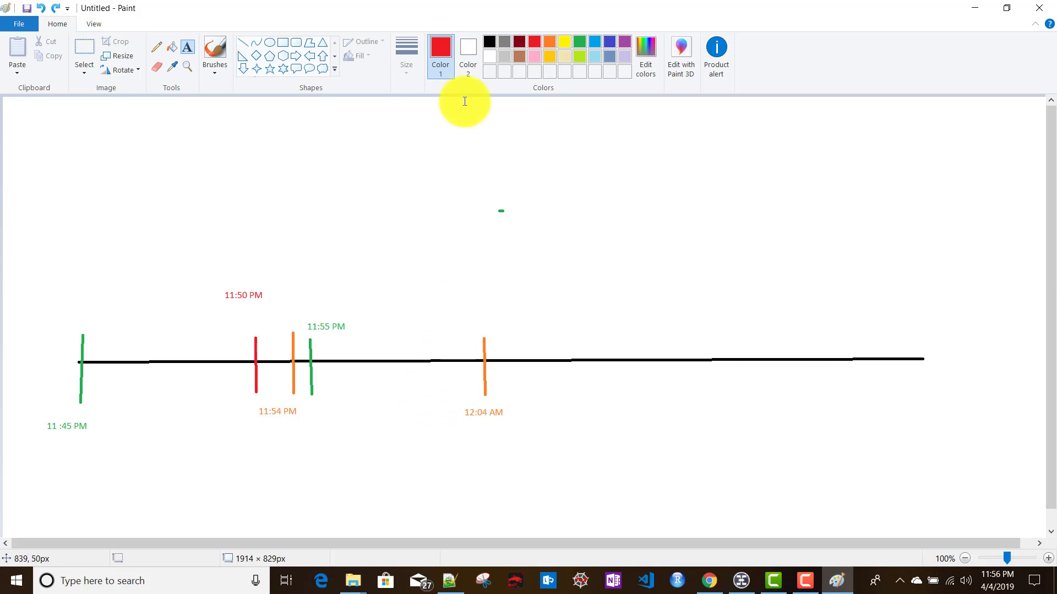
Draw a red vertical tick across the timeline just before the 12:04 AM tick and label it "12:00 AM" above
left_click(244, 43)
left_click_drag(450, 341, 451, 386)
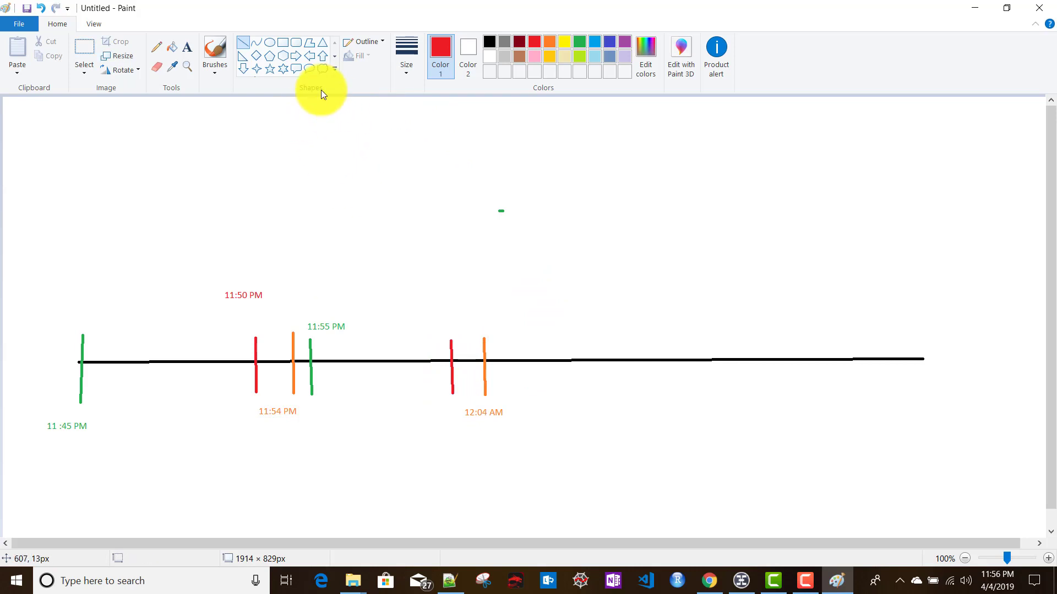
left_click(188, 46)
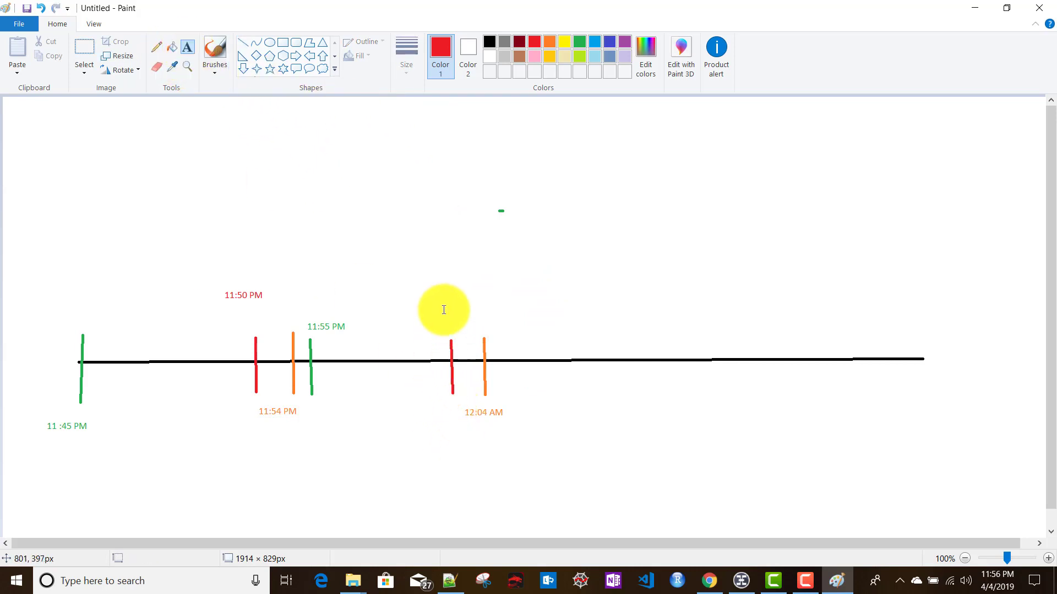
left_click_drag(431, 312, 471, 334)
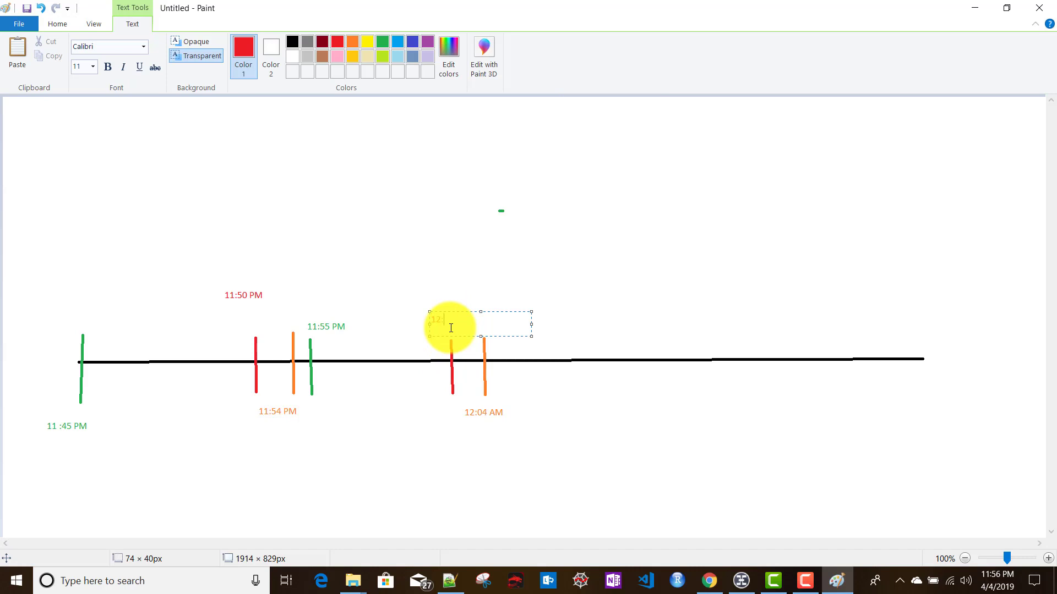
type("12:00 AM")
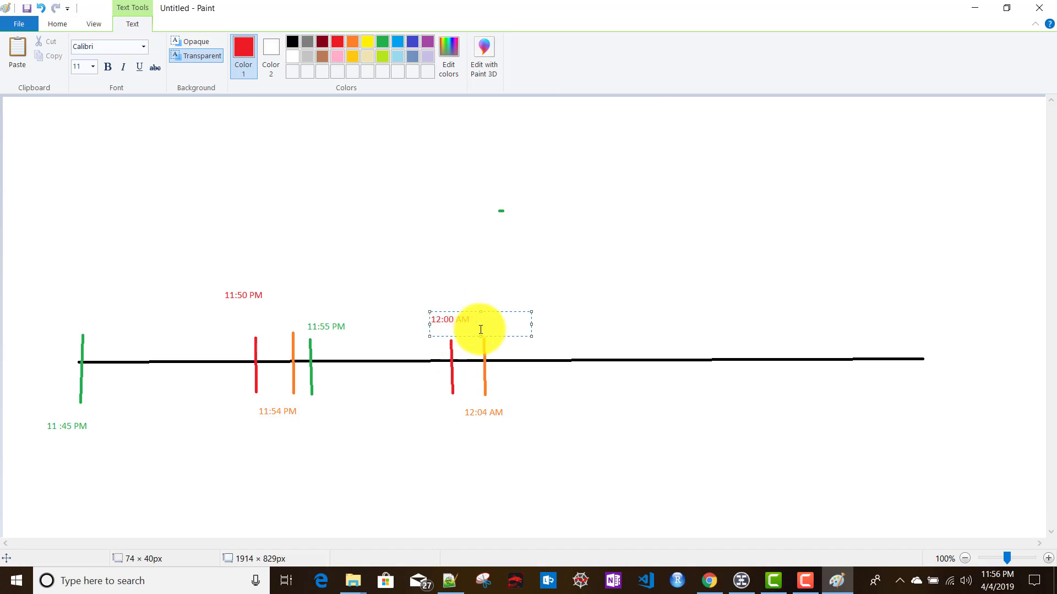
left_click(654, 319)
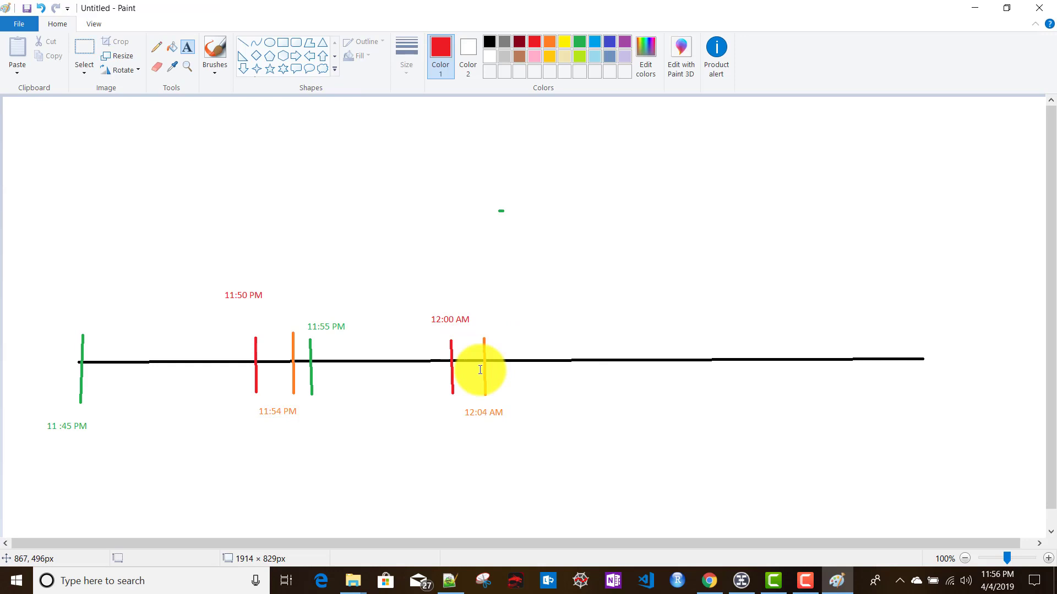
Switch to Chrome, check the system clock against the Demo Alert's next scheduled time, then reload the saved searches list and examine its alert count
left_click(706, 583)
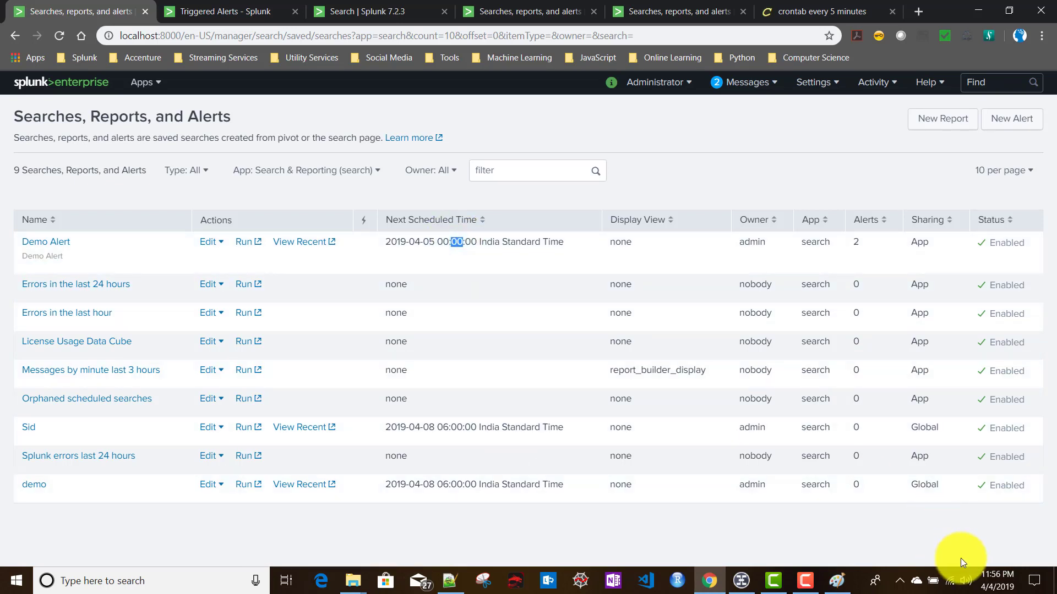
left_click(991, 586)
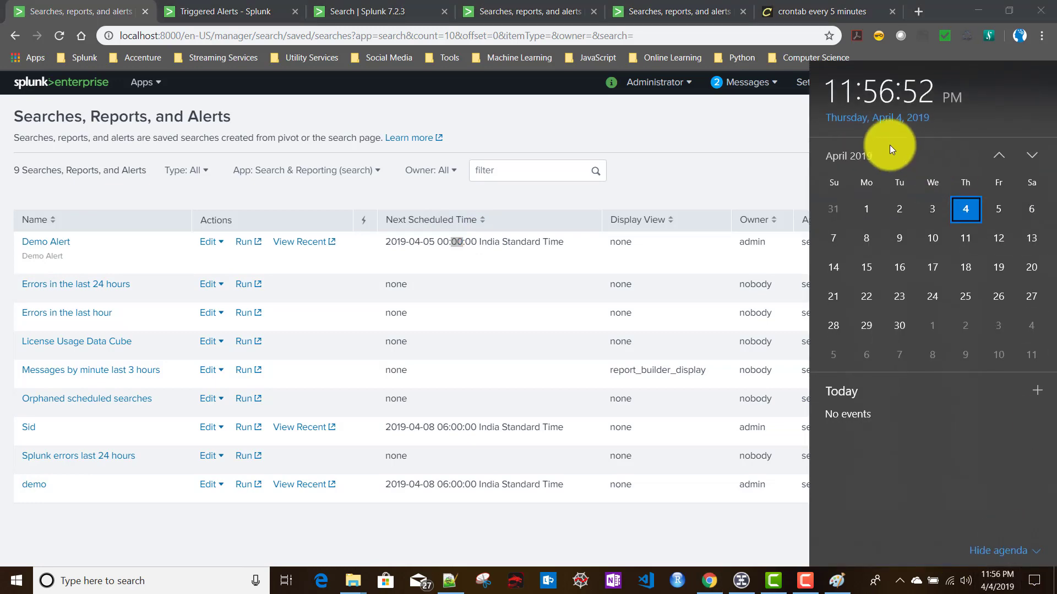
left_click(695, 160)
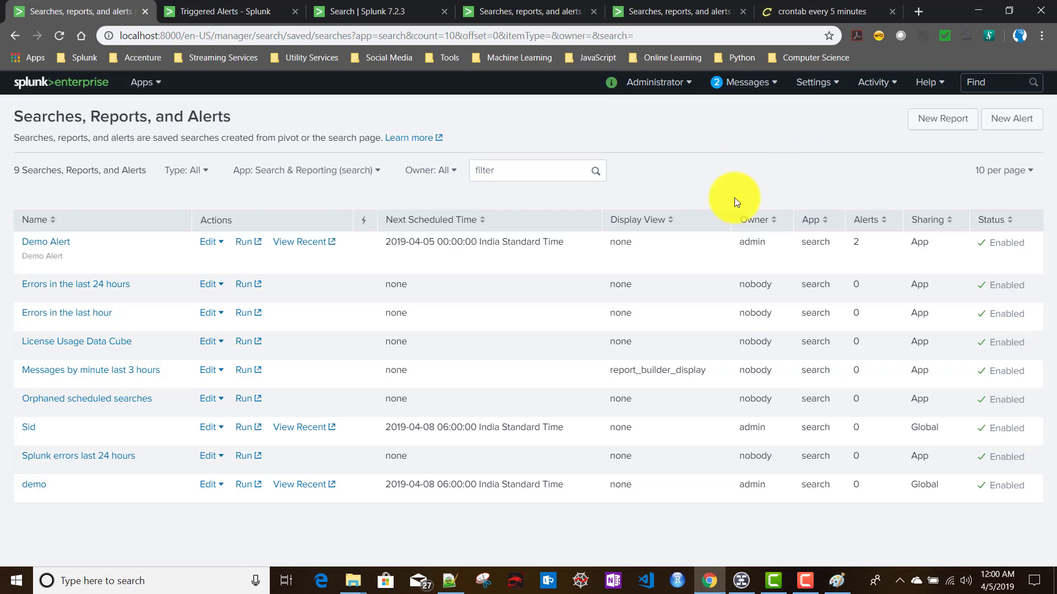
left_click(1000, 576)
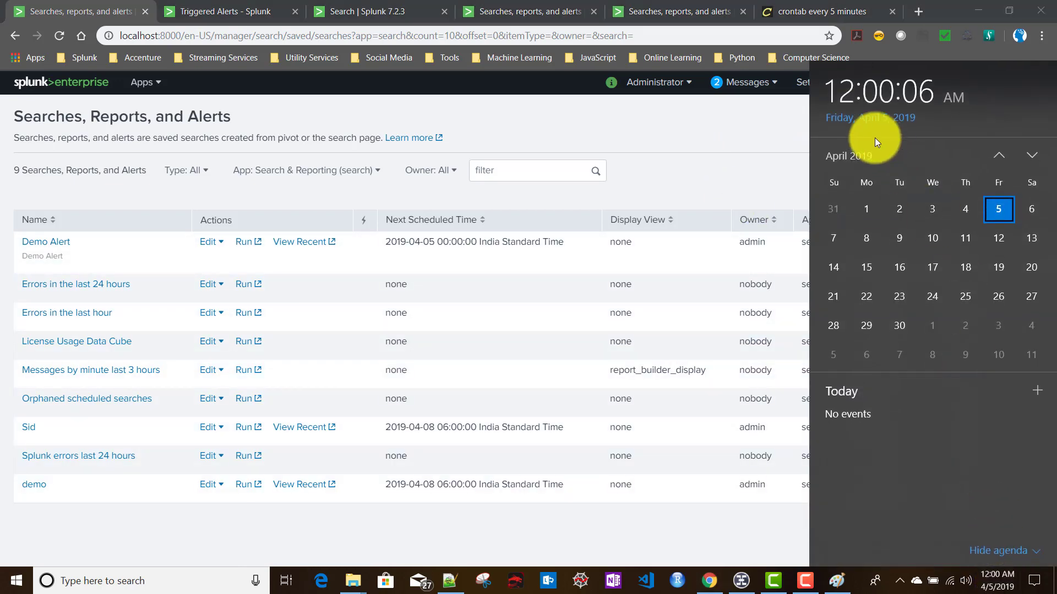
left_click(678, 170)
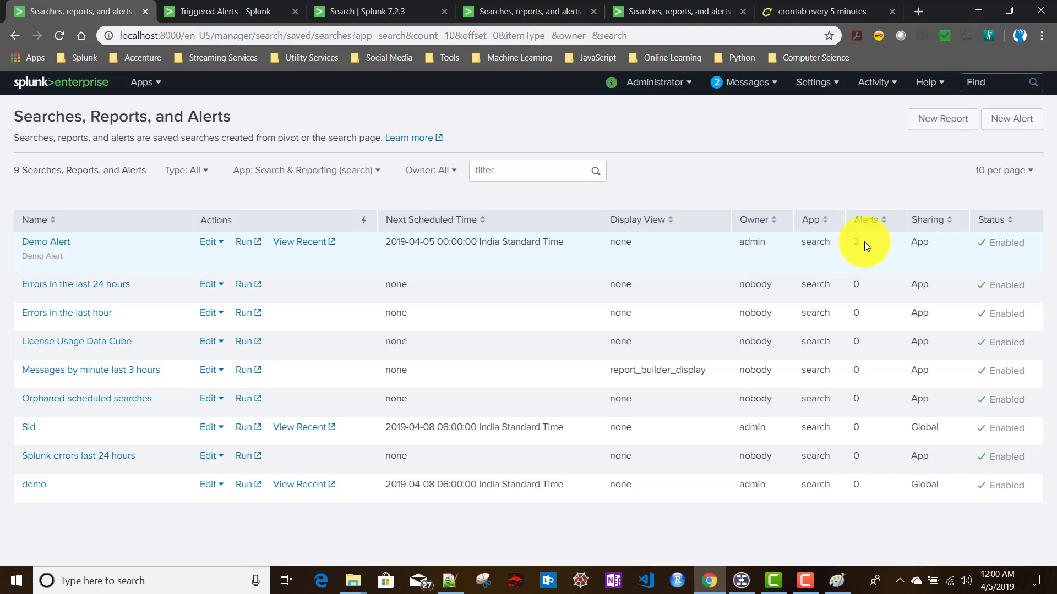
left_click(58, 37)
double_click(857, 242)
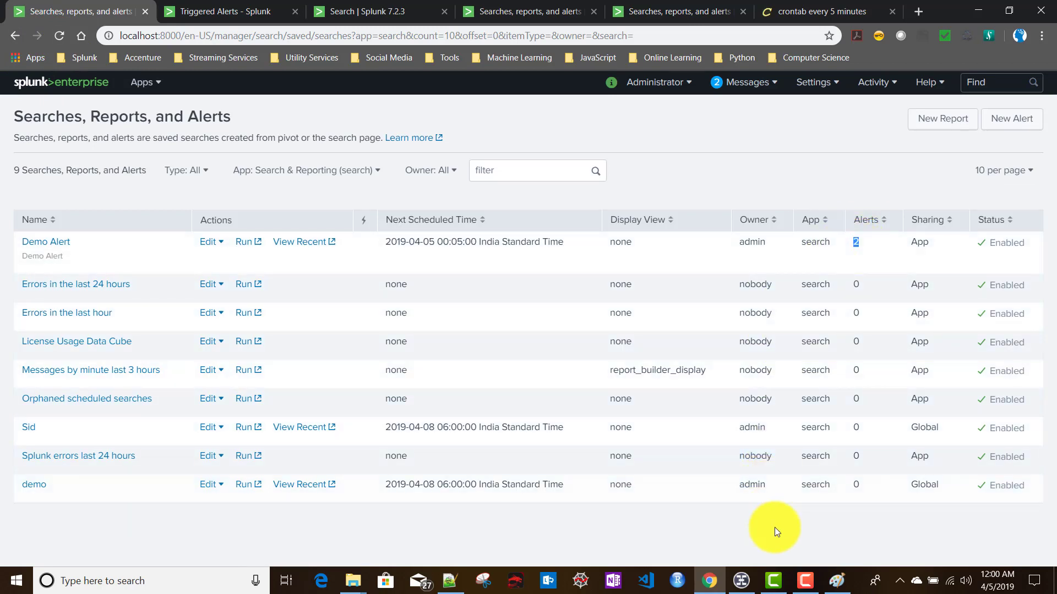
Look at the Paint timeline, then return to Chrome, reload the triggered alerts list and examine the Demo Alert's latest firing time
left_click(837, 580)
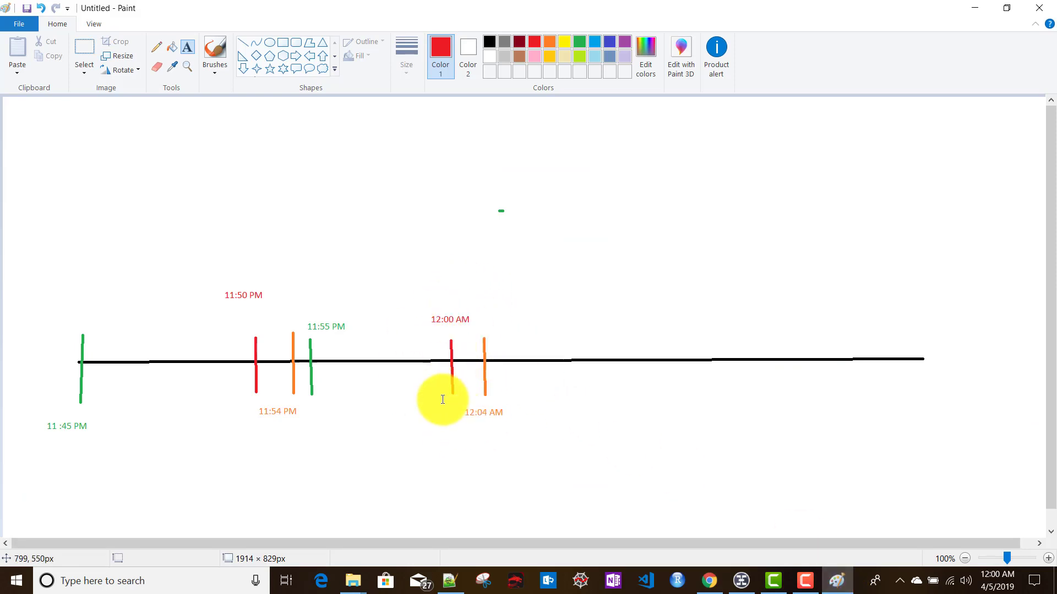
left_click(838, 588)
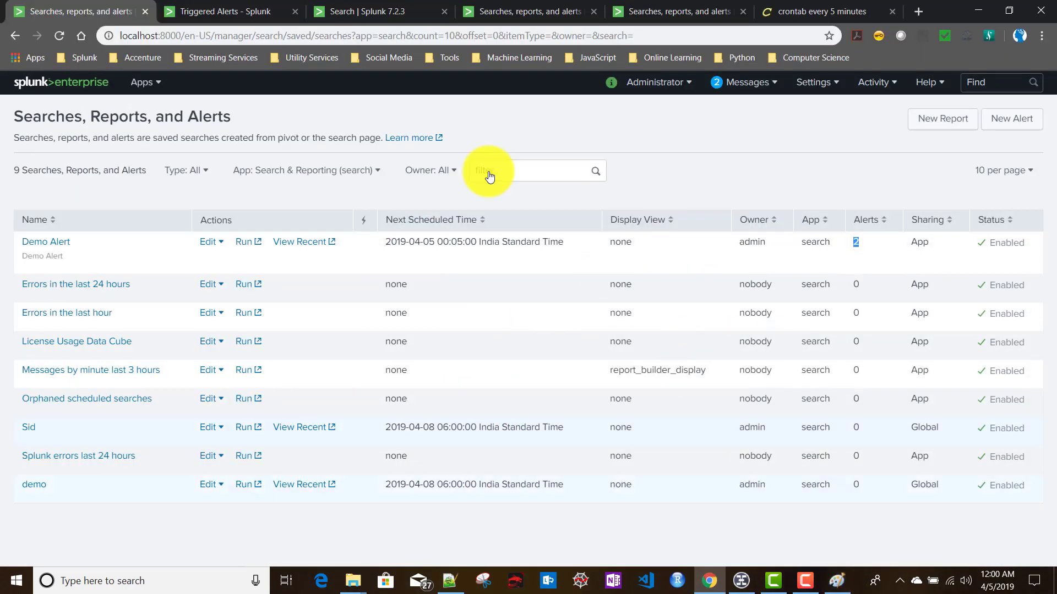
left_click(219, 11)
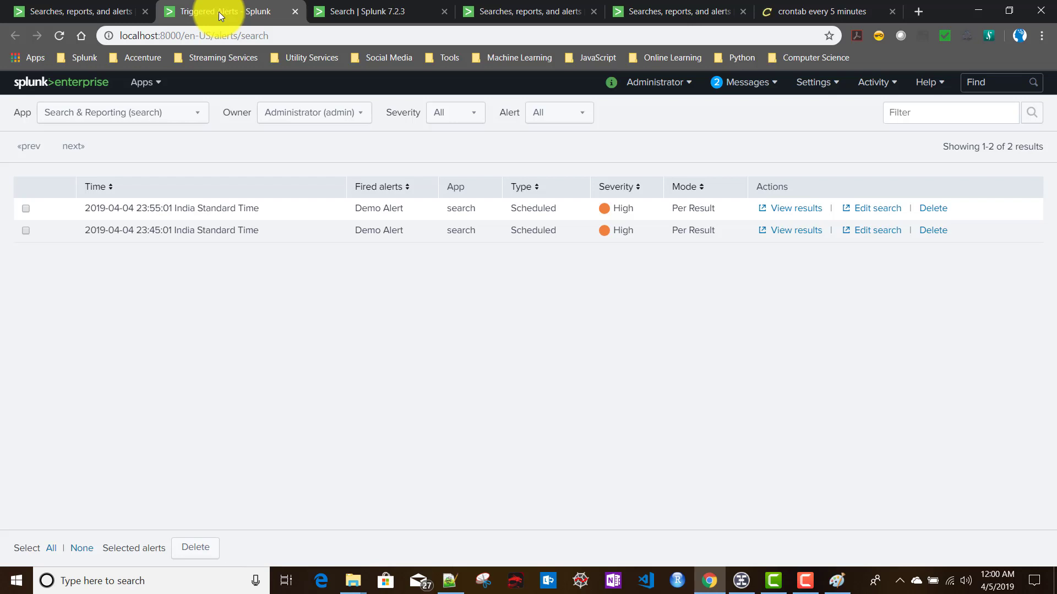
left_click(59, 35)
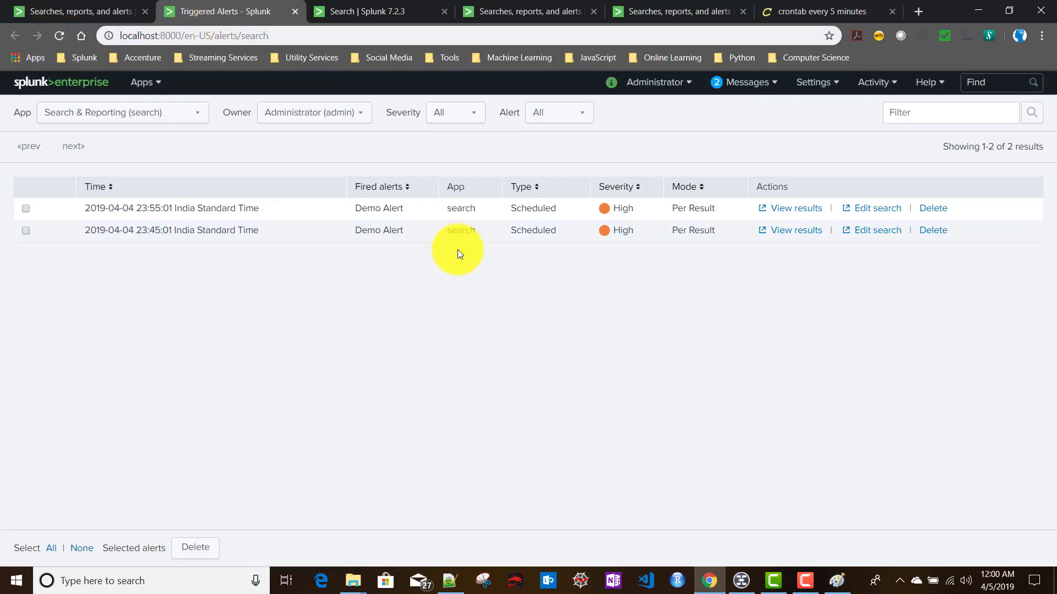
left_click_drag(136, 208, 181, 207)
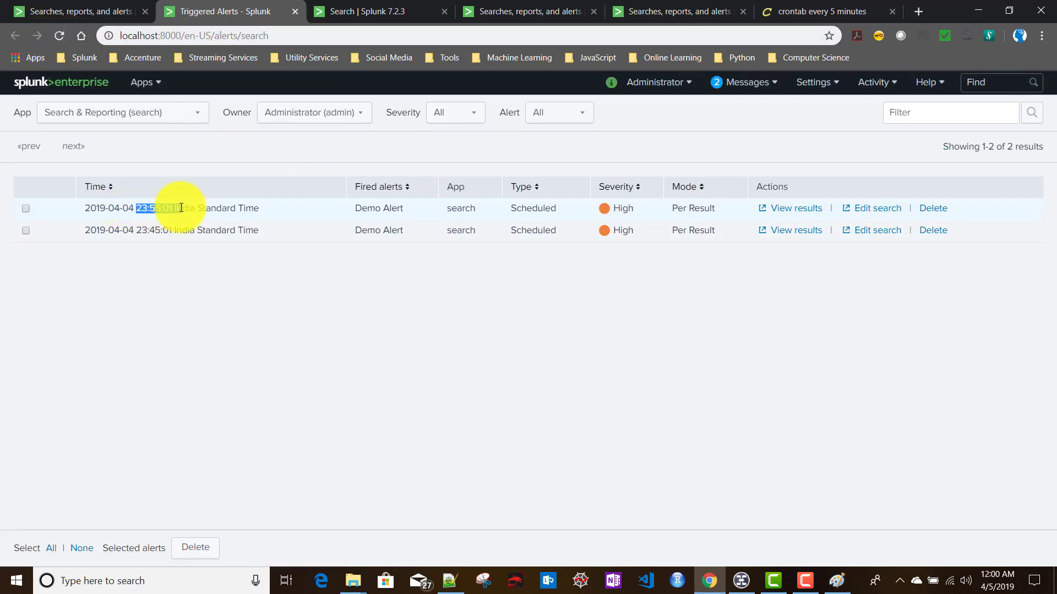
left_click(82, 7)
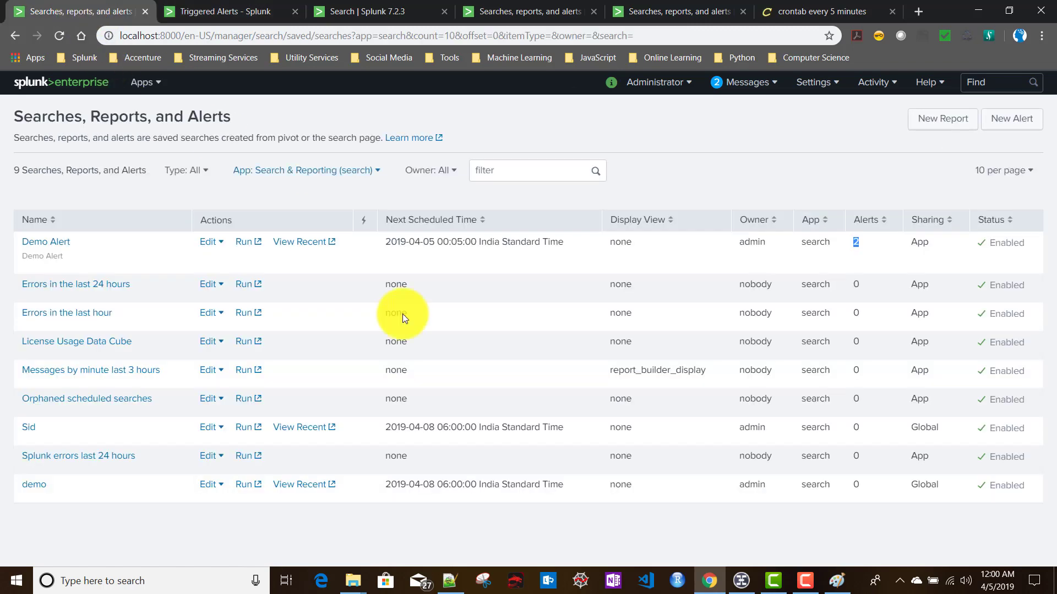
Review the Paint timeline again, then switch to Chrome and read the Demo Alert's next scheduled time in the saved searches list
left_click(836, 582)
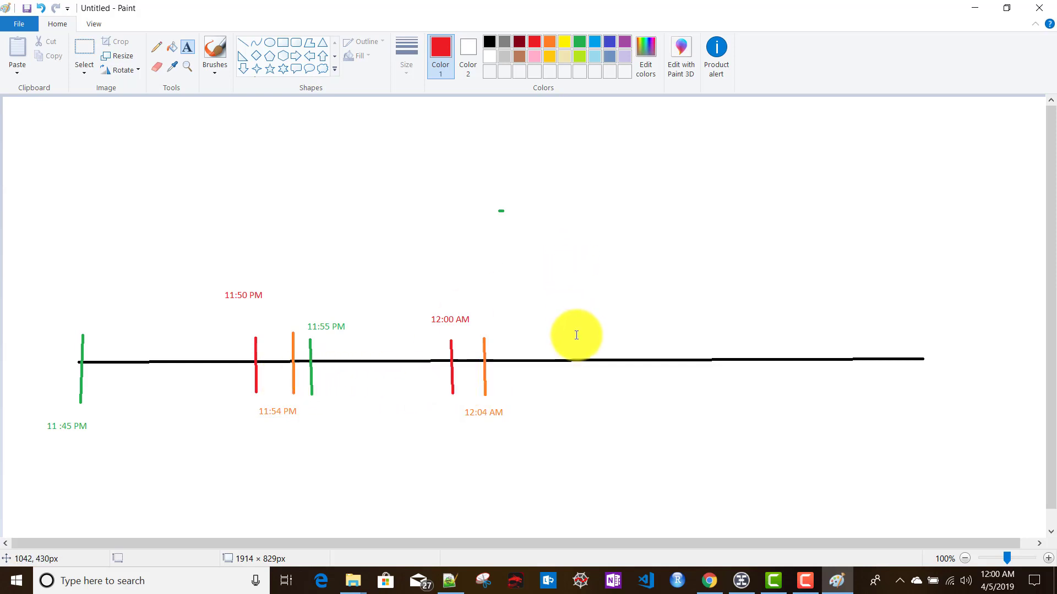
left_click(710, 581)
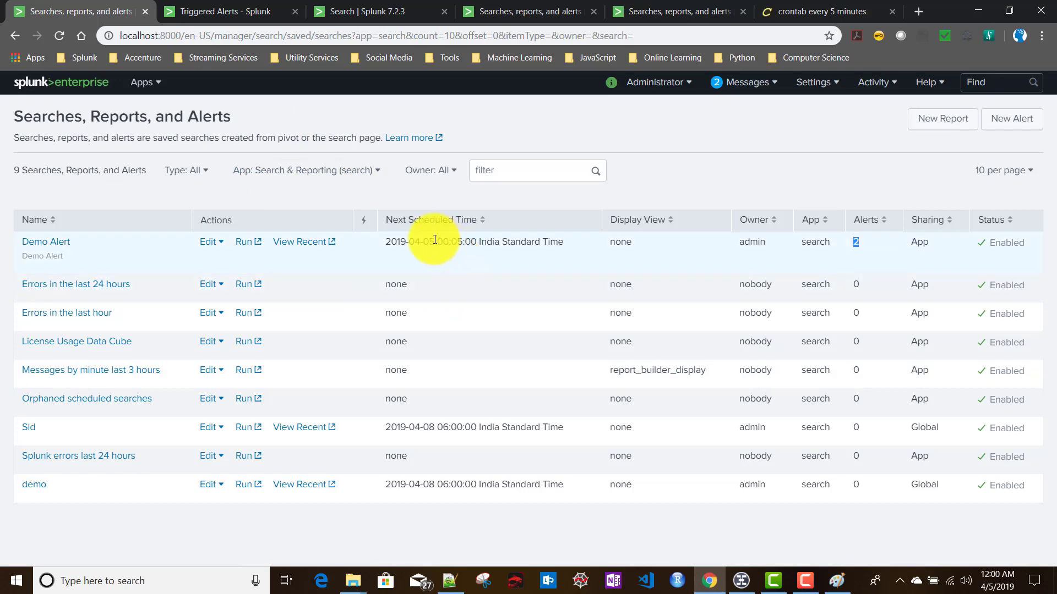
left_click_drag(435, 242, 466, 239)
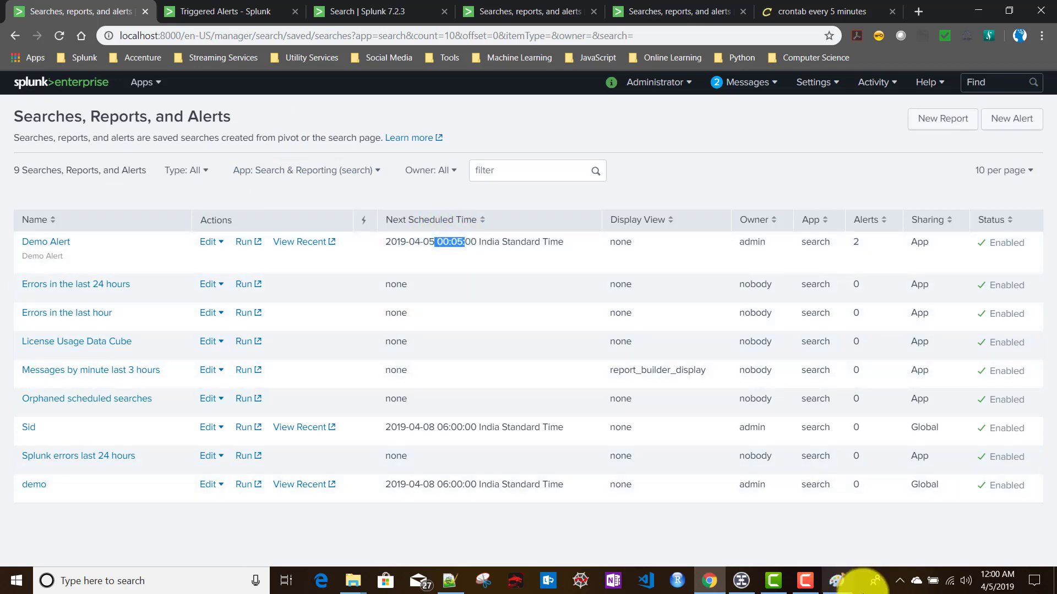
In Paint, draw a green vertical tick about 102 px tall just after the 12:04 AM tick and label it "12:05 AM" above
left_click(834, 585)
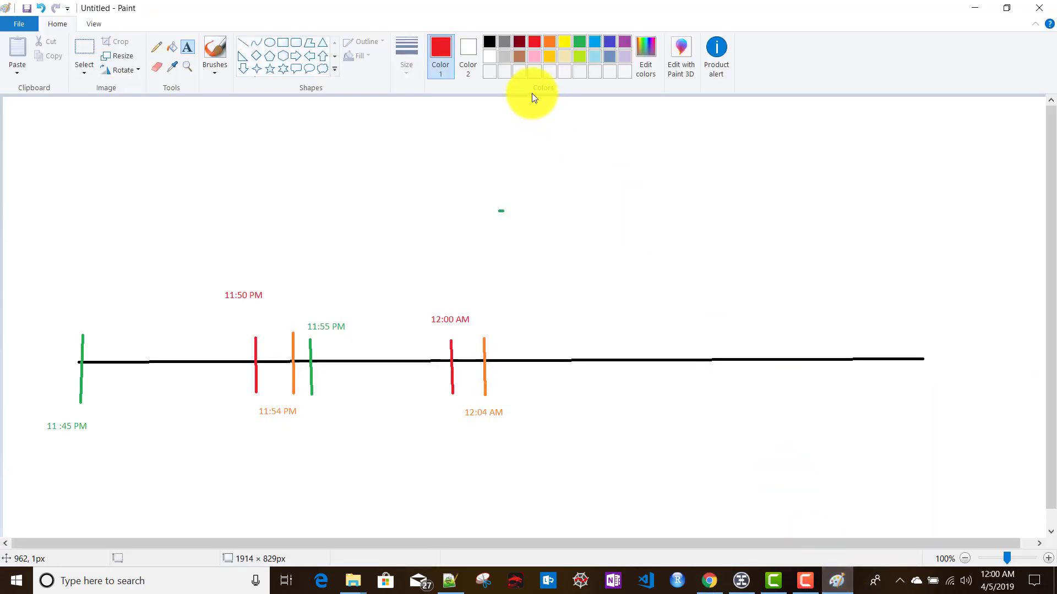
left_click(578, 42)
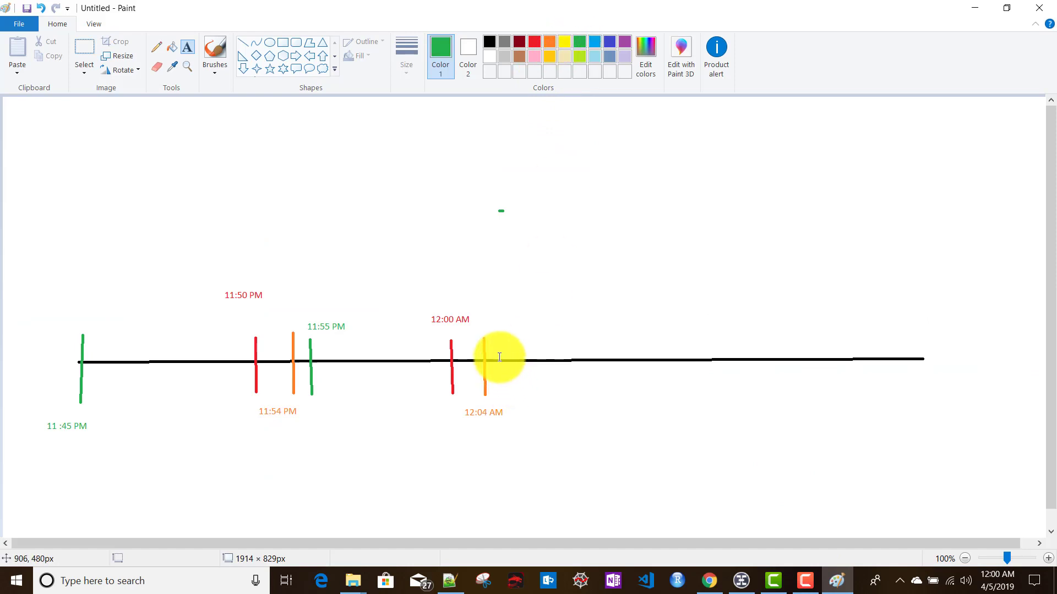
left_click(242, 43)
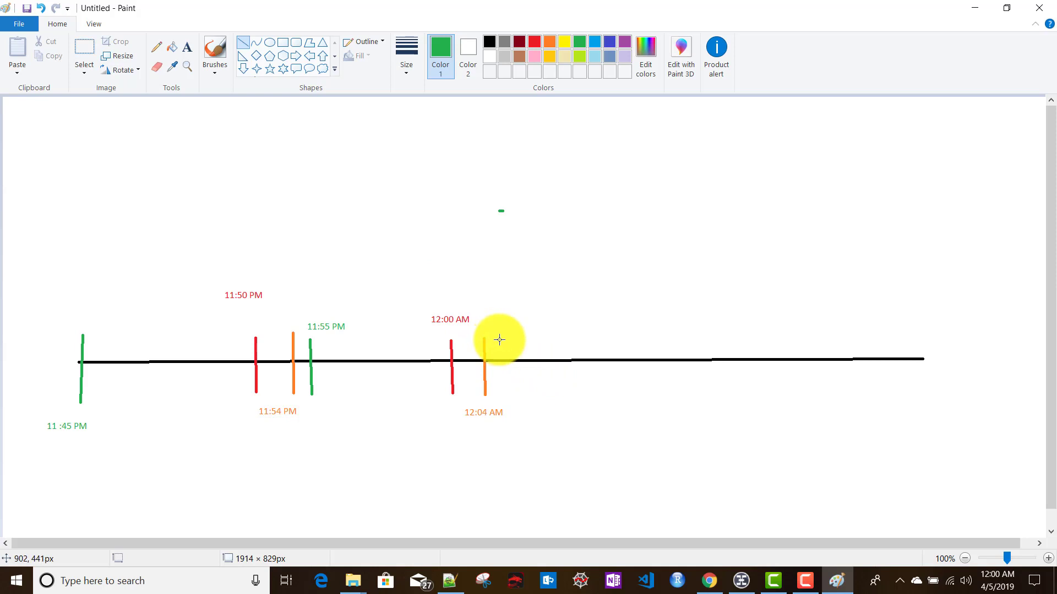
left_click_drag(500, 340, 502, 395)
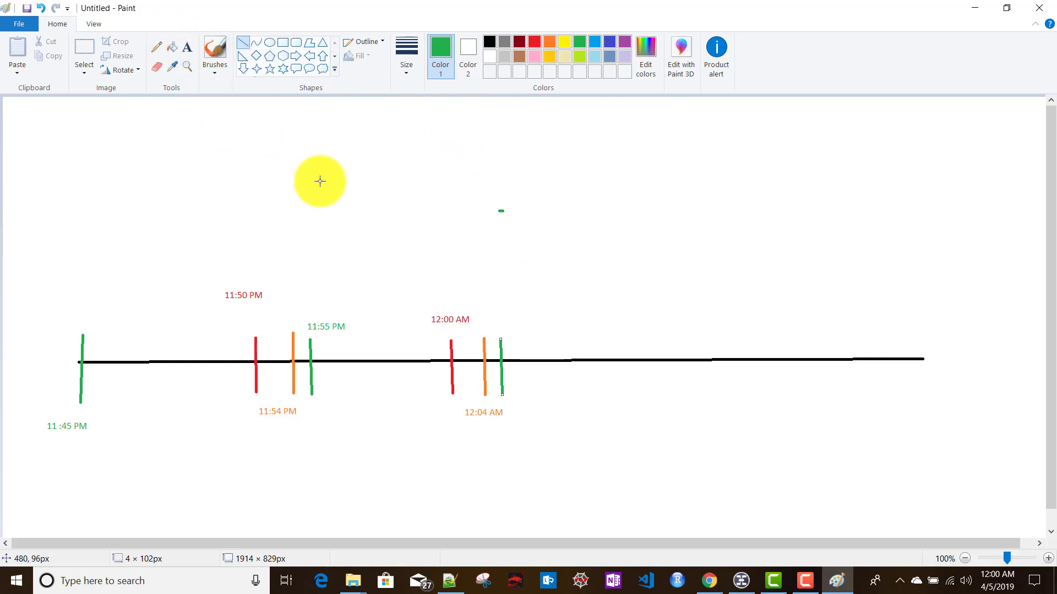
left_click(185, 48)
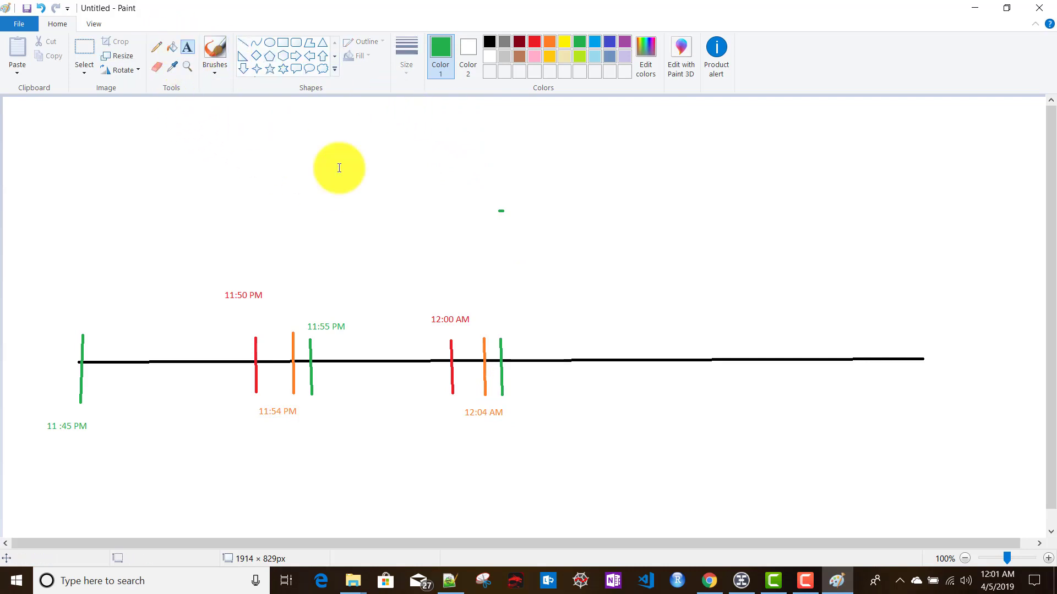
left_click_drag(493, 320, 541, 331)
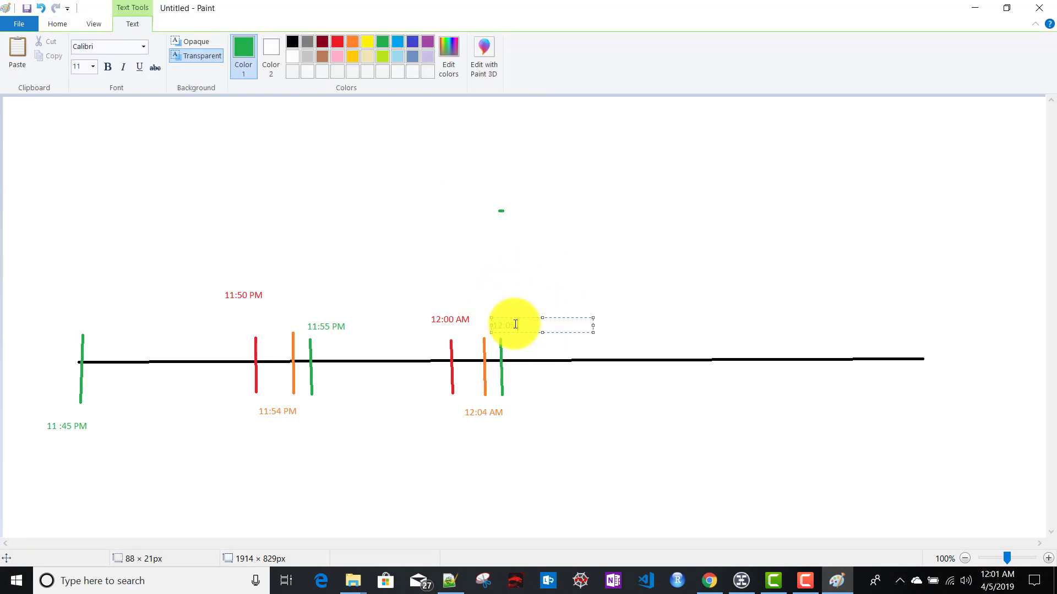
left_click(765, 315)
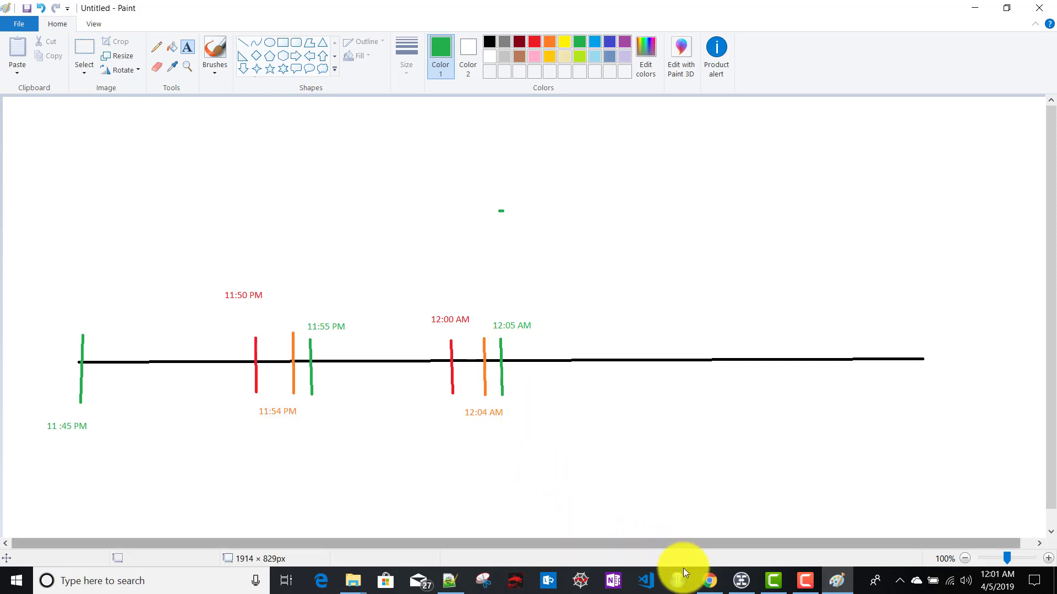
Switch to Chrome and compare the Demo Alert's next scheduled time with the system clock
left_click(709, 580)
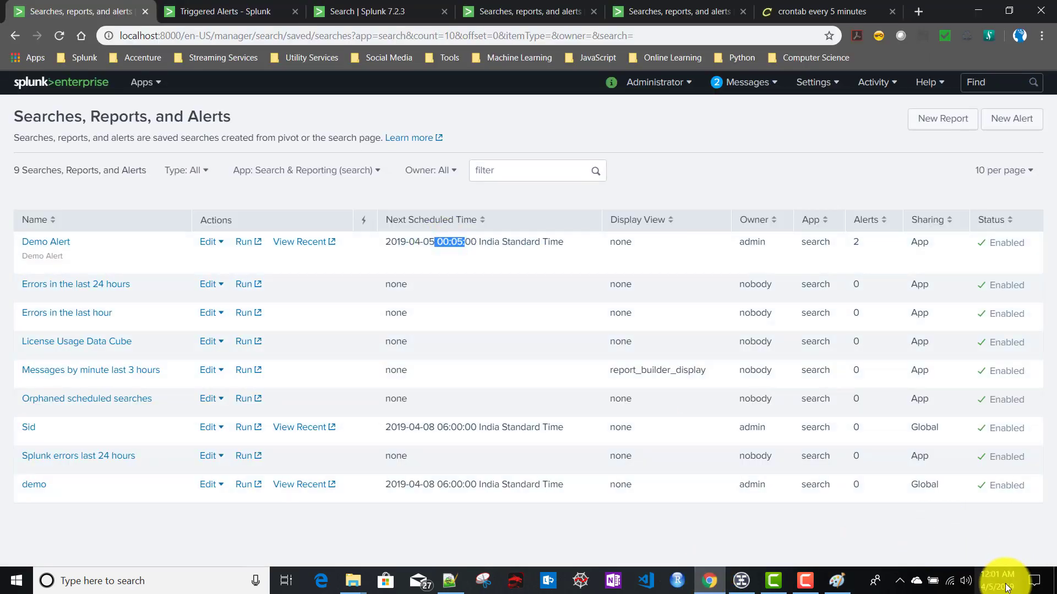
mouse_move(1006, 587)
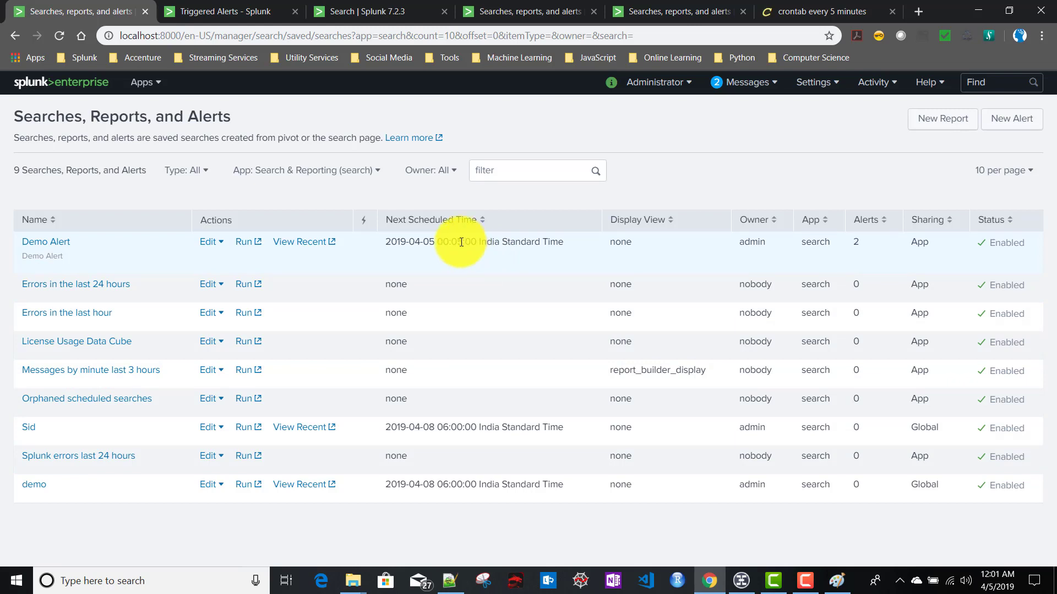
left_click_drag(466, 243, 443, 243)
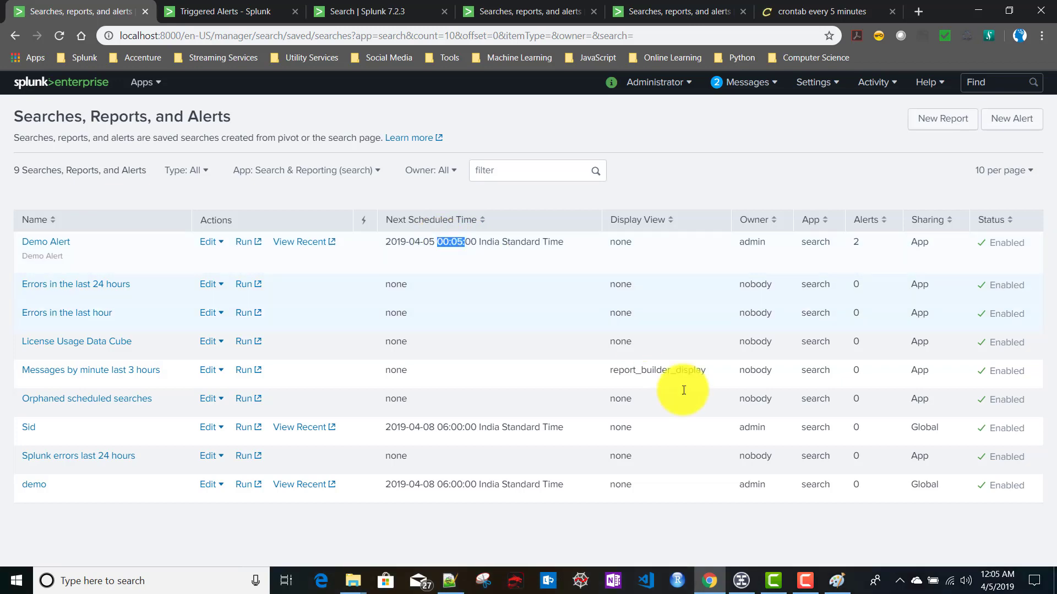
left_click(987, 588)
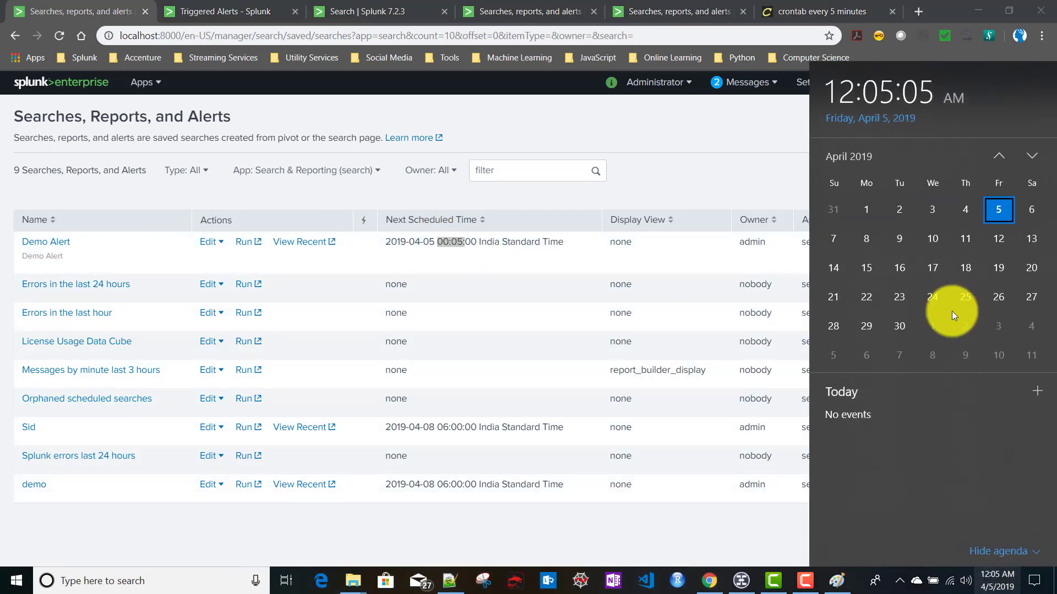
left_click(696, 166)
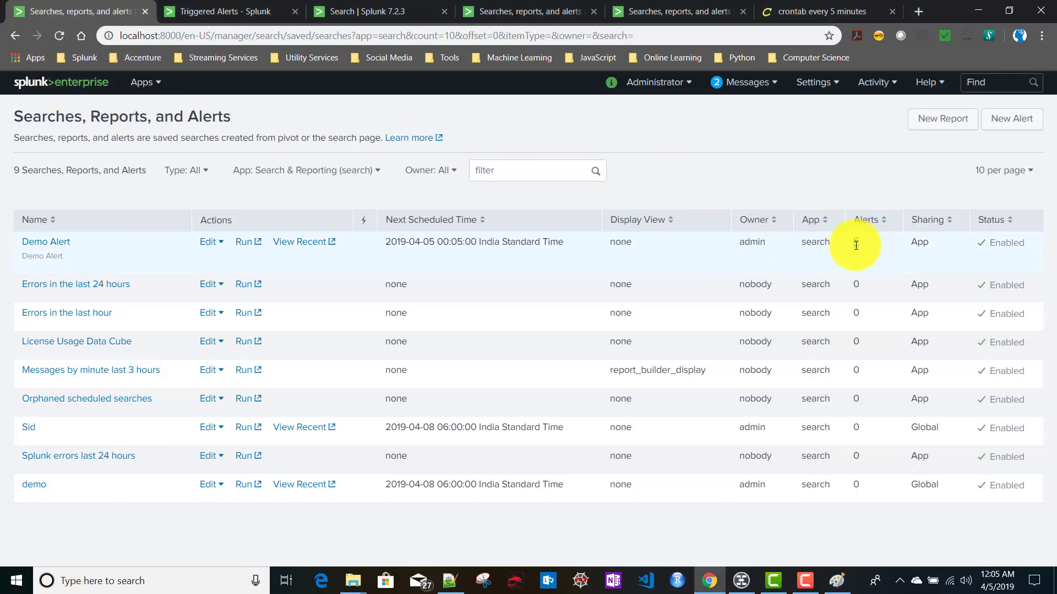
Reload the saved searches list and the triggered alerts list to examine the Demo Alert's count and newest firing time
left_click(57, 35)
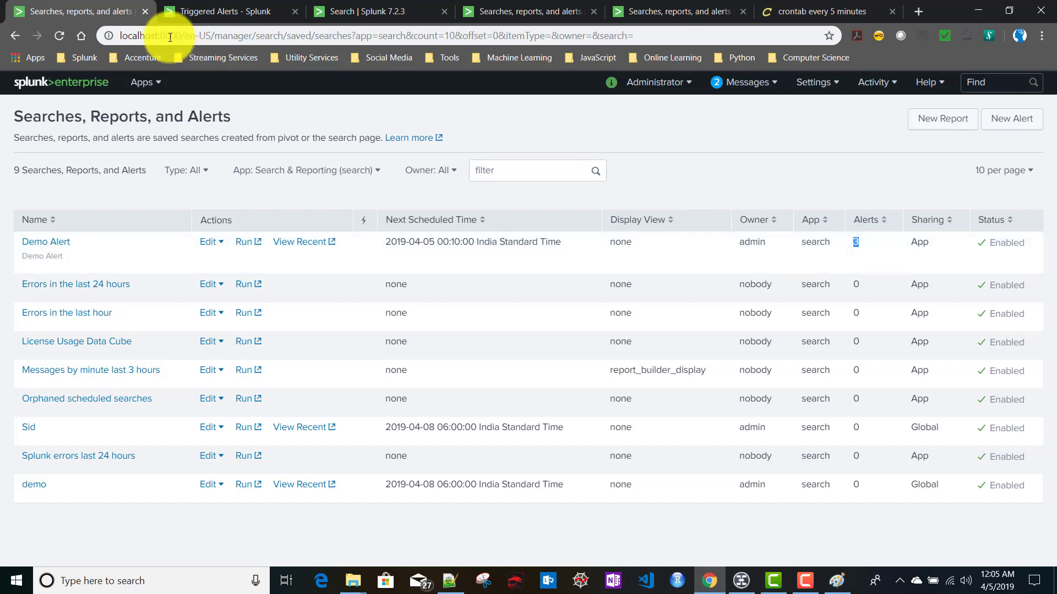
left_click(208, 12)
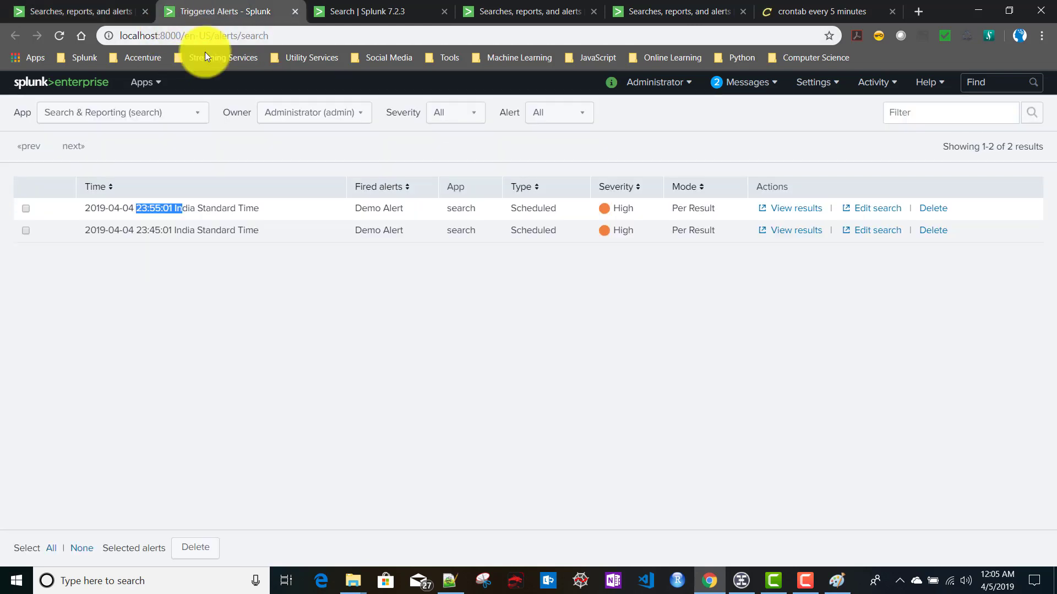
left_click(58, 40)
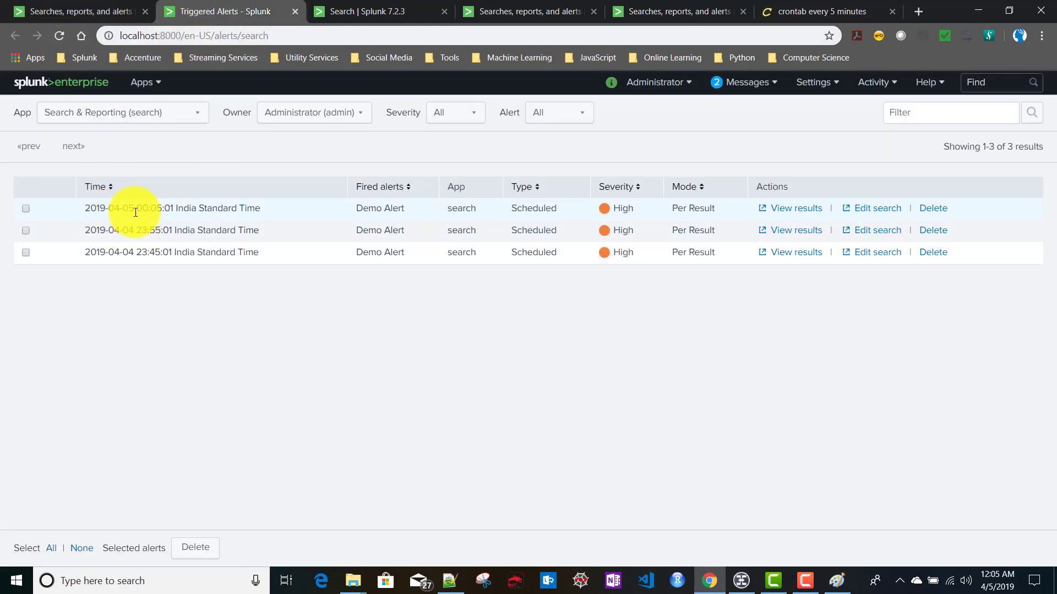
Highlight the Demo Alert's newest firing time in the triggered alerts list and compare it with the Paint timeline
left_click_drag(136, 208, 274, 212)
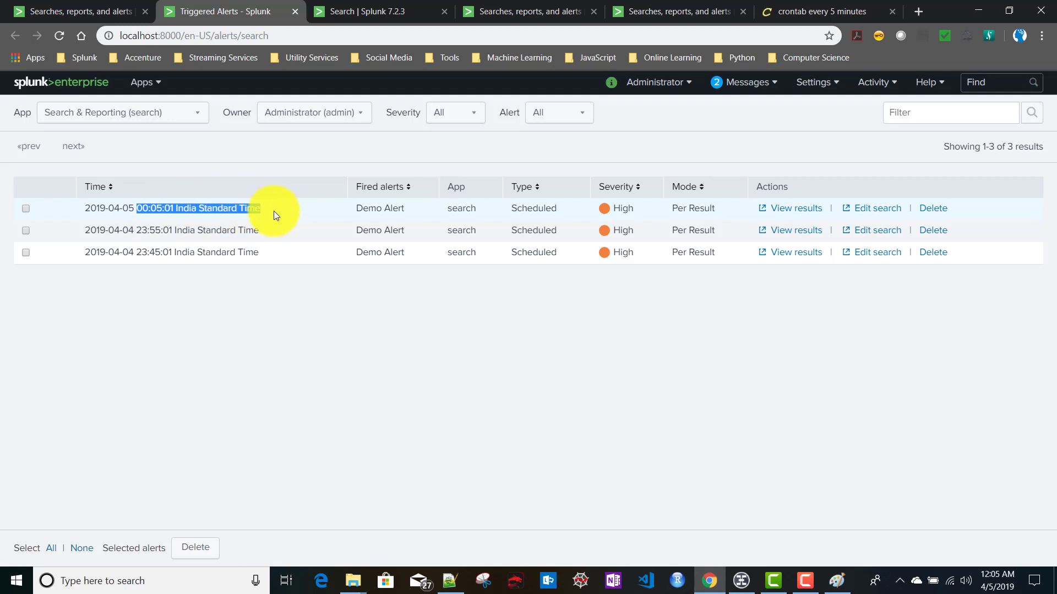
left_click(842, 586)
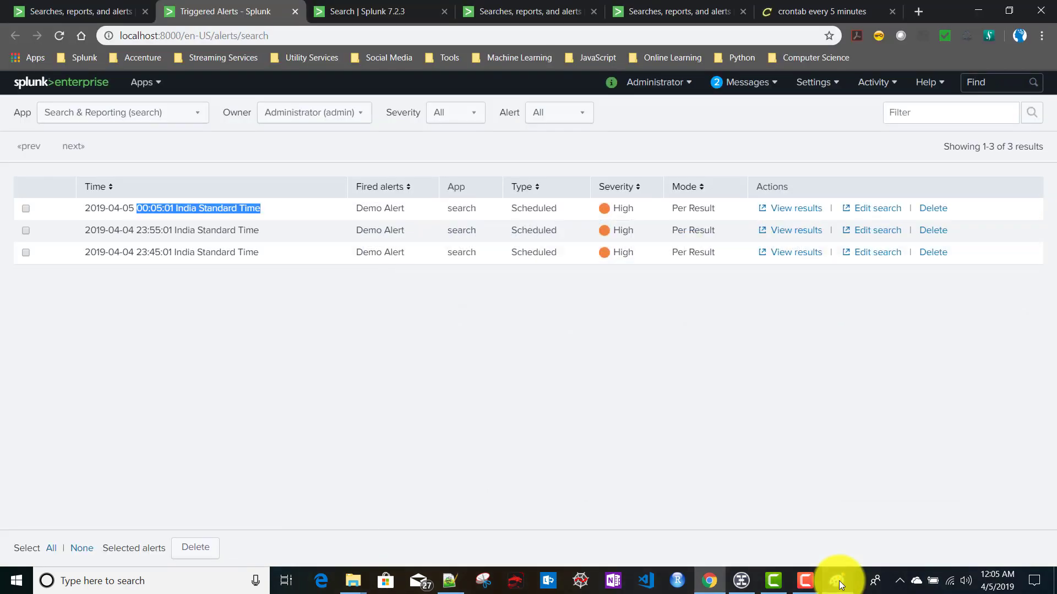
left_click(838, 582)
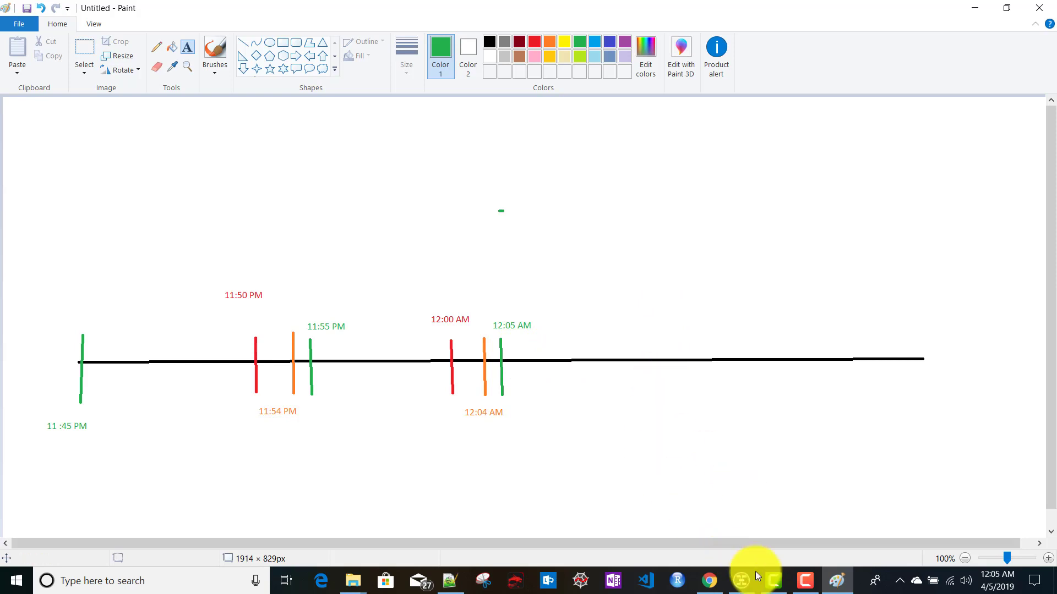
left_click(838, 581)
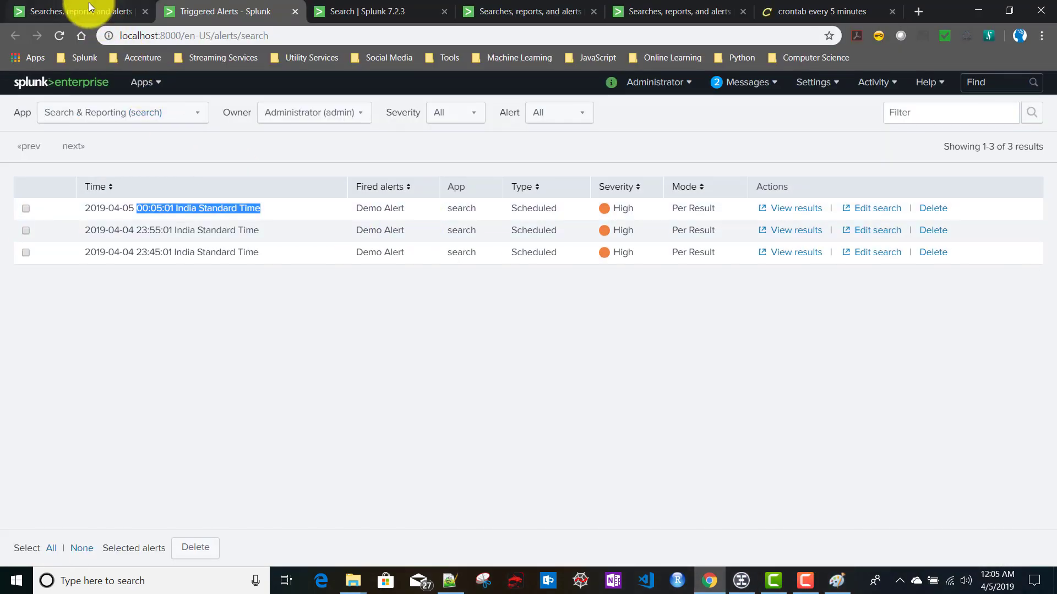
In Chrome, enable Error Generating Alert 2 in the TMDB app's list of searches, reports and alerts, and confirm
left_click(88, 2)
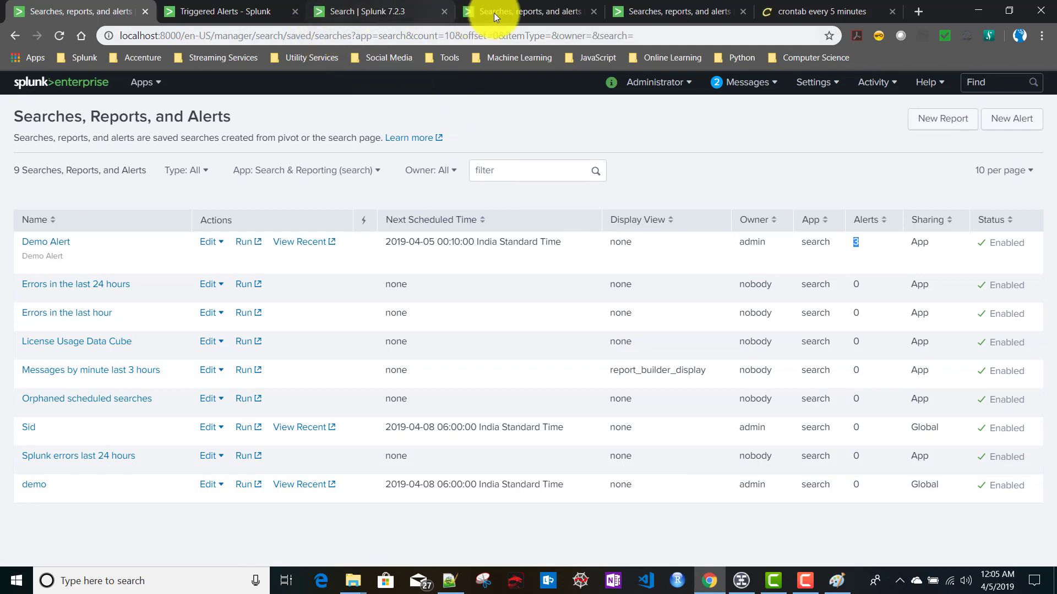
left_click(527, 11)
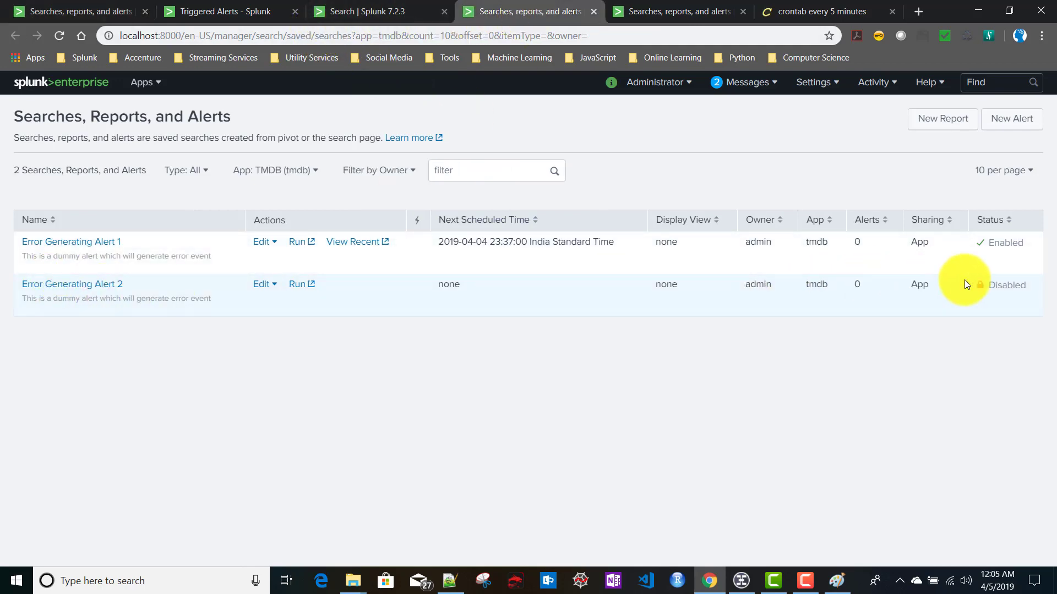
left_click(264, 284)
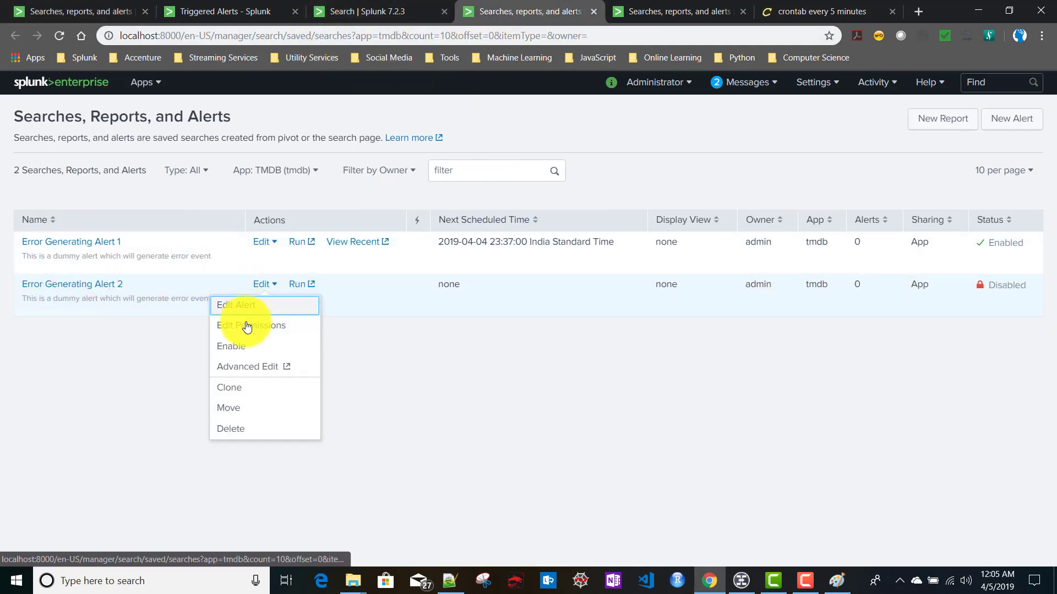
left_click(238, 352)
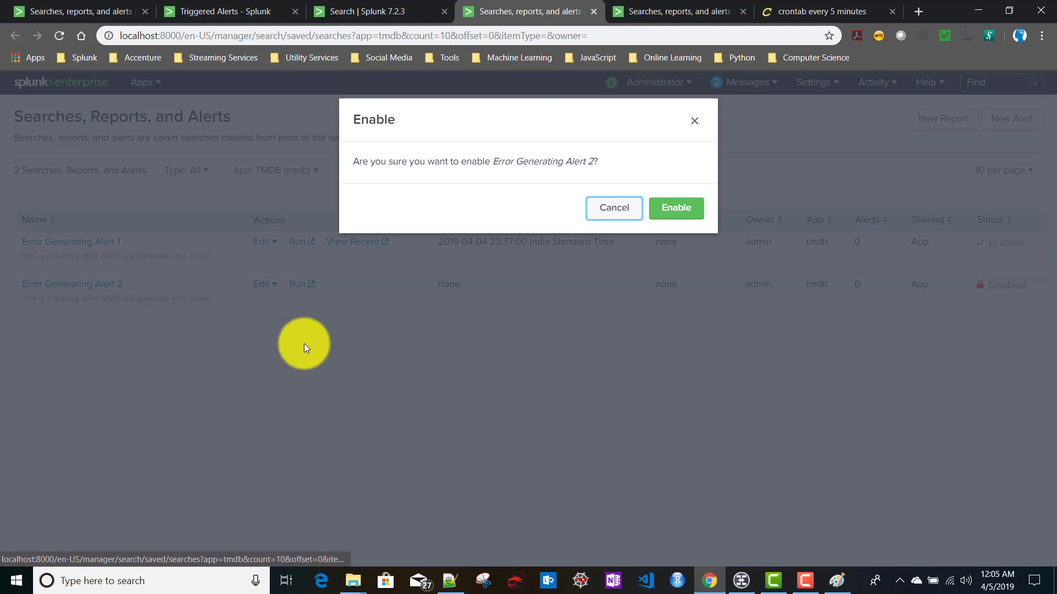
left_click(683, 219)
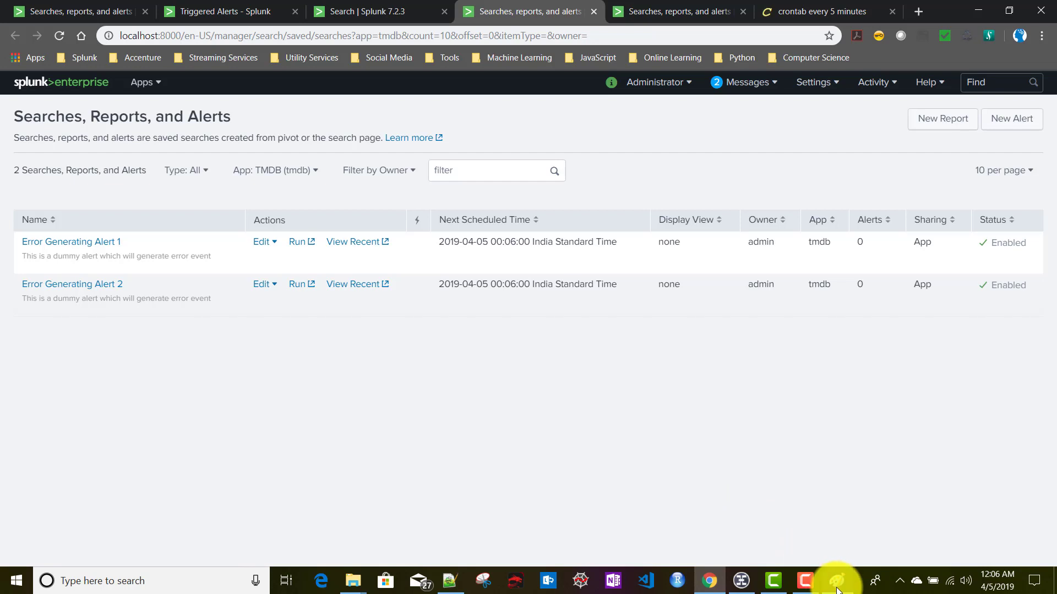
In Paint, draw an orange vertical tick about 124 px tall well past the 12:05 AM tick and label it "12:14 AM" above
mouse_move(837, 589)
left_click(821, 510)
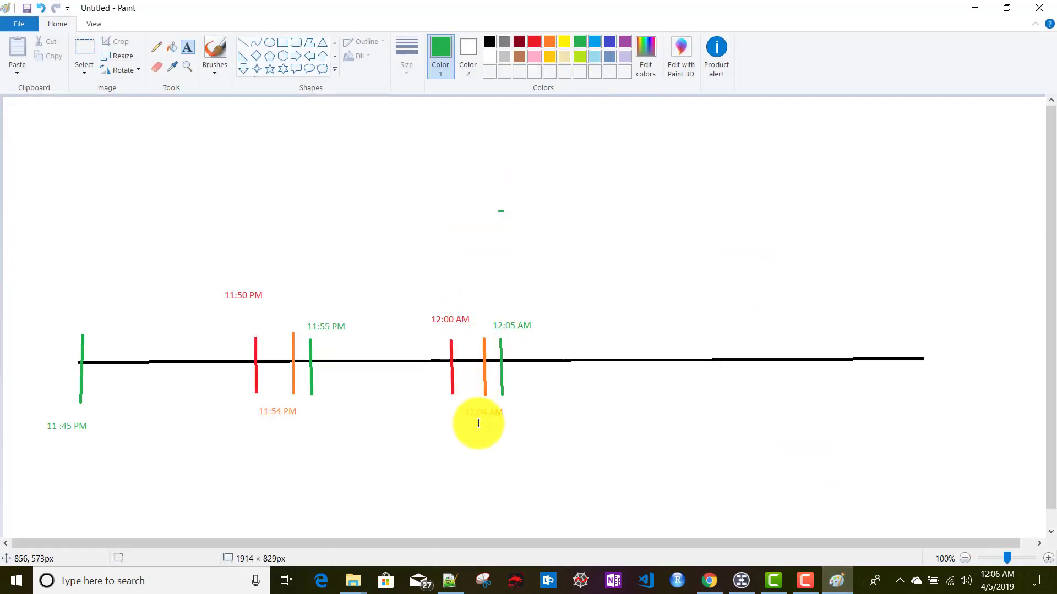
left_click(549, 43)
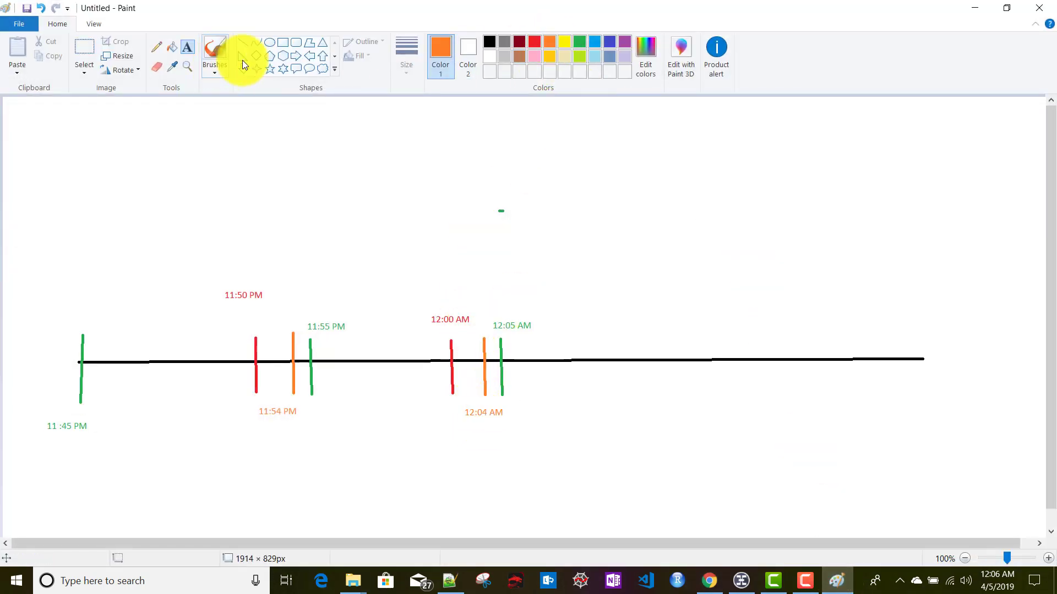
left_click(242, 44)
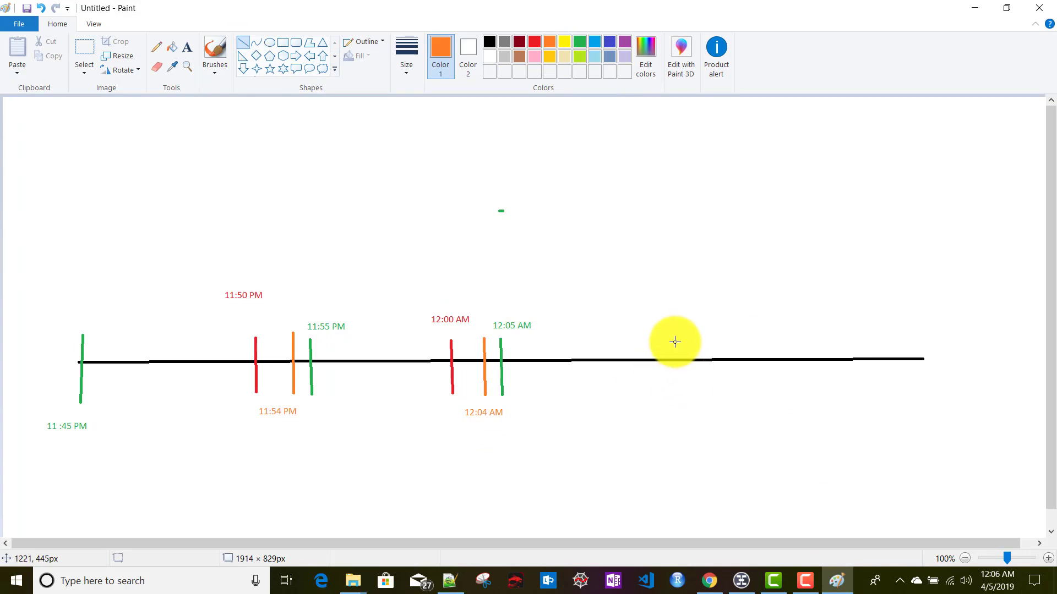
left_click_drag(686, 345, 688, 413)
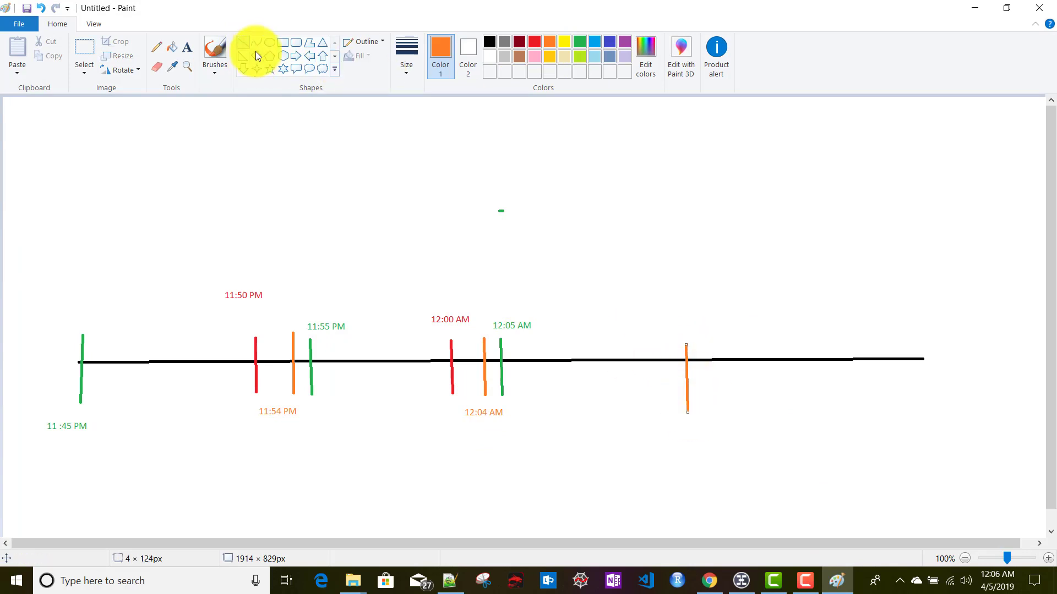
left_click_drag(468, 197, 467, 200)
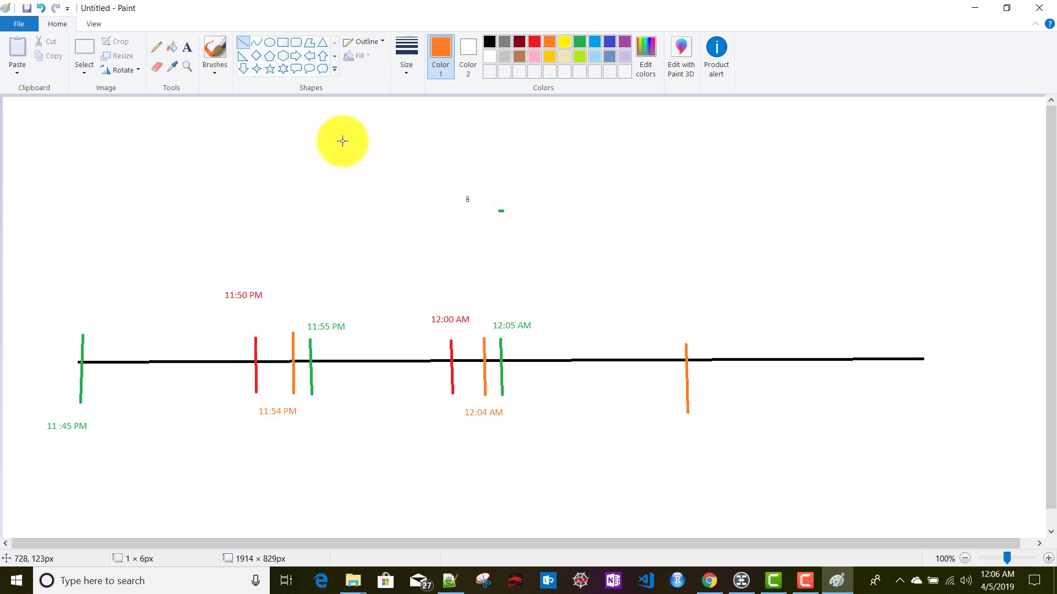
left_click(186, 48)
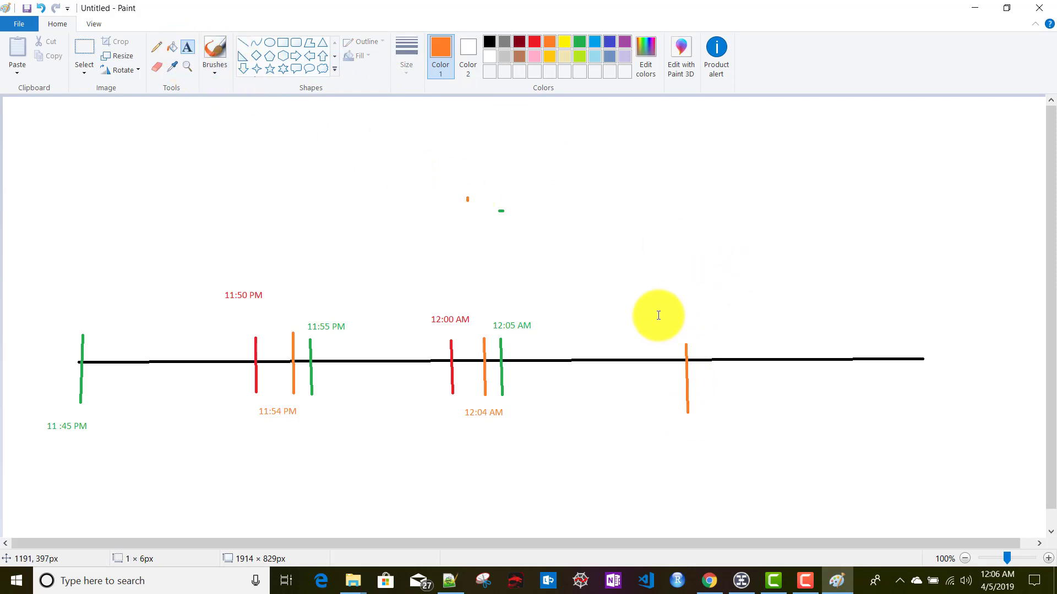
left_click_drag(659, 316, 724, 333)
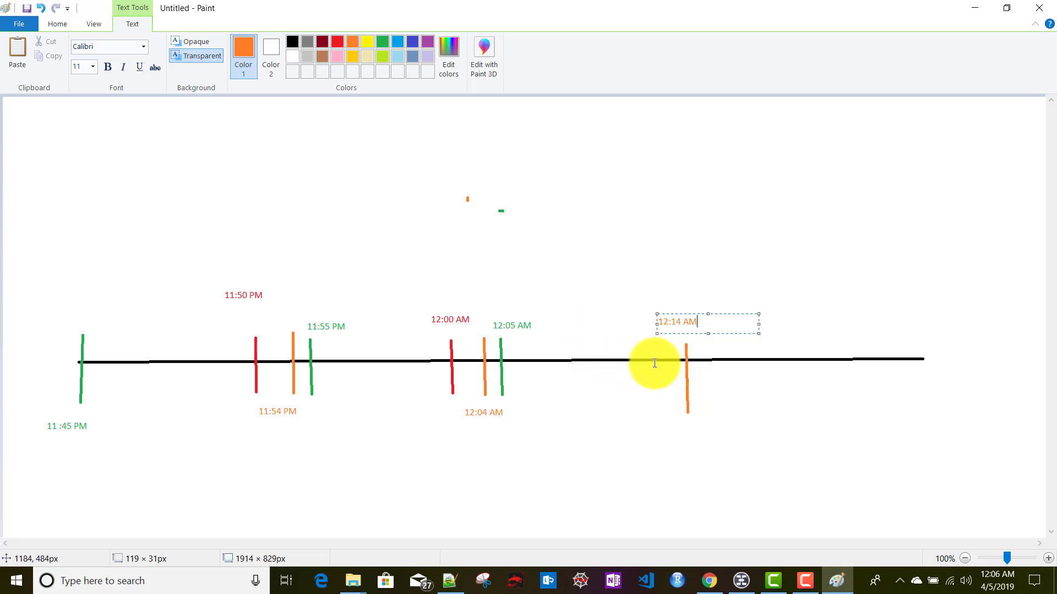
Read the Demo Alert's next scheduled time in Chrome's saved searches list, and set the drawing colour to green back in Paint
left_click(711, 580)
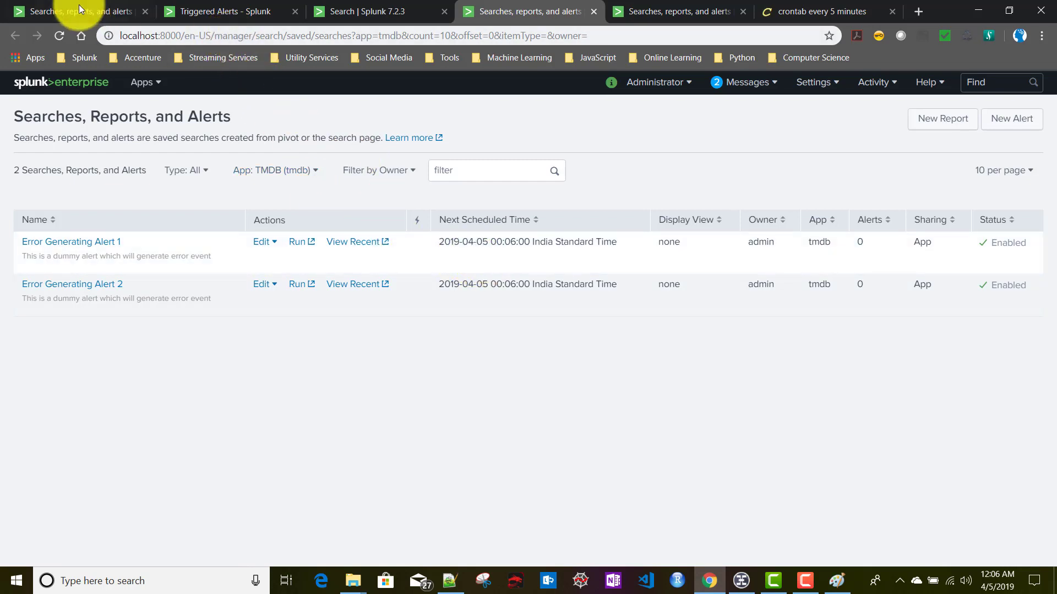
left_click(41, 8)
left_click_drag(454, 241, 485, 242)
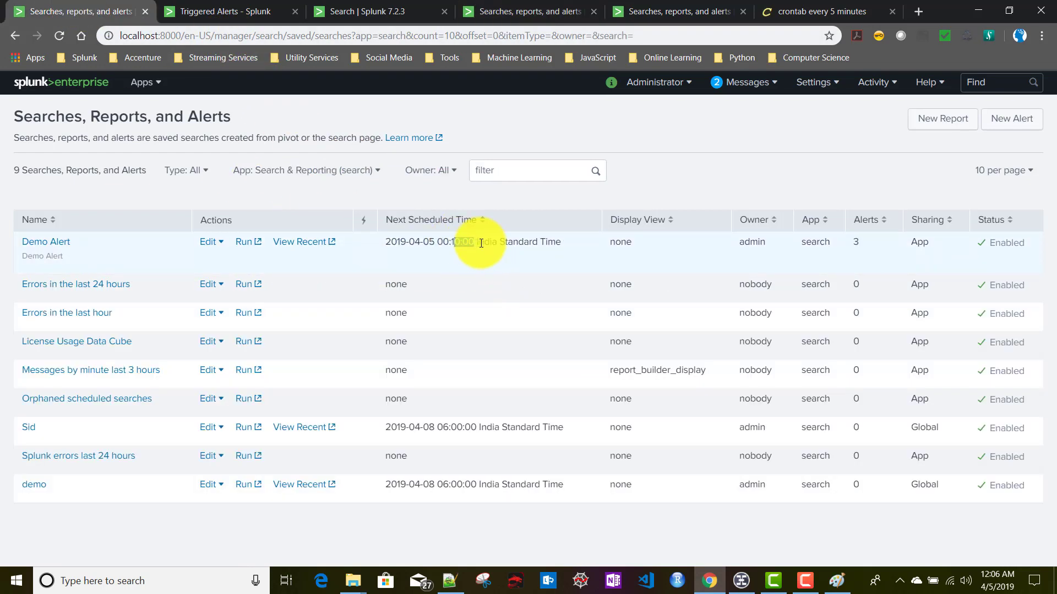
left_click(837, 580)
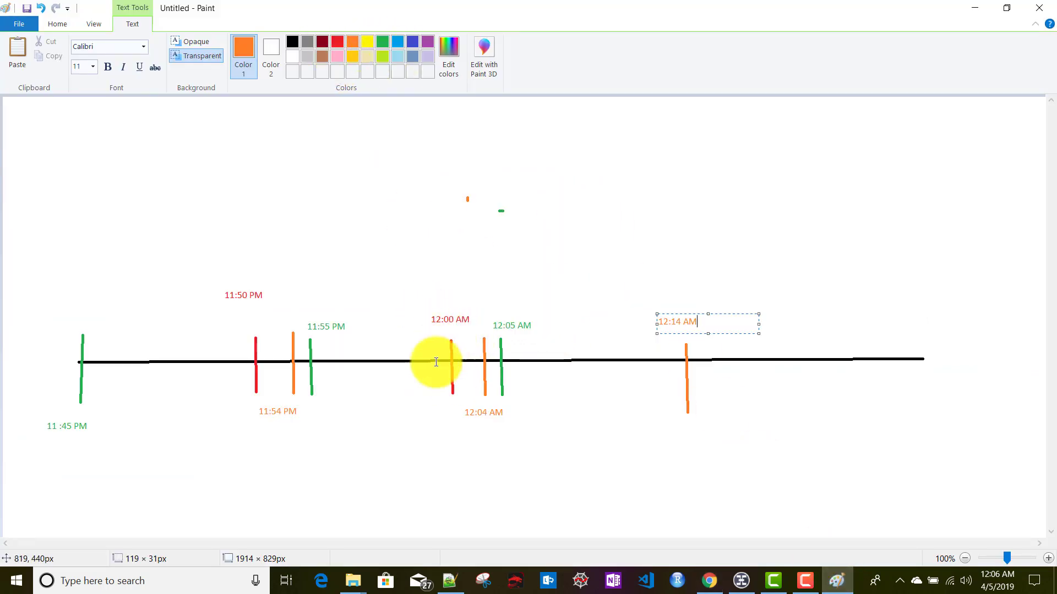
left_click(378, 39)
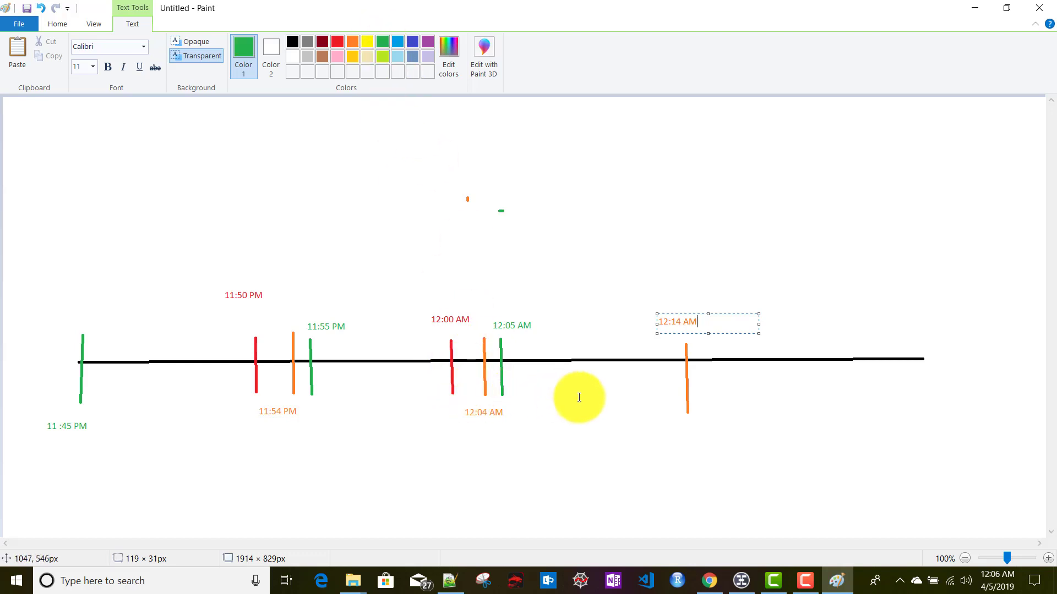
In Chrome, rerun the splunkd.log error search over the last 5 minutes and examine the recipient address in the newest event
left_click(709, 580)
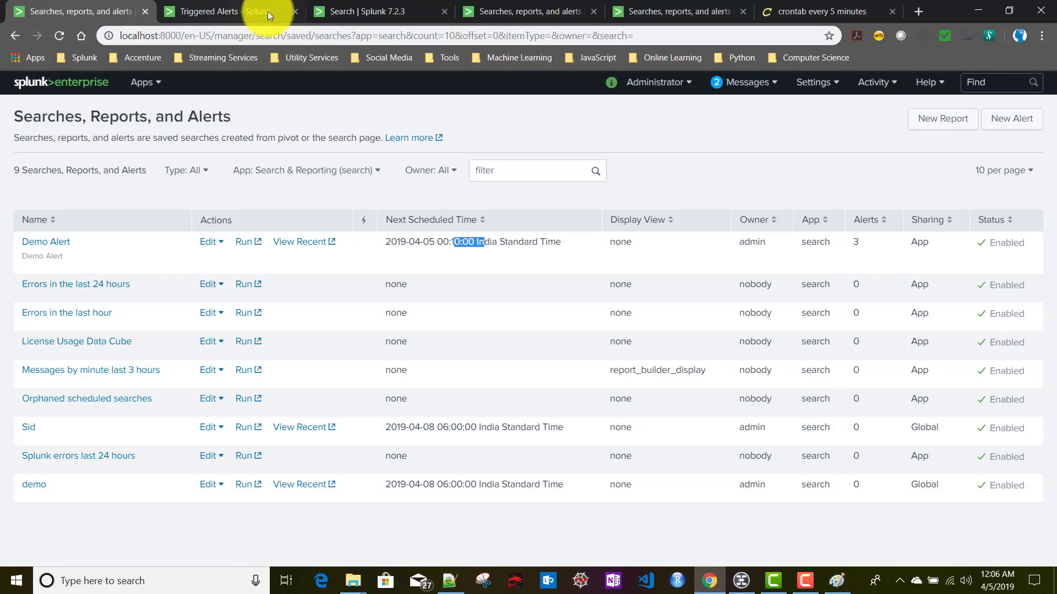
left_click(362, 8)
left_click(254, 178)
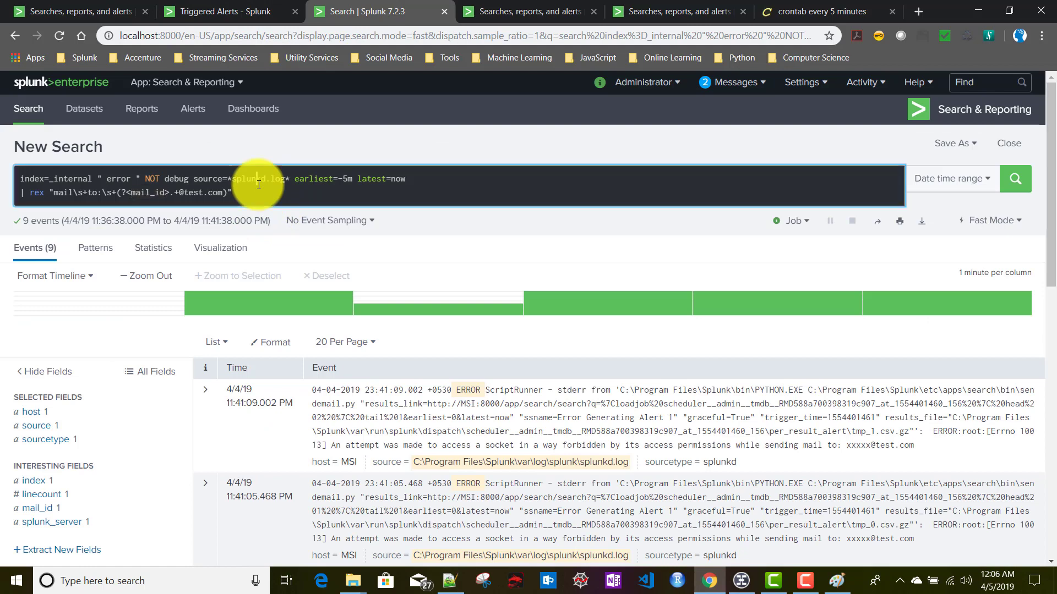
key("Return")
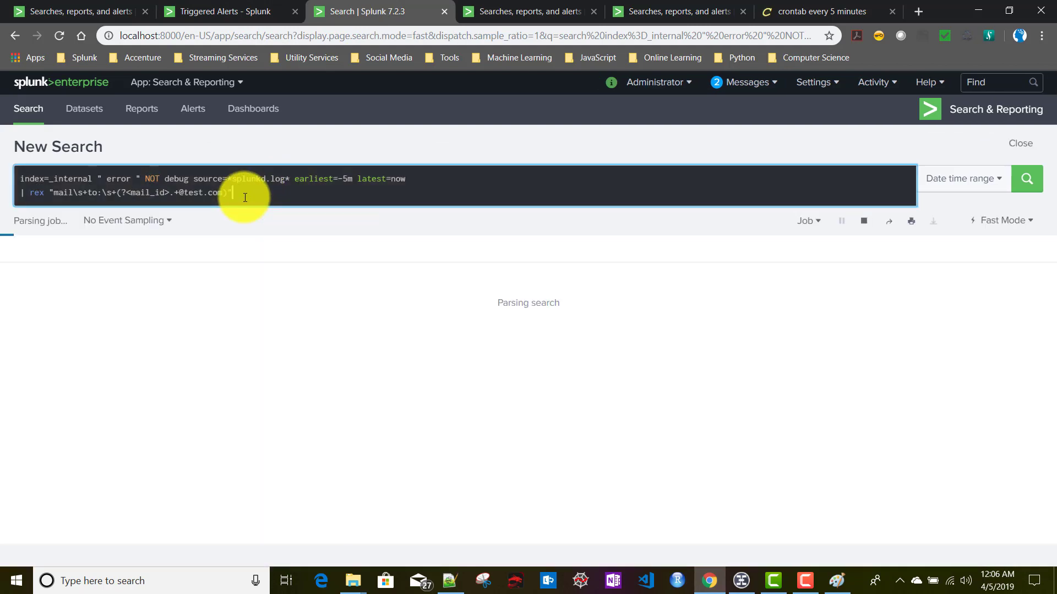
scroll(442, 355, "down", 1)
scroll(442, 356, "down", 2)
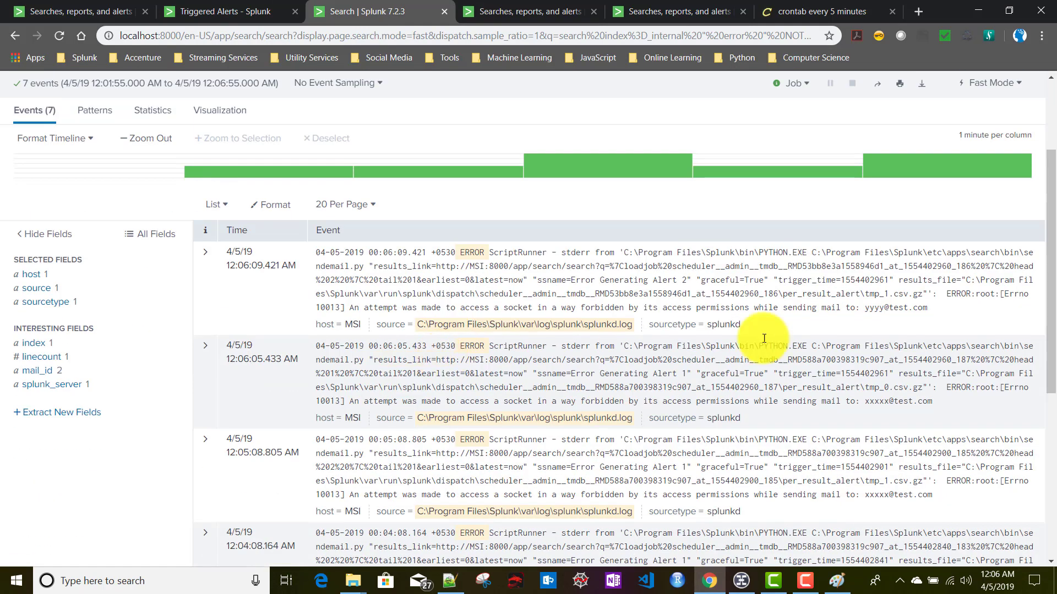
left_click_drag(866, 307, 939, 309)
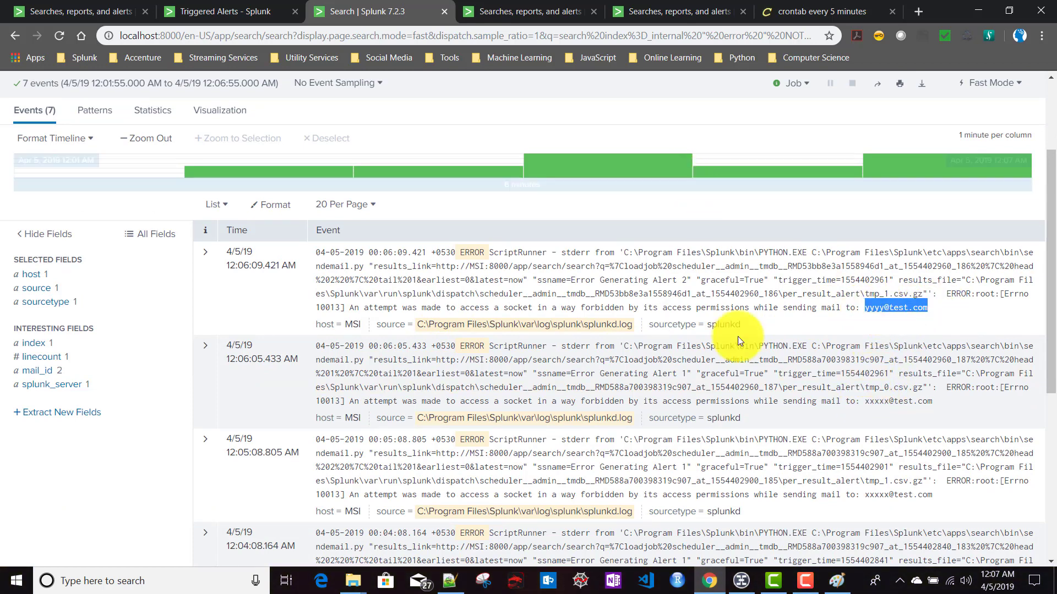
In Paint, draw a green vertical tick about 99 px tall just before the 12:14 AM tick and label it "12:10 AM" below
left_click(840, 588)
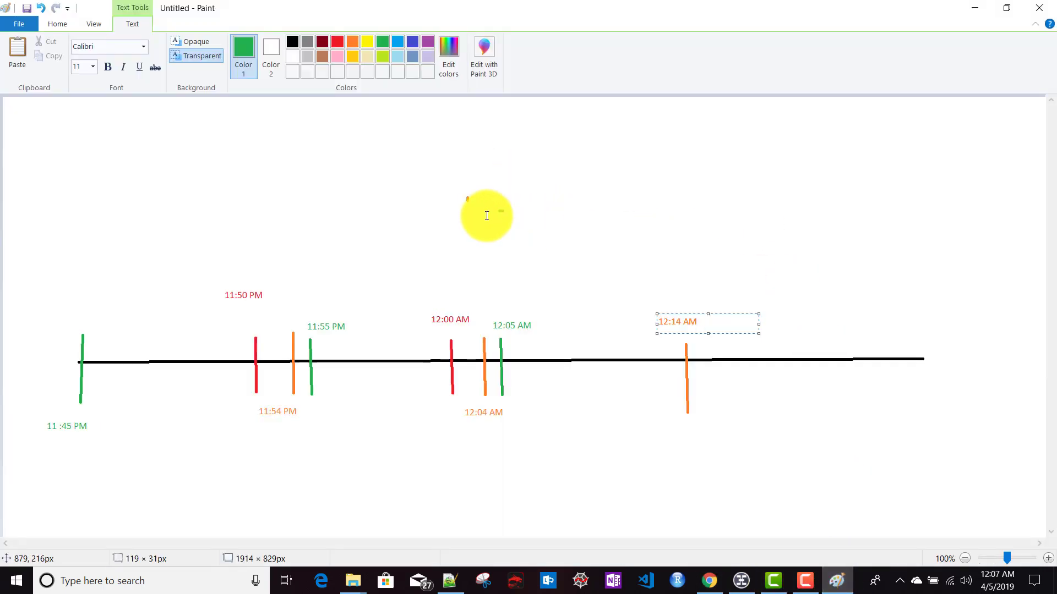
left_click(215, 132)
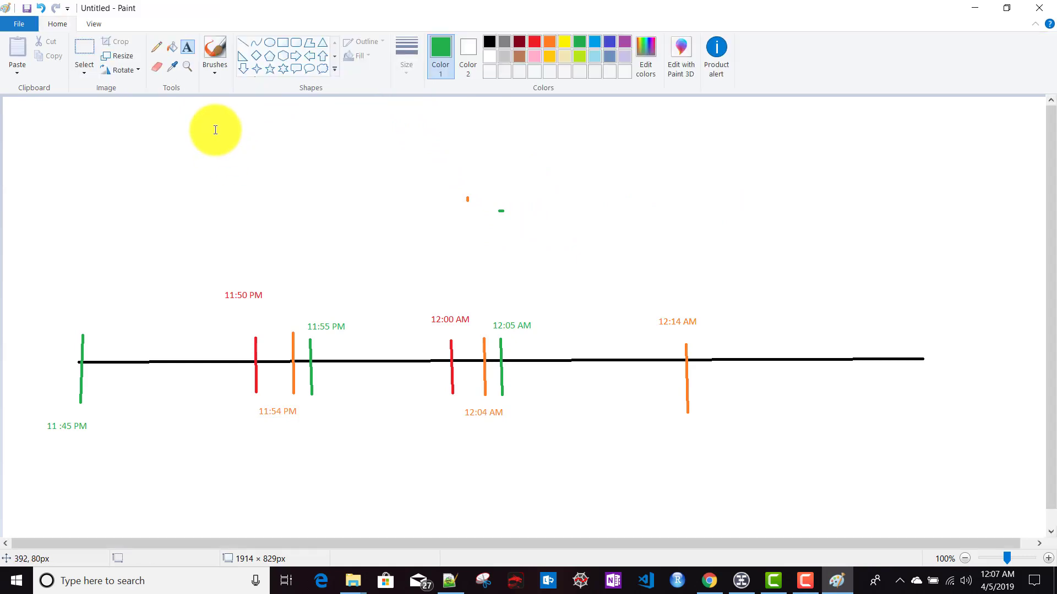
left_click(240, 44)
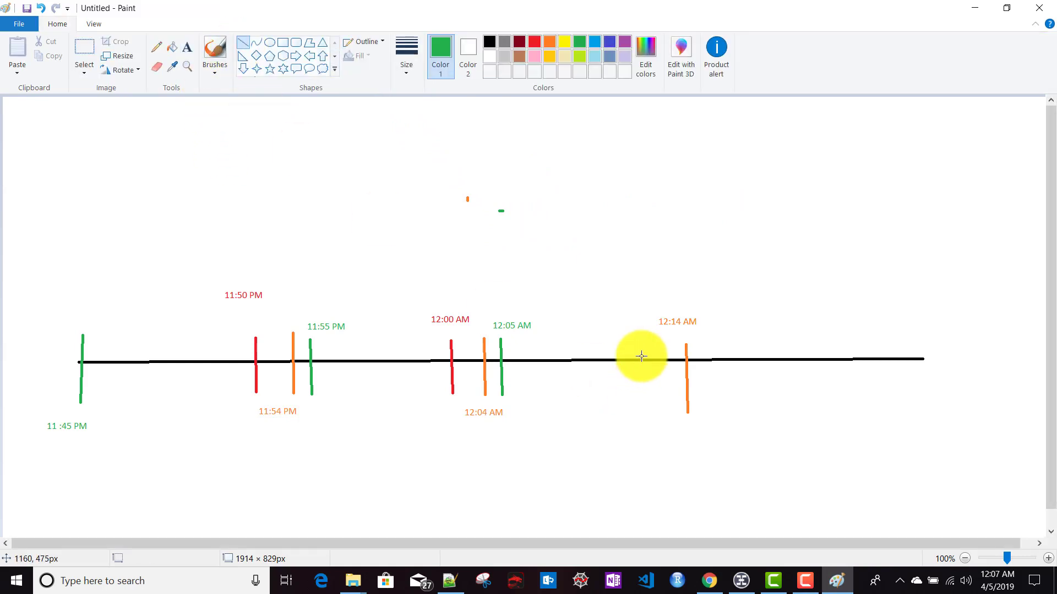
left_click_drag(646, 342, 648, 396)
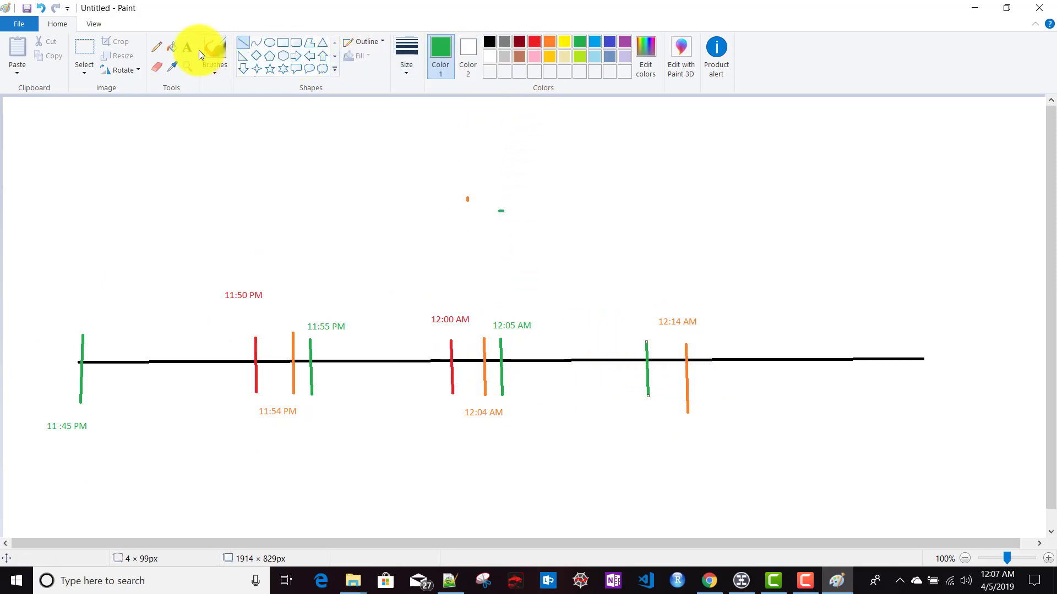
left_click(185, 50)
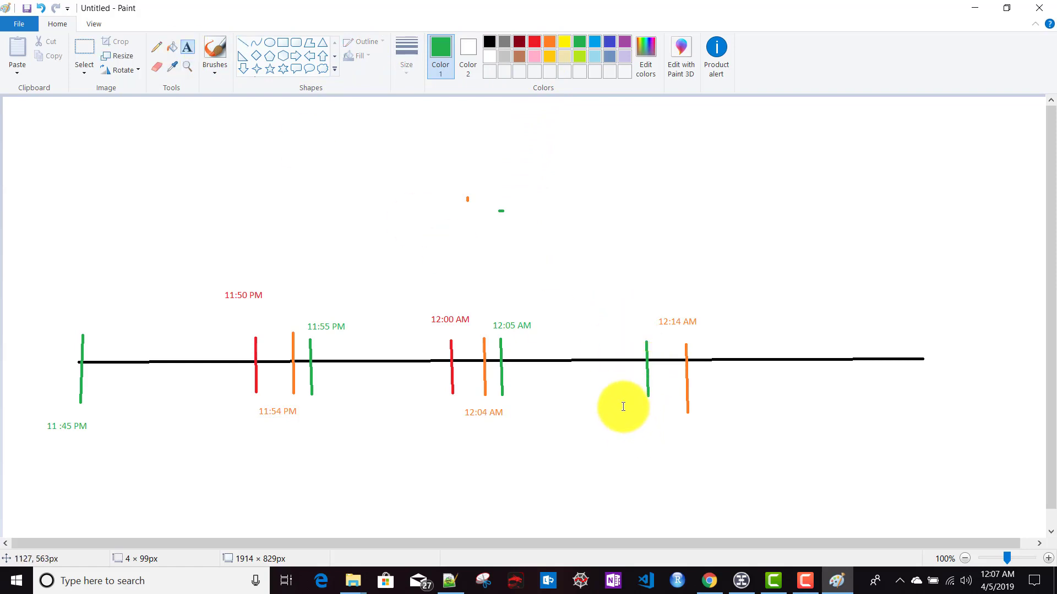
left_click_drag(623, 406, 667, 427)
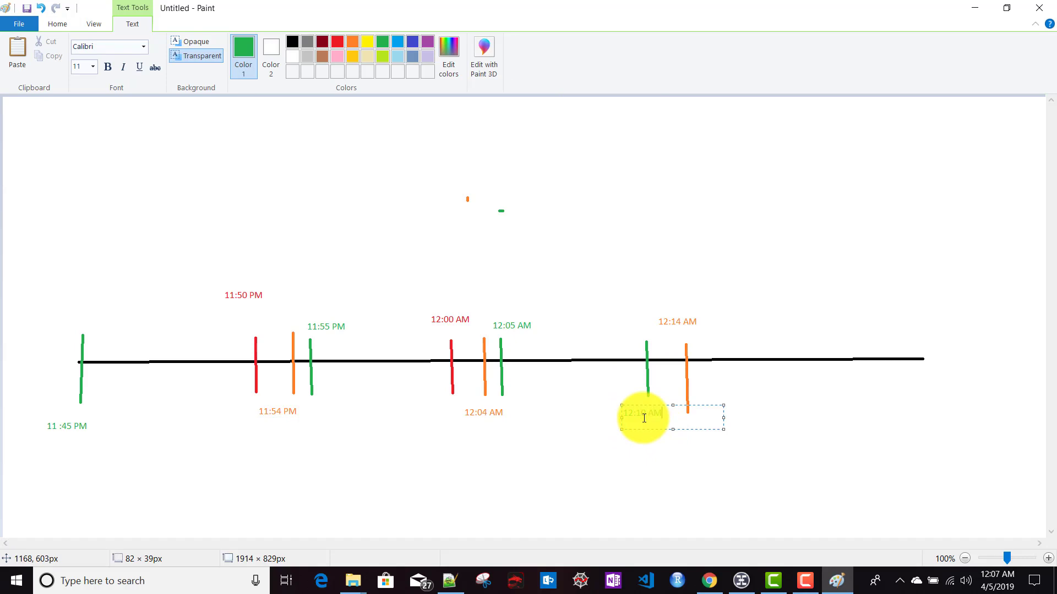
left_click(634, 469)
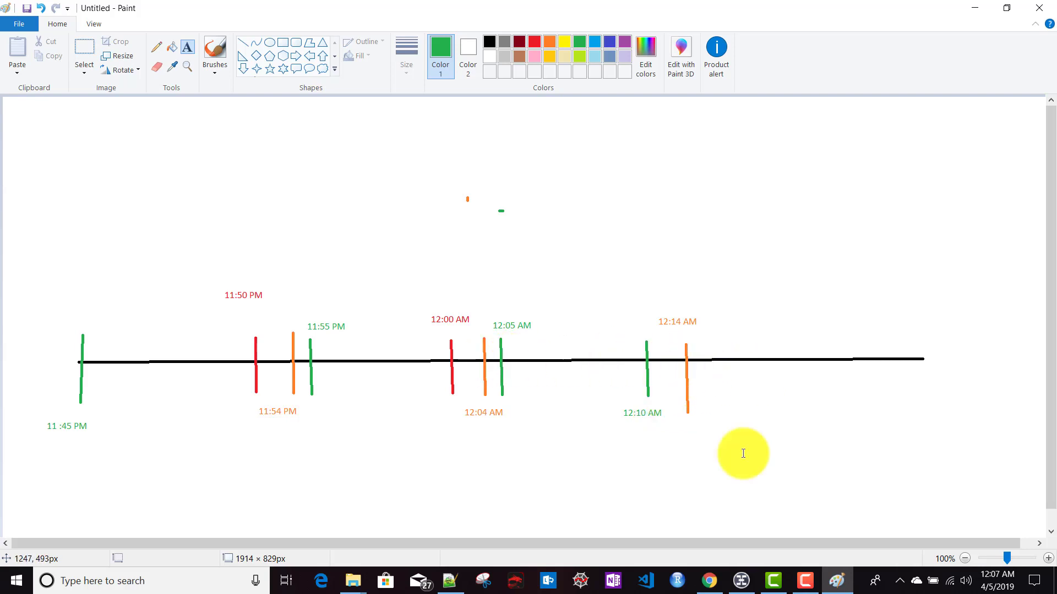
Return to the saved searches list in Chrome and check the system clock against the Demo Alert's upcoming run
left_click(711, 579)
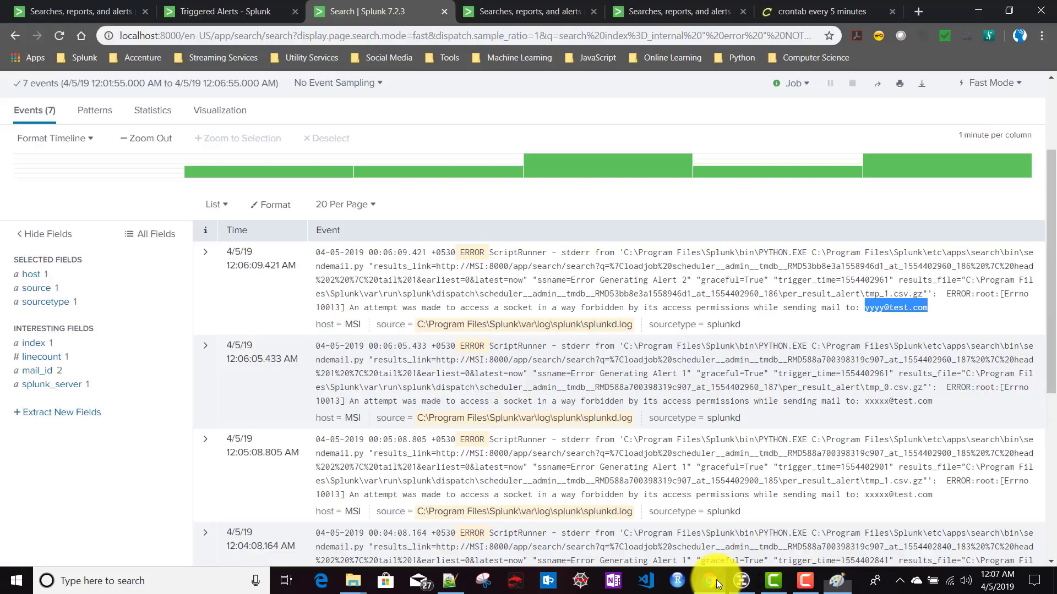
left_click(107, 15)
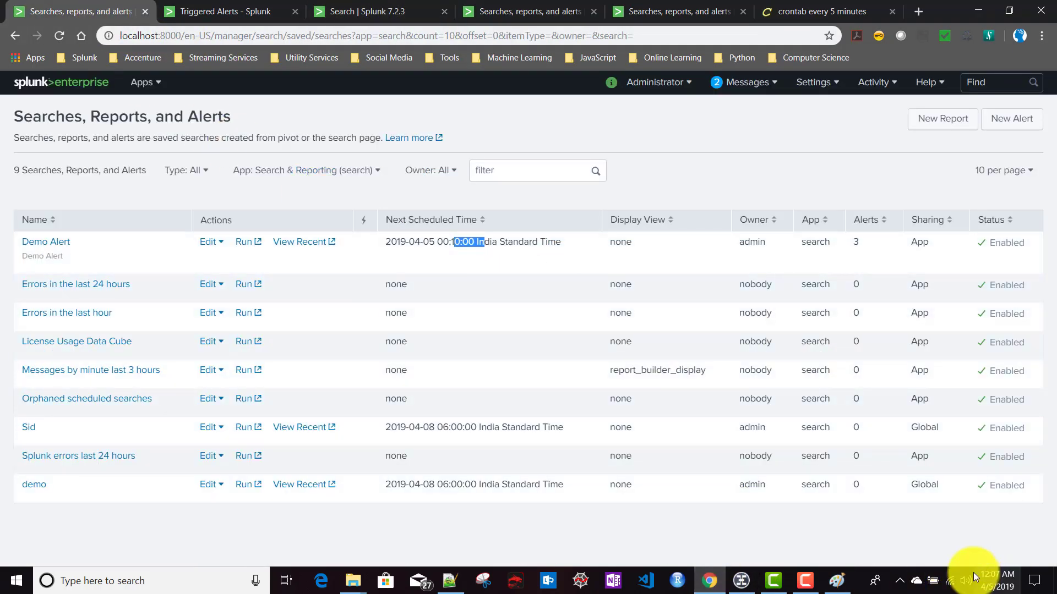
left_click(493, 259)
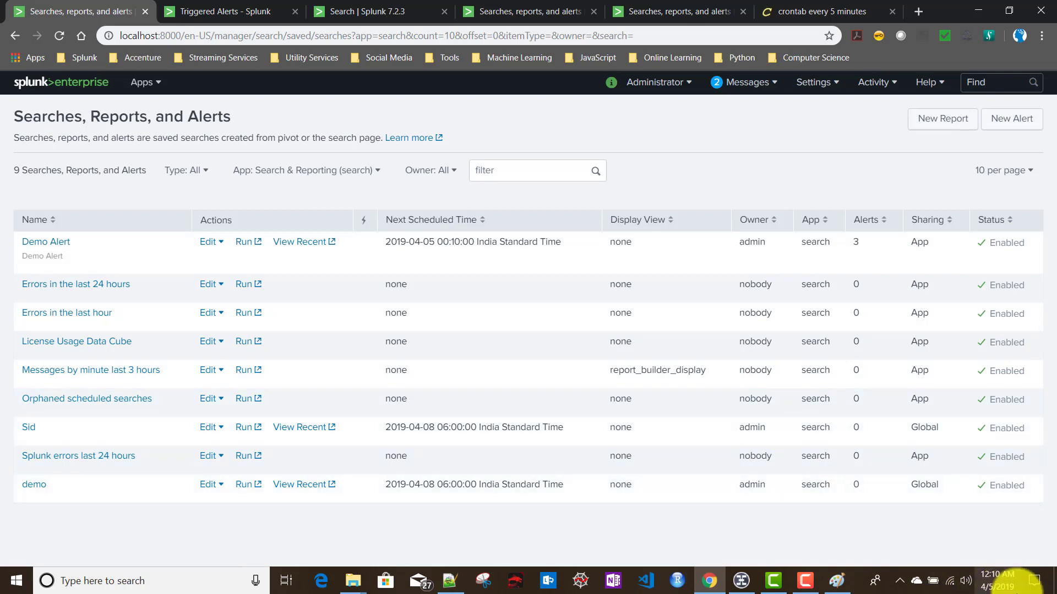
Reload the saved searches list after the Demo Alert's scheduled run, check its next run and alert count, and glance at the Paint timeline
mouse_move(998, 587)
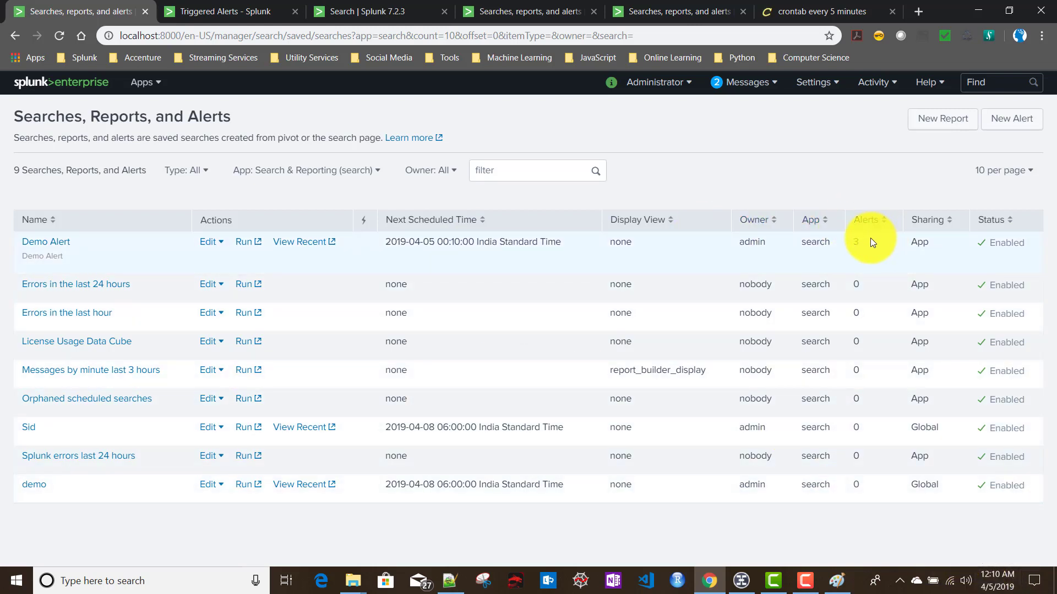
left_click(57, 38)
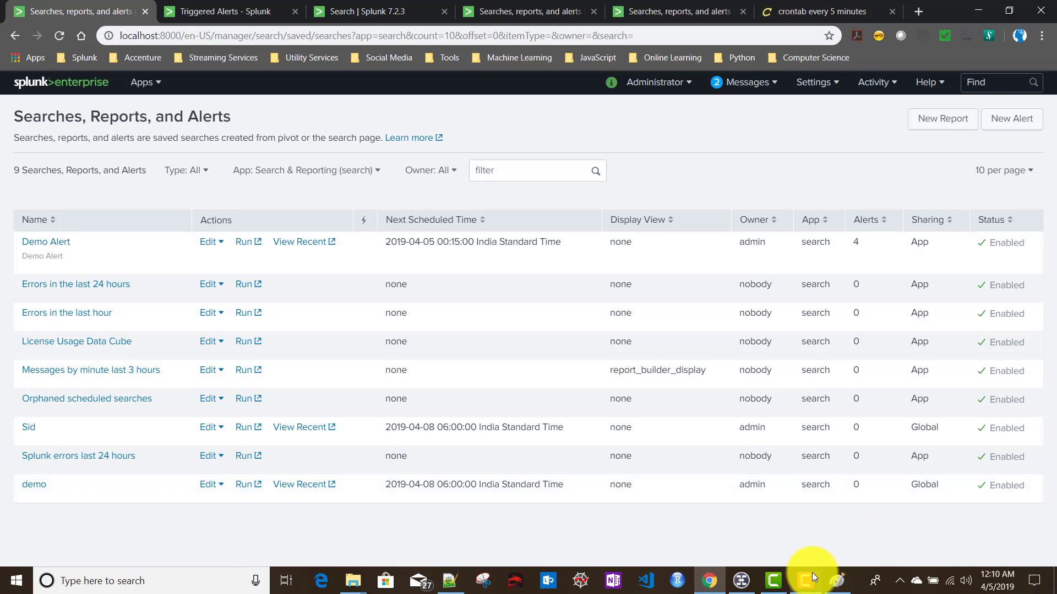
left_click(830, 575)
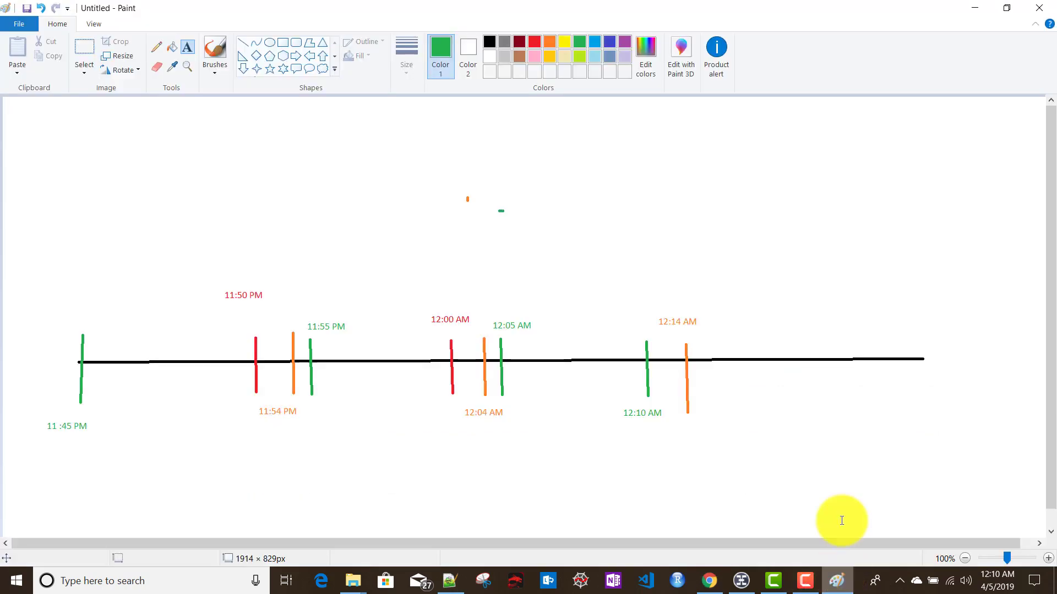
left_click(831, 575)
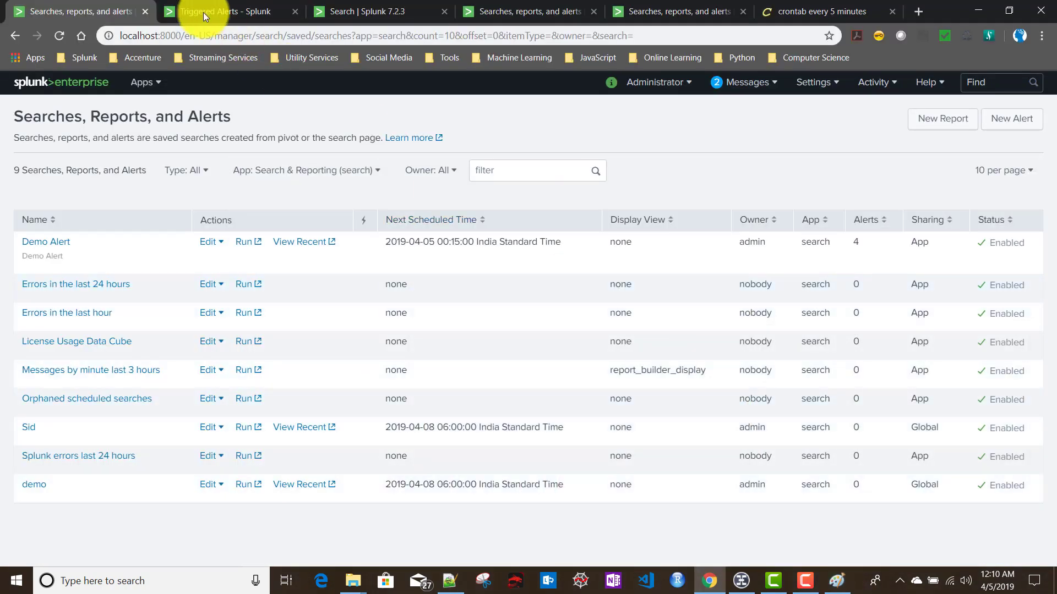
Reload the triggered alerts list in Chrome and check the newest Demo Alert's trigger time
left_click(191, 12)
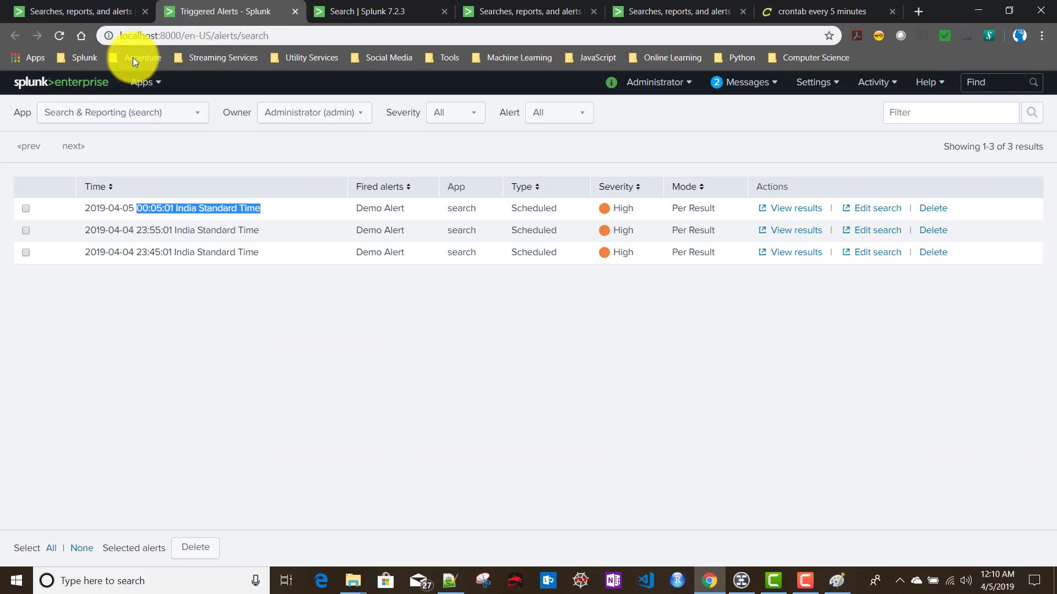
left_click(58, 34)
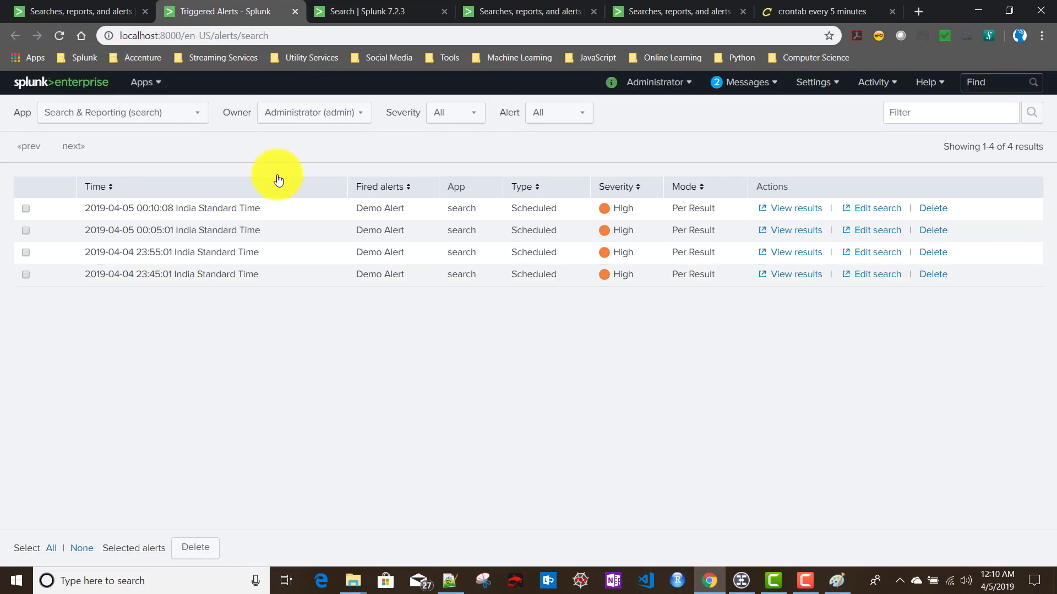
left_click_drag(147, 209, 214, 218)
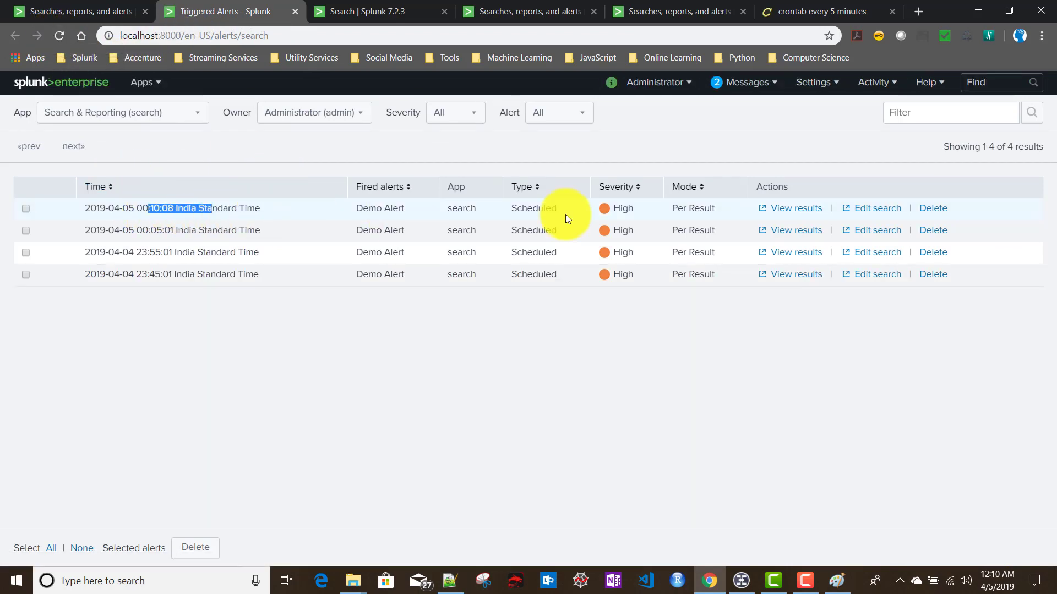
Open the results of the newest Demo Alert trigger and examine its events' recipient addresses and the search query
left_click(801, 212)
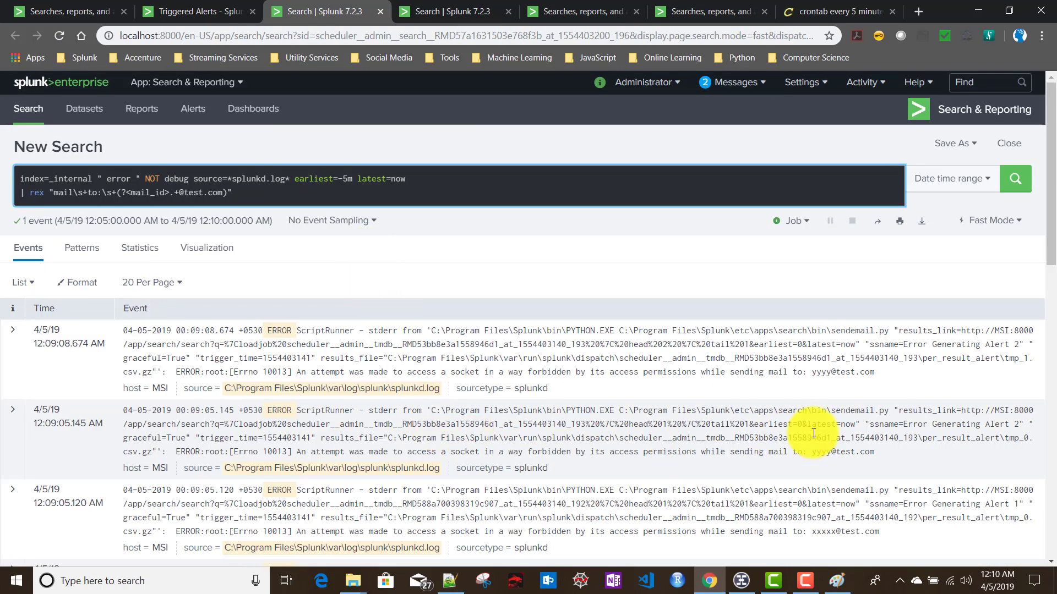
scroll(814, 490, "down", 4)
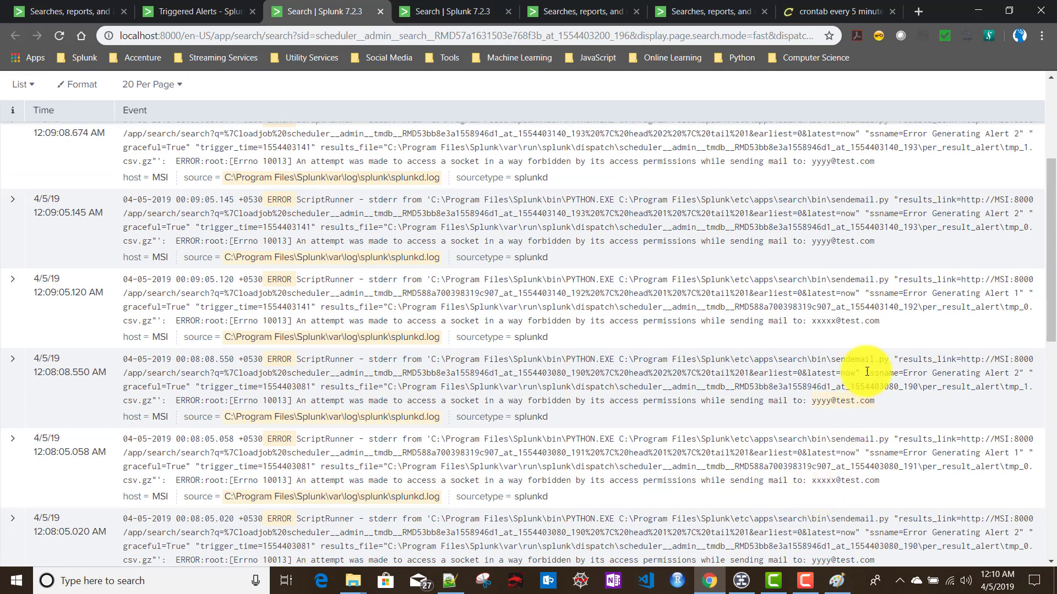
scroll(617, 398, "up", 4)
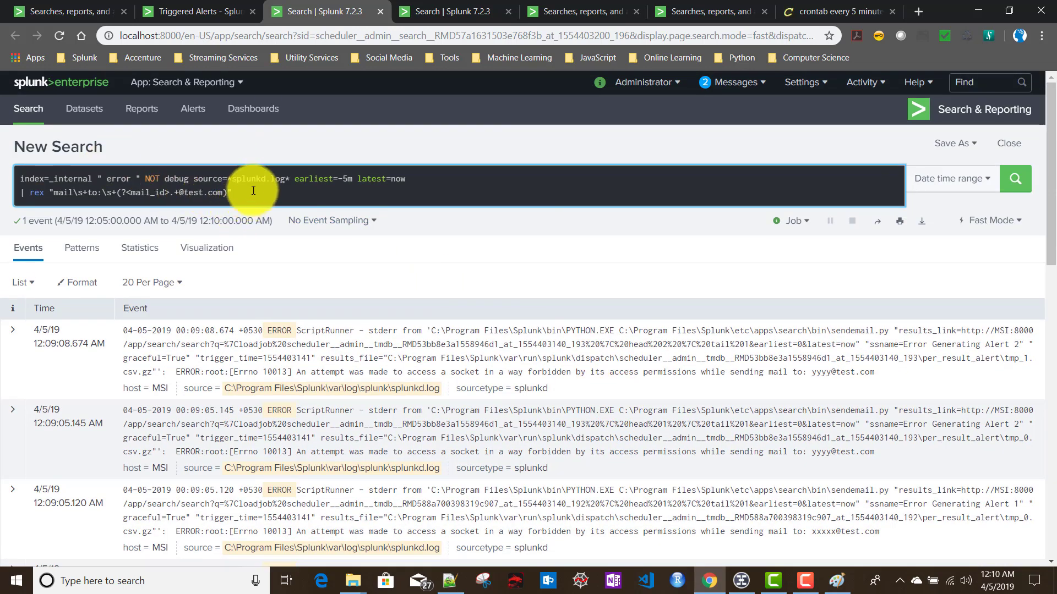
left_click_drag(248, 190, 8, 172)
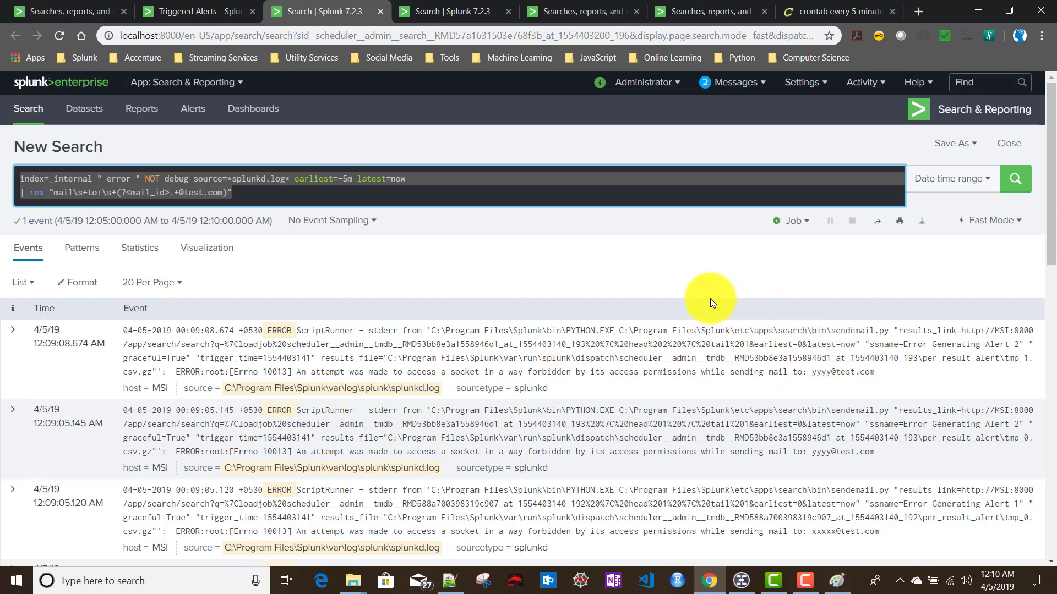
Review the saved searches list, the Paint timeline and the triggered alerts list in Chrome to compare the alert times
left_click(58, 9)
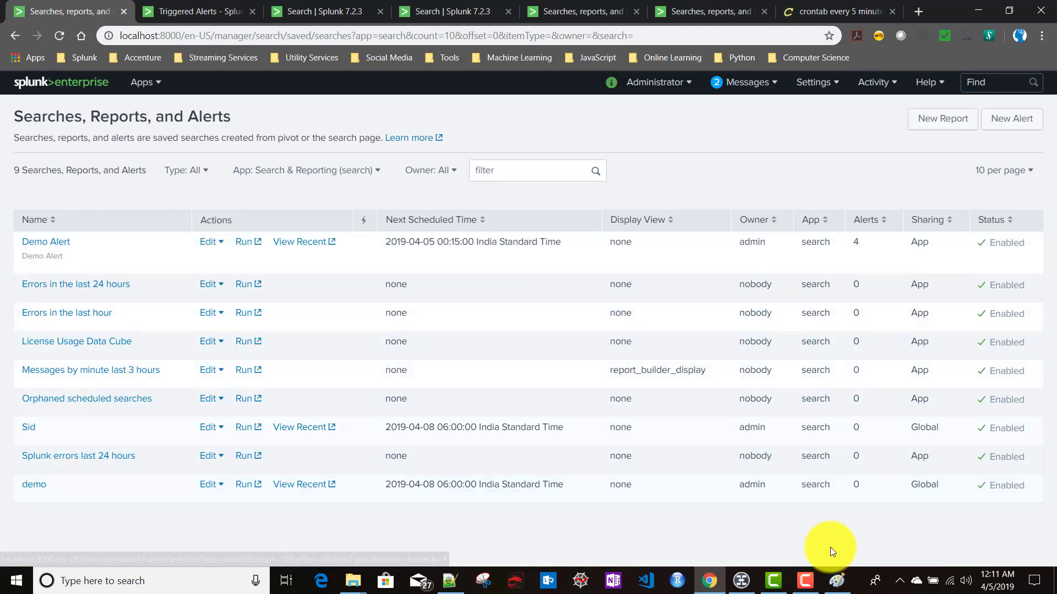
left_click(837, 580)
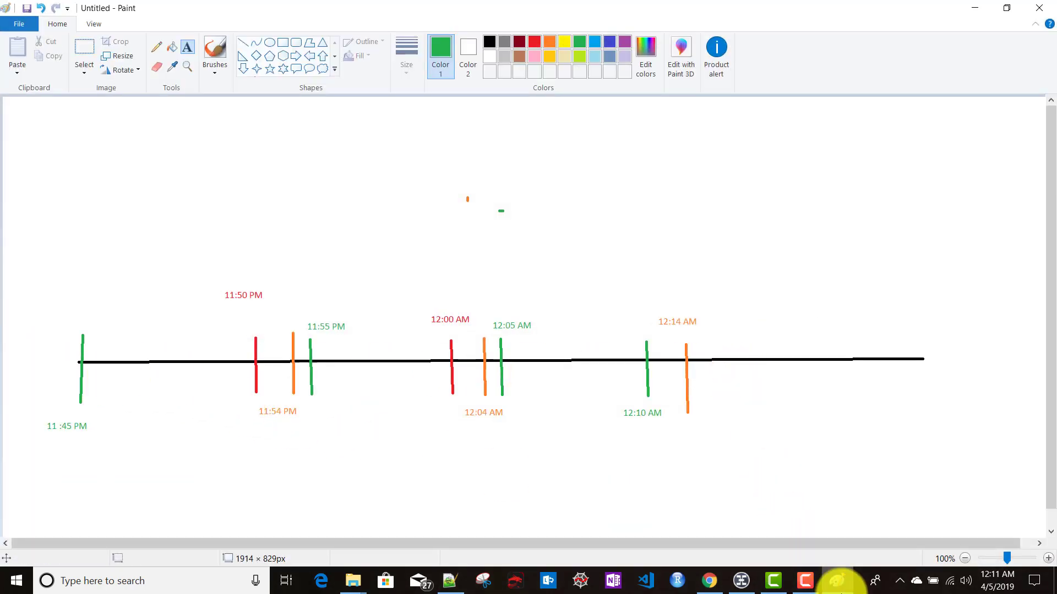
left_click(836, 580)
left_click(213, 12)
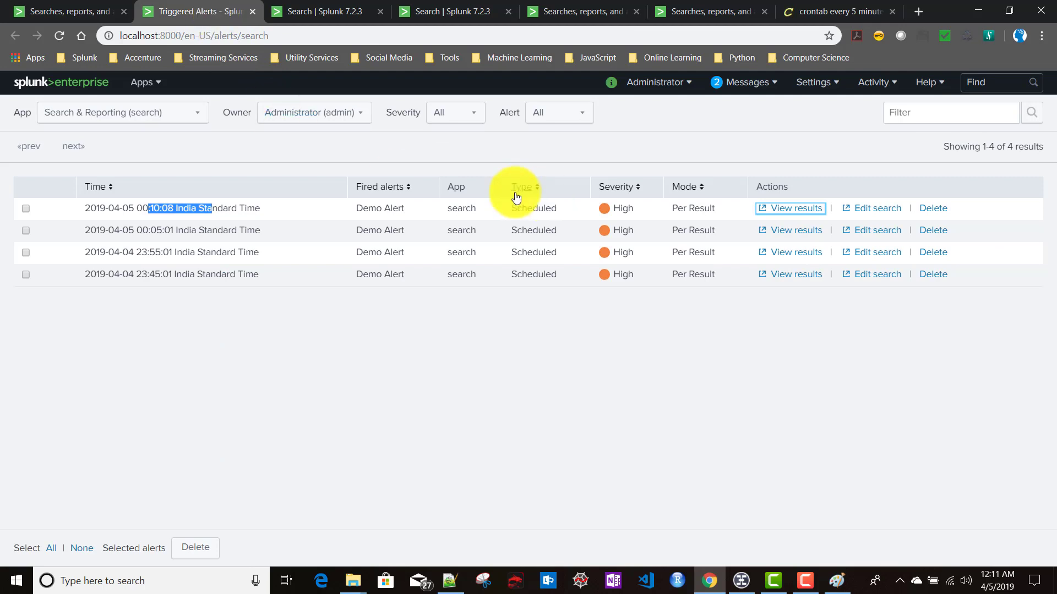
left_click(607, 319)
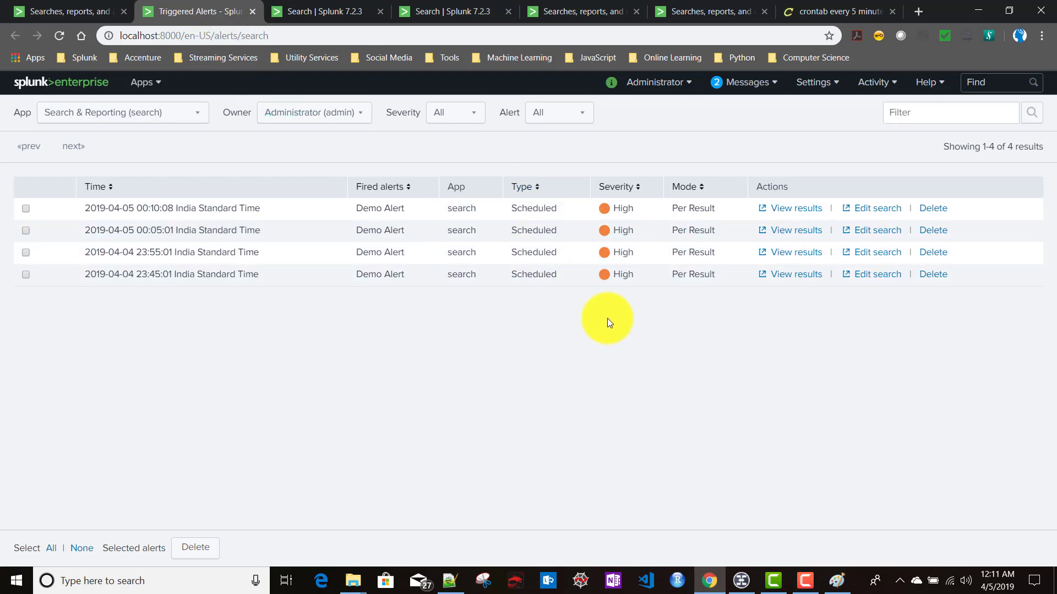
Open the Demo Alert for editing from the saved searches list and review its search, schedule, trigger and throttle settings
left_click(63, 10)
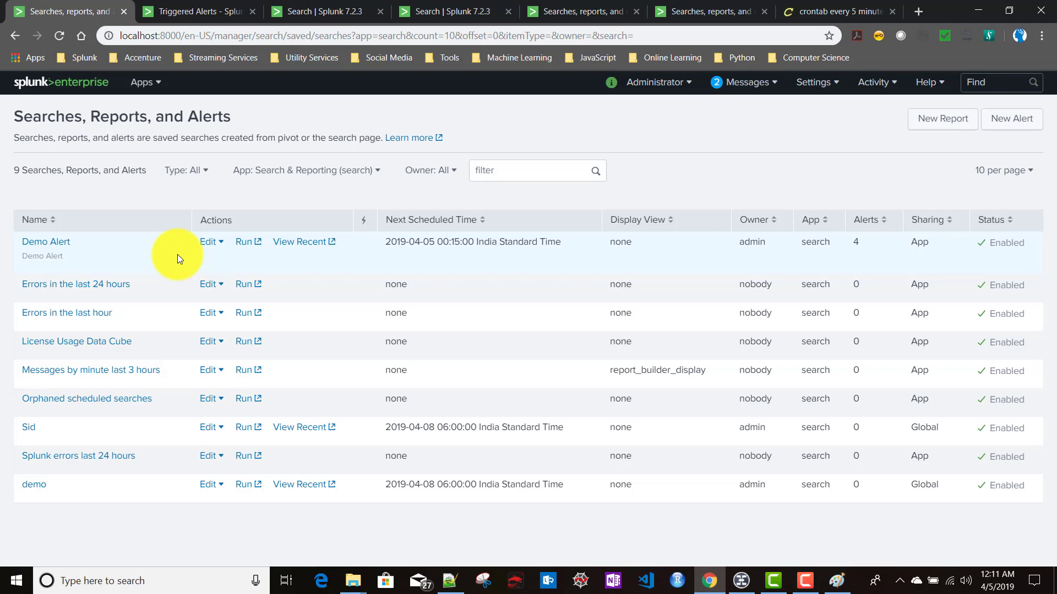
left_click(64, 245)
scroll(321, 281, "down", 5)
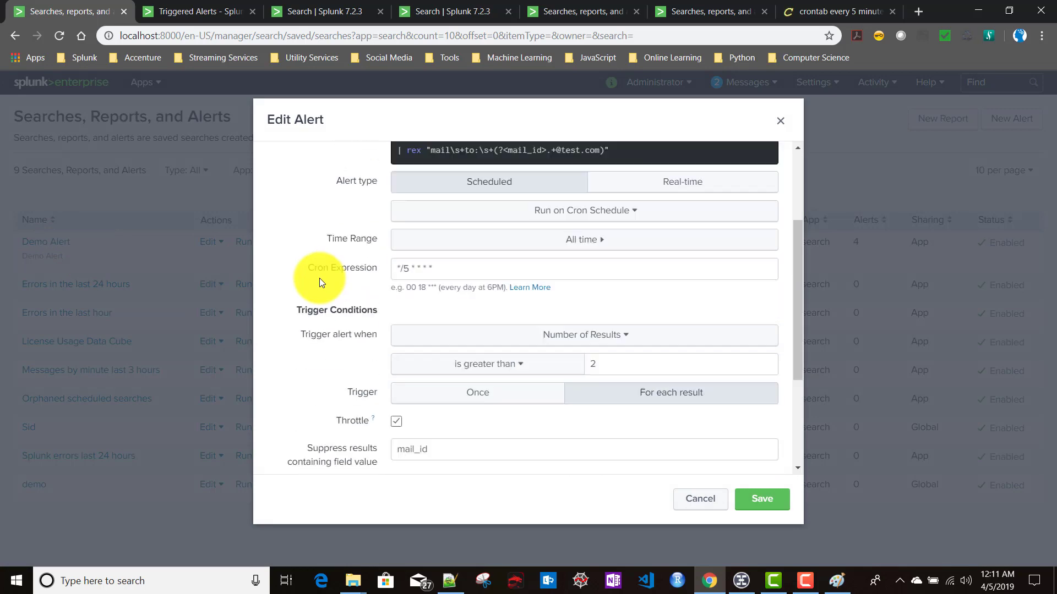
scroll(321, 280, "down", 2)
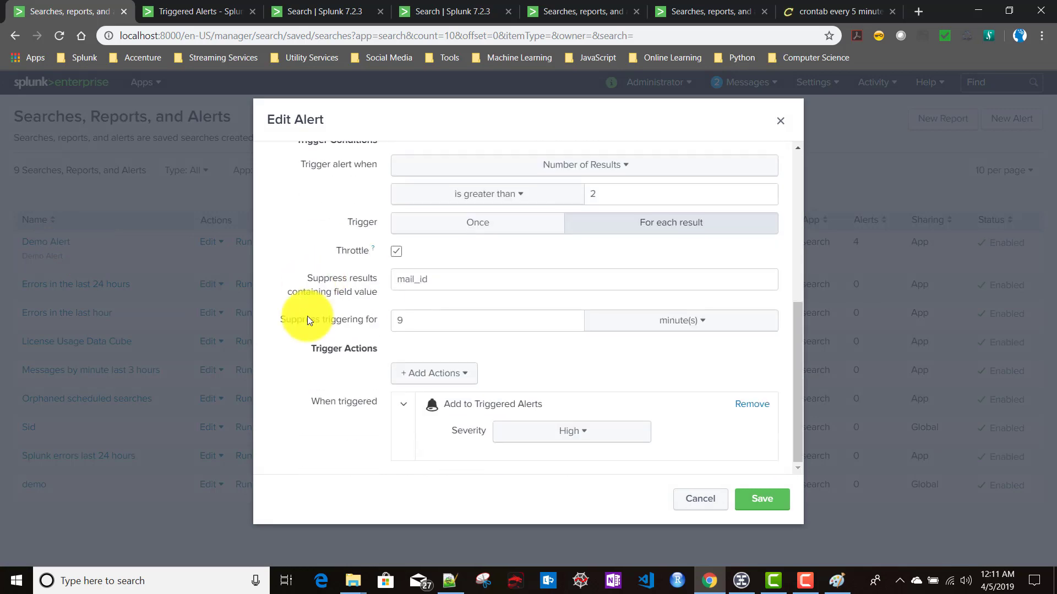
scroll(346, 396, "up", 4)
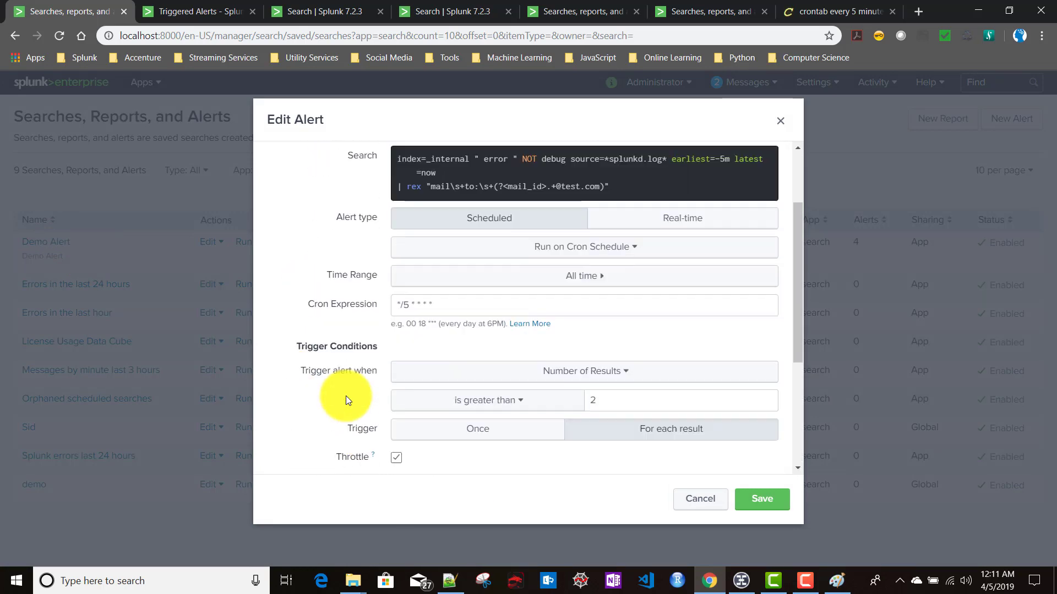
scroll(368, 334, "up", 2)
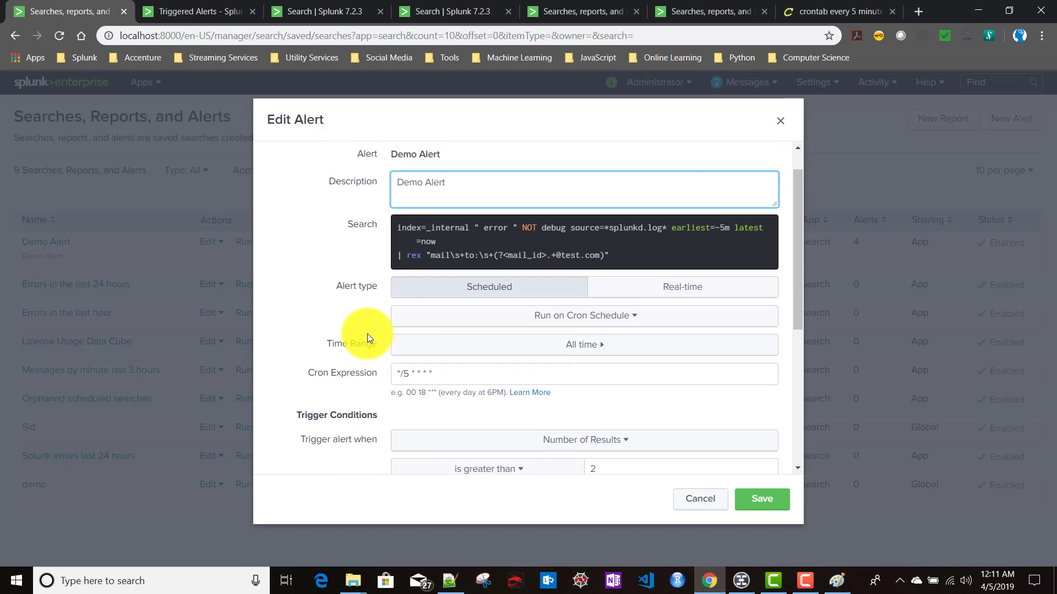
scroll(367, 333, "down", 3)
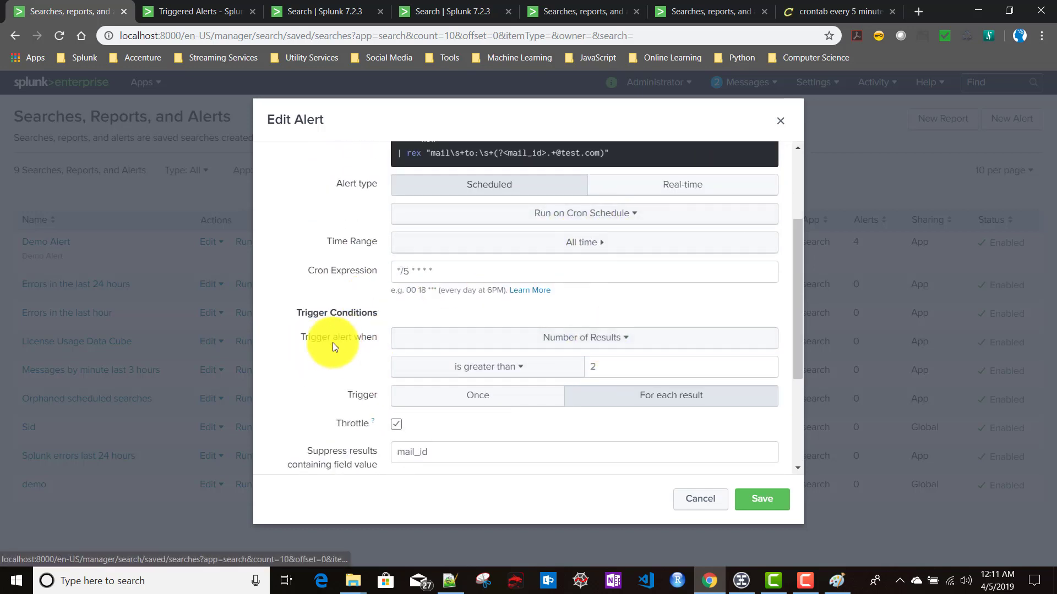
Change the Demo Alert's trigger condition to Custom, with an expression matching mail_id to the placeholder test e-mail address
left_click(602, 346)
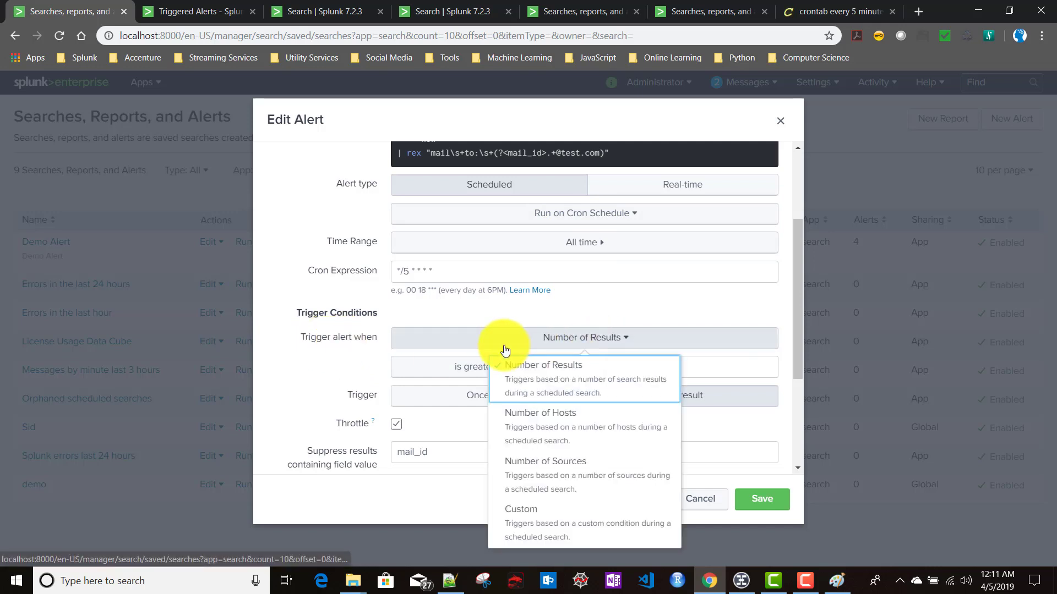
scroll(523, 413, "down", 2)
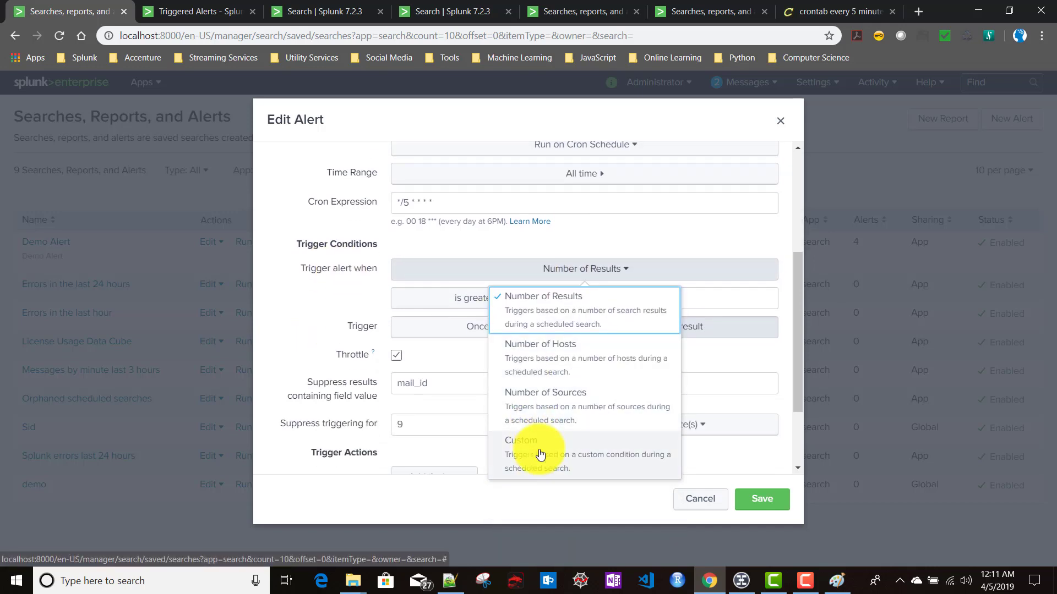
left_click(540, 454)
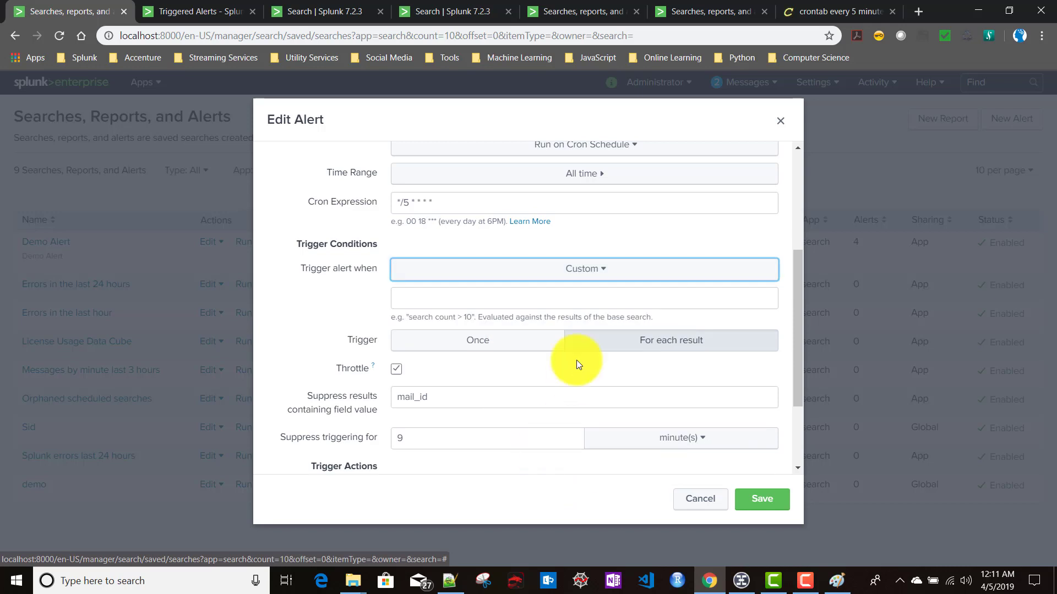
left_click(507, 298)
left_click(564, 275)
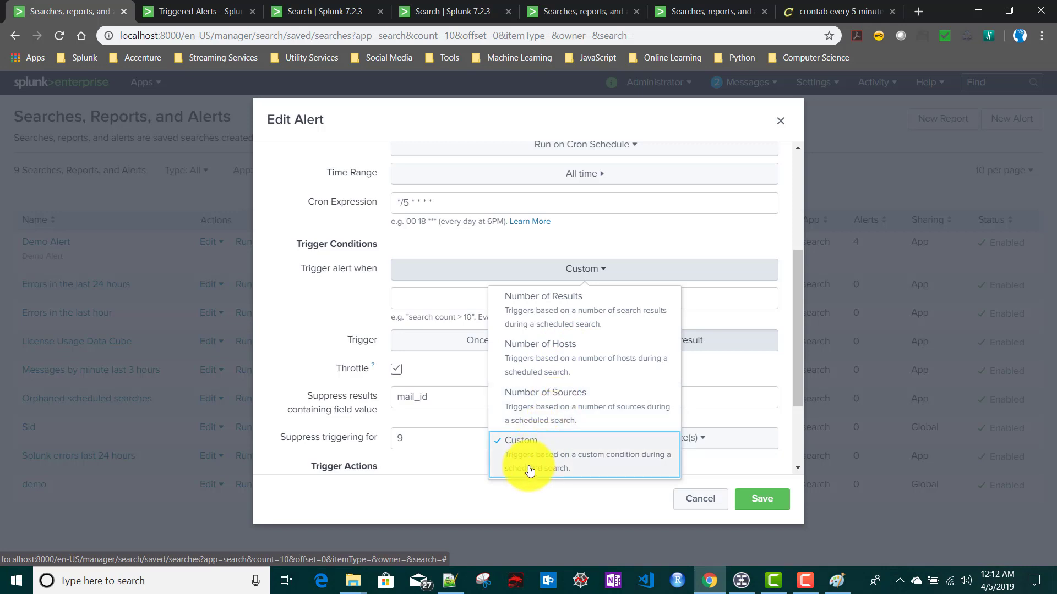
left_click(437, 300)
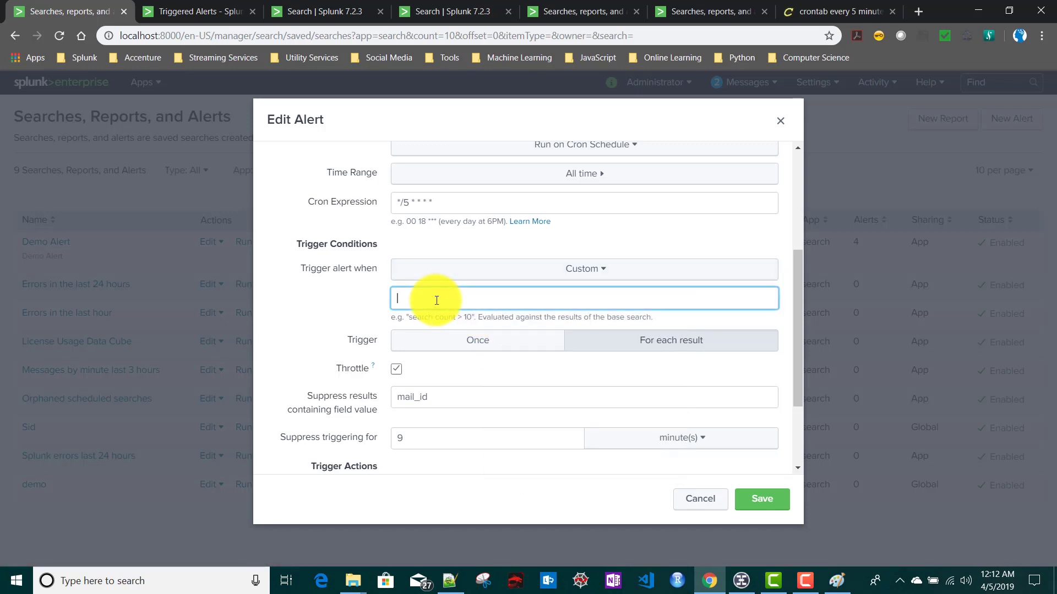
type("mail_id =xxxx@test.com")
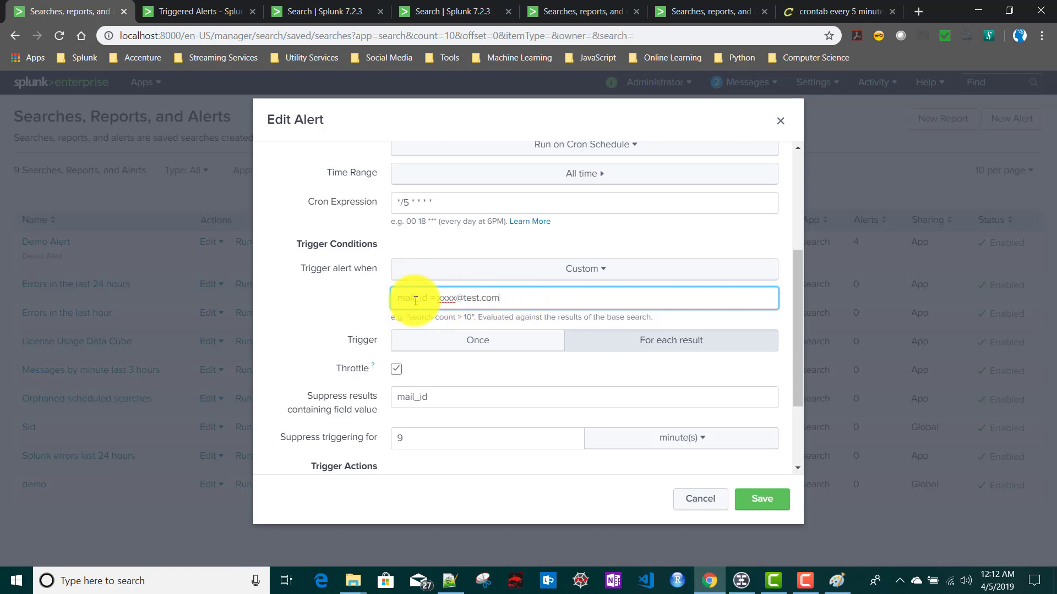
Review the custom trigger expression against the mail_id field used for suppressing results in the throttle settings
left_click_drag(398, 297, 533, 304)
left_click(533, 305)
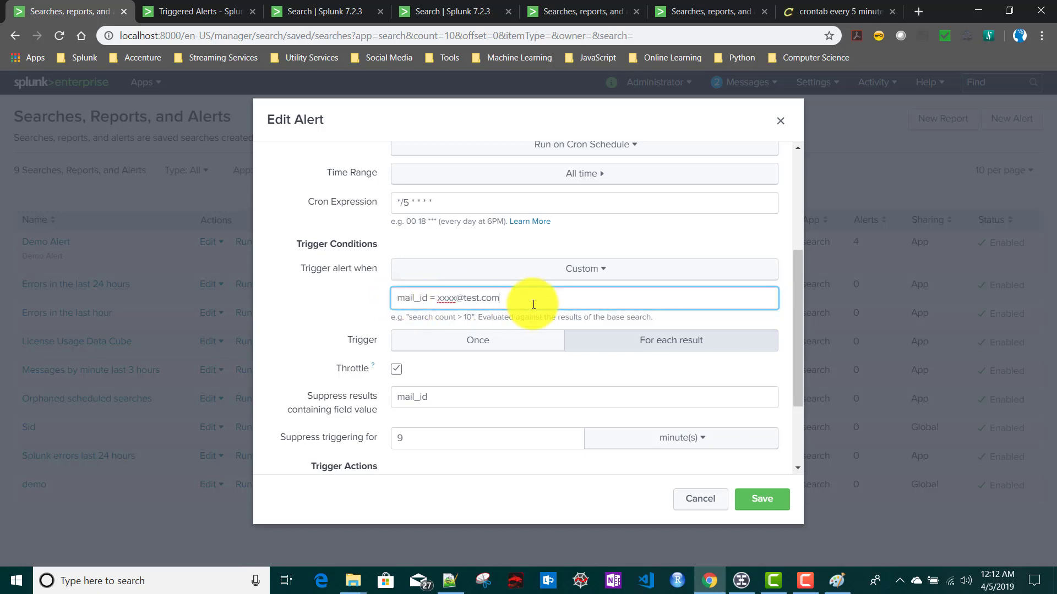
scroll(532, 306, "down", 3)
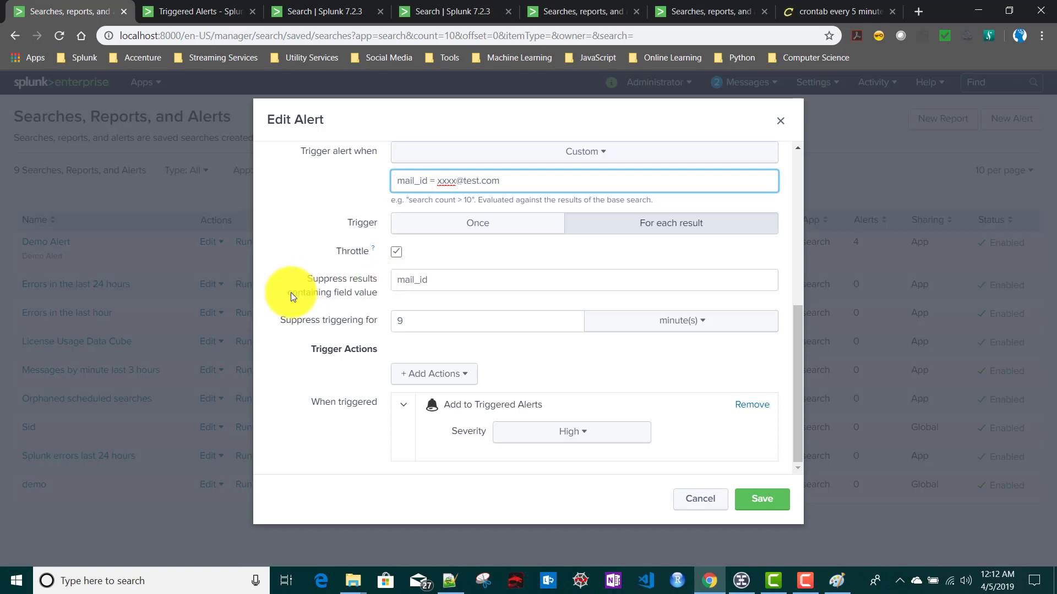
left_click_drag(432, 280, 371, 282)
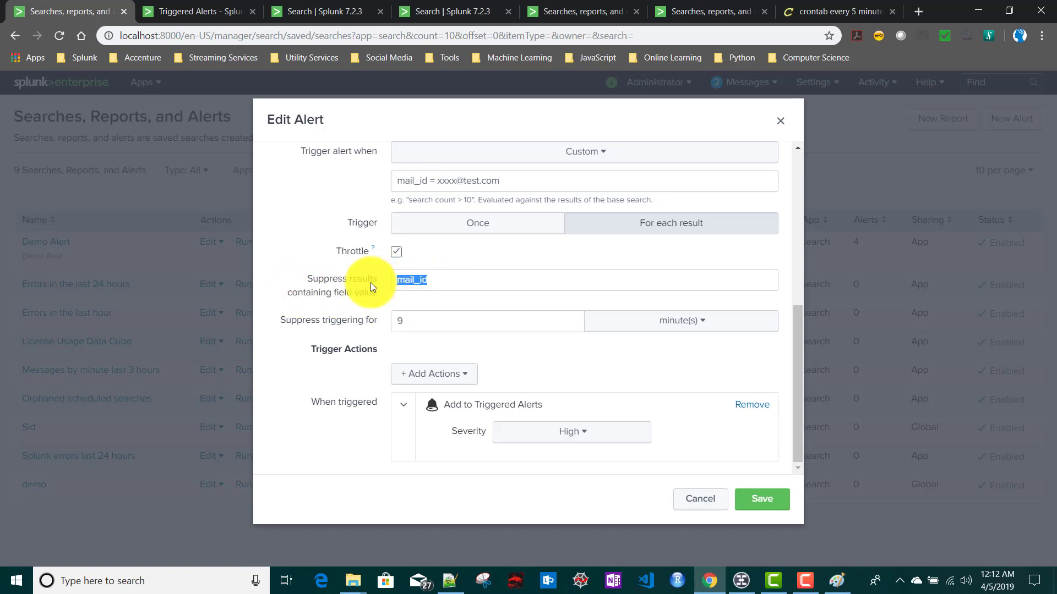